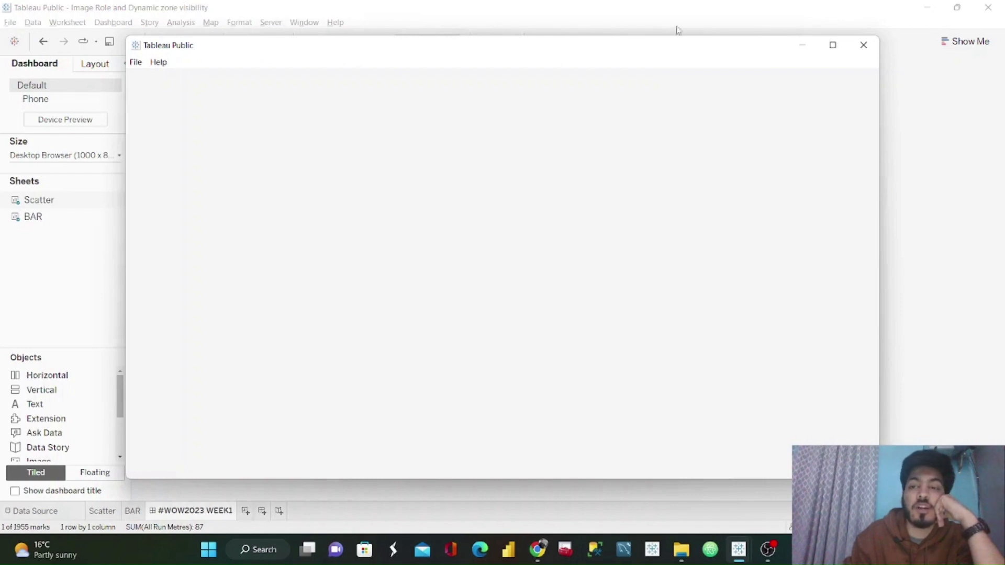
Step: Connect the new workbook to the RLWC 2021 Excel file from the Downloads folder
left_click(833, 45)
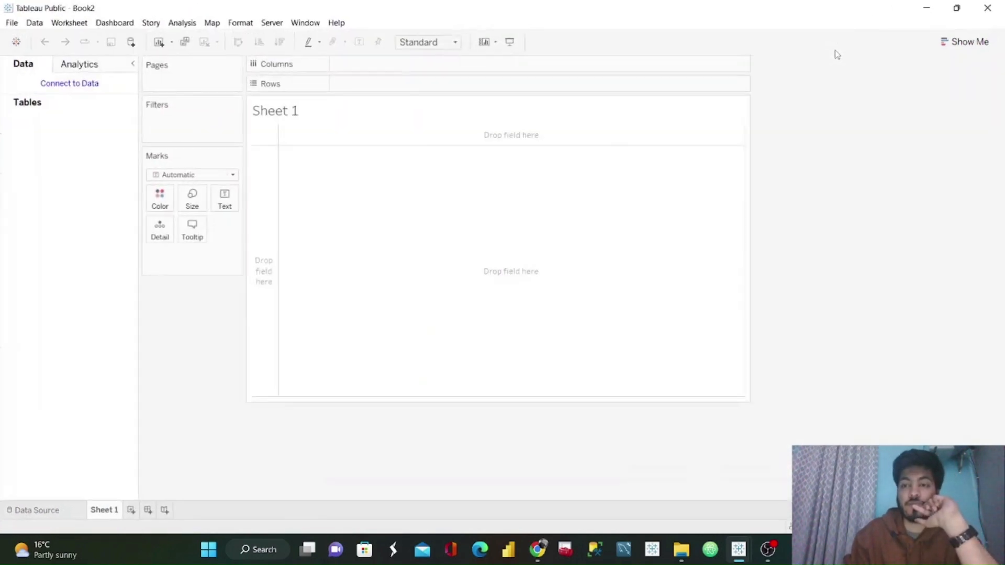
left_click(73, 82)
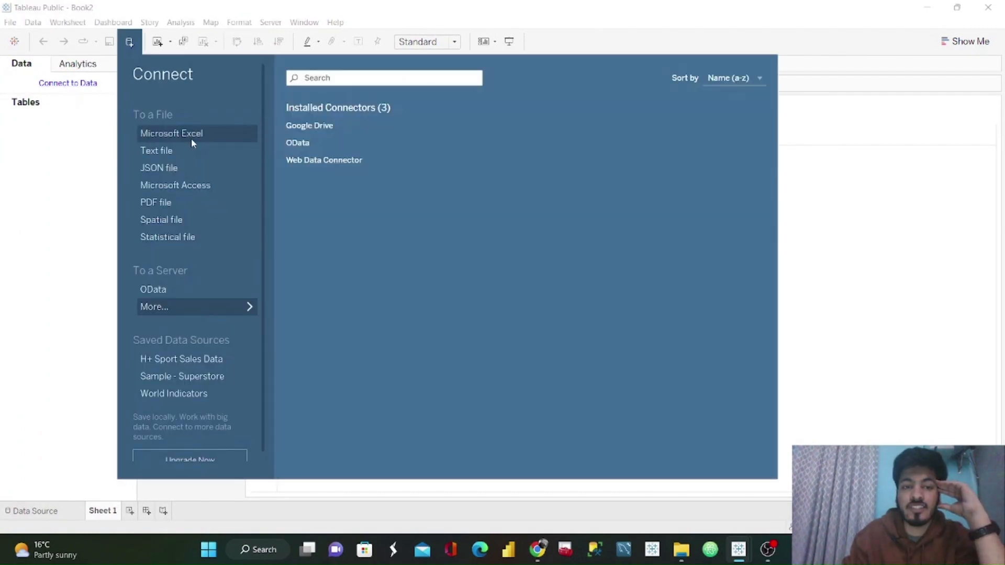
left_click(192, 136)
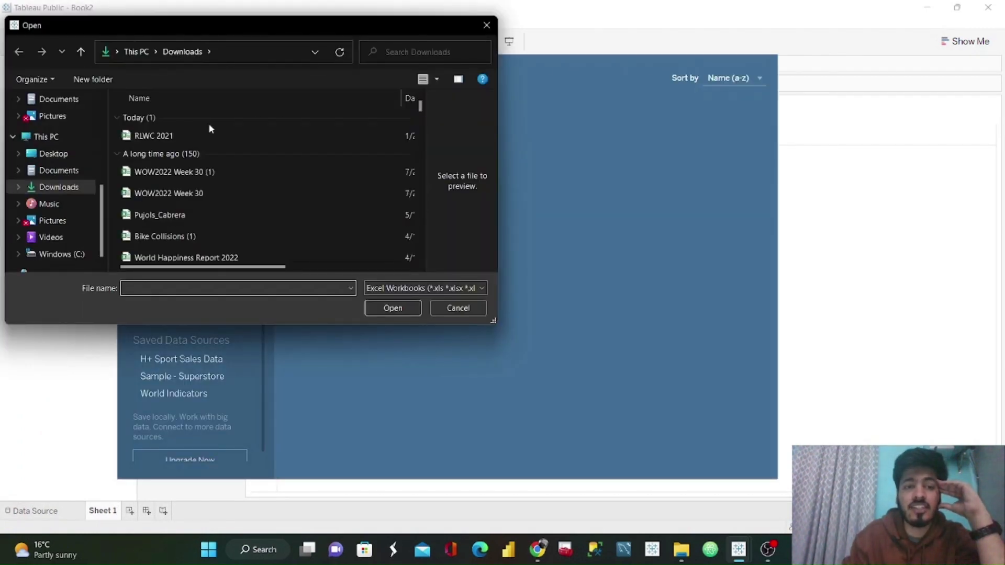
left_click(193, 137)
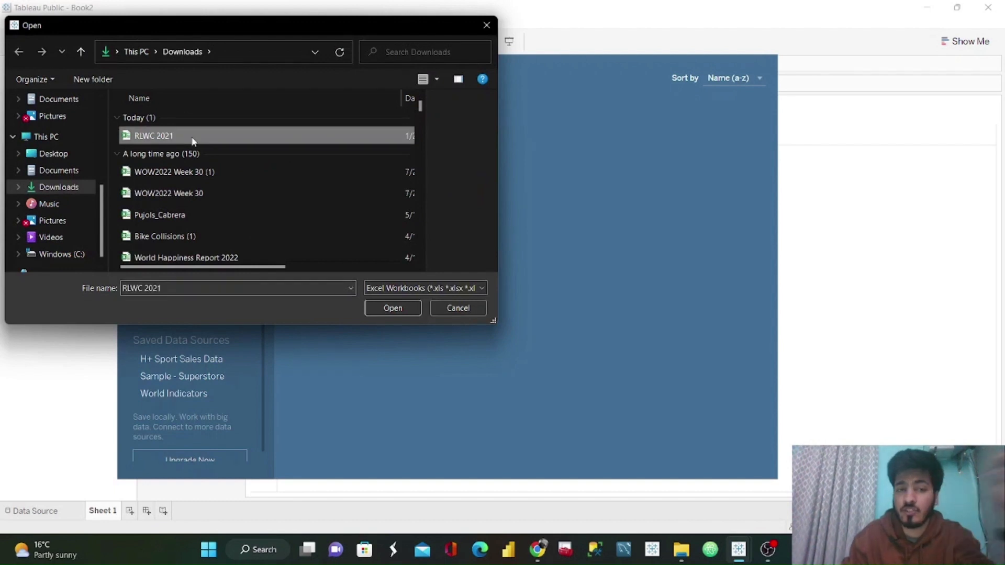
left_click(394, 309)
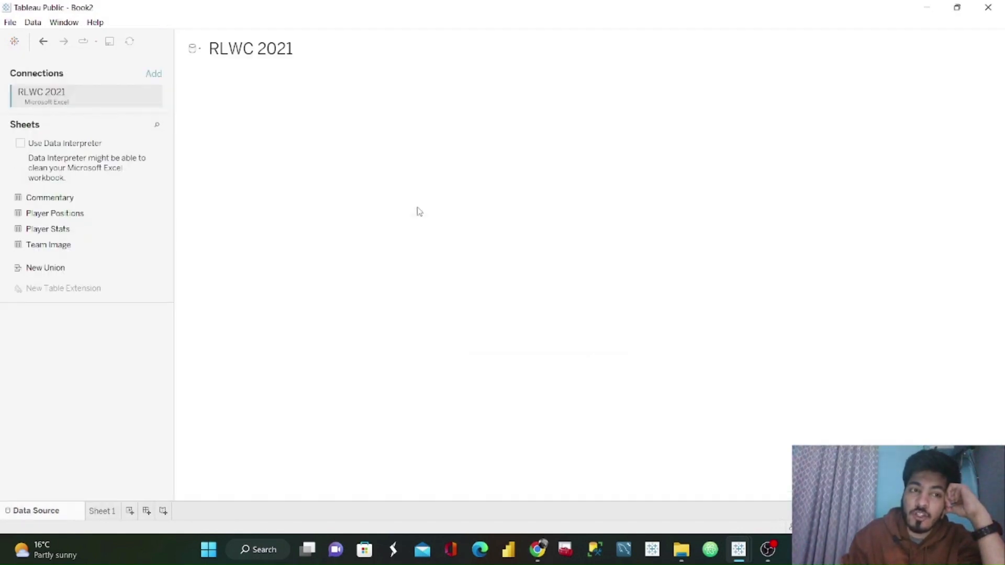
left_click(681, 549)
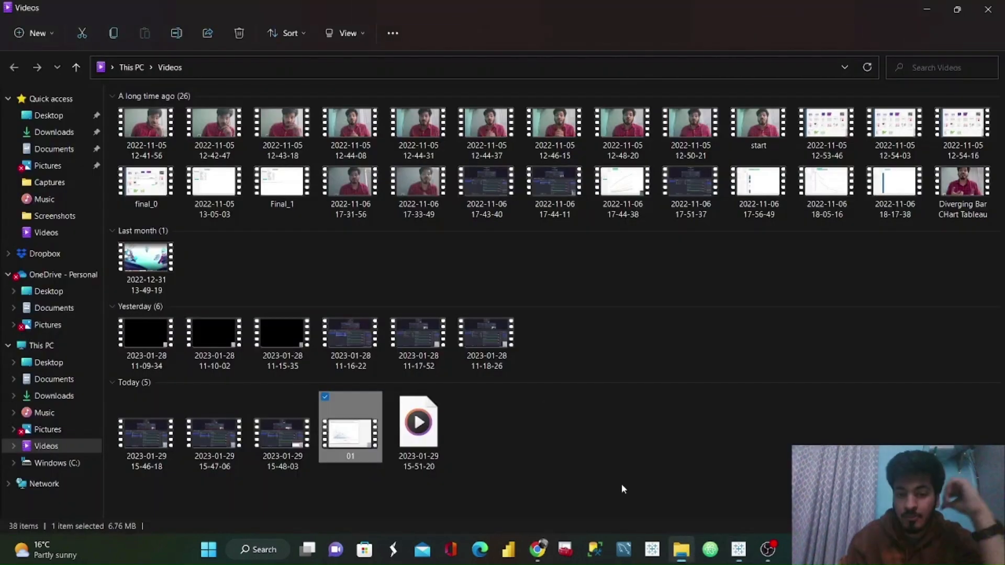
left_click(46, 133)
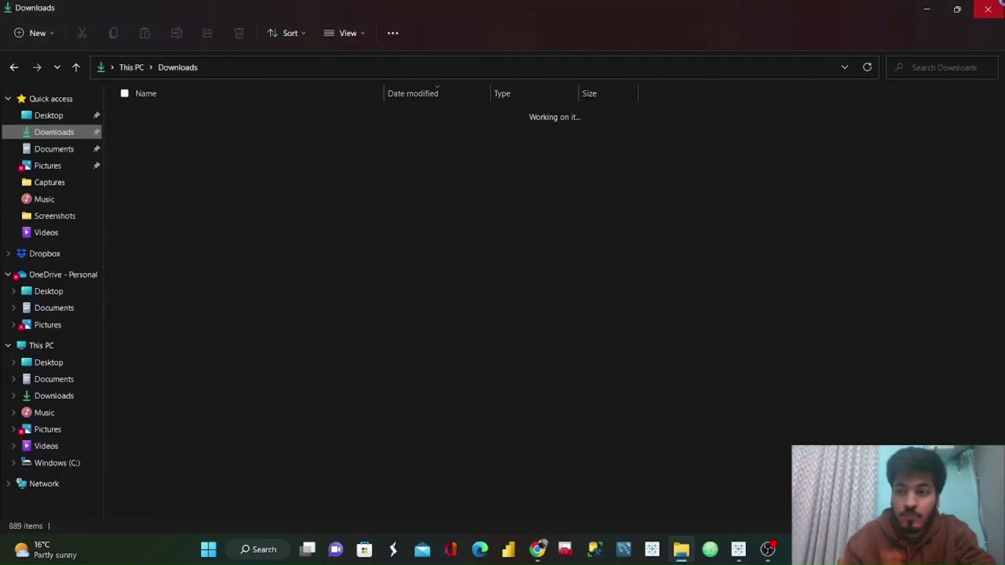
left_click(926, 9)
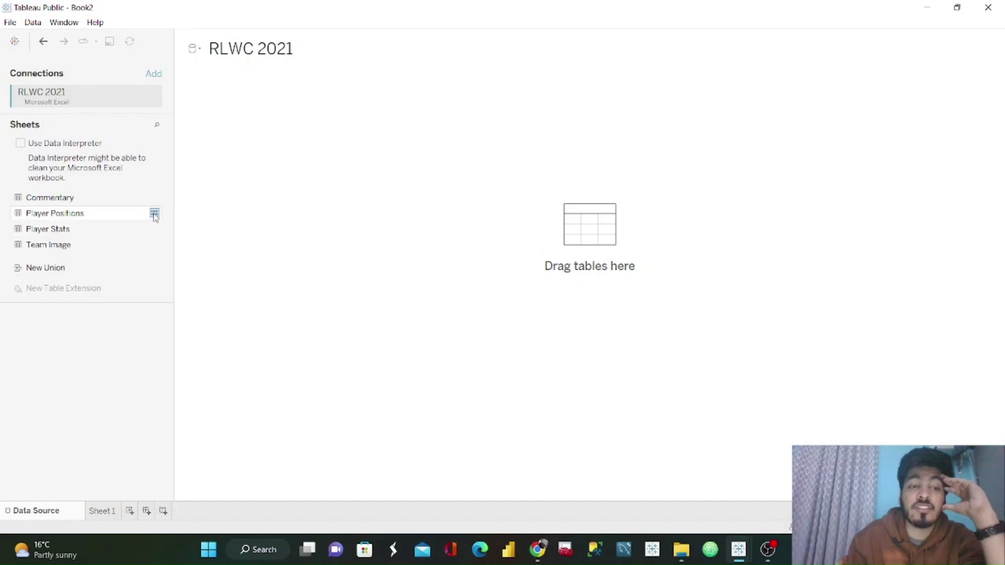
Step: Preview the data in the Player Positions and Player Stats sheets, looking through their columns
left_click(154, 215)
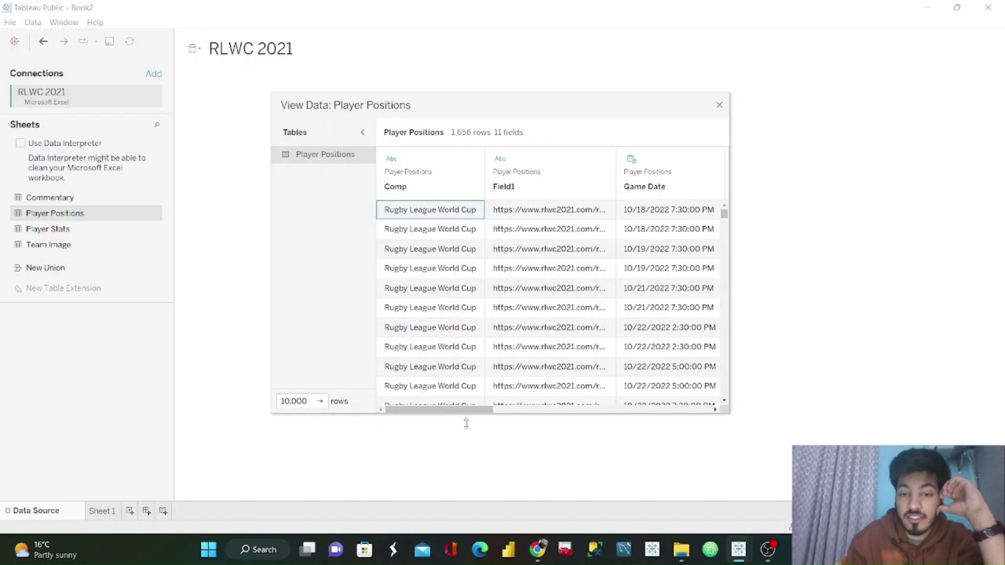
left_click_drag(468, 415, 706, 411)
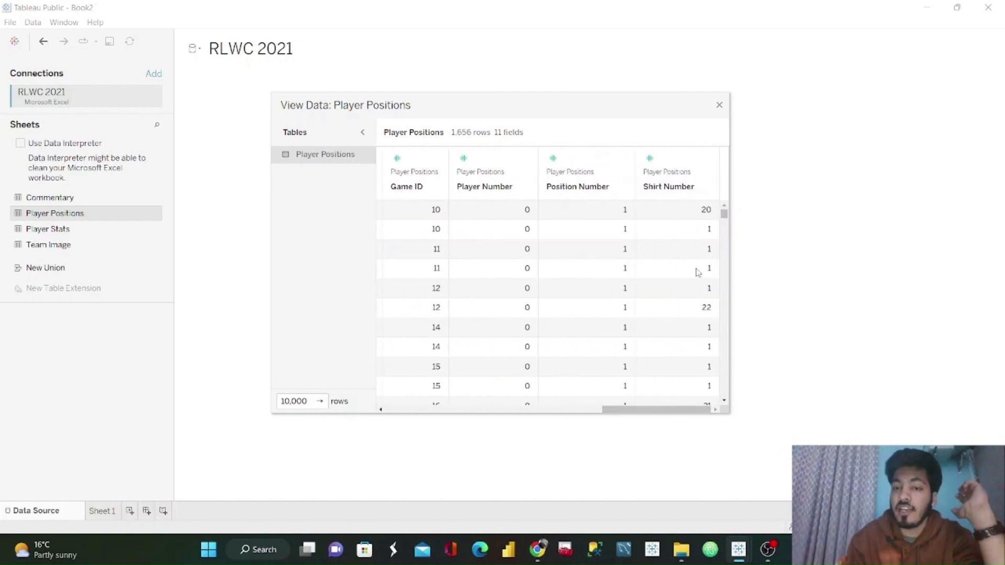
left_click(719, 106)
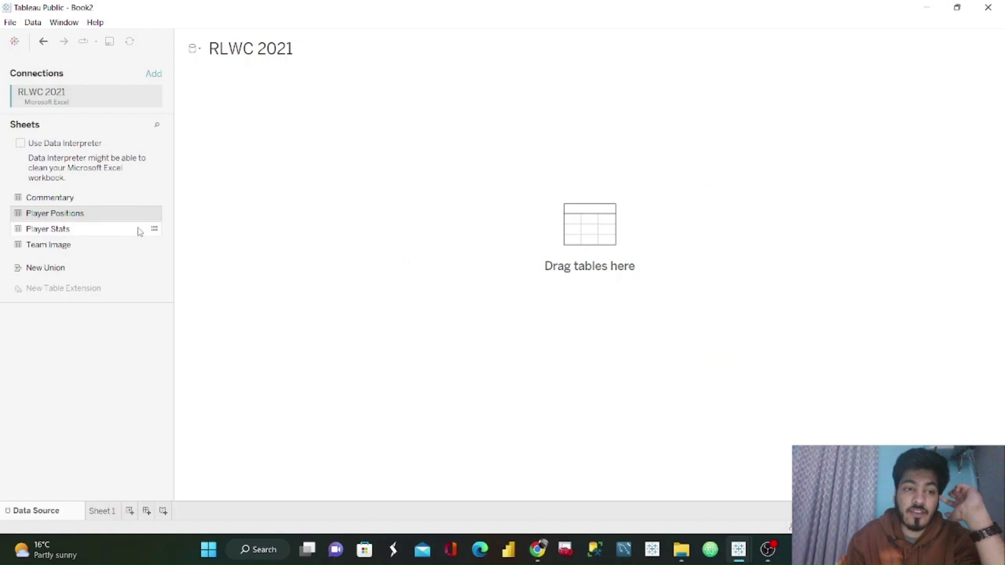
left_click(154, 231)
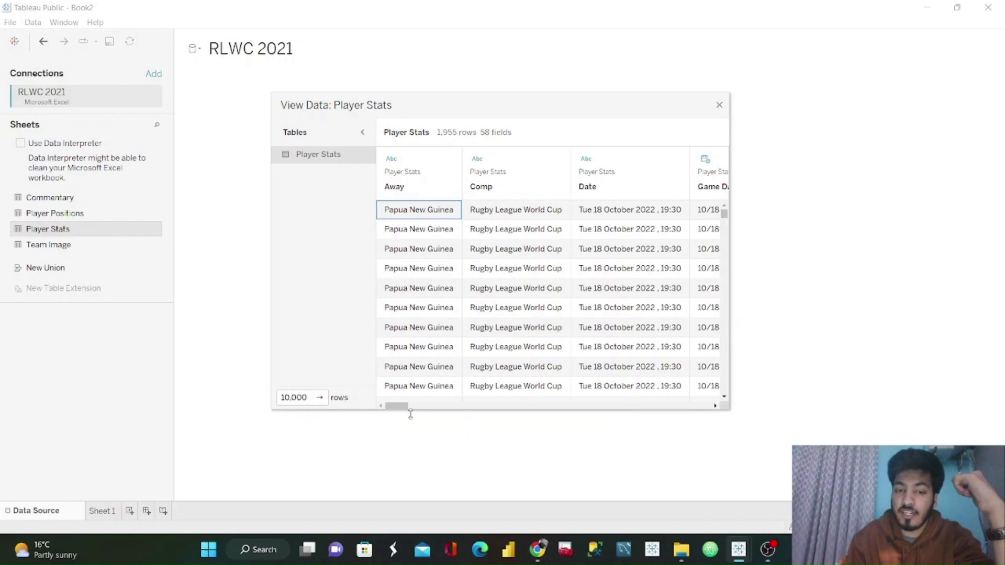
left_click_drag(404, 412, 639, 414)
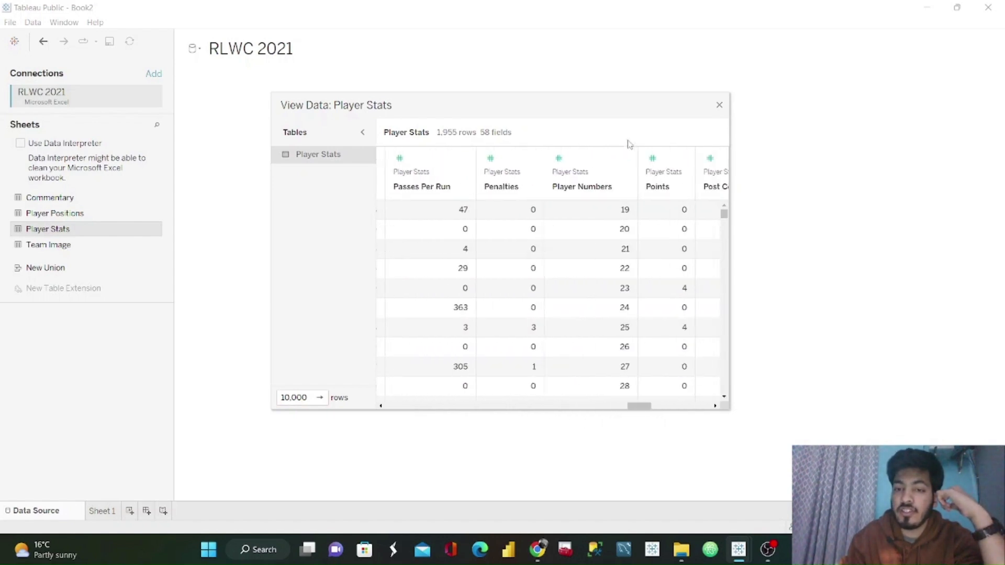
left_click(717, 105)
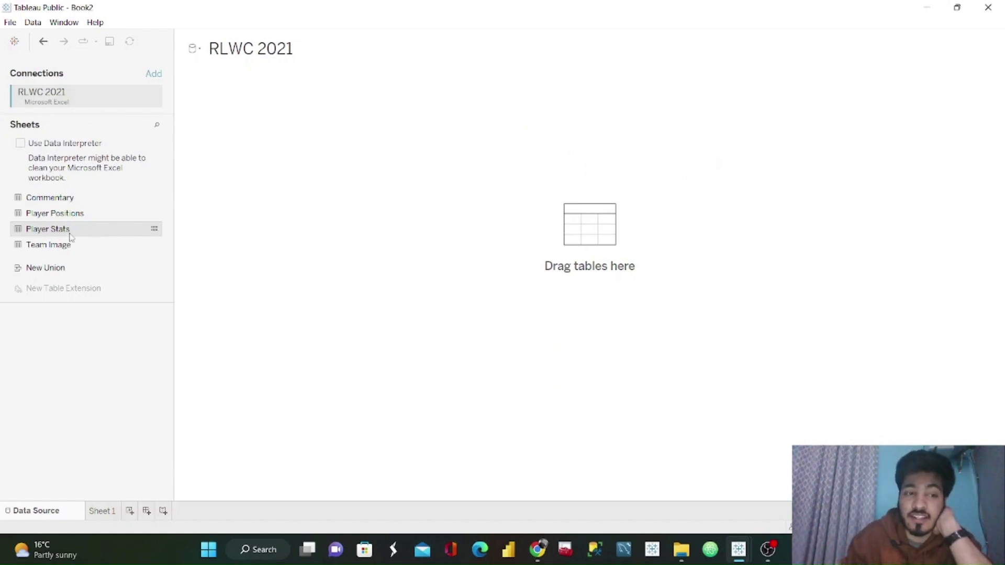
Step: Add the Player Stats and Player Positions tables to the data model and relate them on Game ID
left_click_drag(70, 235, 241, 127)
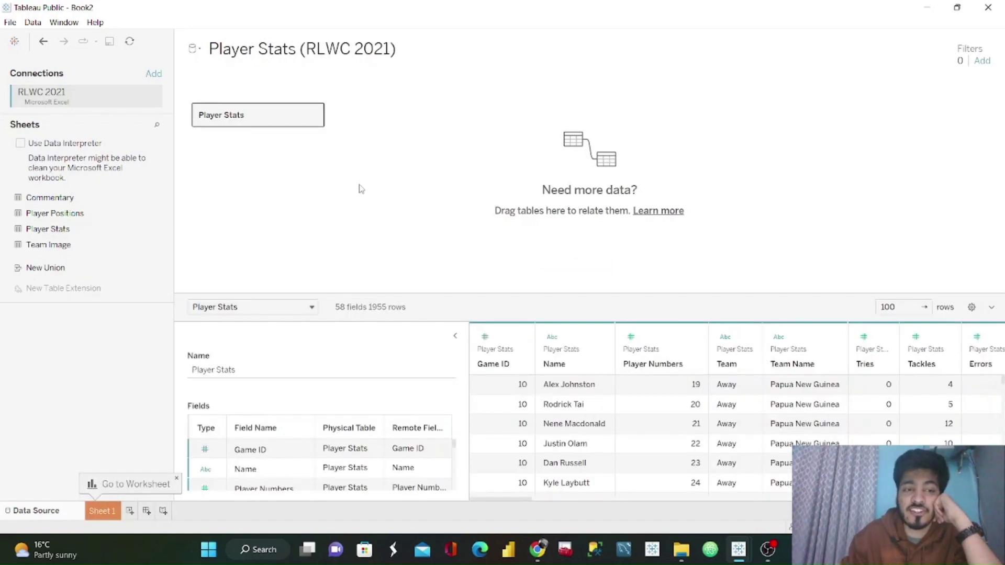
left_click_drag(81, 214, 400, 120)
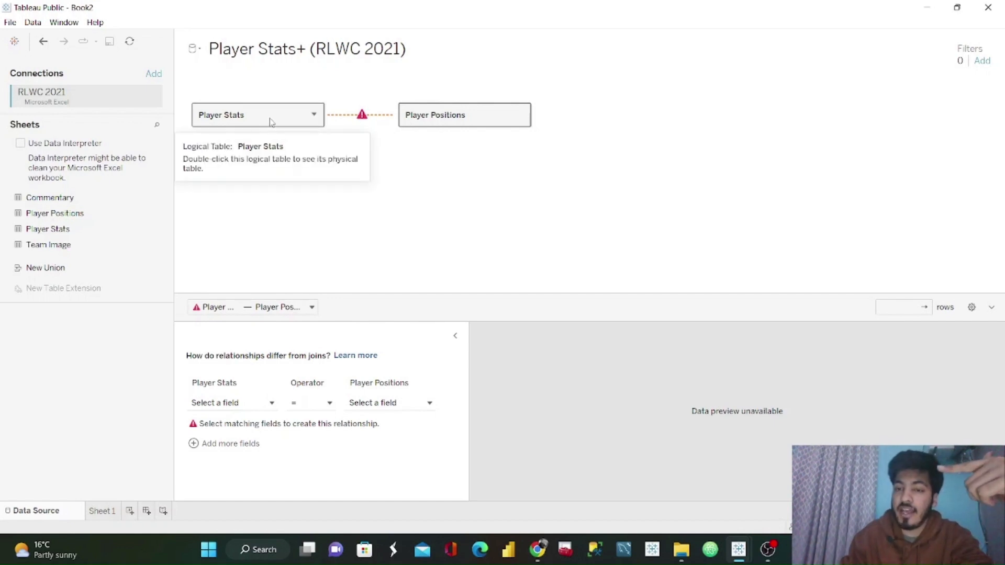
left_click(231, 403)
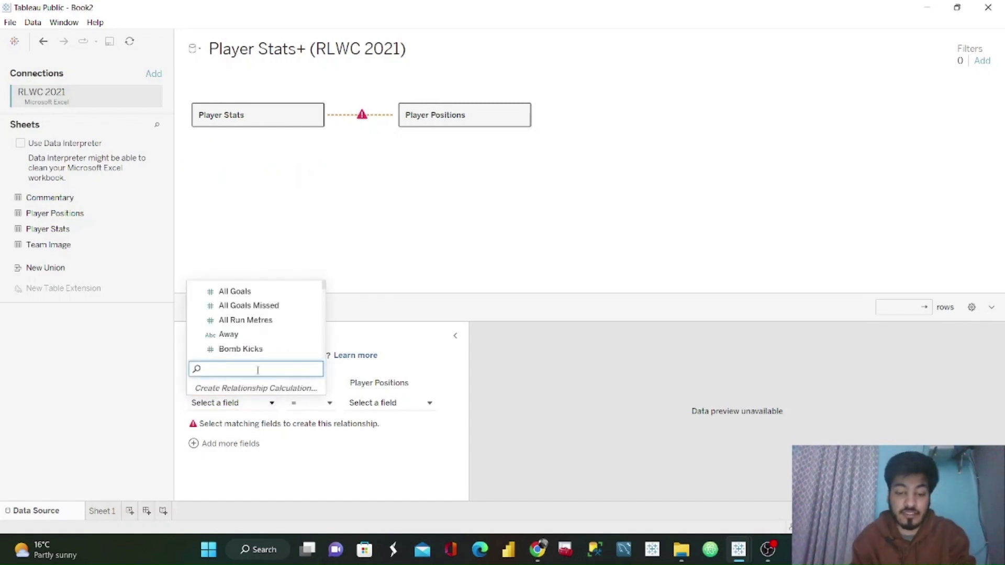
type("game")
left_click(264, 347)
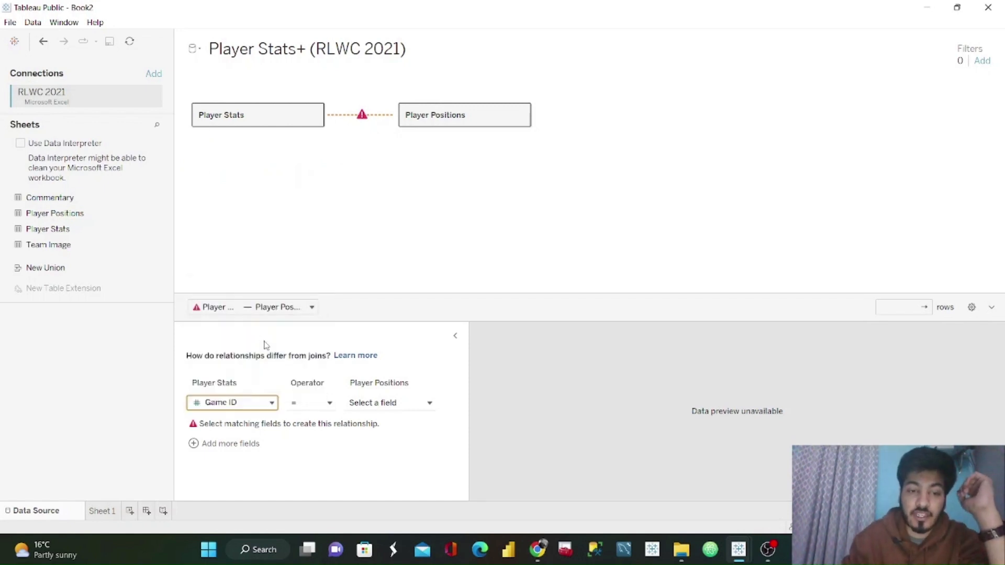
left_click(384, 404)
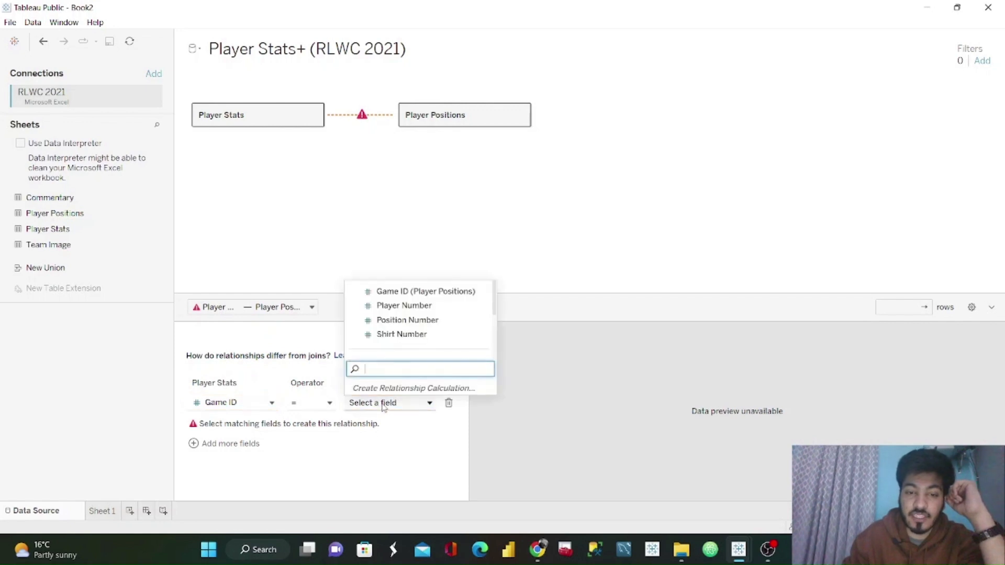
left_click(424, 292)
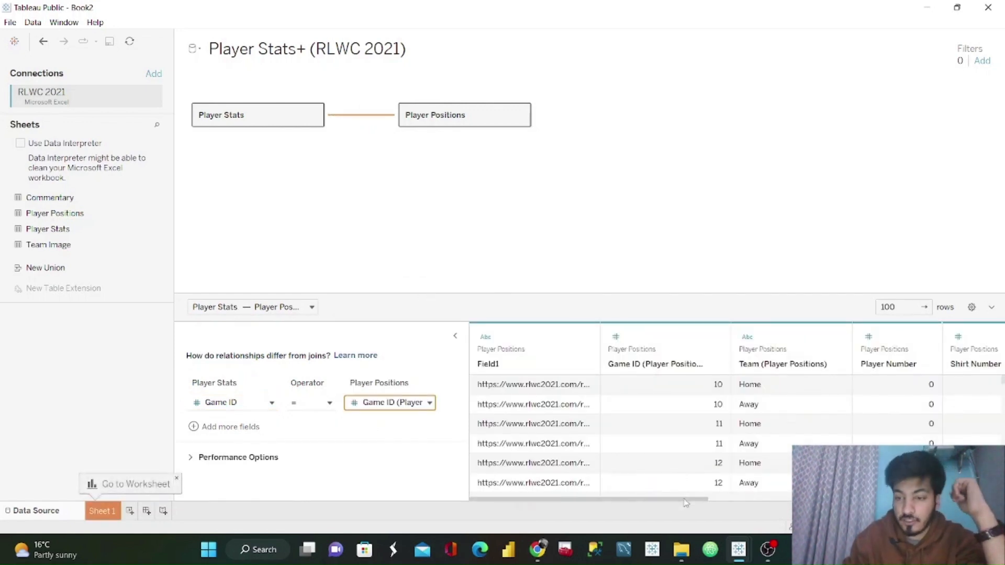
Step: Add a second field pair to the relationship, choosing Name as the Player Stats field
left_click_drag(674, 499, 898, 501)
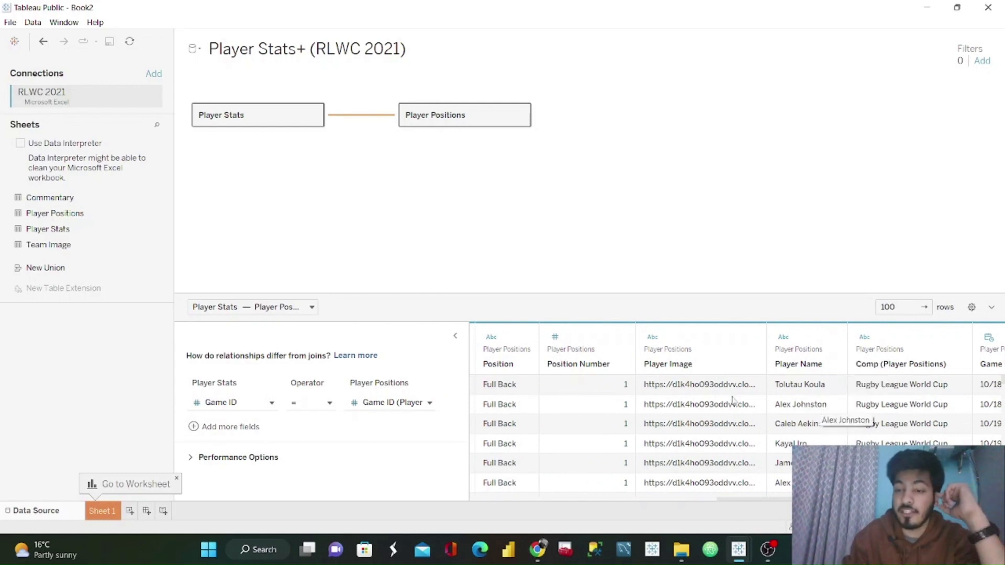
left_click(194, 426)
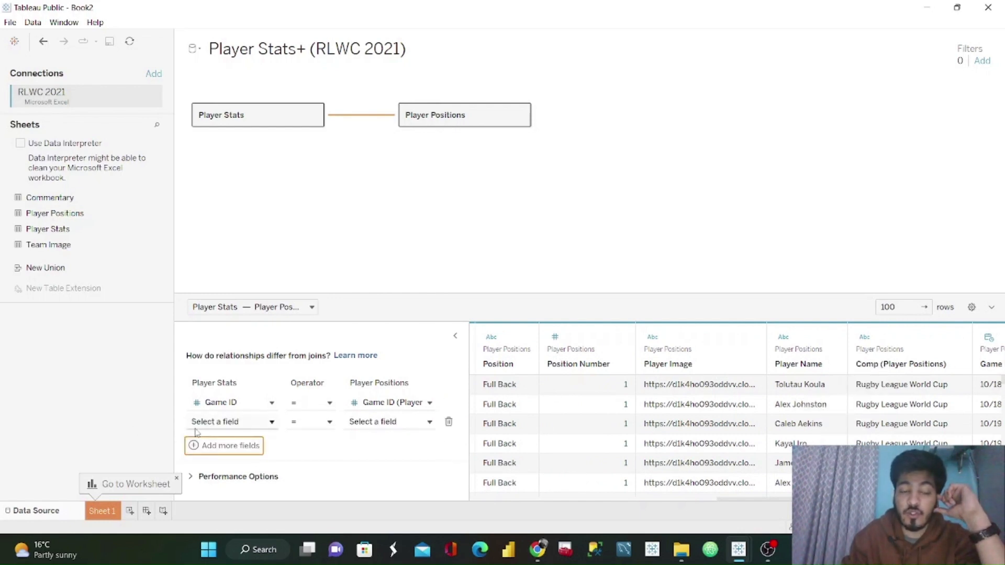
left_click(244, 422)
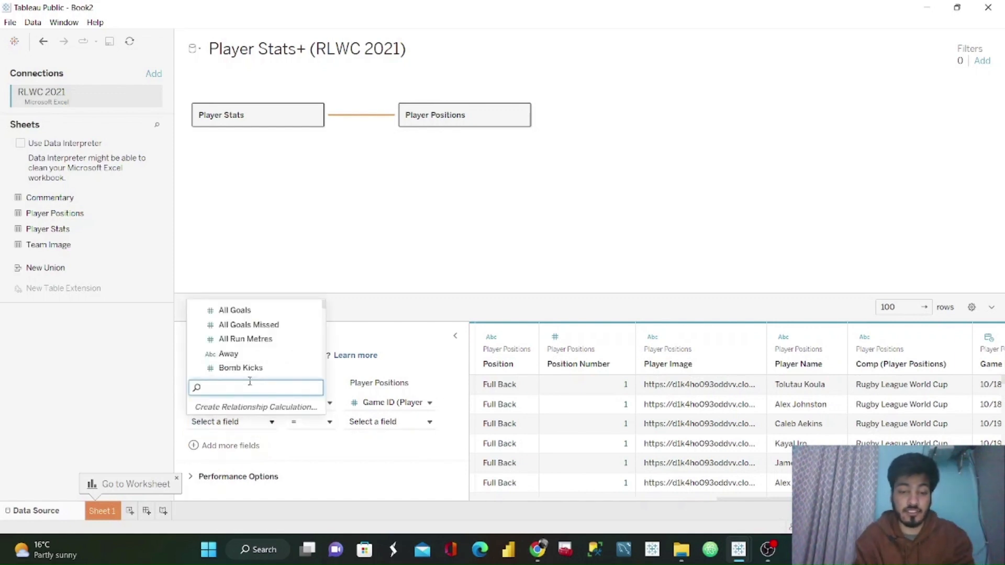
type("player")
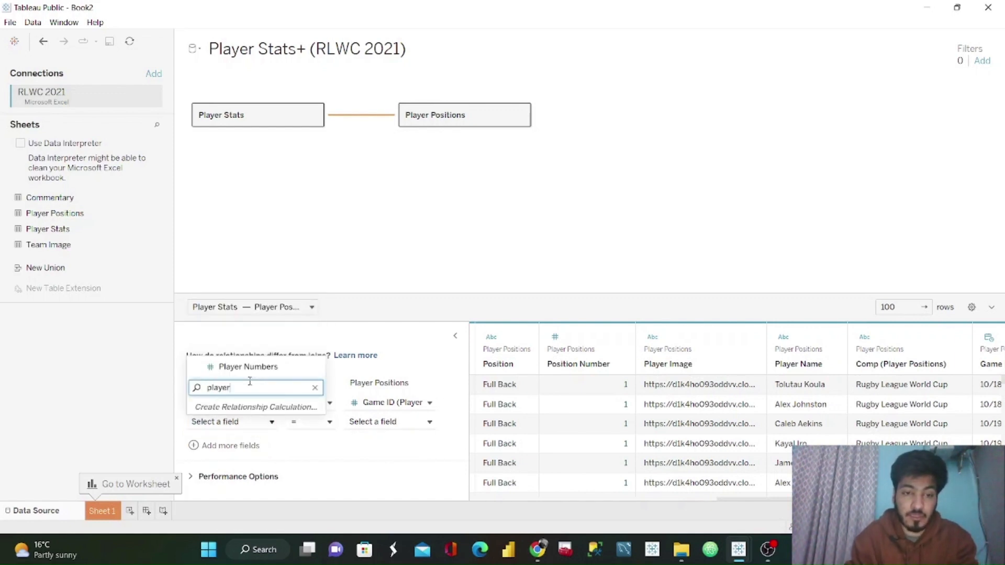
key("BackSpace")
key("BackSpace")
key("BackSpace")
key("BackSpace")
key("BackSpace")
type("name")
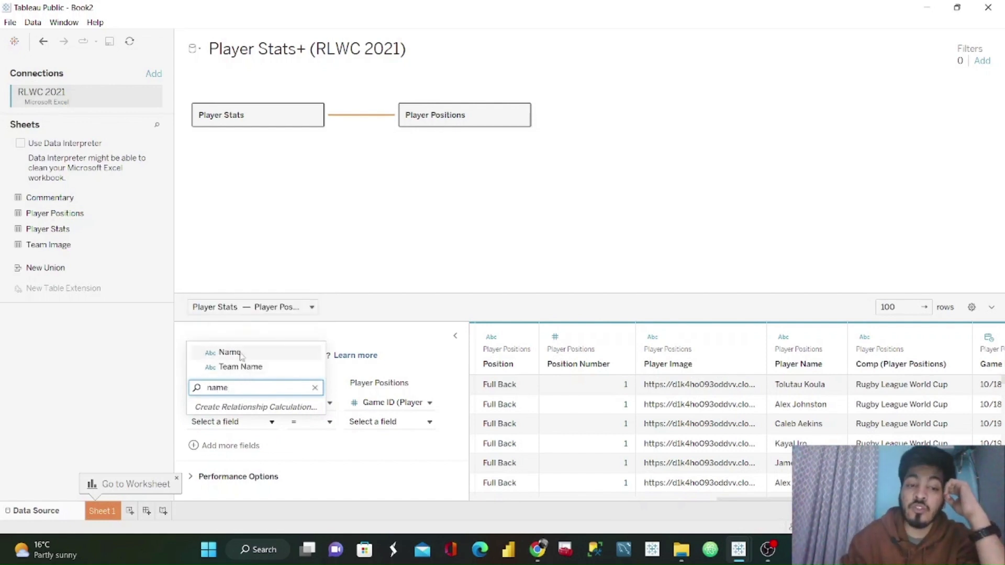
left_click(230, 353)
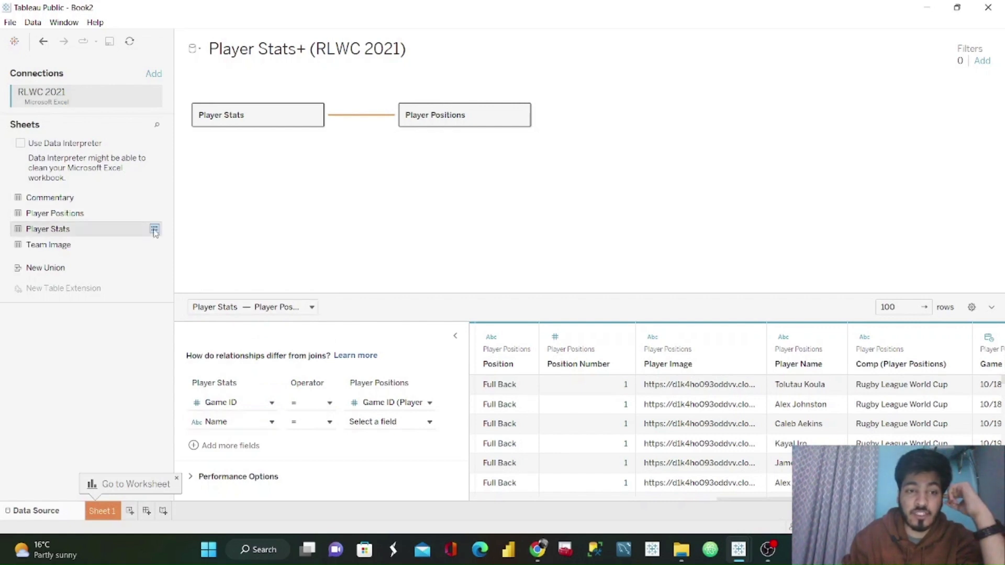
Step: Check the Name column in the Player Stats data and match Name to Player Name from Player Positions
left_click(154, 228)
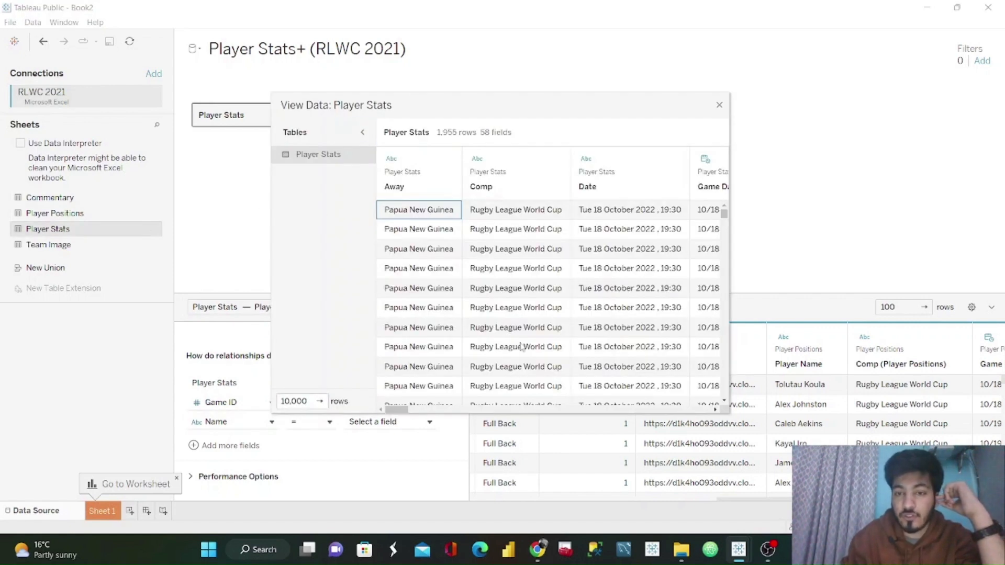
left_click_drag(715, 410, 716, 412)
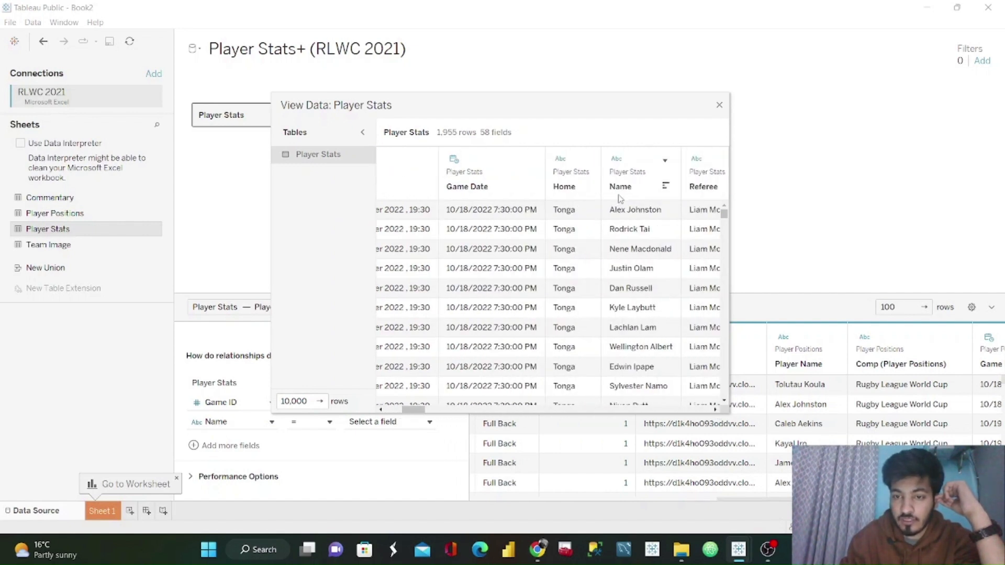
left_click(719, 105)
left_click(429, 421)
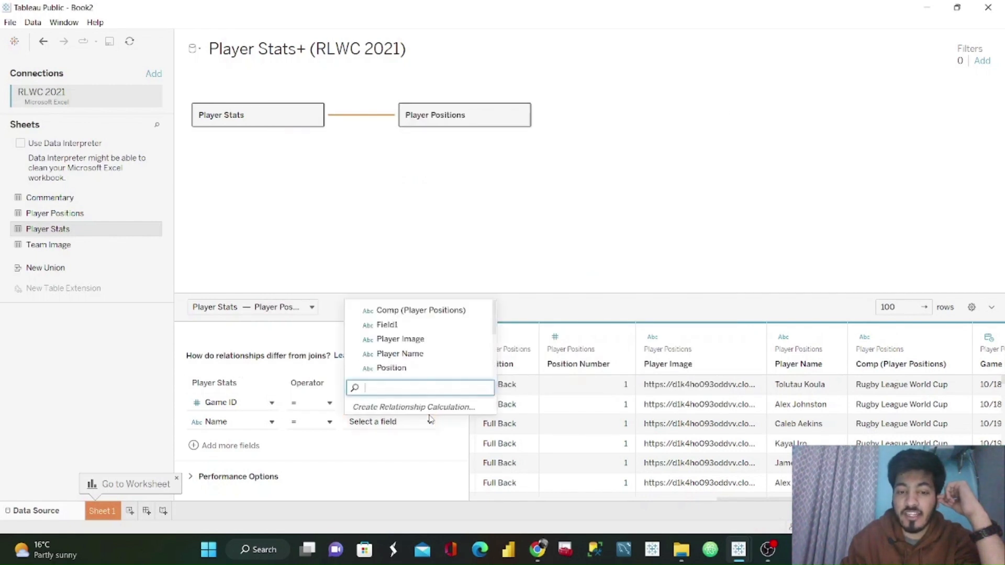
left_click(419, 354)
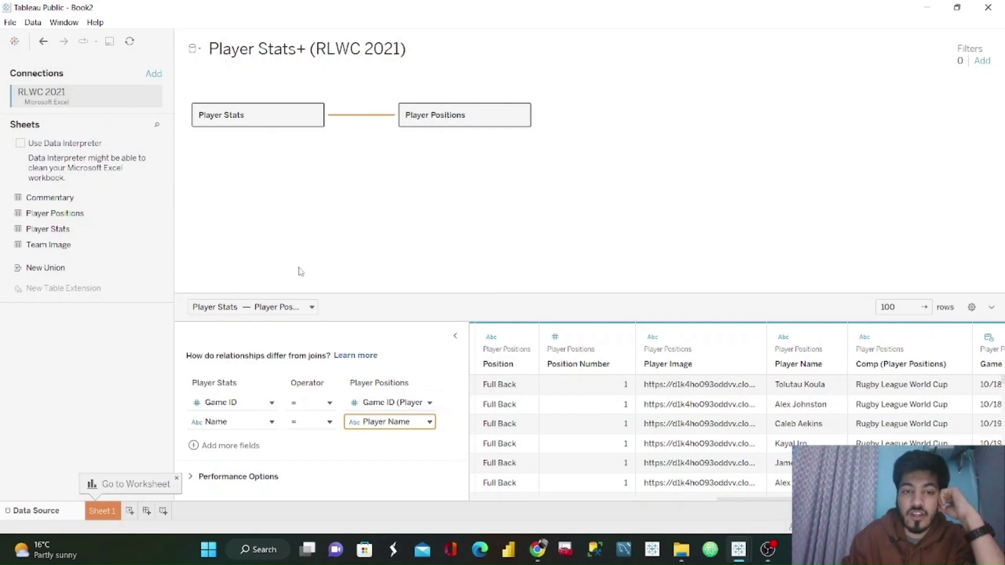
Step: Go to the first worksheet and rename it Scatter
left_click(112, 512)
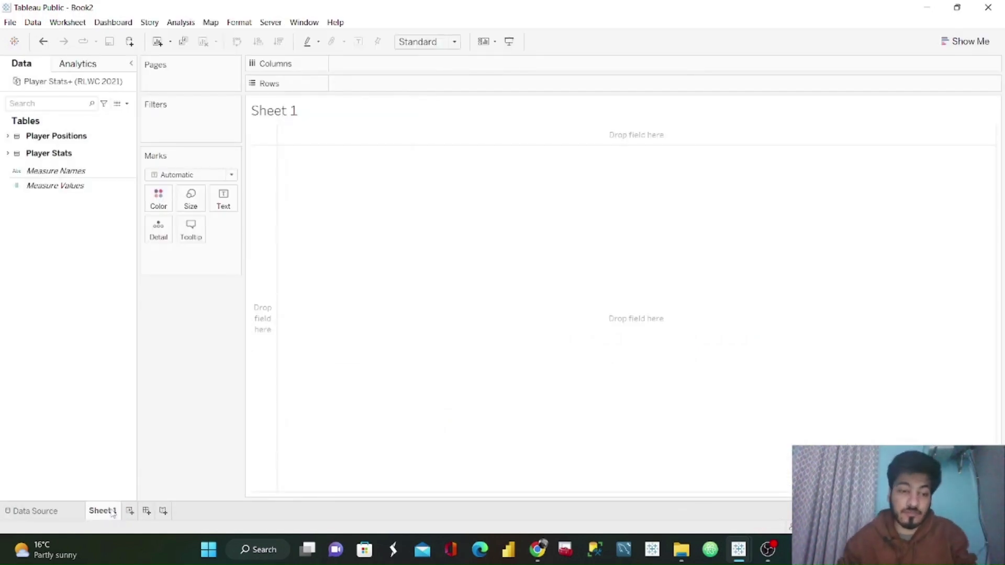
double_click(112, 512)
type("S")
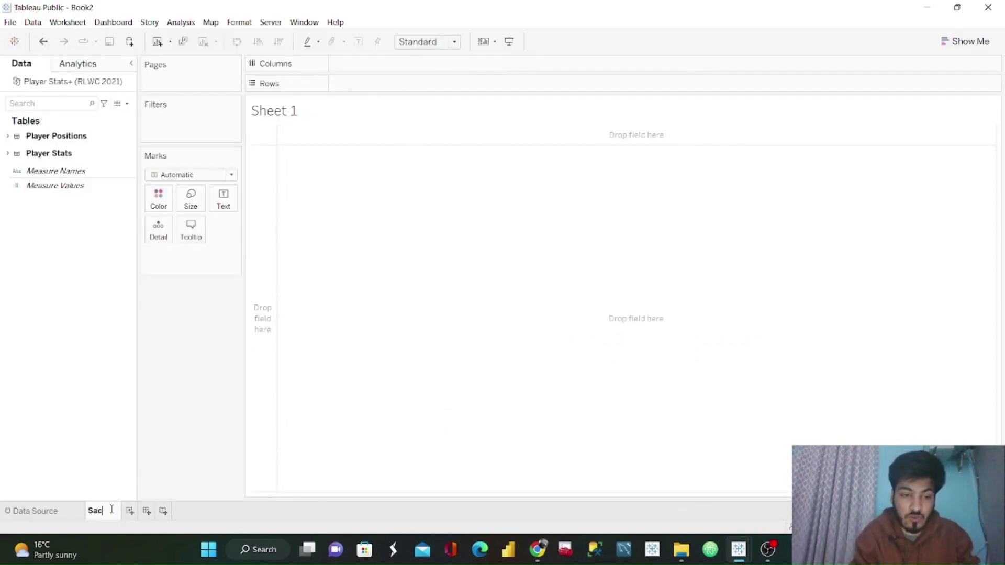
type("catter")
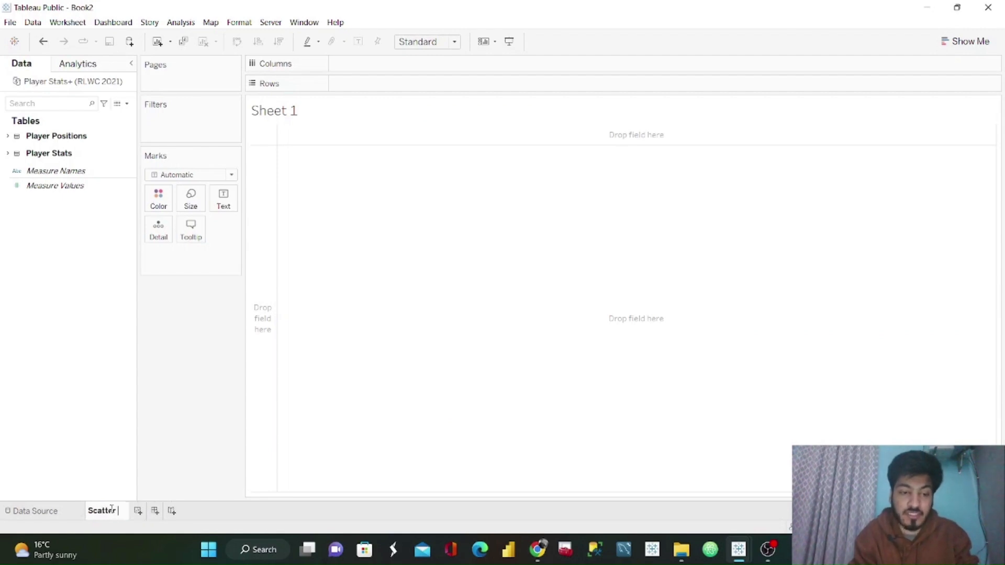
key("Return")
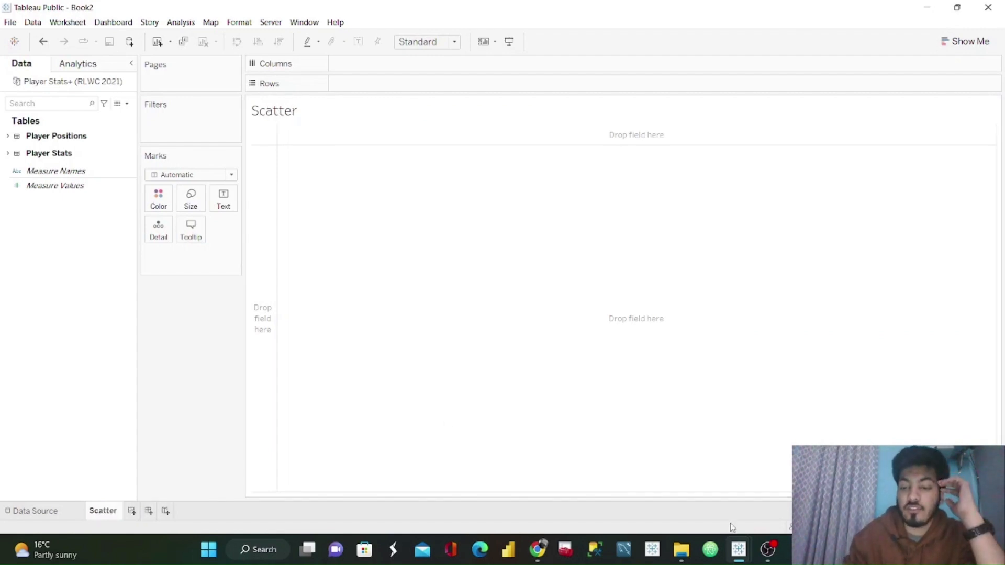
Step: Switch to the Image Role and Dynamic zone visibility workbook to view its reference dashboard
mouse_move(744, 560)
left_click(680, 492)
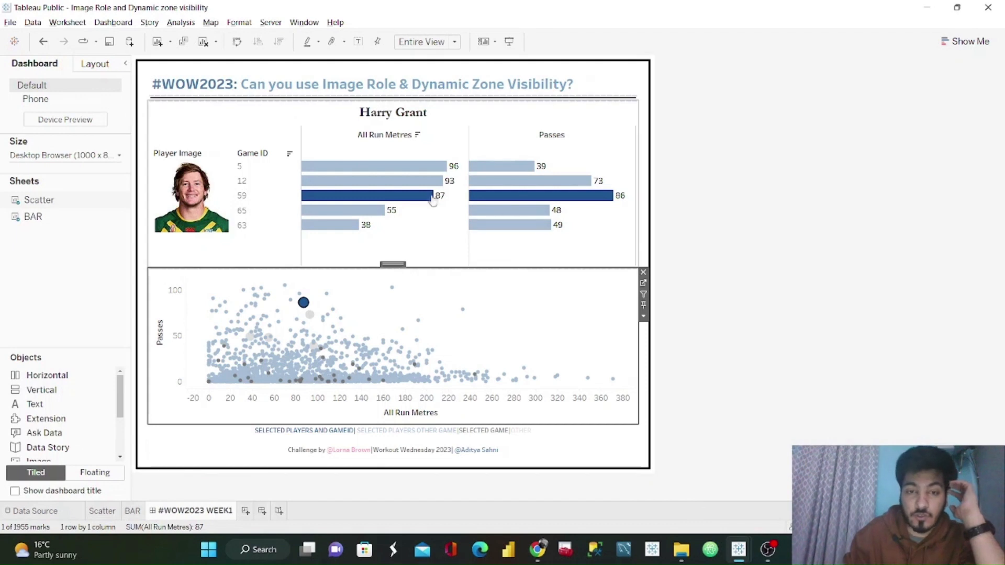
Step: Deselect the highlighted mark in the reference dashboard's scatter plot and return to the Book2 workbook
left_click(307, 306)
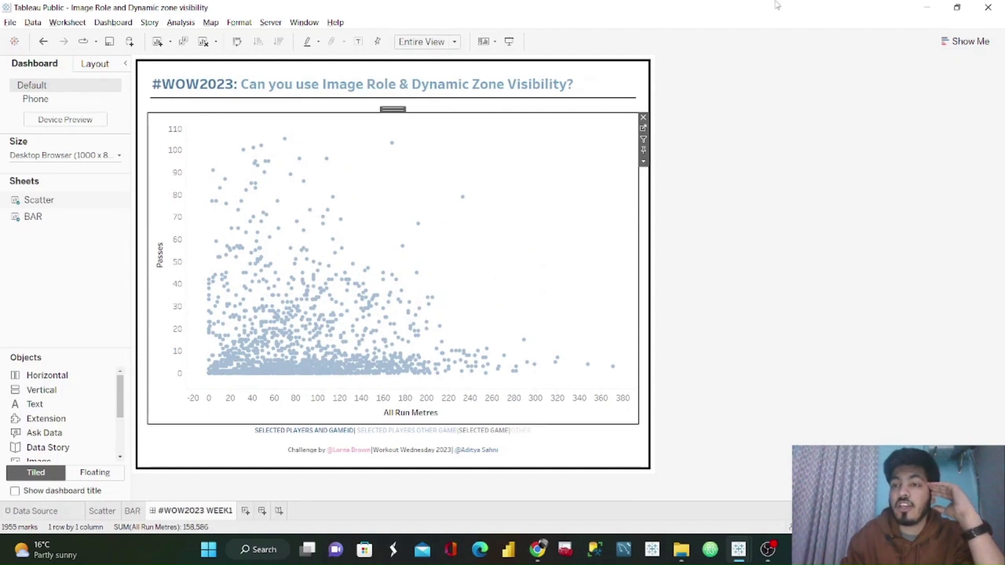
left_click(926, 8)
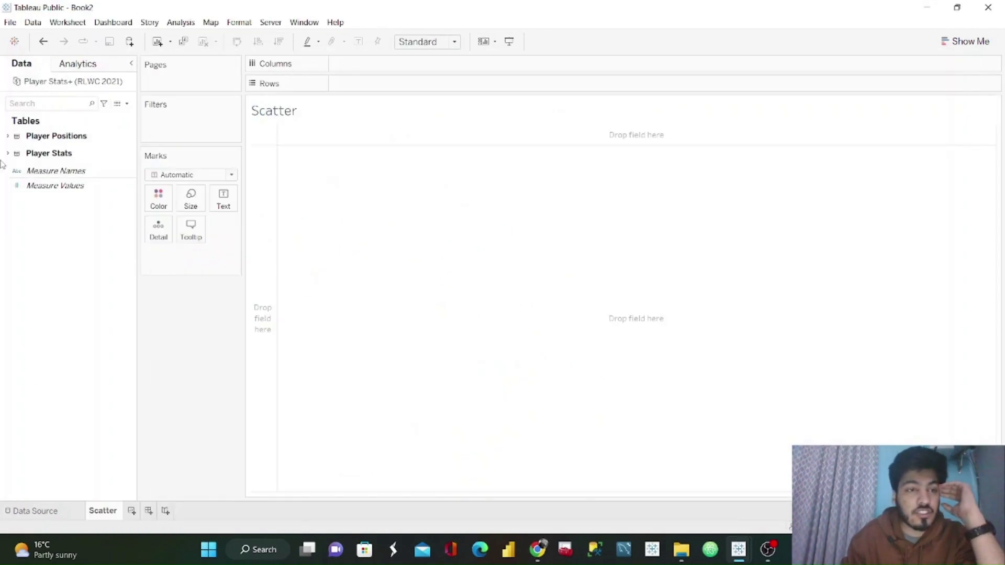
Step: Find All Run Metres in the Player Stats table and place it on Rows of the Scatter sheet
left_click(8, 154)
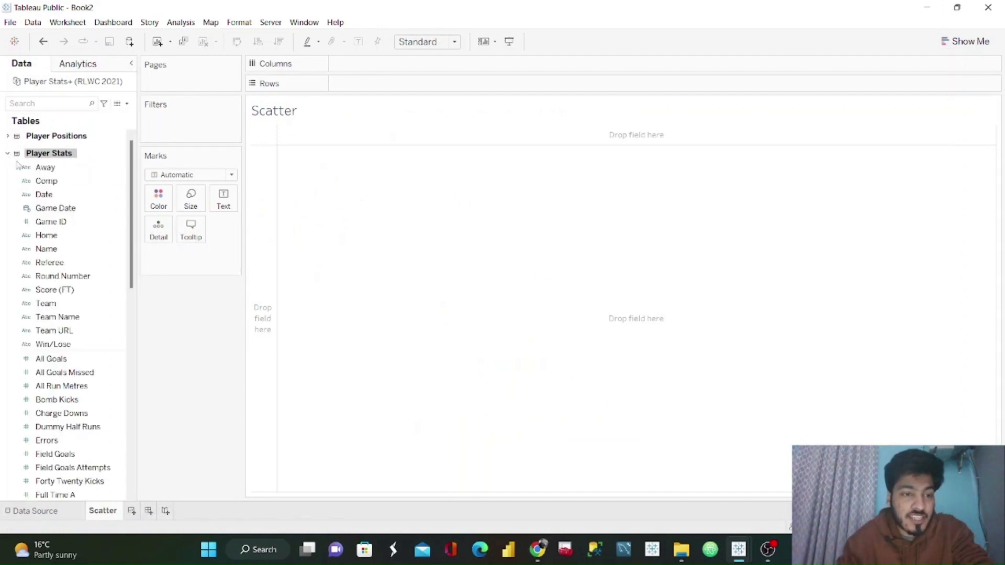
scroll(134, 249, "down", 5)
scroll(135, 249, "down", 3)
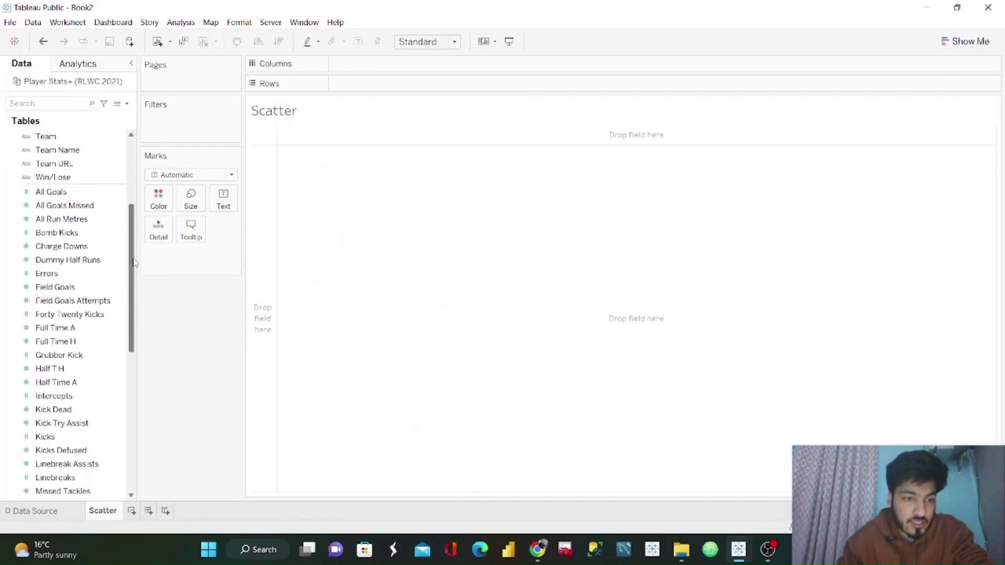
left_click(50, 105)
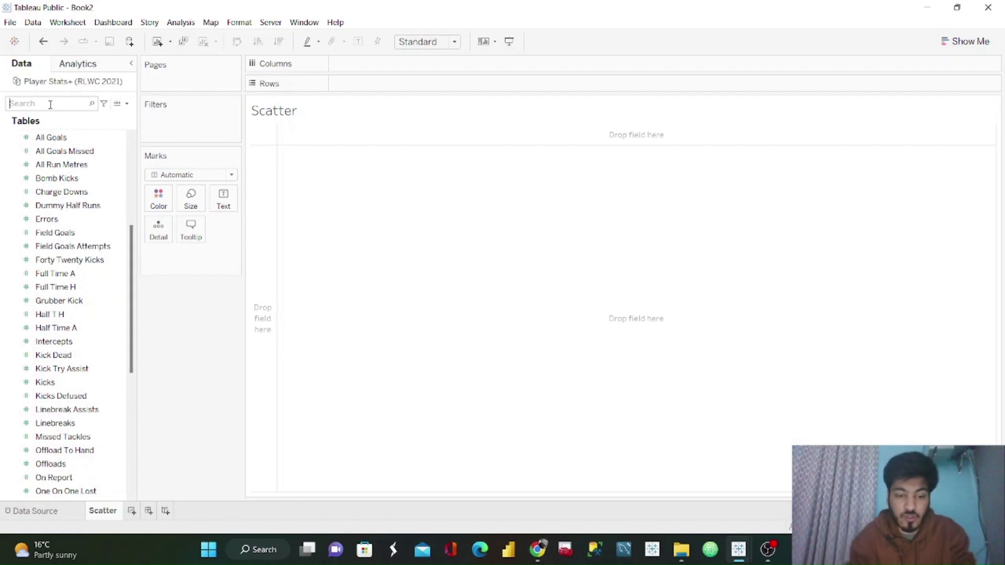
type("all")
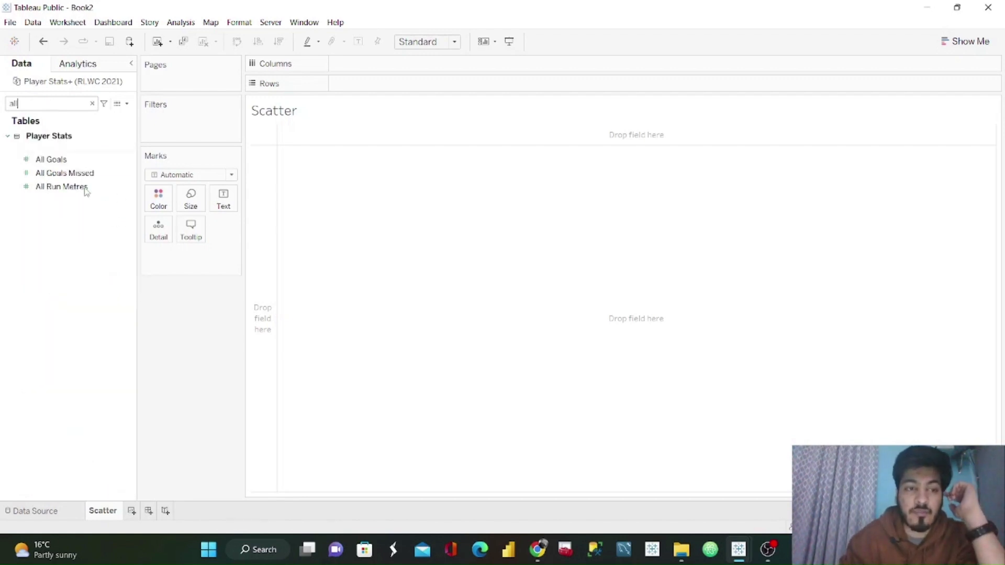
left_click_drag(86, 191, 362, 87)
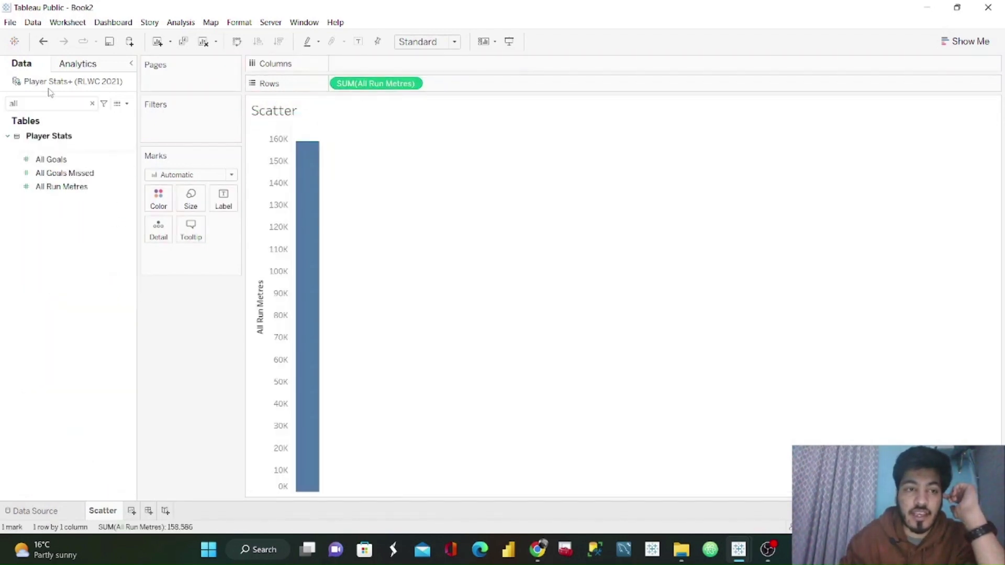
Step: Search the fields for passes, place Passes on Columns, and clear the field search
double_click(42, 103)
type("passe")
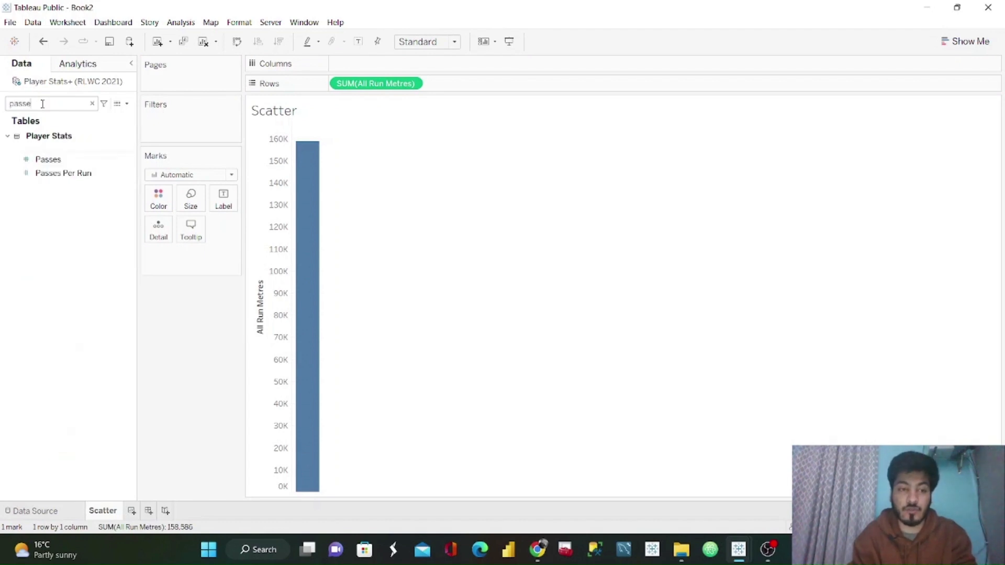
type("s")
left_click_drag(47, 155, 352, 65)
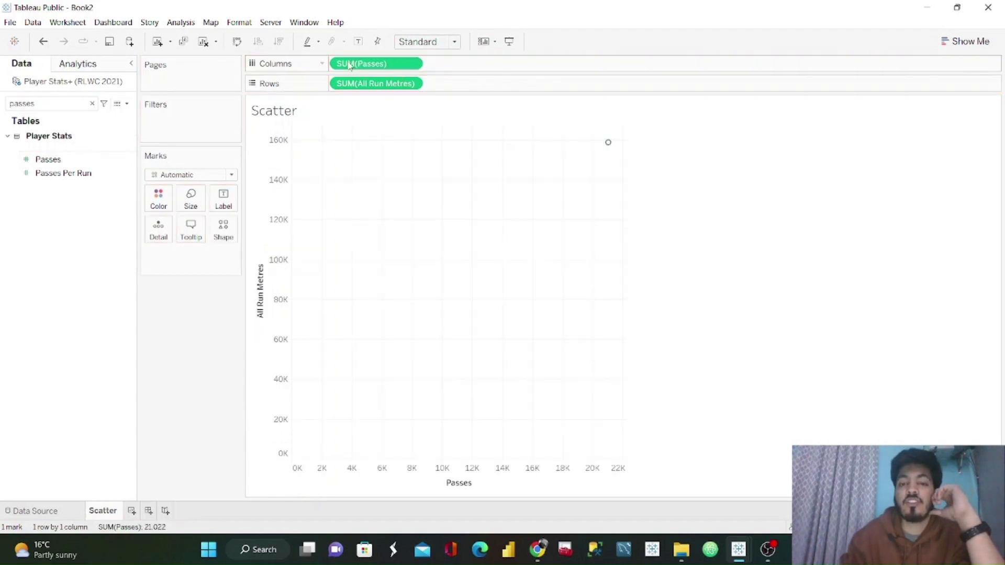
left_click(92, 104)
mouse_move(609, 145)
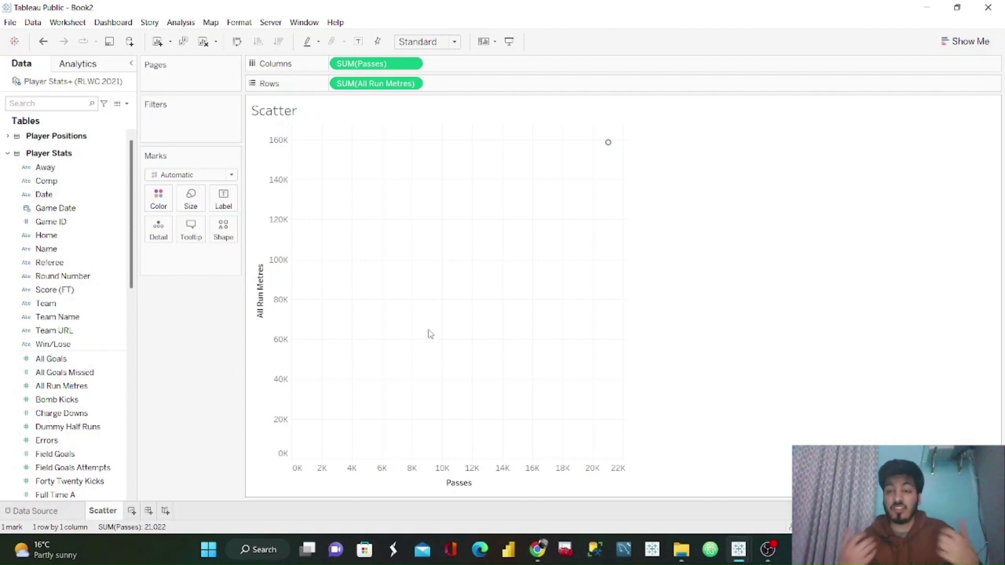
Step: Add Name and Game ID from Player Stats to the marks' Detail, and swap the fields on Rows and Columns
left_click(47, 181)
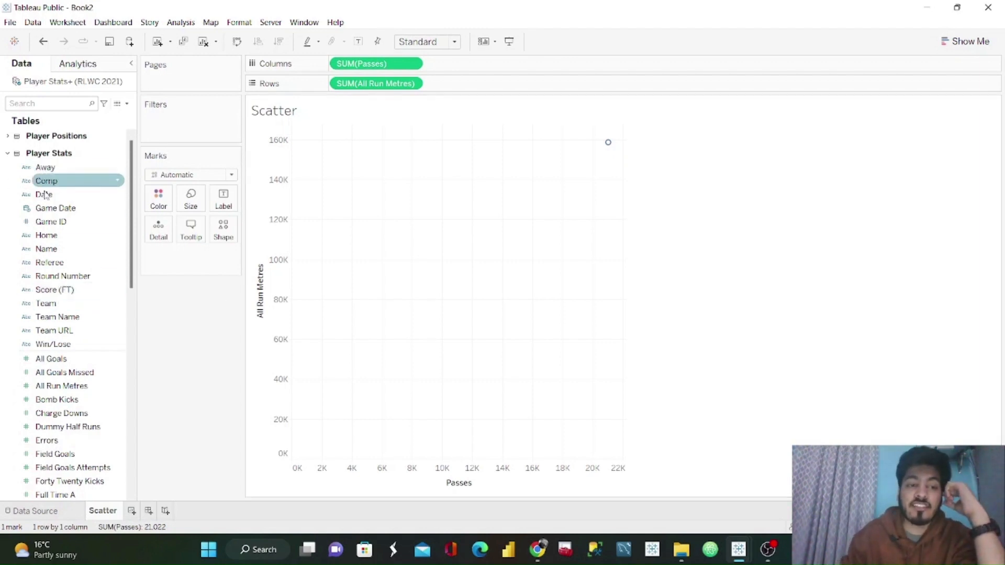
left_click(62, 223)
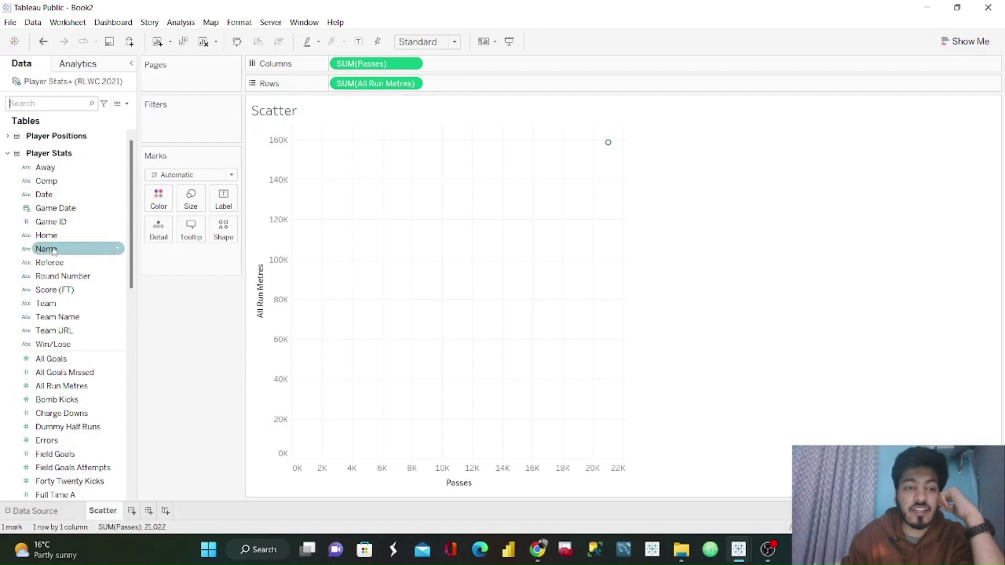
left_click_drag(55, 249, 161, 240)
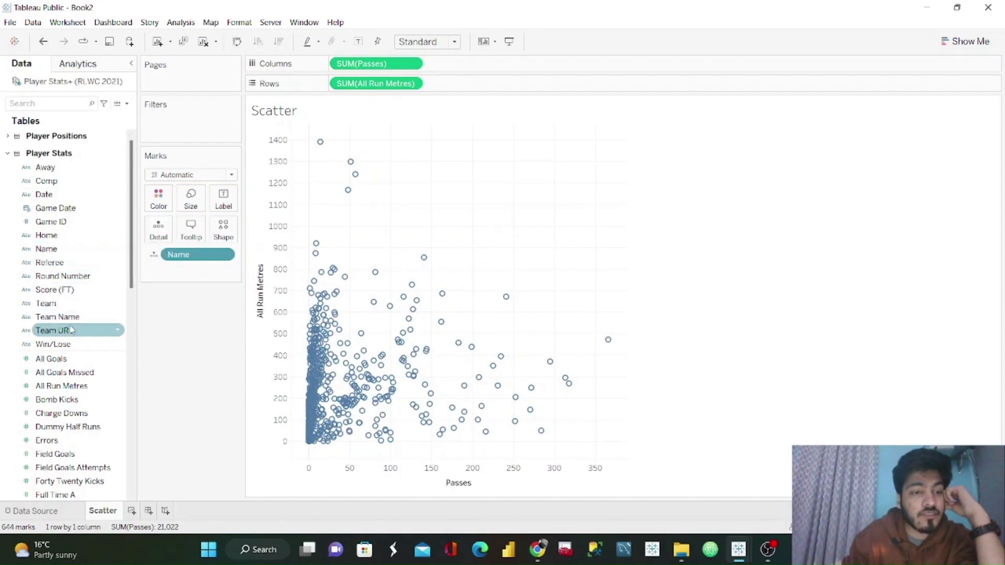
left_click_drag(67, 222, 157, 230)
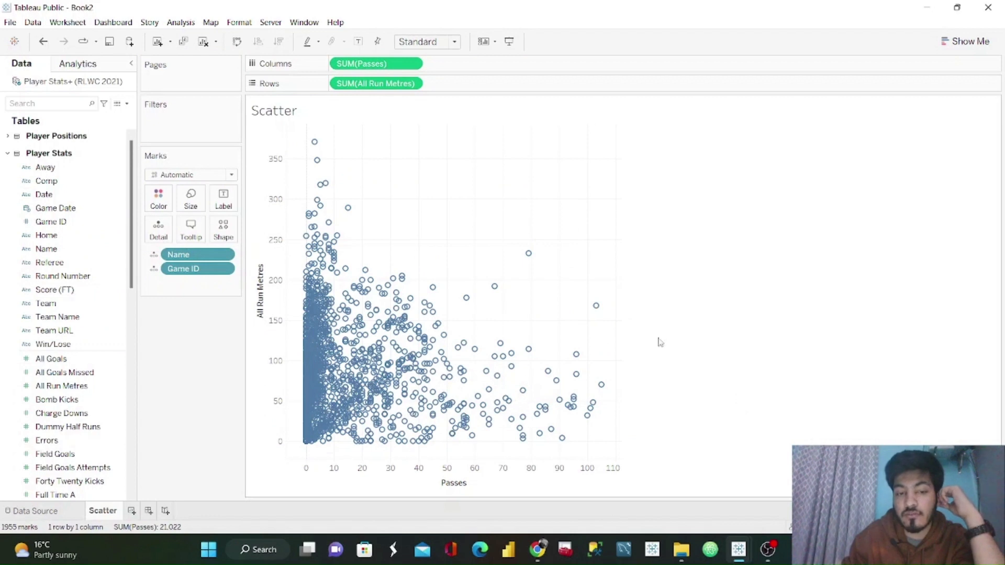
left_click(237, 42)
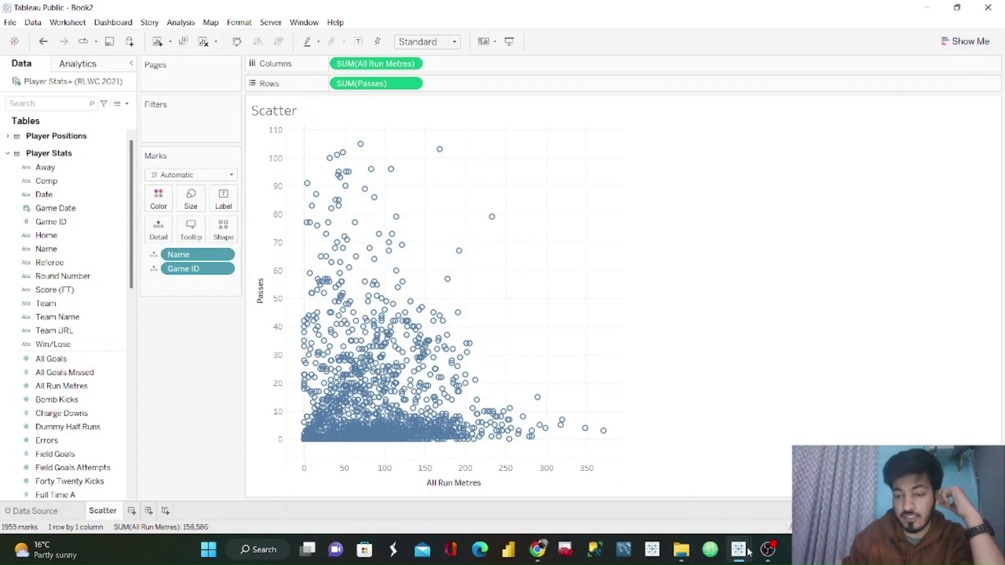
Step: Check the mark style in the reference dashboard and set the Scatter sheet's mark type to Circle
left_click(665, 479)
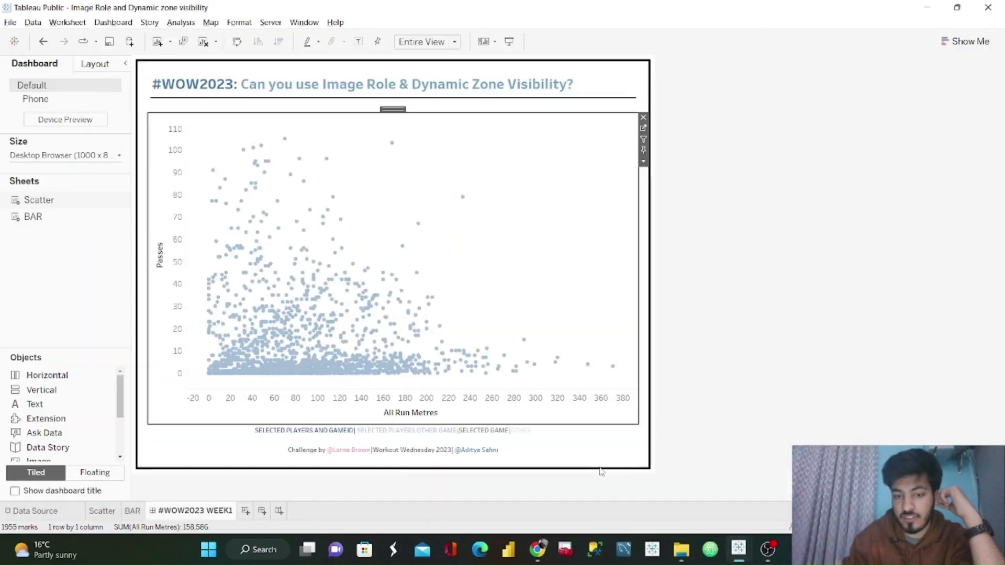
left_click(927, 7)
left_click(225, 175)
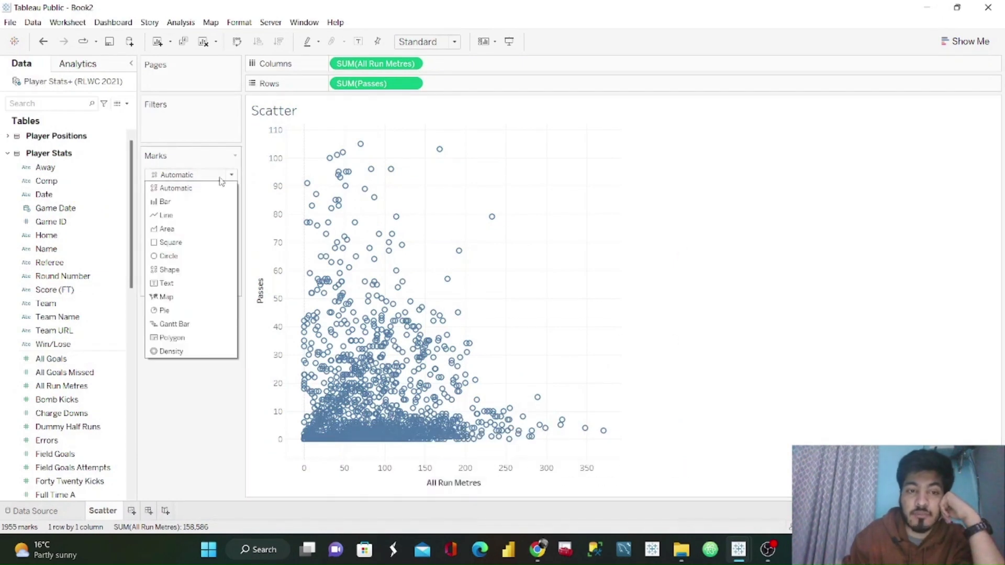
left_click(169, 256)
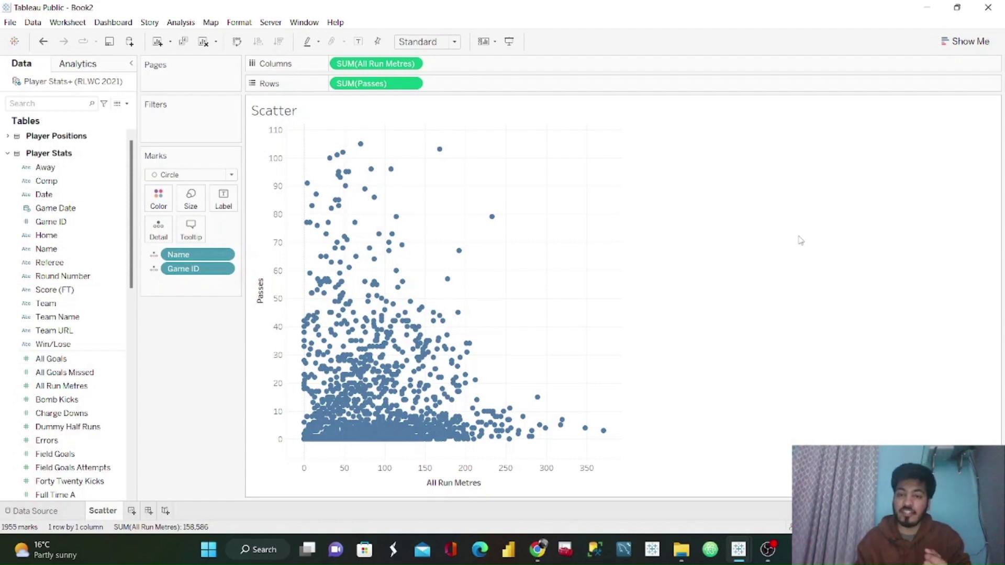
Step: Create a parameter named Show Selected Player with the String data type
left_click(129, 104)
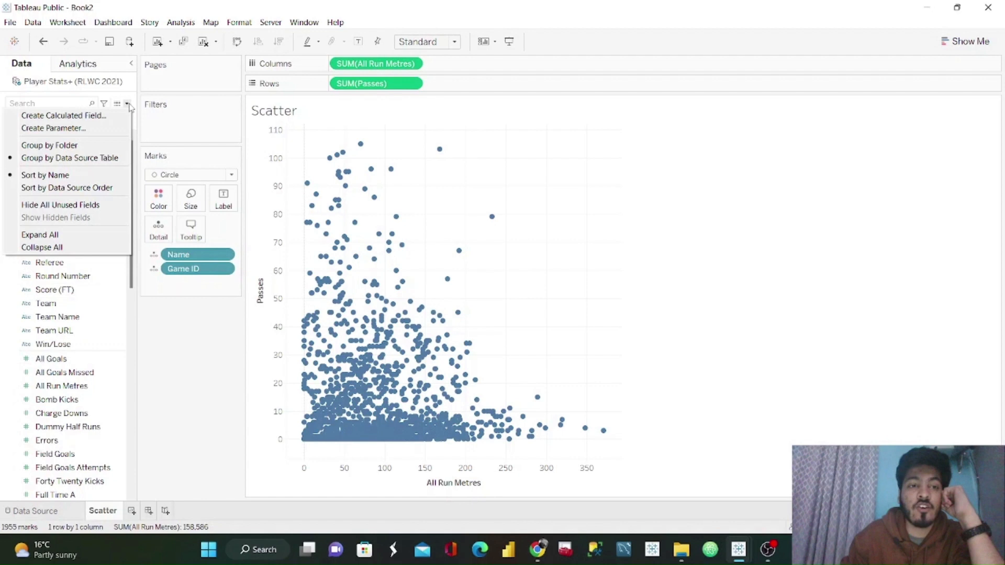
left_click(101, 128)
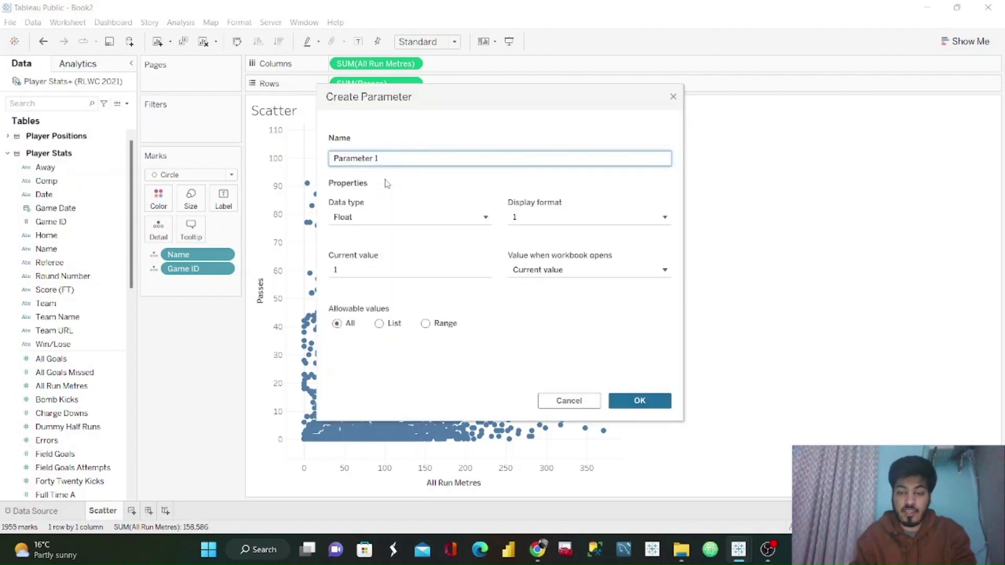
key("BackSpace")
key("BackSpace")
key("BackSpace")
key("BackSpace")
key("BackSpace")
key("BackSpace")
key("BackSpace")
key("BackSpace")
key("BackSpace")
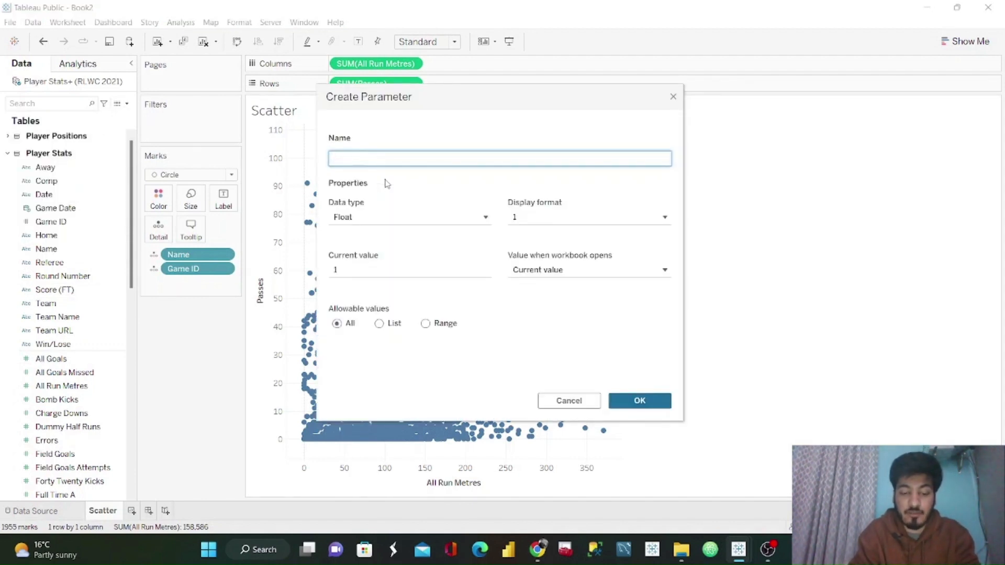
type("Sh")
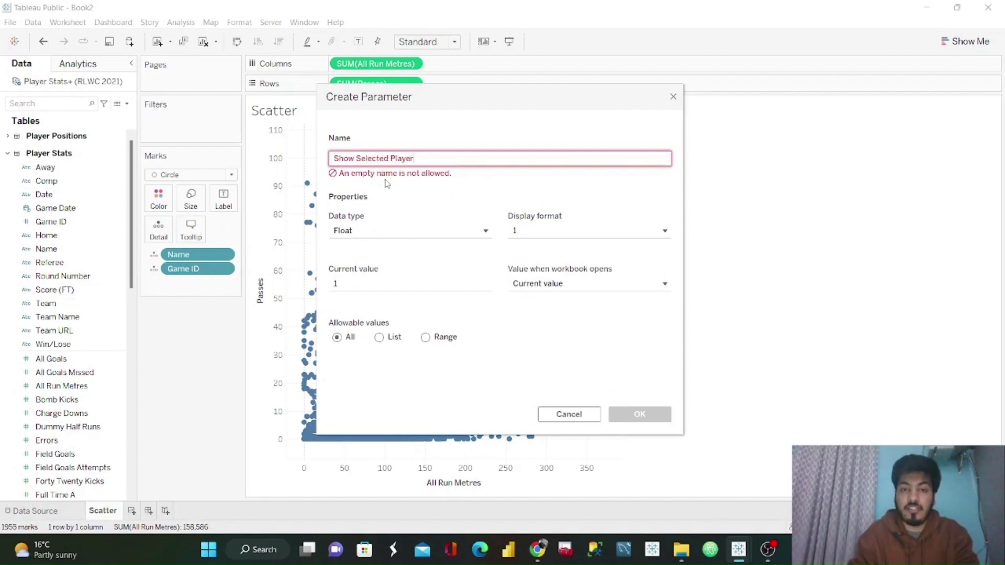
type("ow Selected Player")
left_click(427, 229)
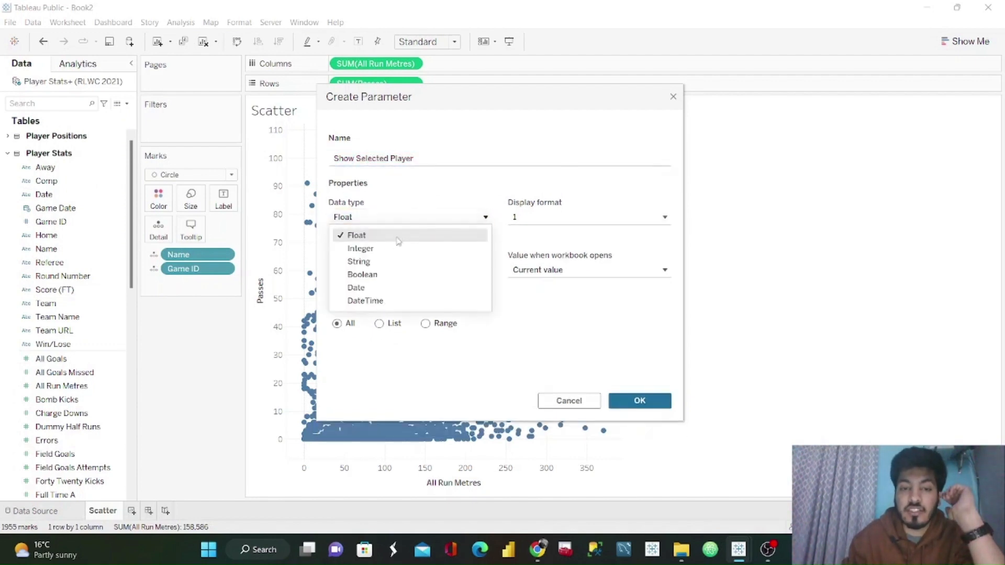
left_click(357, 261)
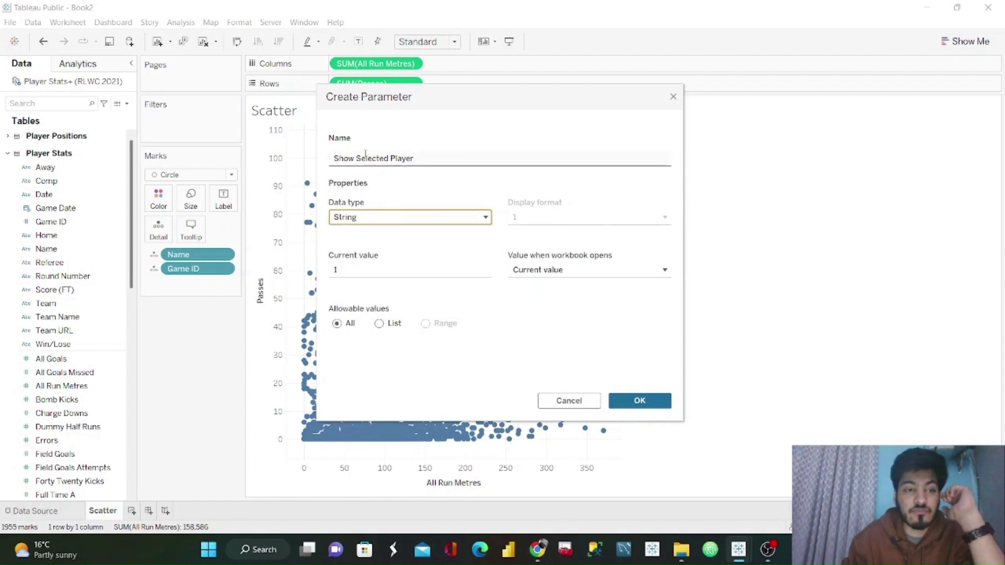
left_click(645, 403)
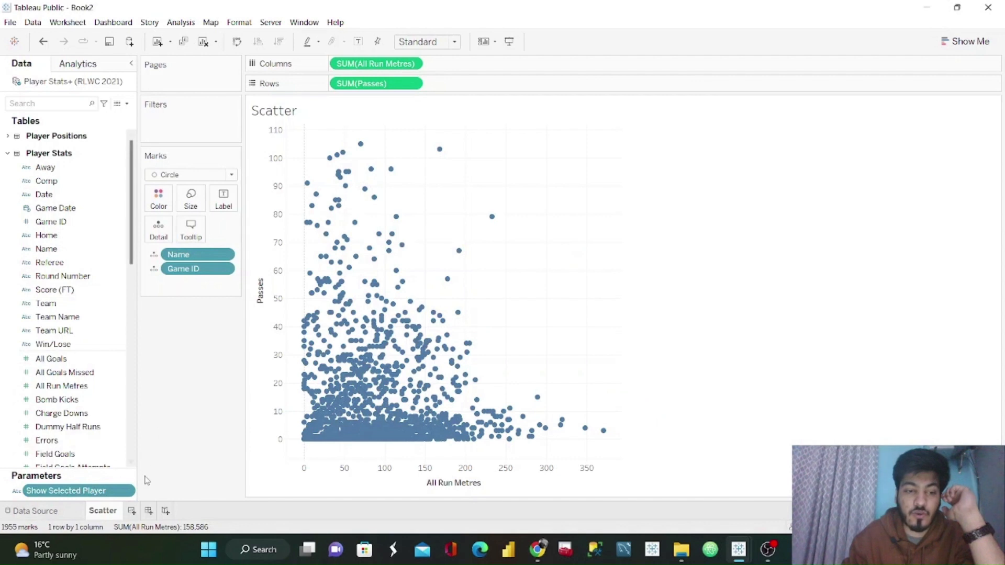
Step: Create a parameter named Show Game Id with the Integer data type
left_click(127, 104)
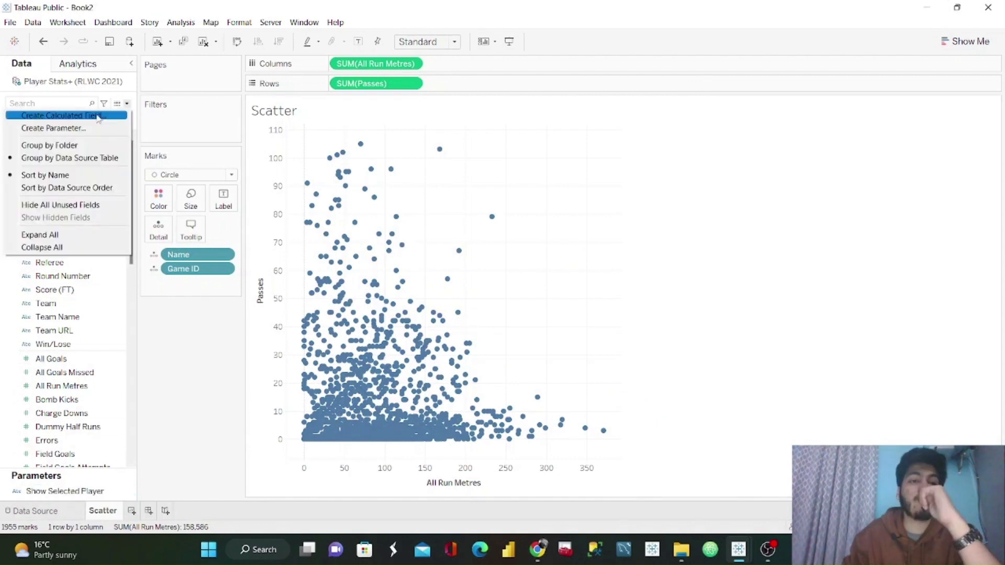
left_click(77, 128)
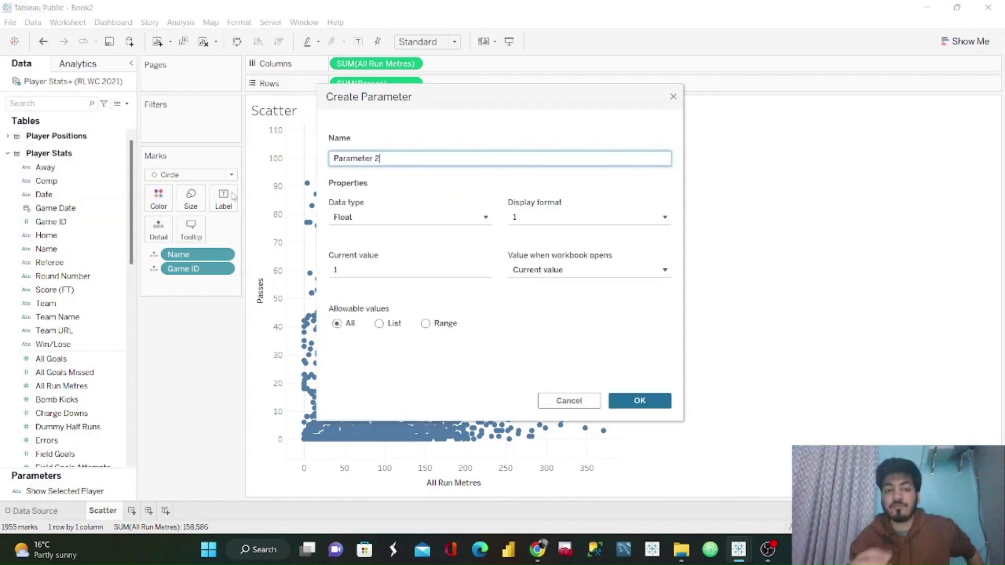
key("BackSpace")
key("BackSpace")
key("BackSpace")
key("BackSpace")
key("BackSpace")
key("BackSpace")
key("BackSpace")
key("BackSpace")
key("BackSpace")
key("BackSpace")
key("BackSpace")
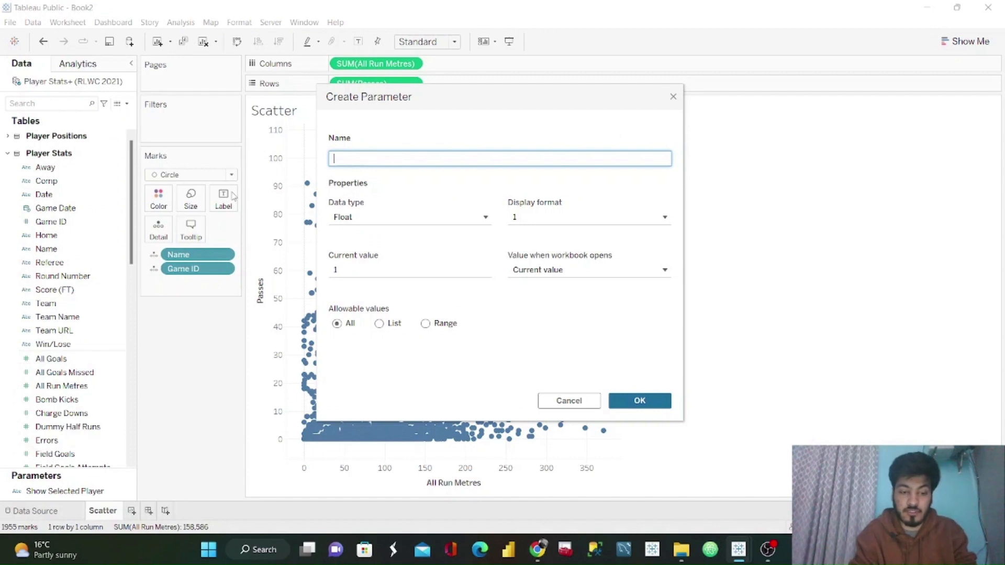
type("Show Game")
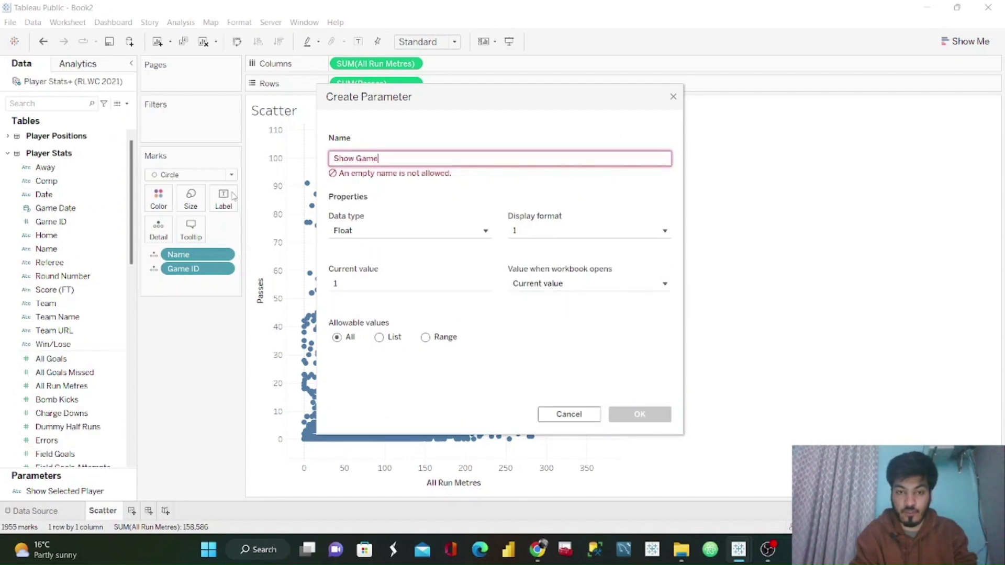
type(" Id")
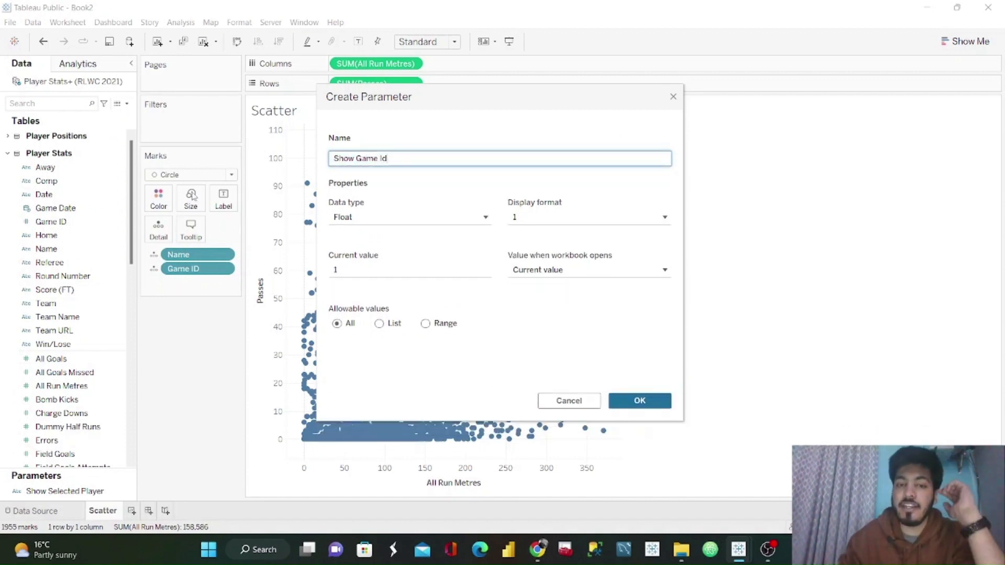
left_click(392, 222)
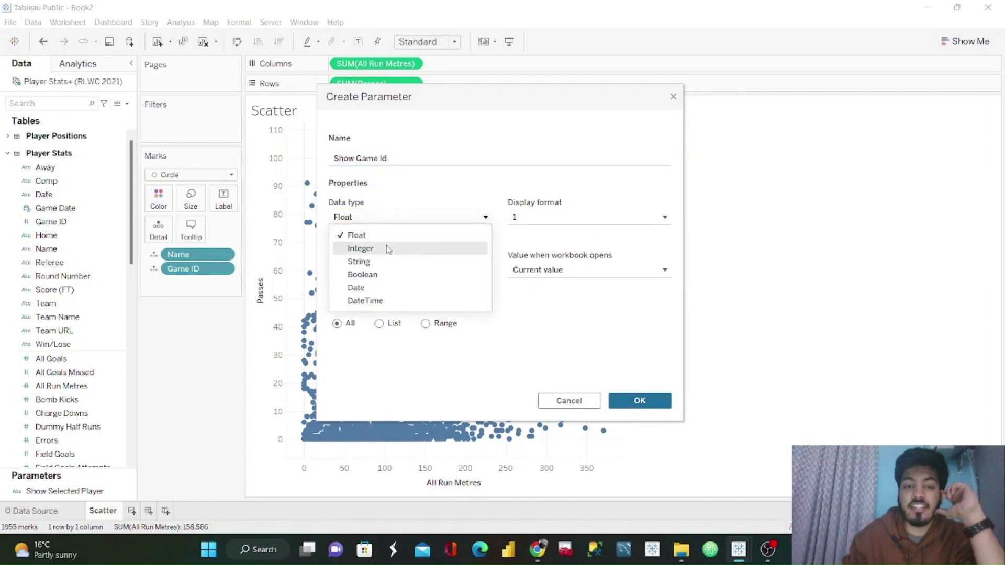
left_click(387, 249)
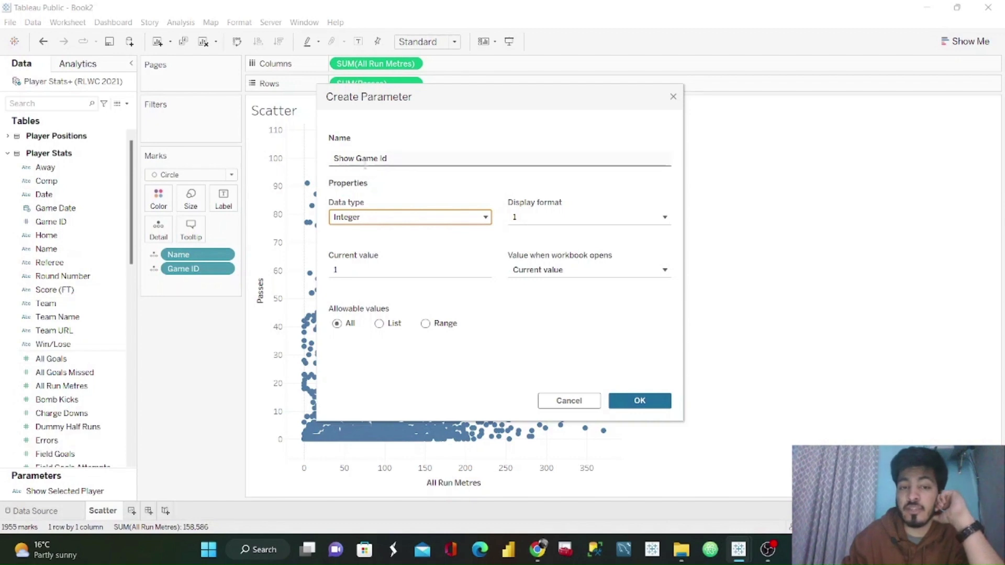
left_click(640, 400)
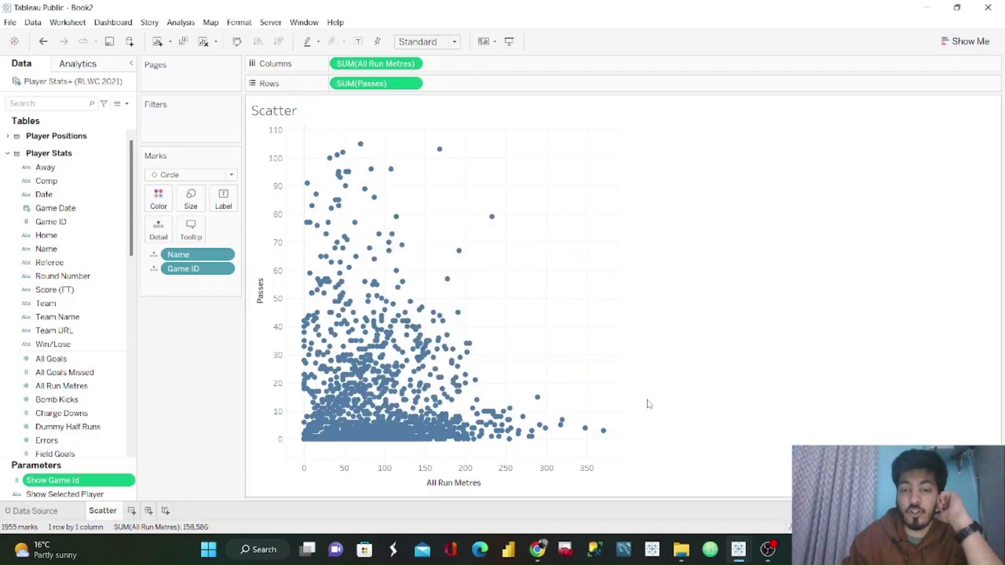
Step: Show the Show Selected Player and Show Game Id parameter controls on the Scatter sheet
right_click(124, 493)
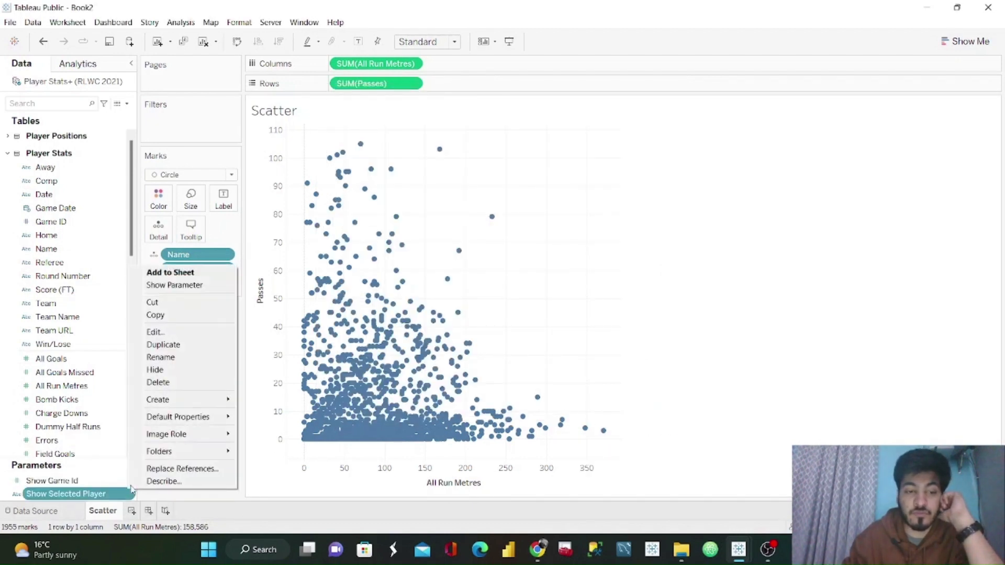
left_click(198, 289)
left_click(128, 480)
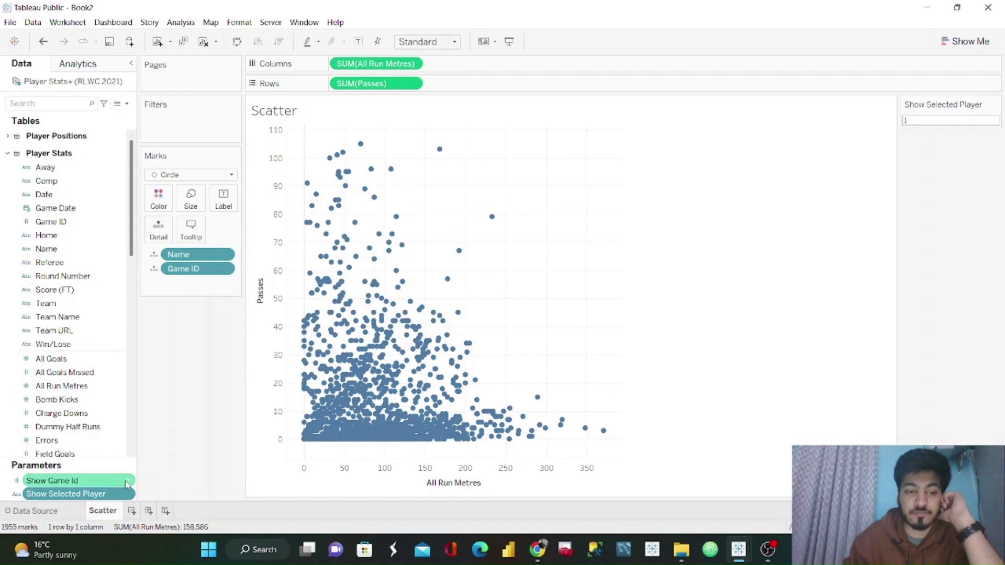
right_click(128, 481)
left_click(194, 291)
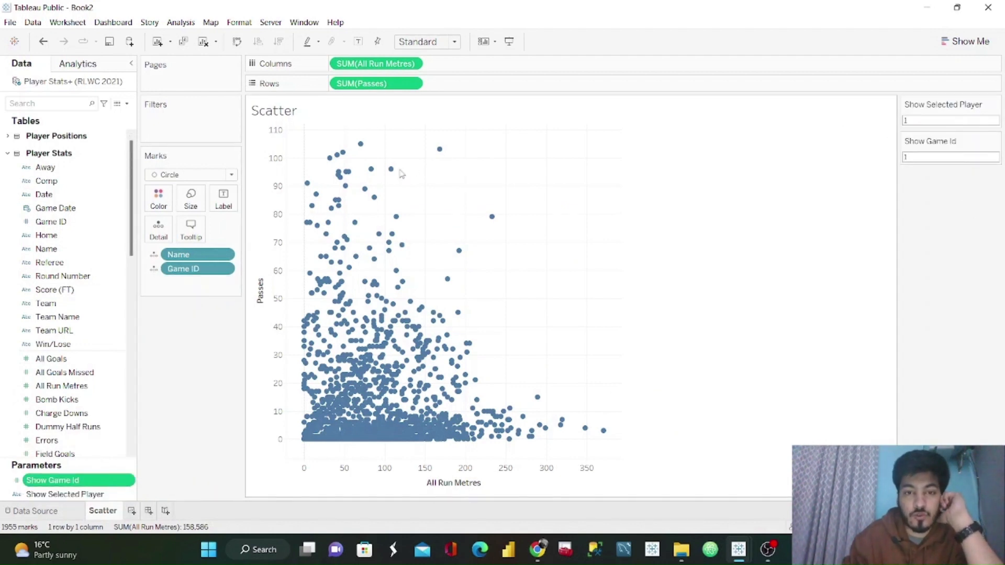
Step: Set Show Game Id to 21 and Show Selected Player to the name of the player at the scatter's highest Passes mark
mouse_move(389, 173)
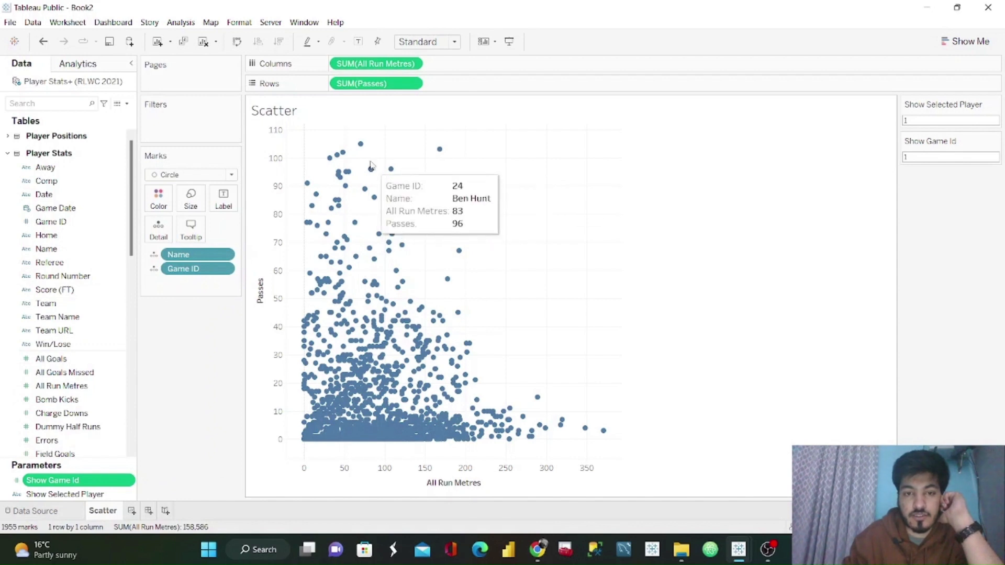
left_click(361, 148)
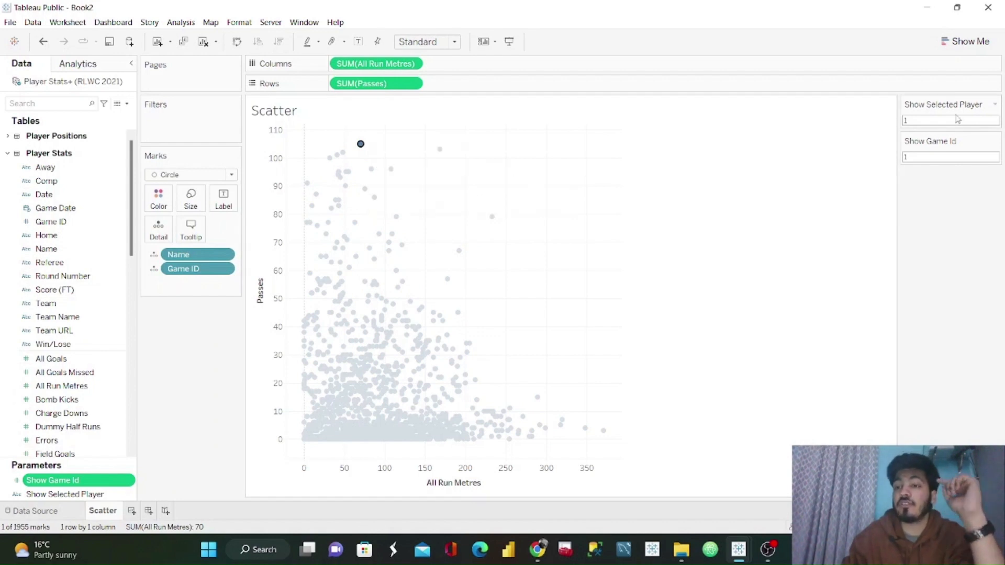
left_click(942, 157)
type("21")
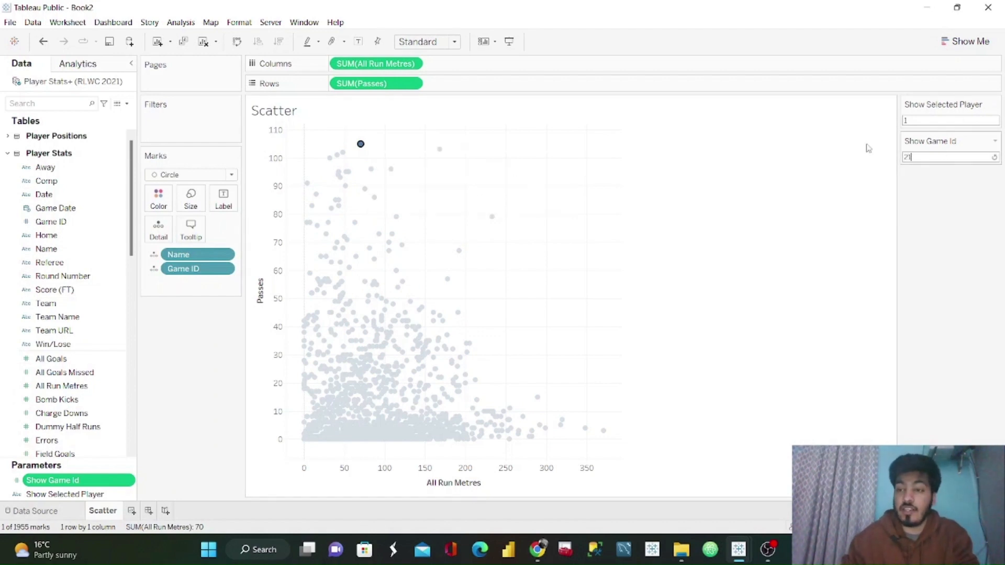
left_click(923, 117)
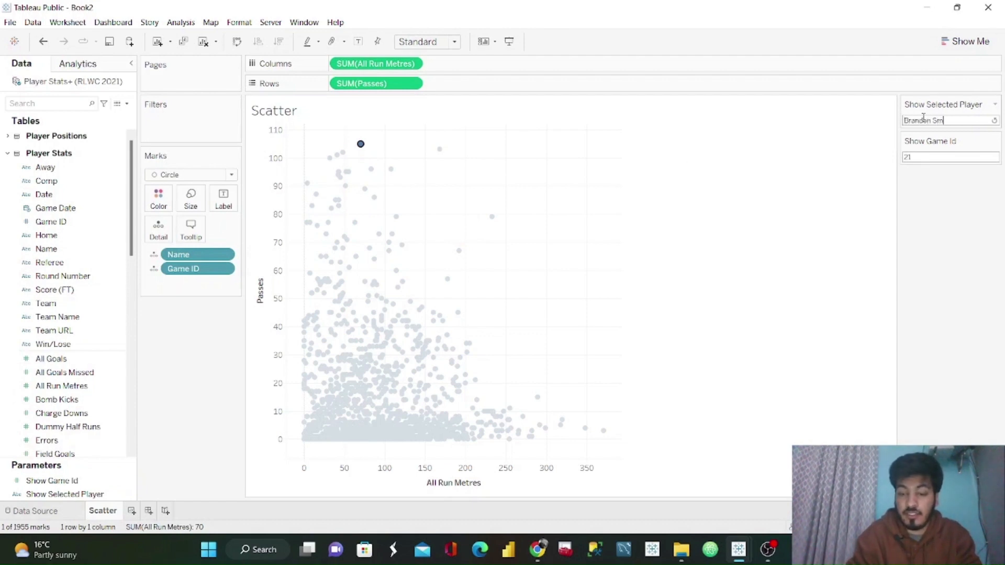
key("Return")
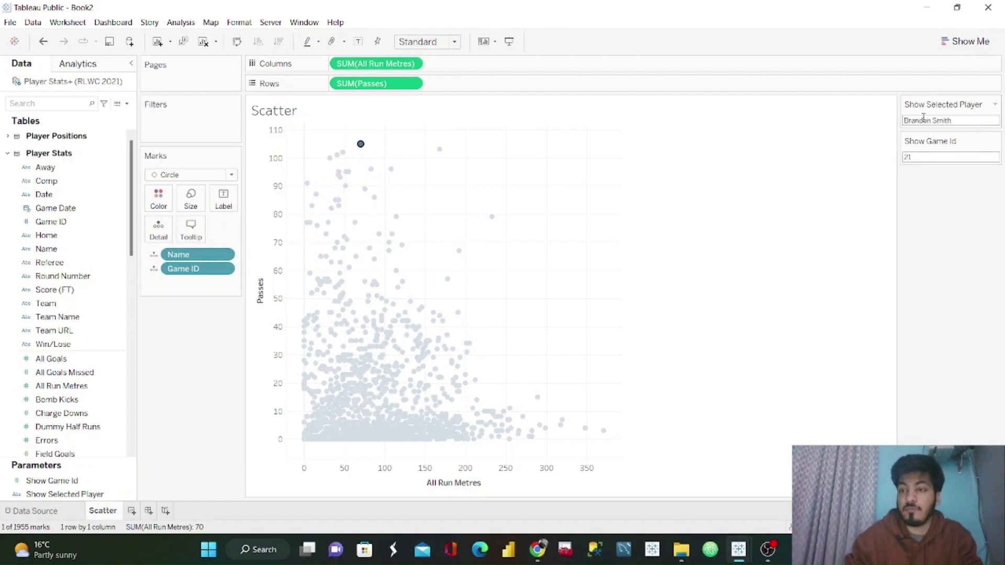
left_click(947, 184)
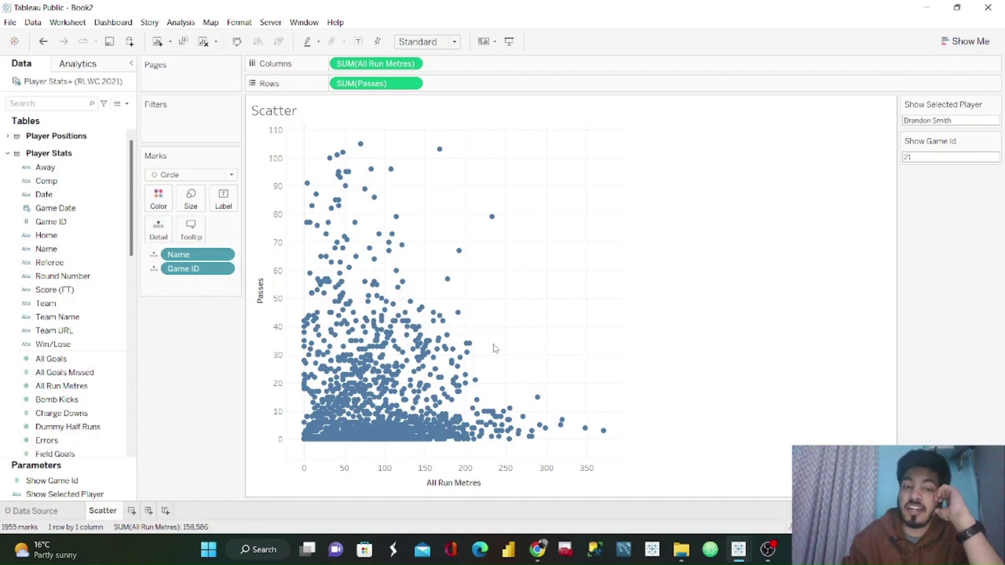
Step: Create a calculated field named Is Selected Player? with the formula [Name]=[Show Selected Player]
left_click(127, 104)
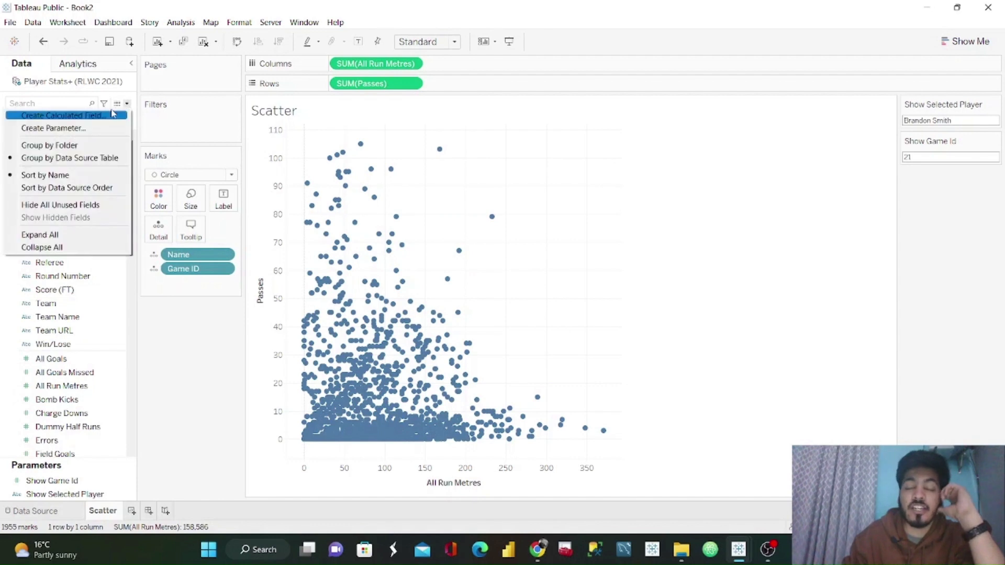
left_click(112, 114)
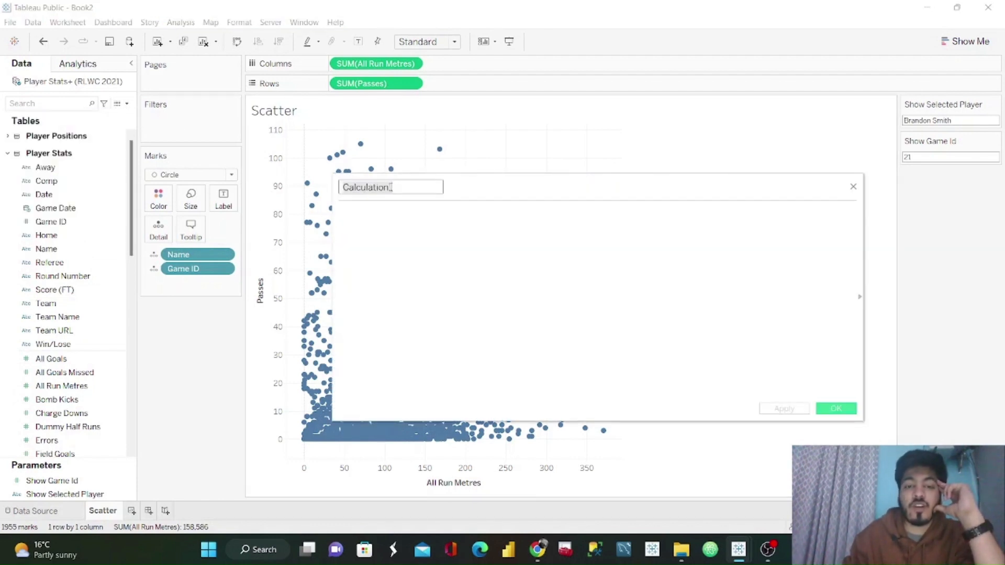
key("ctrl+a")
type("Is")
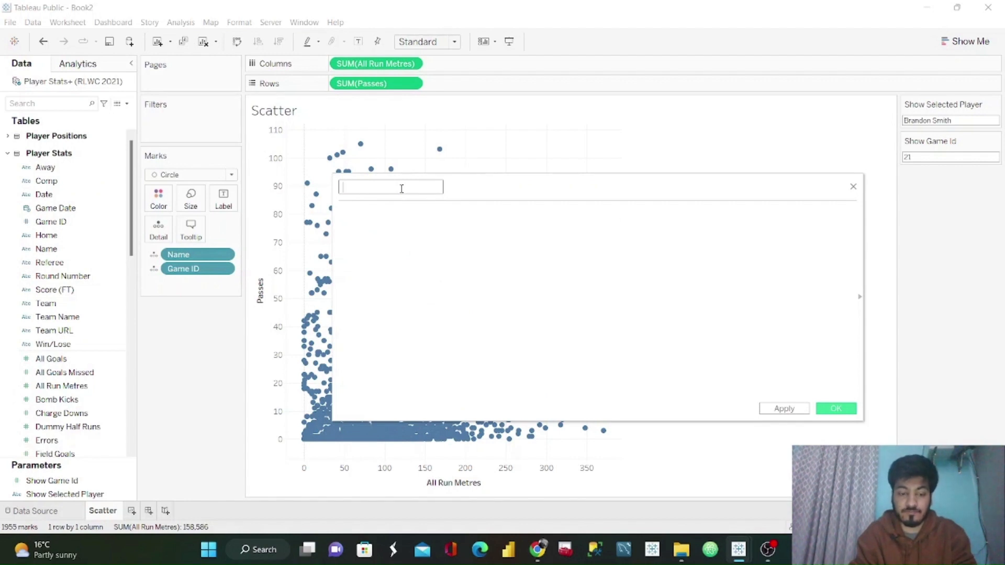
type(" Selecte")
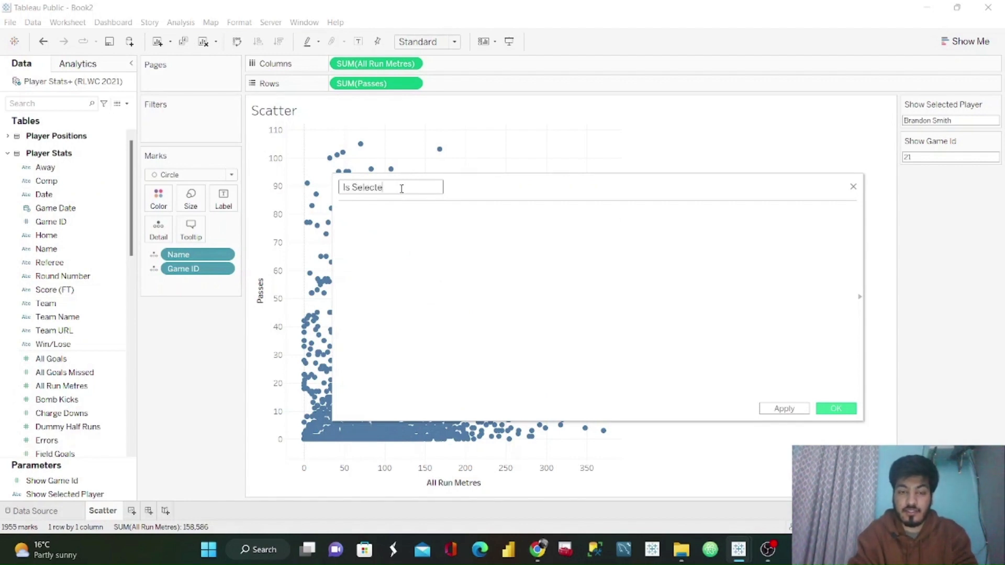
type("d Player?")
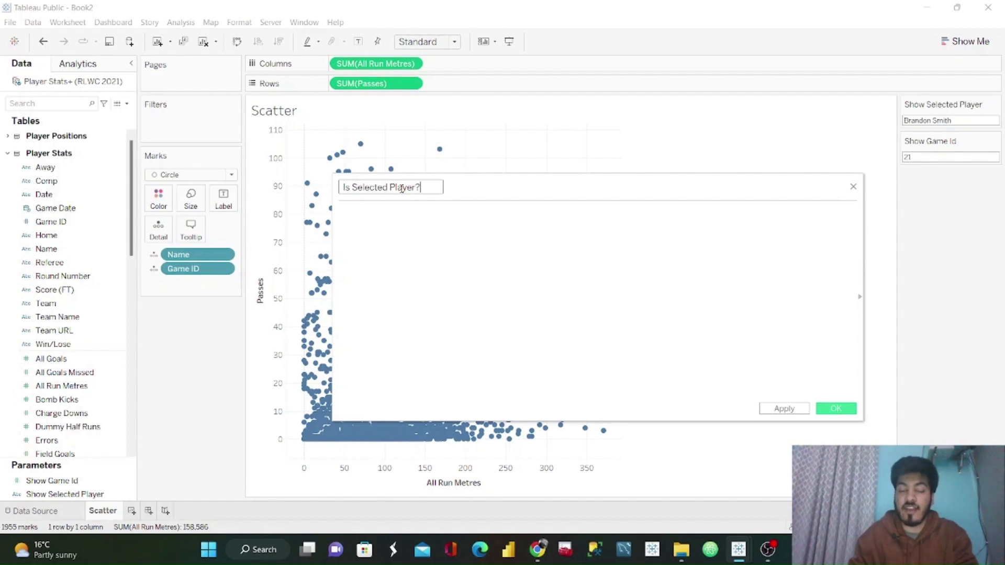
left_click(408, 210)
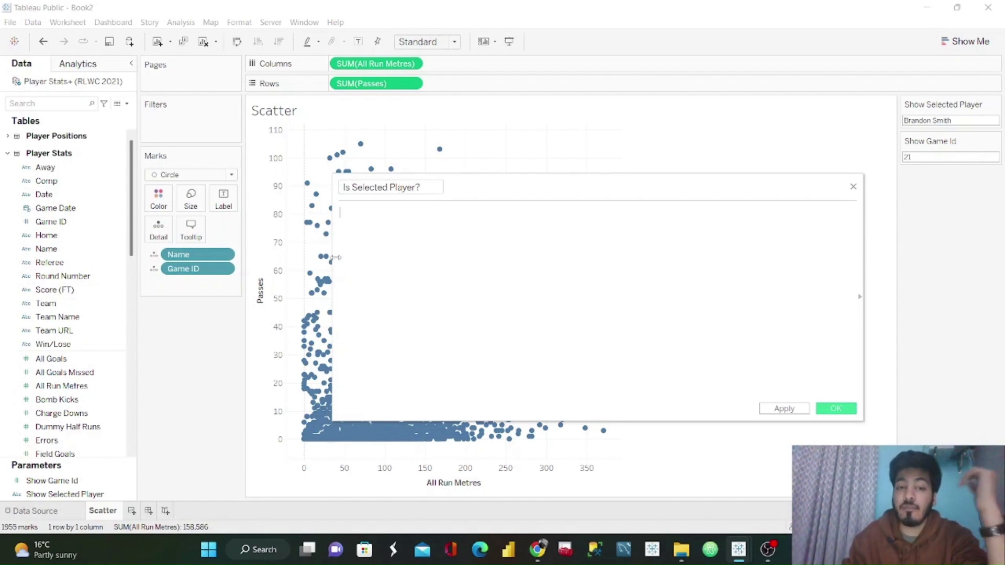
left_click_drag(69, 256, 418, 231)
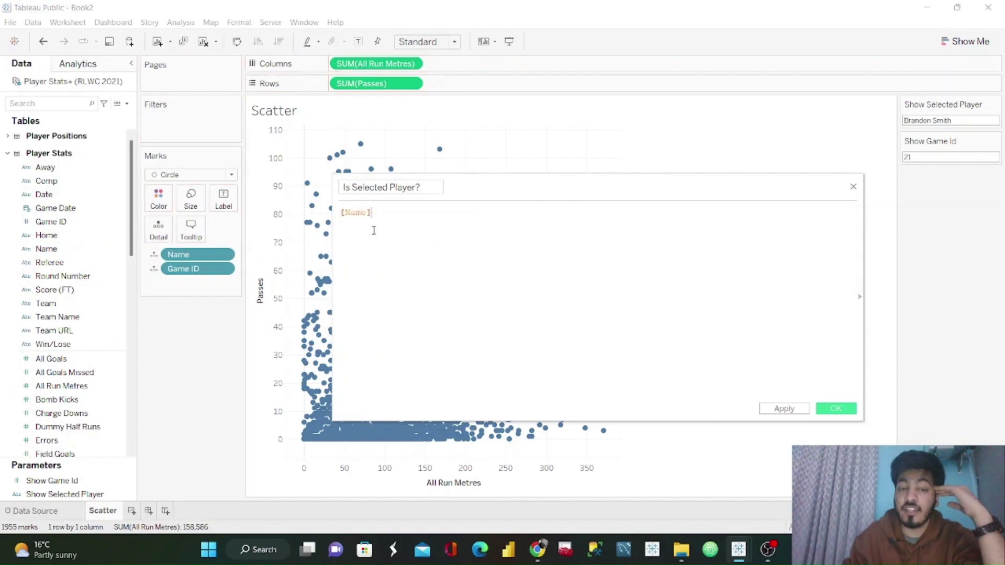
type("=")
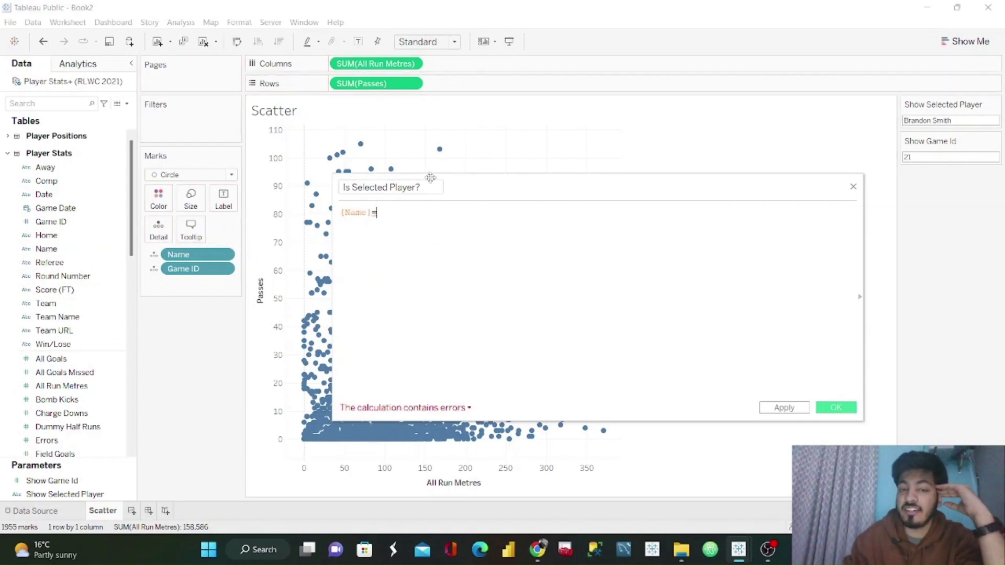
left_click_drag(65, 494, 465, 258)
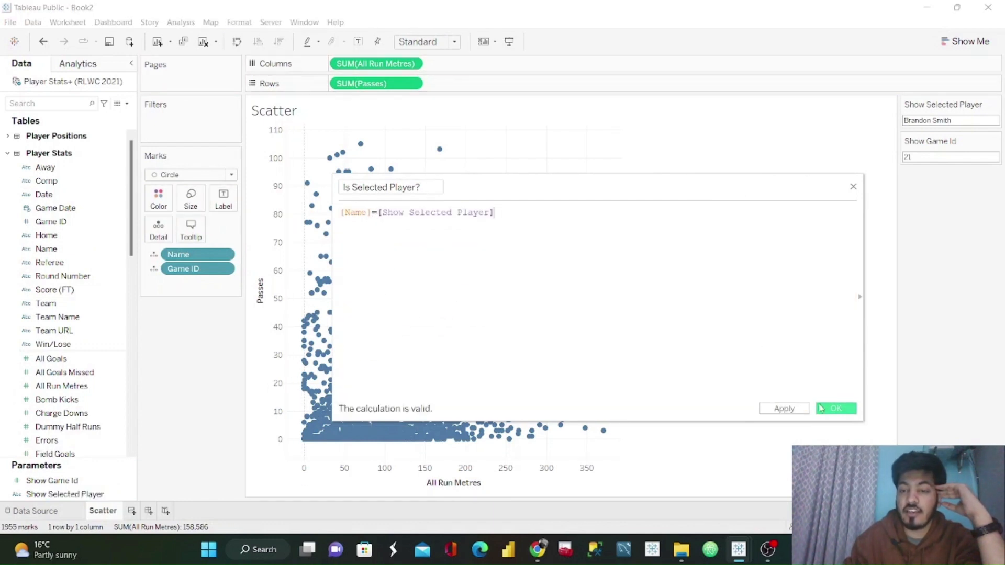
left_click(820, 408)
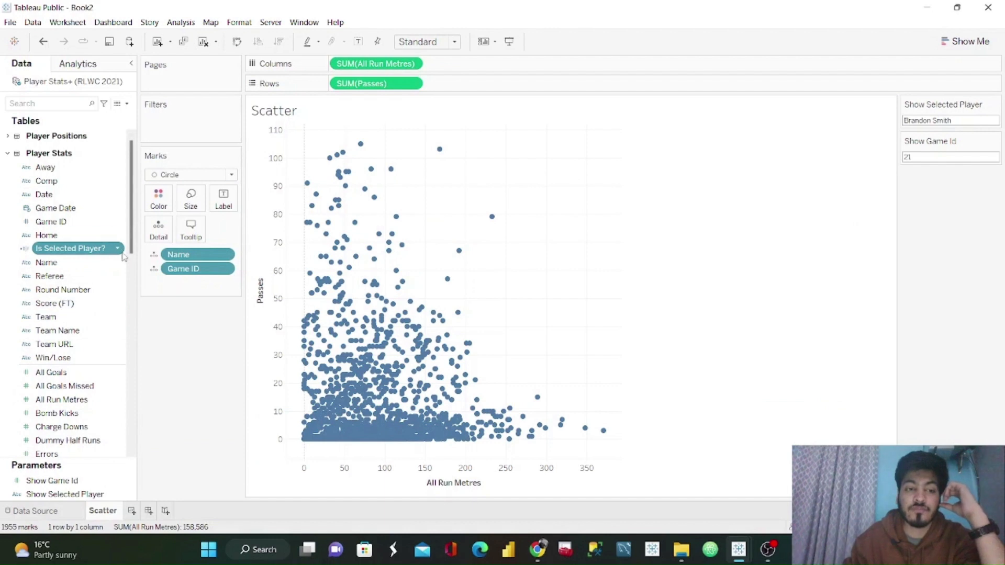
Step: Duplicate the Is Selected Player? field and rename the copy Is game Id?
left_click(118, 248)
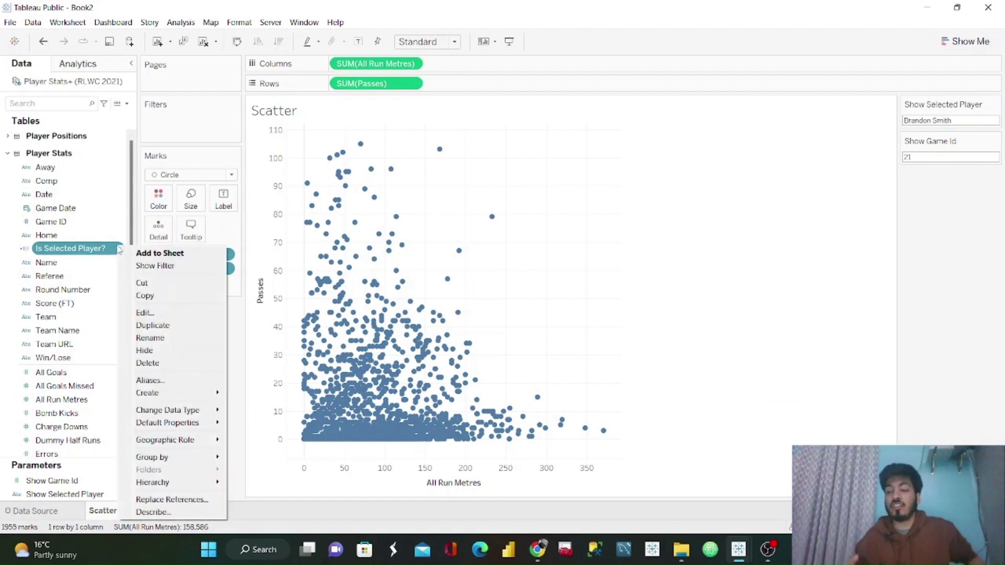
left_click(175, 322)
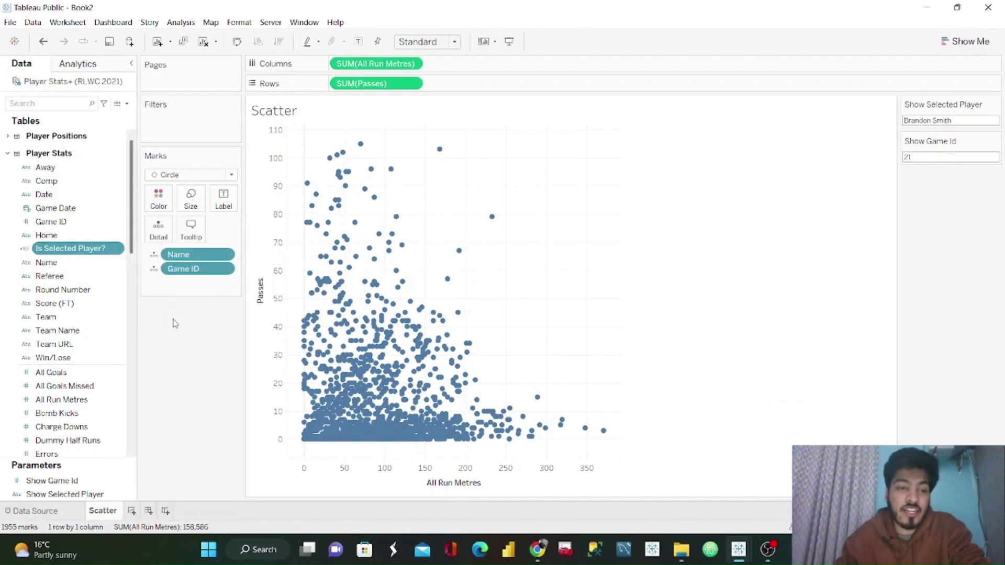
left_click(118, 263)
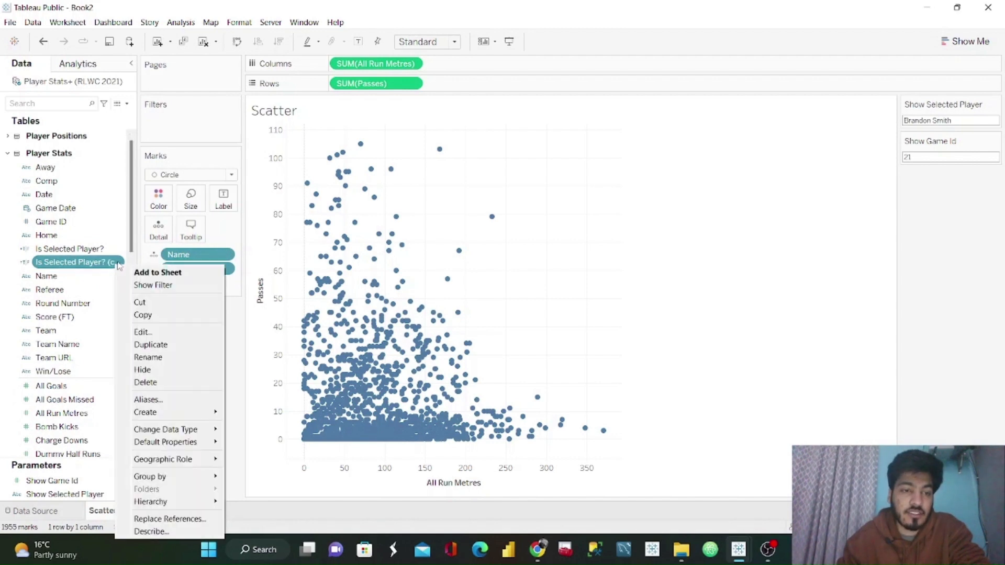
left_click(149, 332)
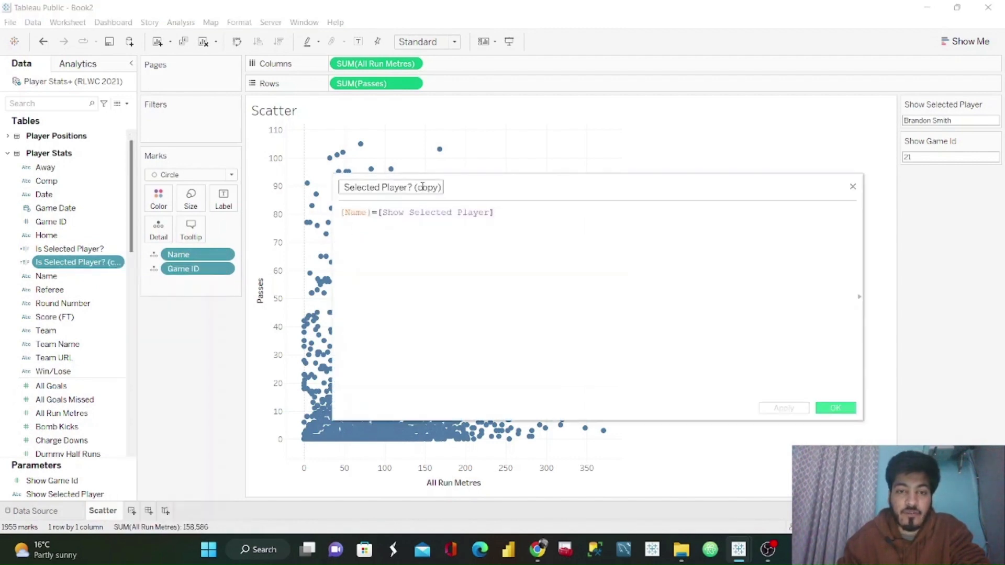
triple_click(422, 187)
key("BackSpace")
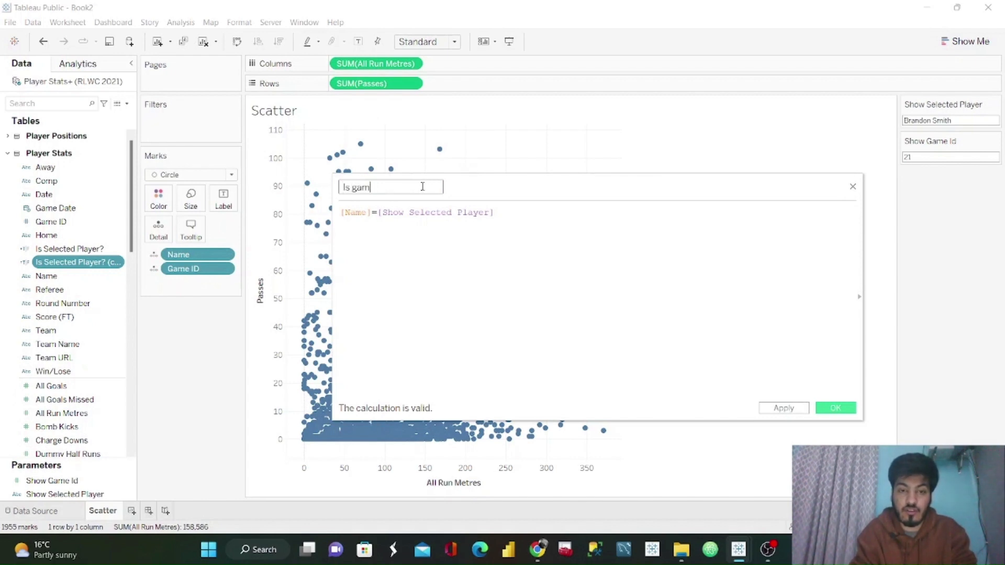
type("Is game Id")
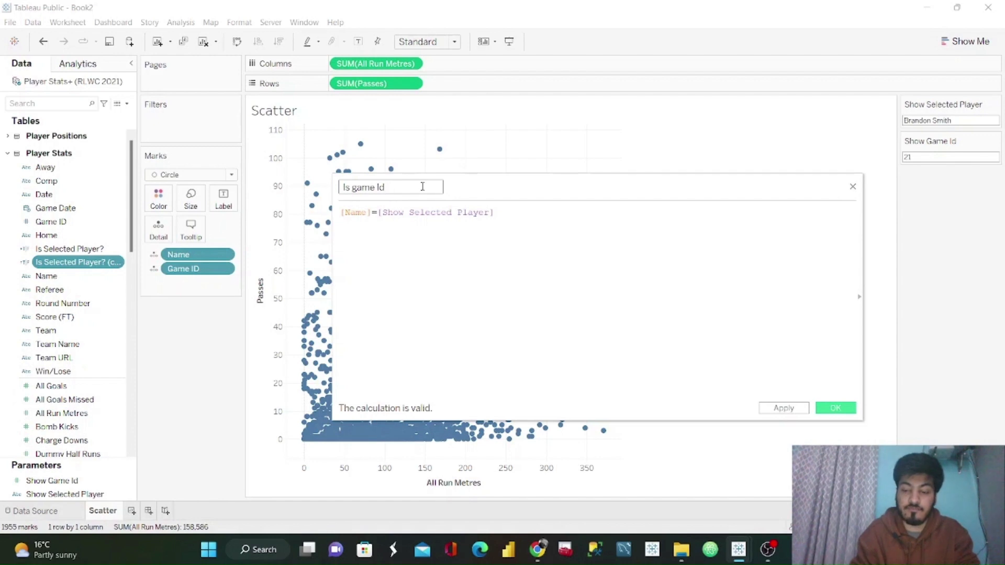
type("?")
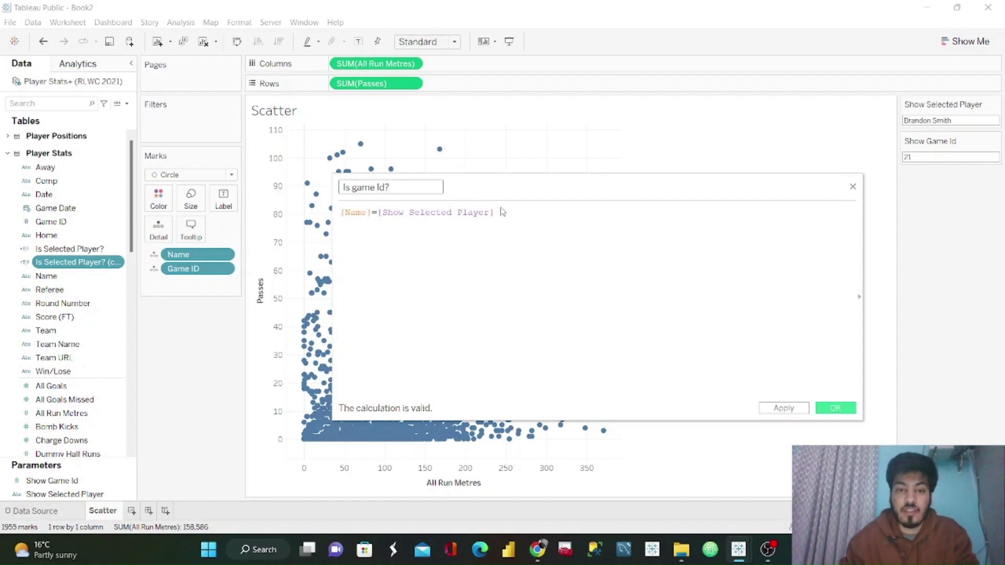
Step: Replace the formula of Is game Id? with [Game ID]=[Show Game Id] and save the calculation
left_click_drag(500, 213, 296, 220)
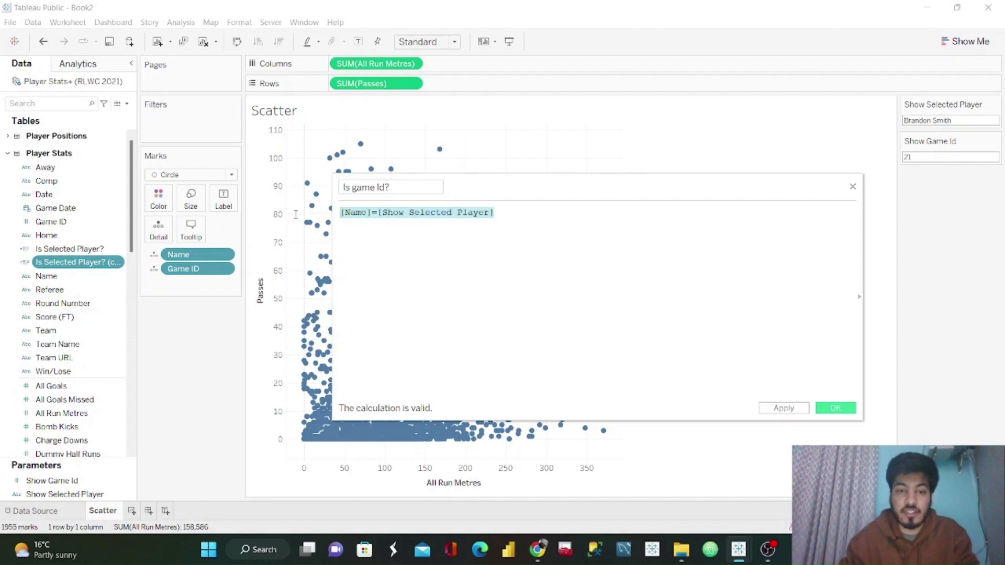
type("Game")
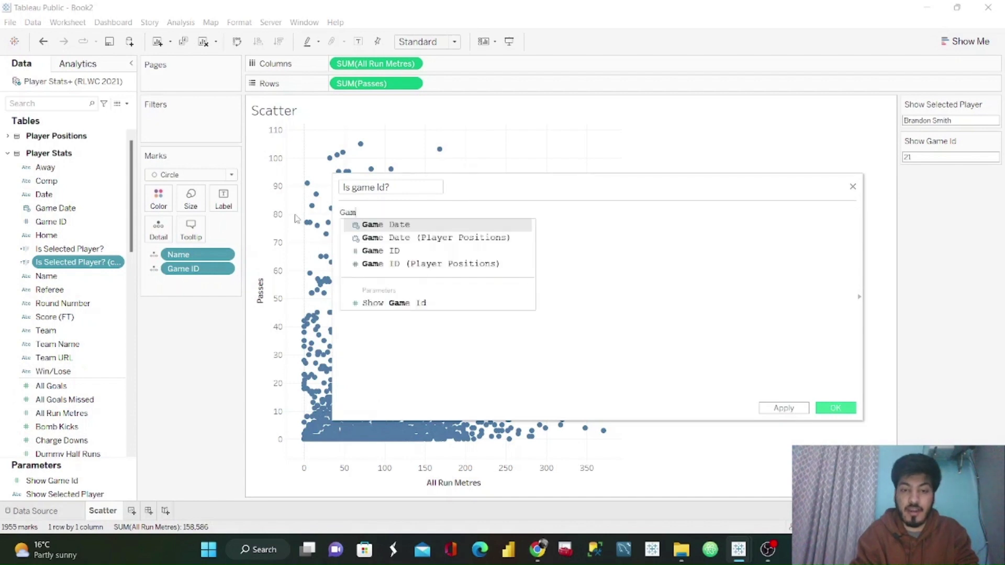
key("Down")
key("Down")
key("Return")
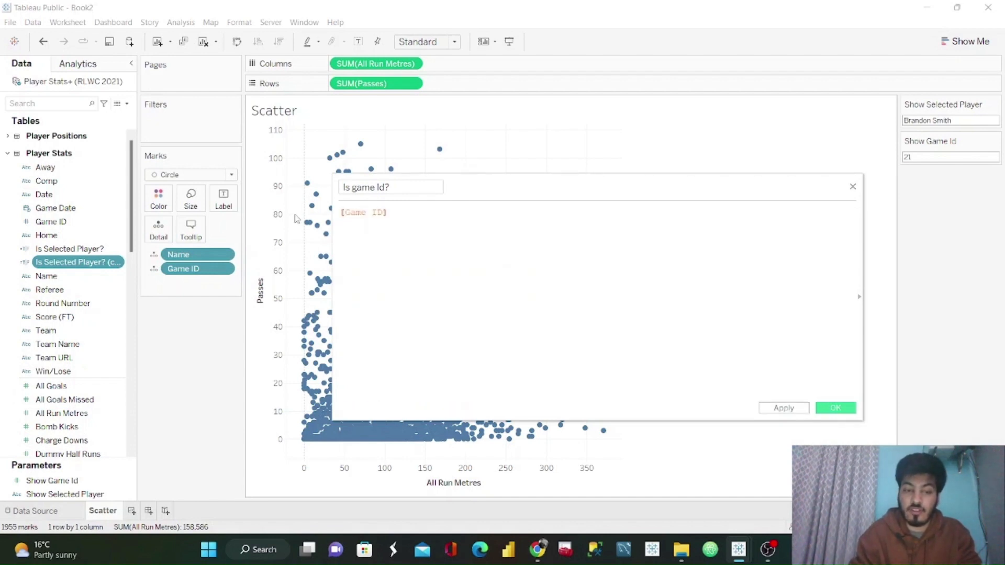
type("=[Show")
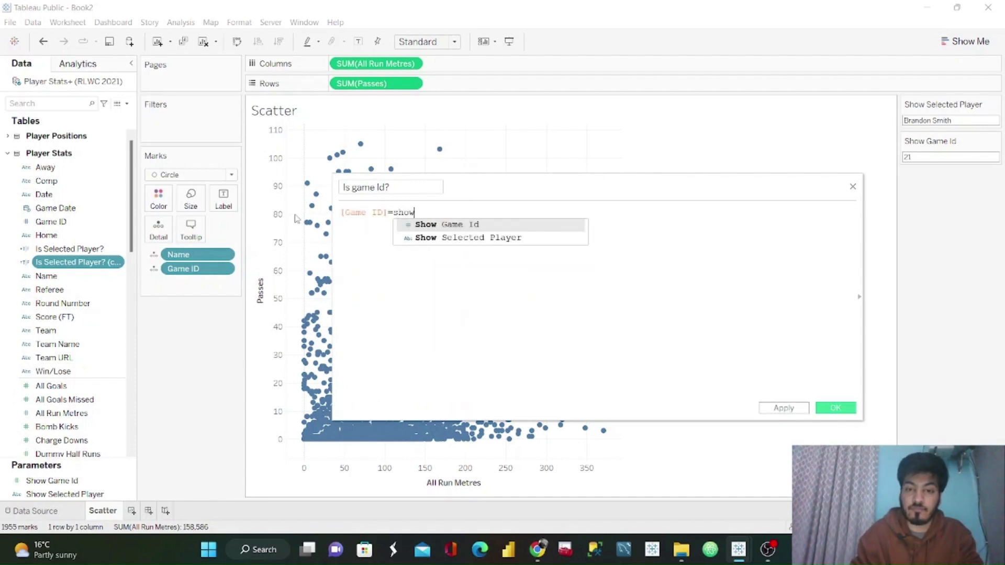
key("Return")
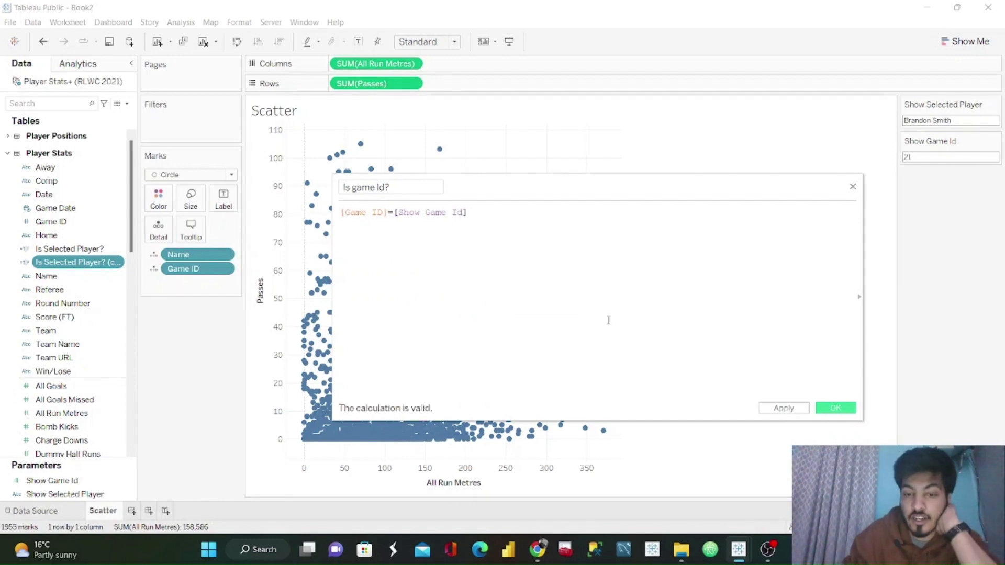
left_click(843, 408)
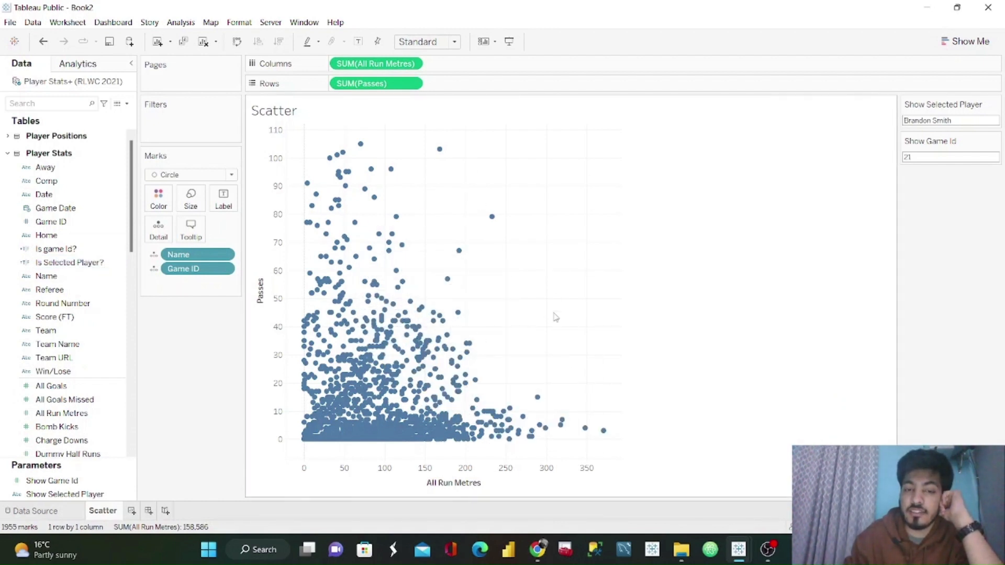
Step: Check the player and game categories in the legend text below the scatter plot in the reference workbook, and return to Book2
mouse_move(738, 549)
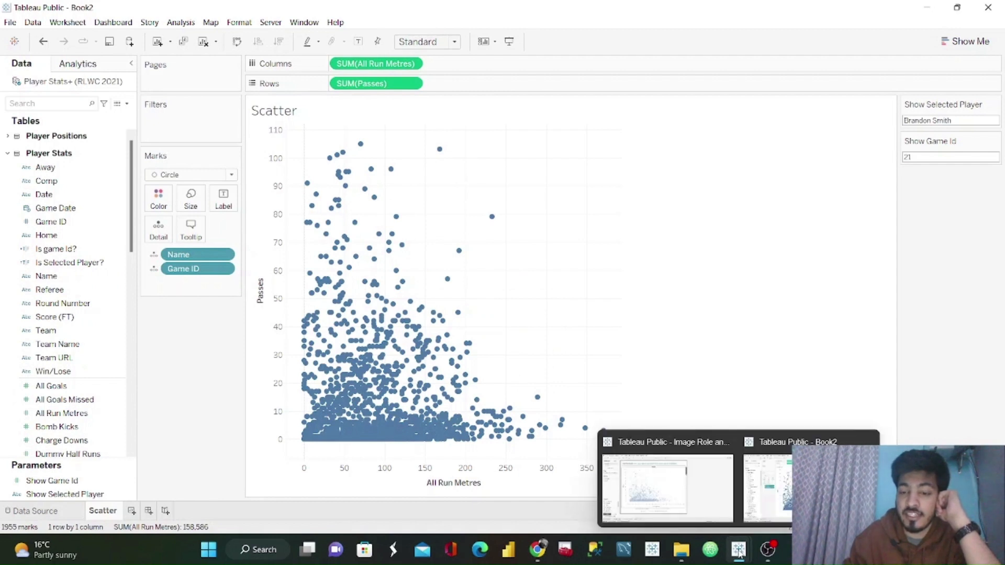
left_click(686, 497)
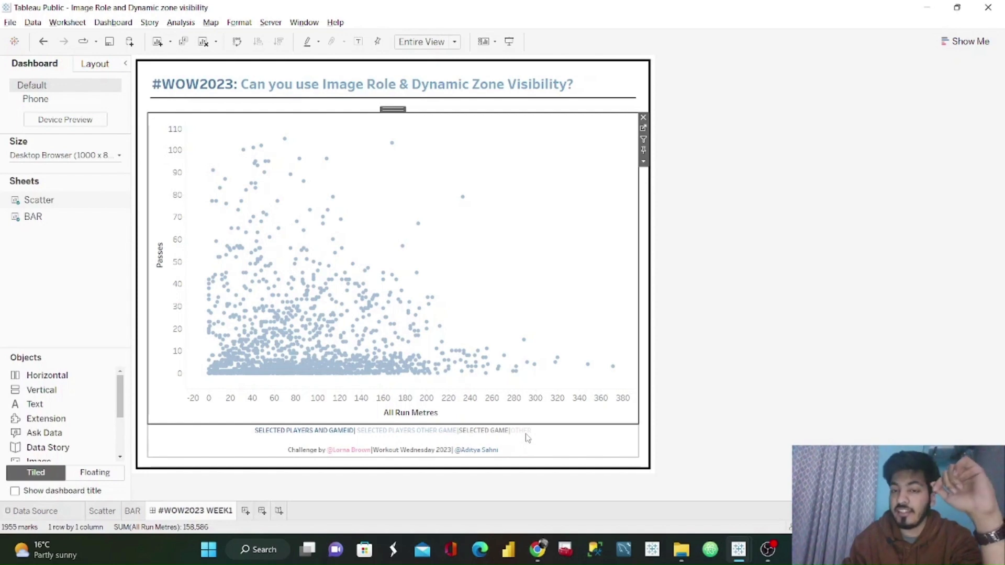
left_click(927, 8)
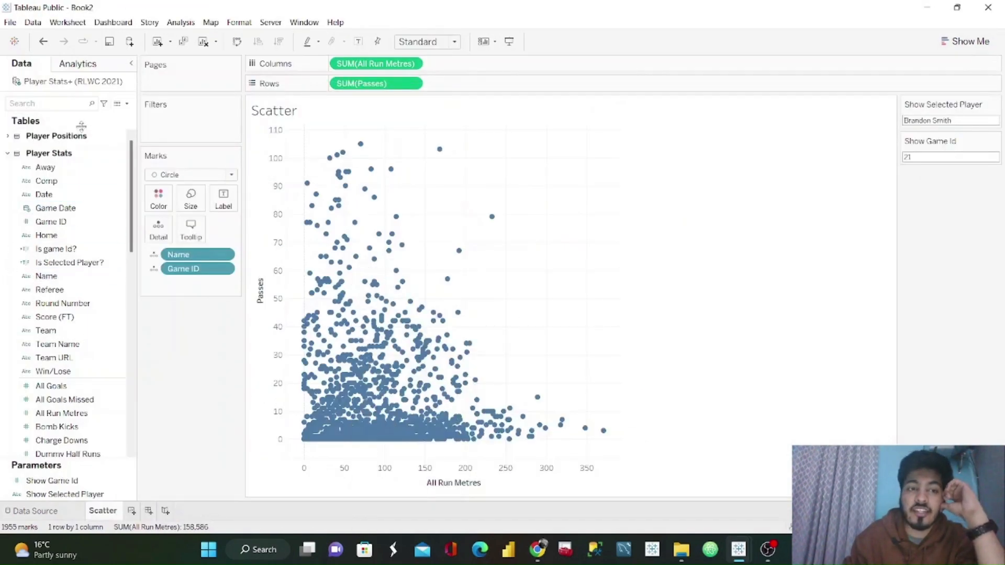
Step: Start a new calculated field in the Player Stats data source and name it Color Legend
left_click(127, 103)
left_click(103, 113)
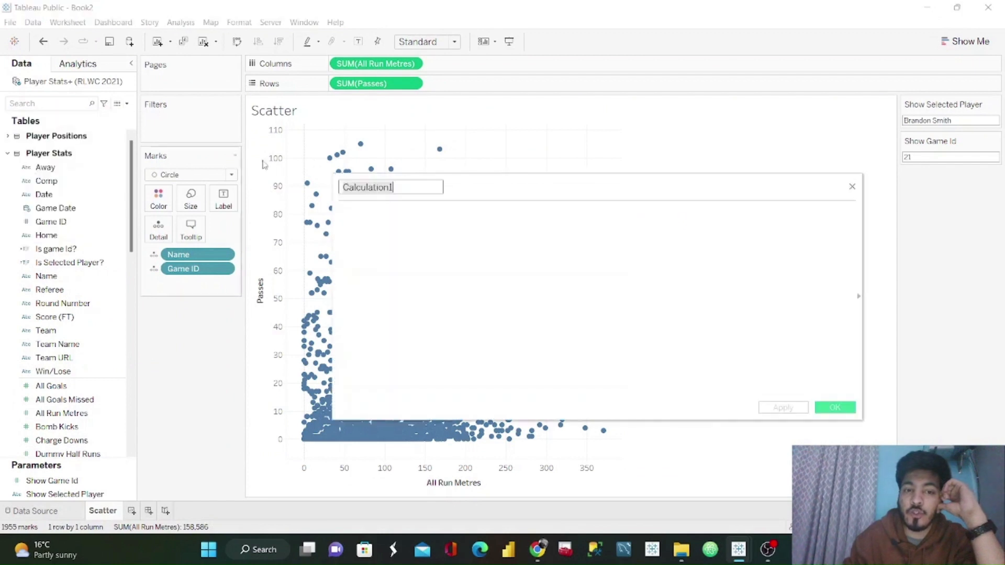
type("Color Legend")
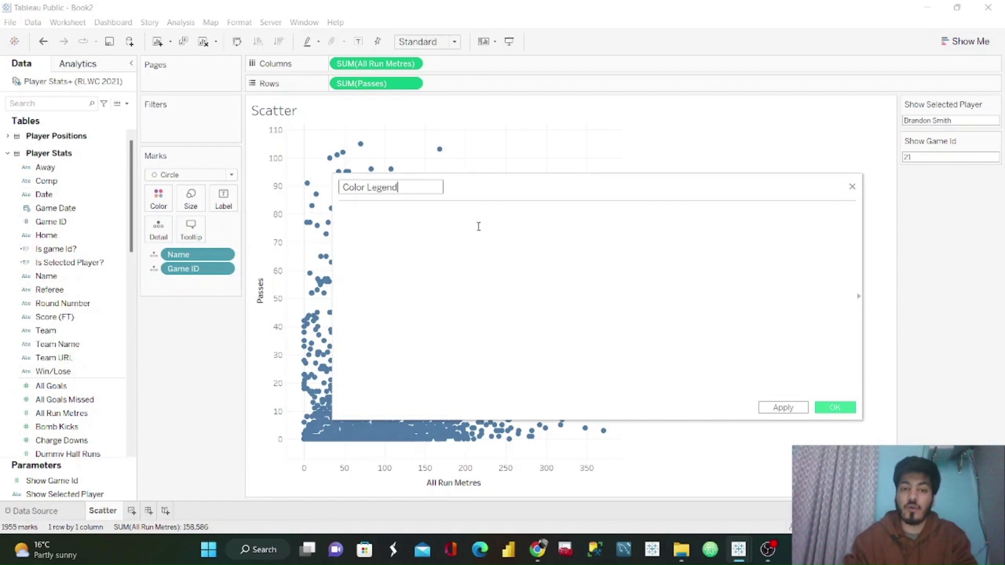
left_click(478, 226)
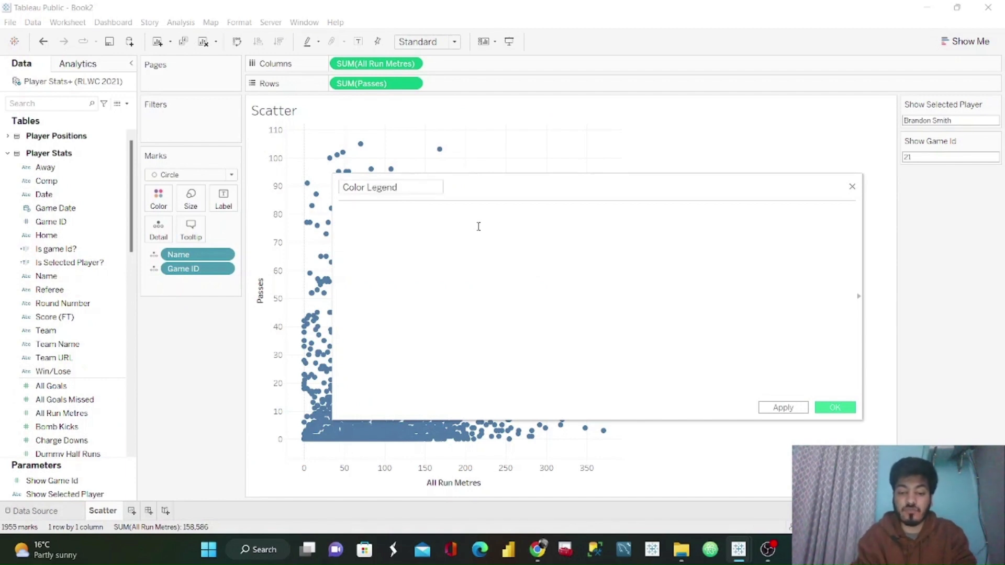
Step: Begin the Color Legend formula with IF [Is Selected Player?] AND [Is game Id?] THEN "Both"
type("IF")
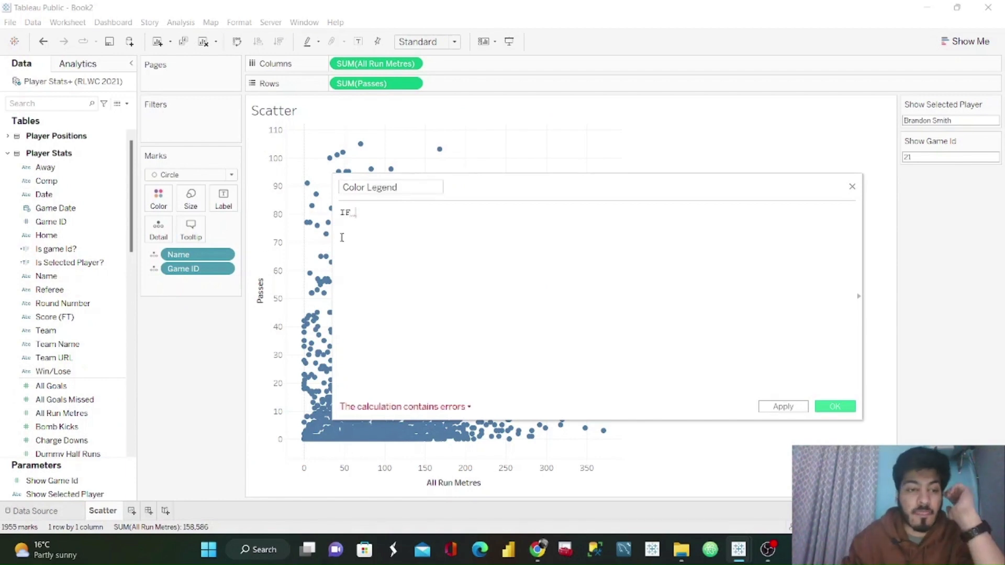
left_click(99, 251)
left_click(73, 265)
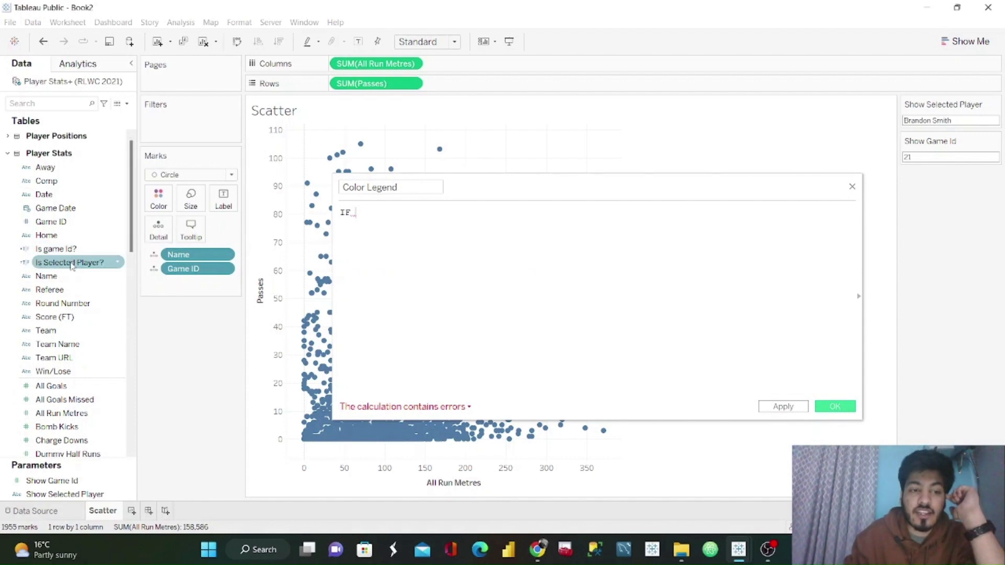
left_click_drag(72, 265, 404, 243)
type("AND")
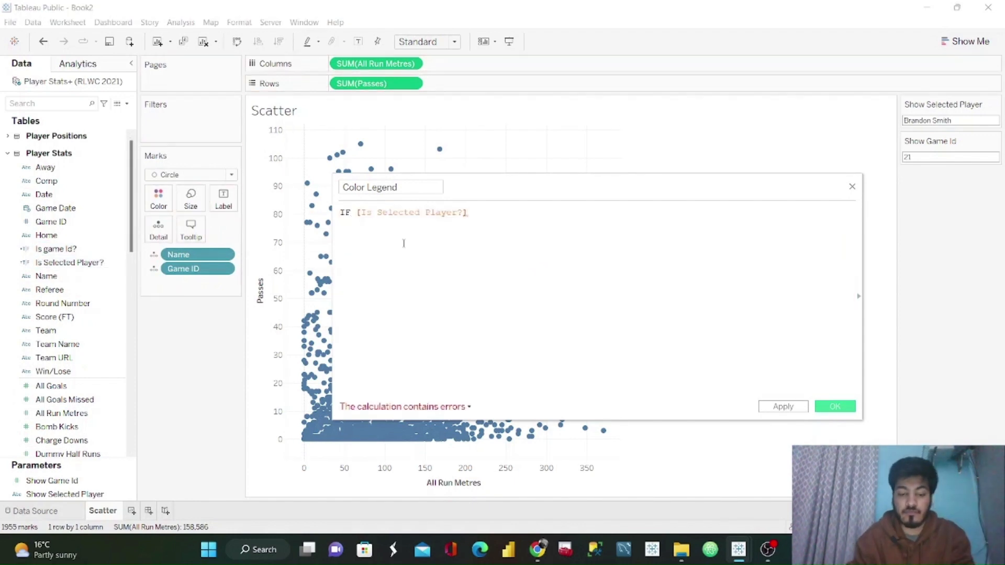
left_click_drag(81, 256, 610, 234)
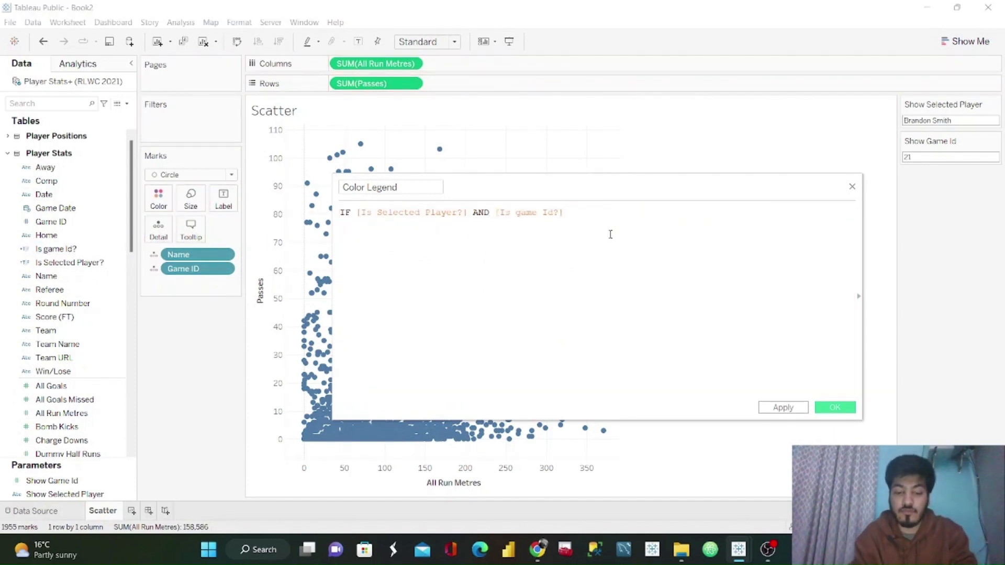
type("THEN ")
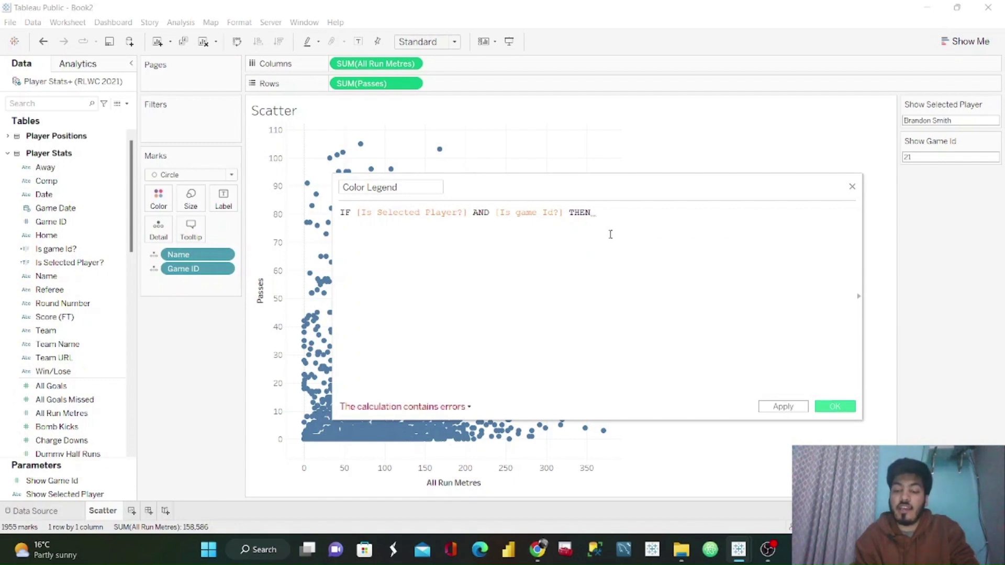
type("\"Both")
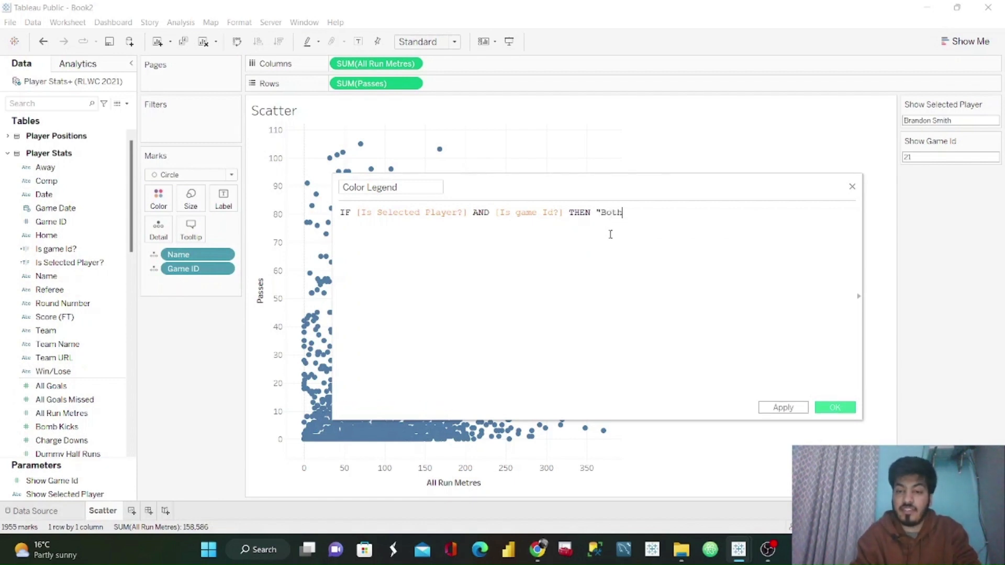
type("\"")
key("Return")
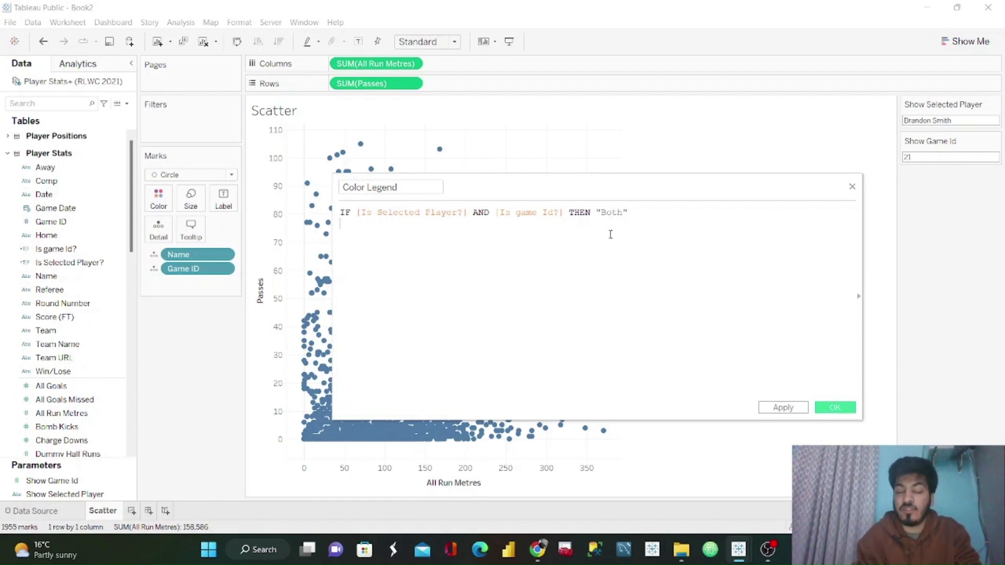
Step: Add a second branch to the formula: ELSEIF [Is Selected Player?] THEN "Players"
type("ELS")
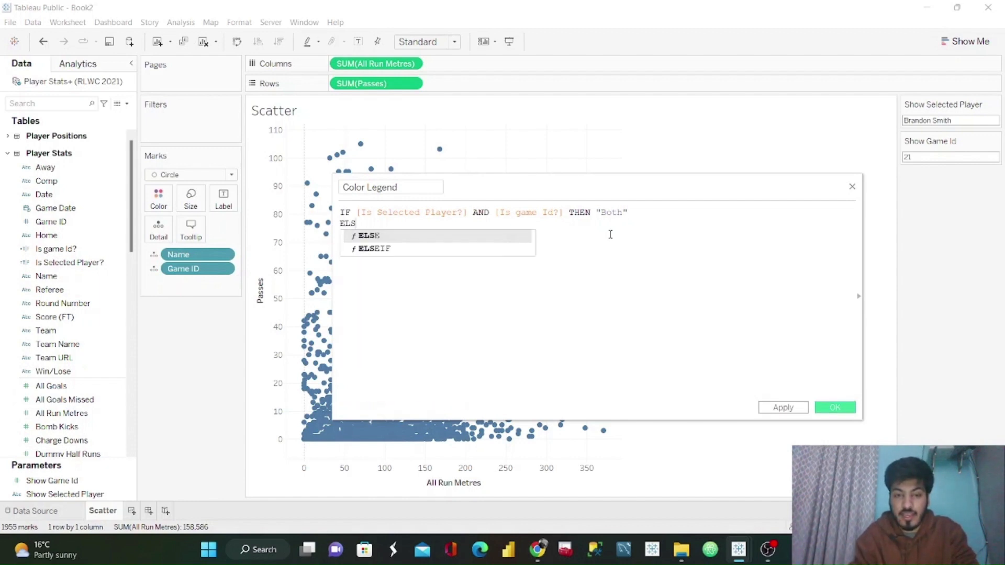
type("EIF ")
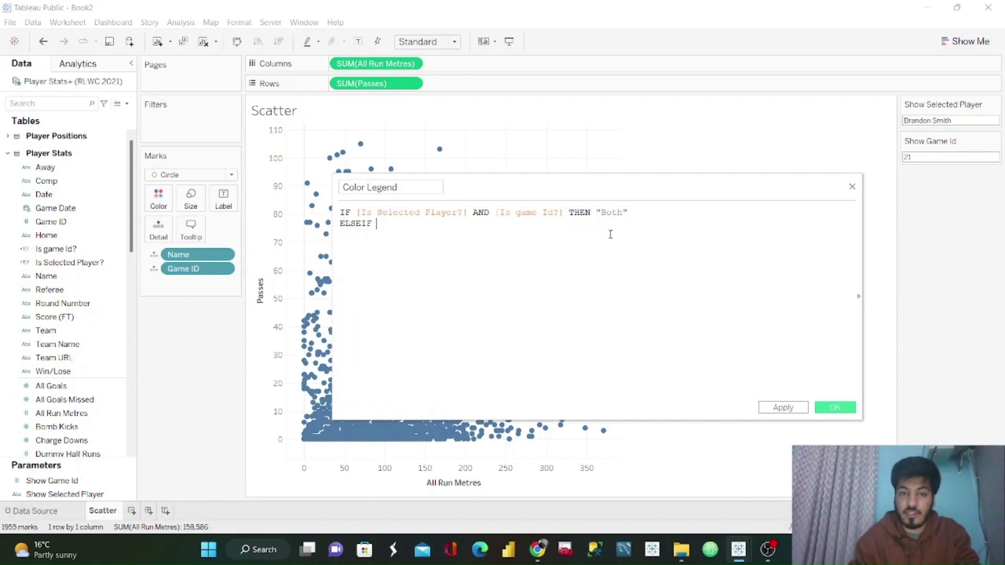
type("[Is")
key("Down")
key("Return")
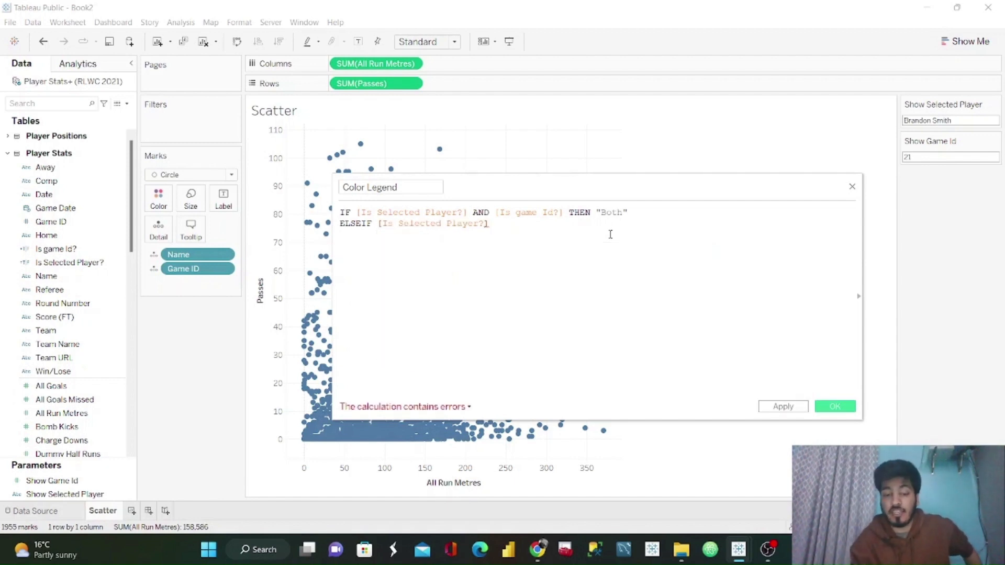
type("THEN")
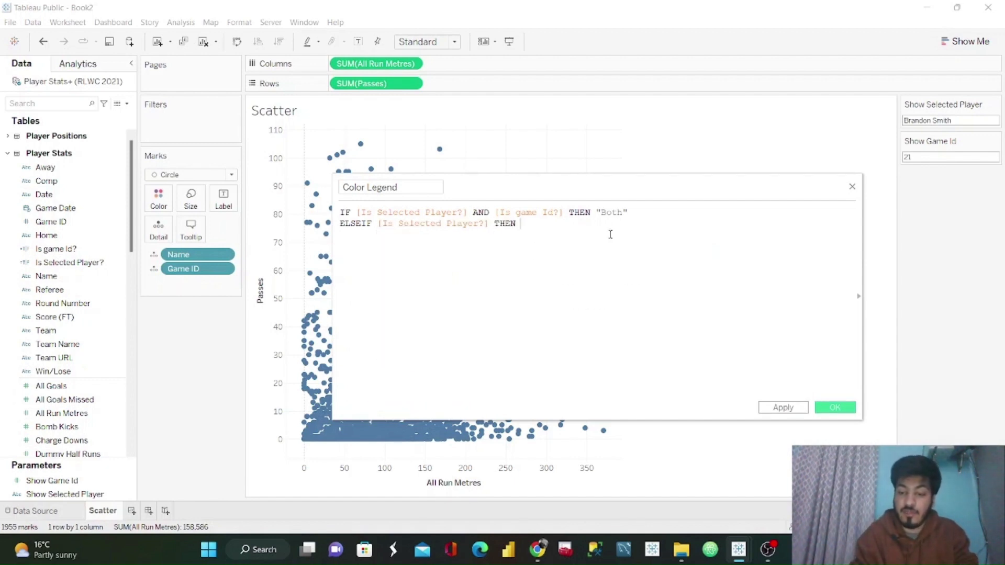
type(" \"Players")
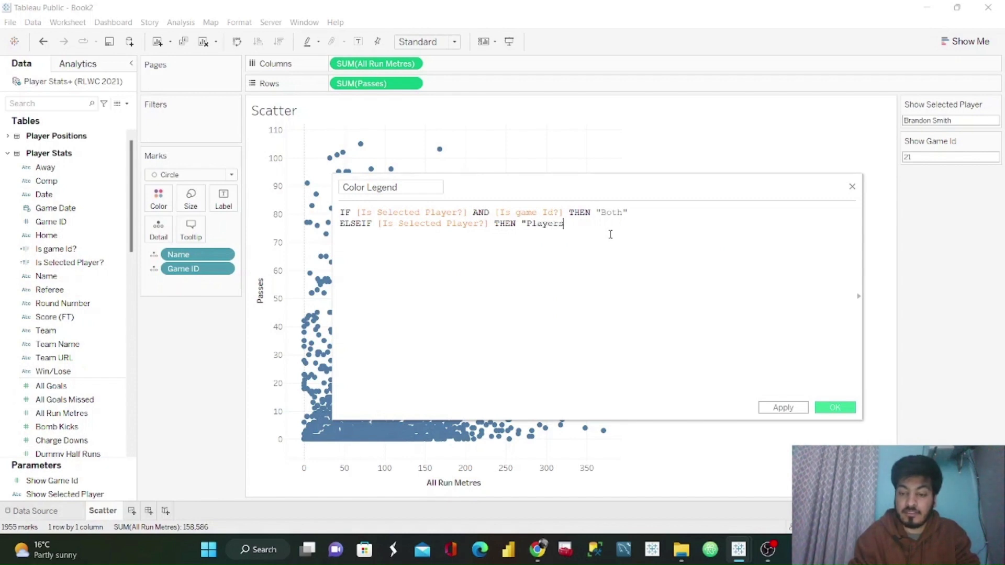
type("\"")
key("Return")
Step: Add a third branch to the formula: ELSEIF [Is game Id?] THEN "Gameid"
type("ELSE")
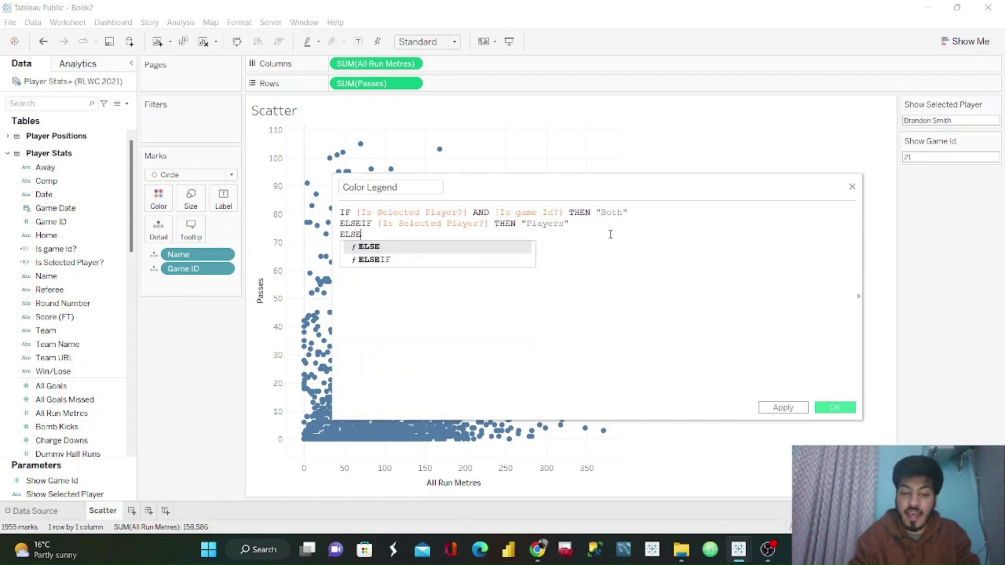
type("IF IS")
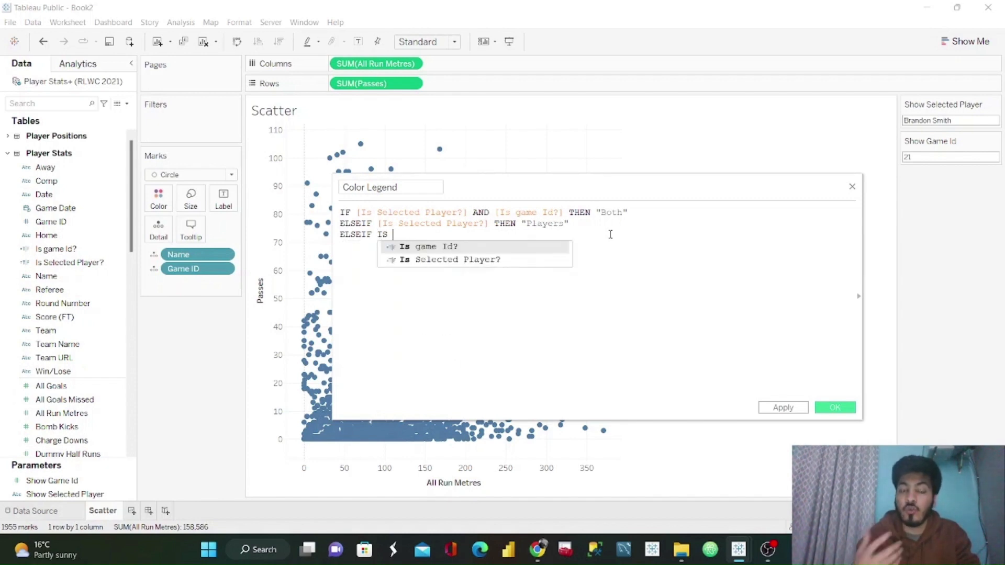
key("Return")
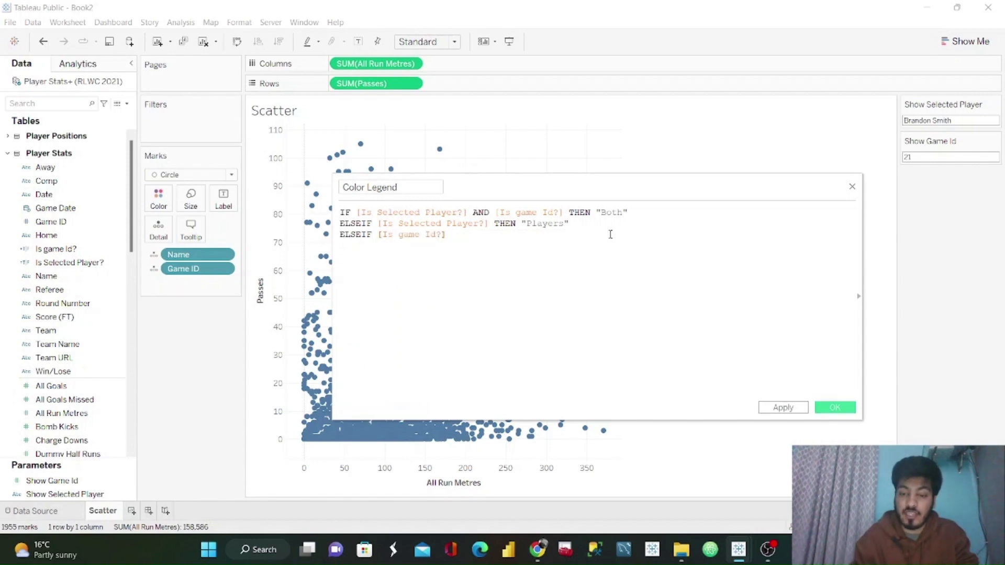
type("THEN")
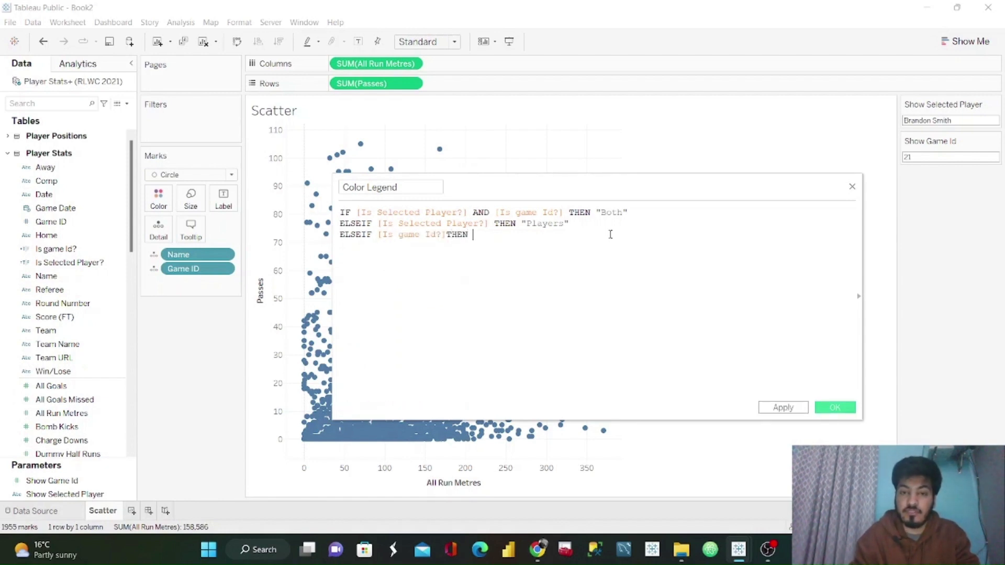
type(" \"")
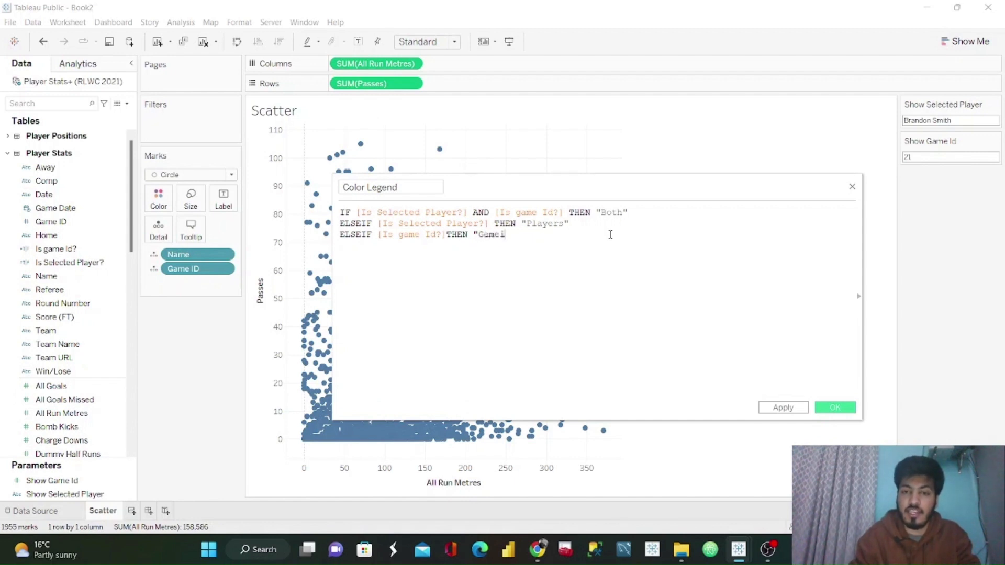
type("Gameid\"")
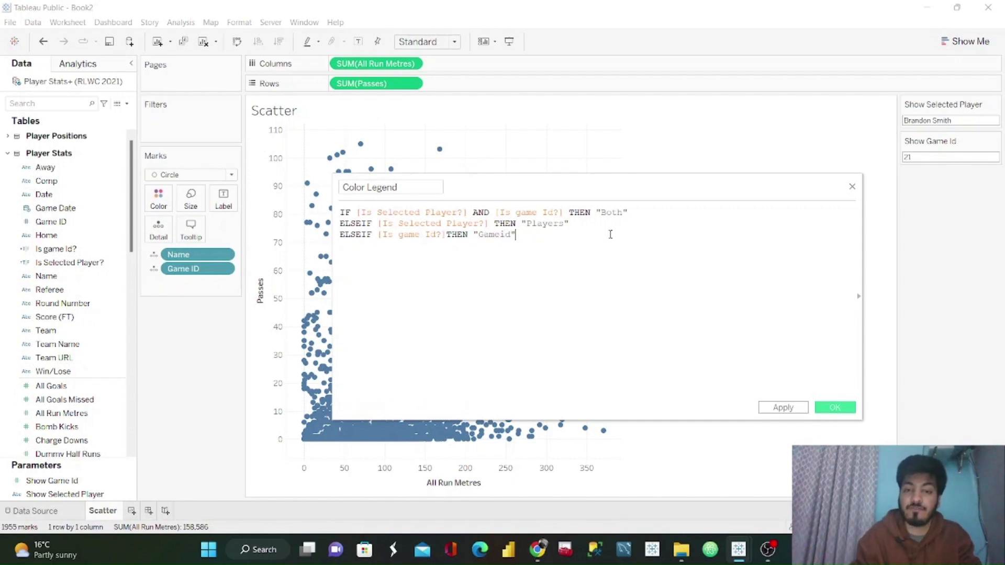
key("Return")
Step: Complete the formula with ELSE "Neither" and END, and save the Color Legend calculation
type("else")
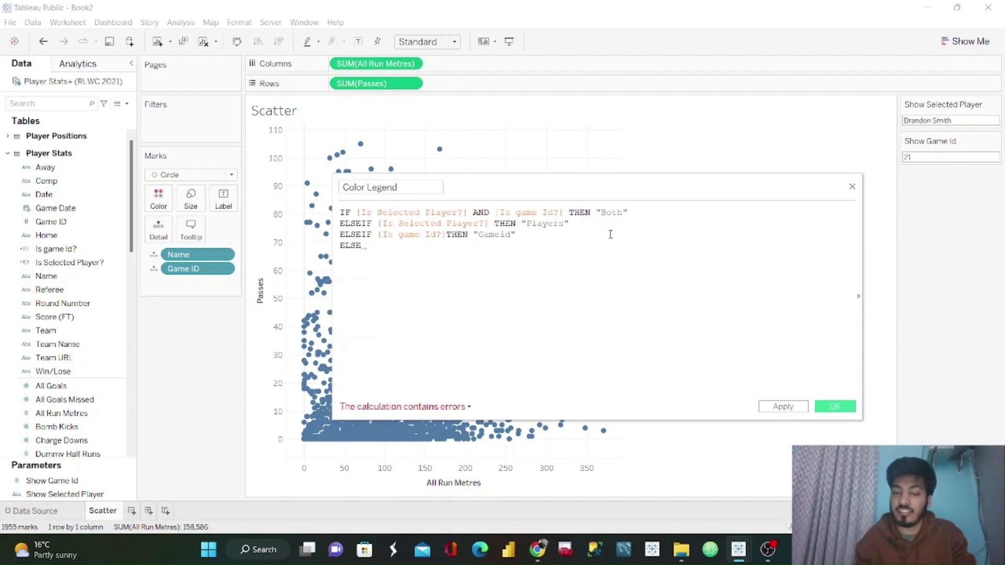
type(" \"")
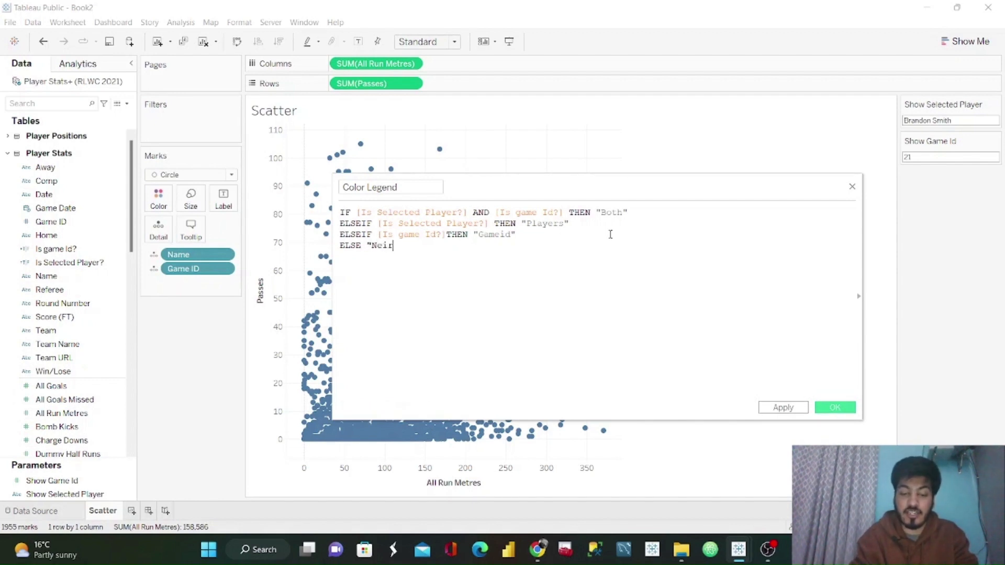
type("Neither\"")
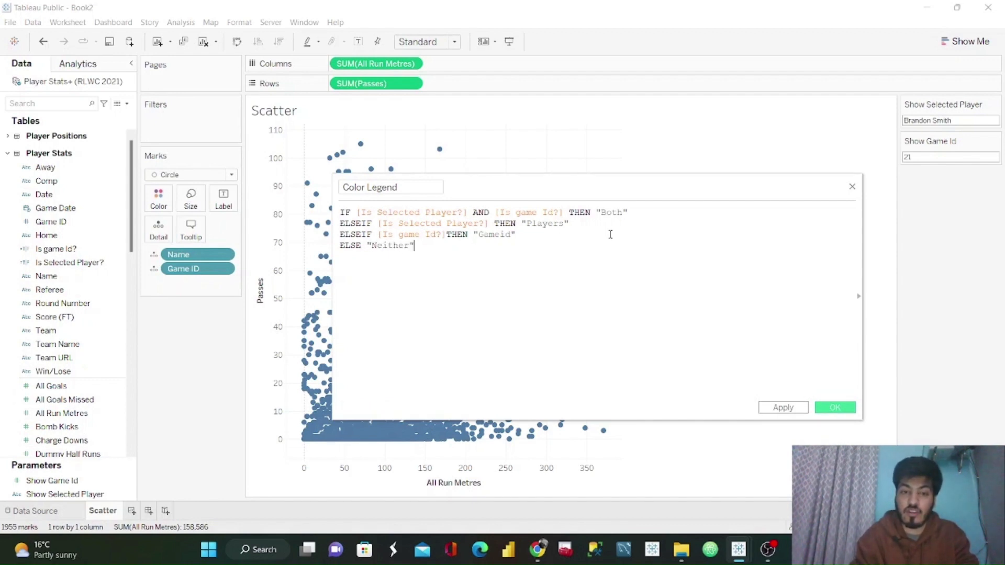
key("Return")
type("END")
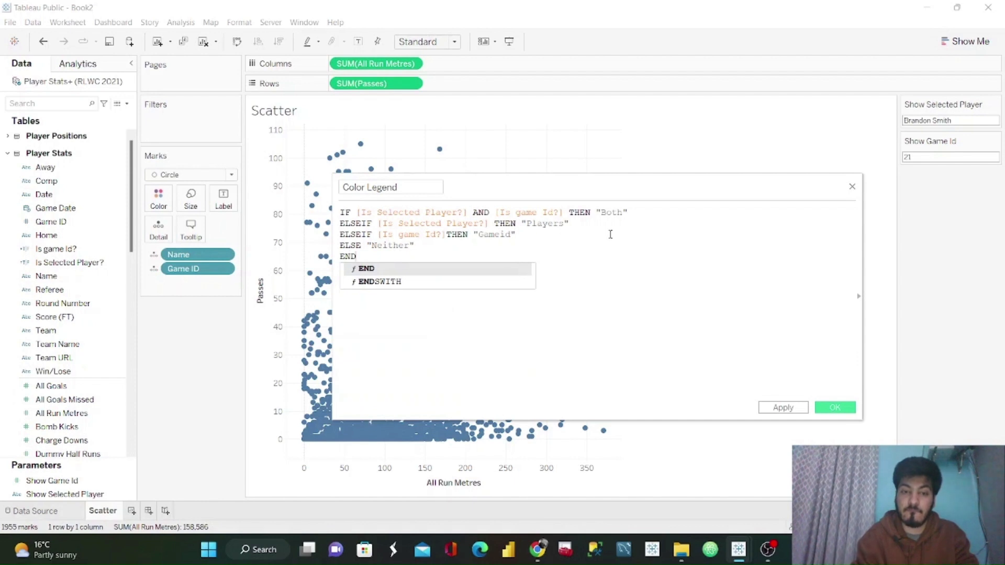
left_click(627, 292)
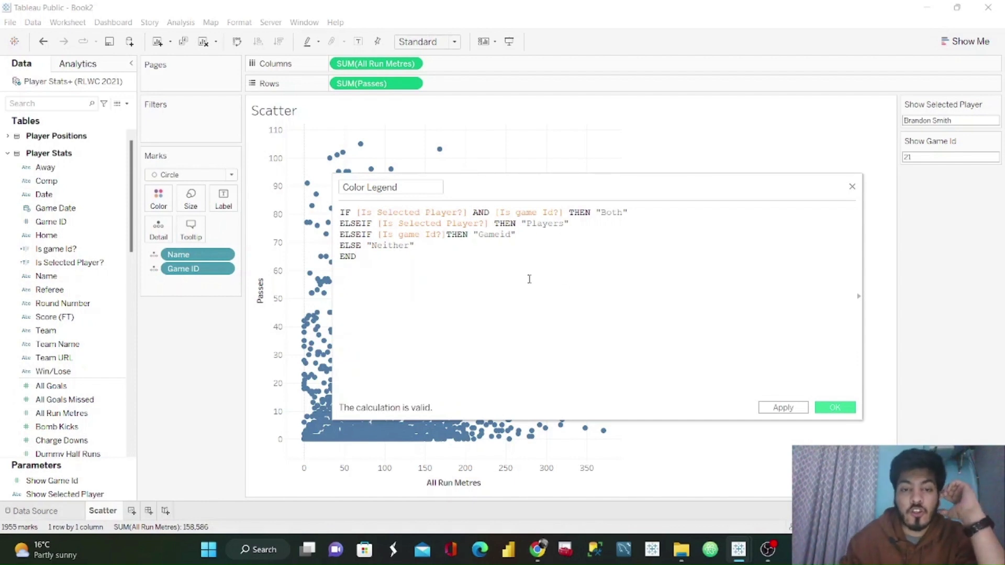
left_click(847, 413)
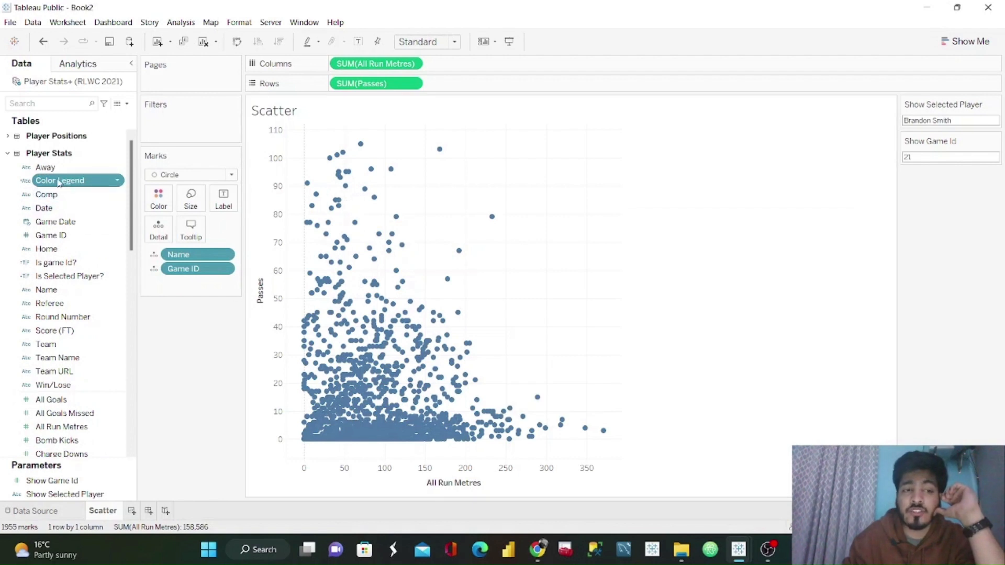
Step: Color the scatter plot marks by the Color Legend field and display its color legend on the sheet
left_click_drag(61, 182, 157, 205)
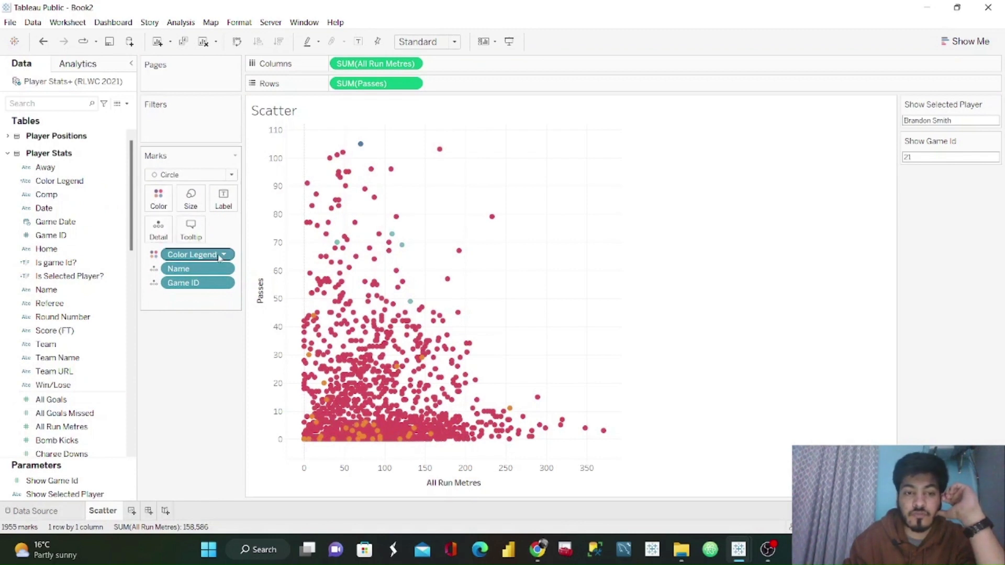
left_click(224, 255)
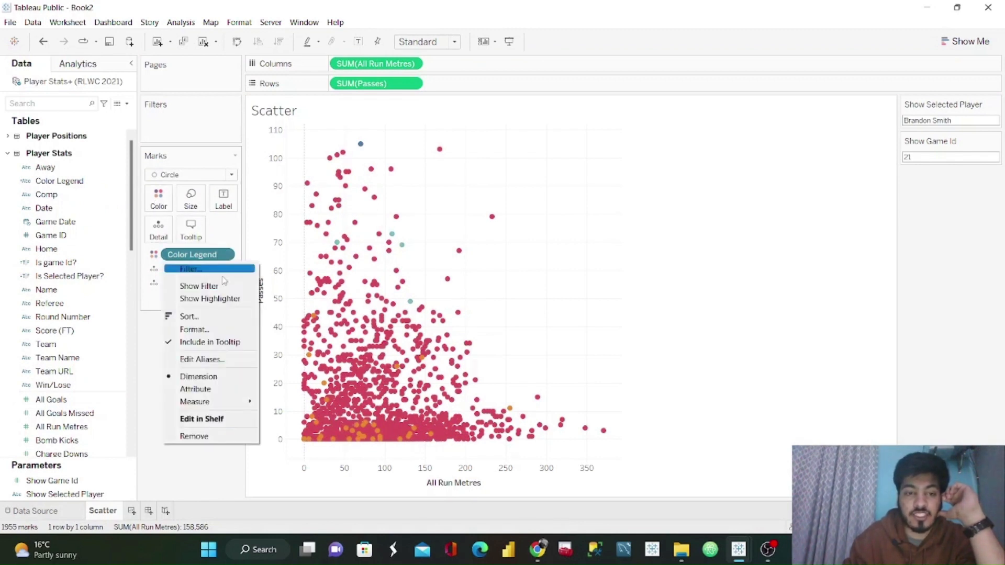
left_click(181, 22)
mouse_move(314, 202)
left_click(419, 202)
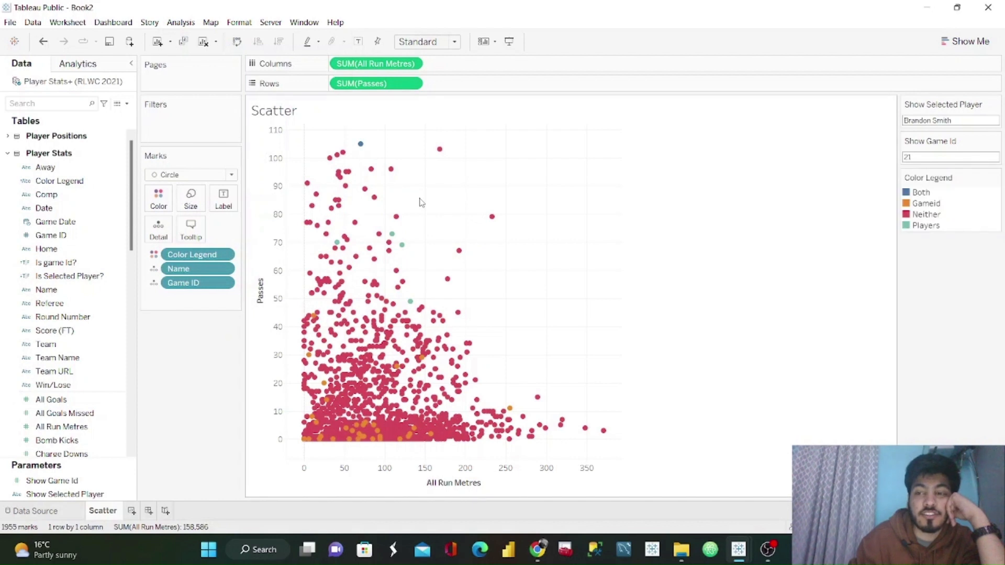
left_click(120, 22)
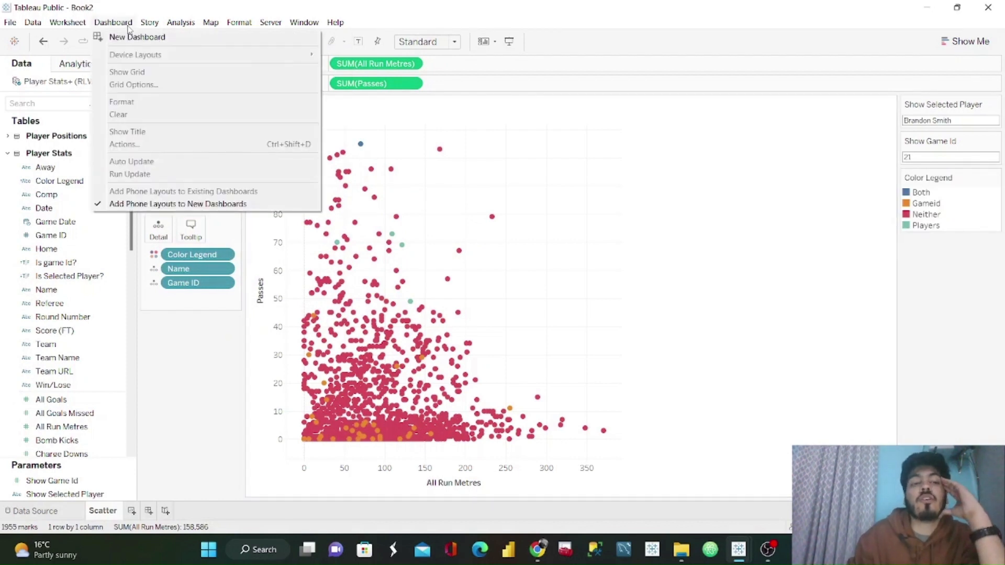
mouse_move(173, 26)
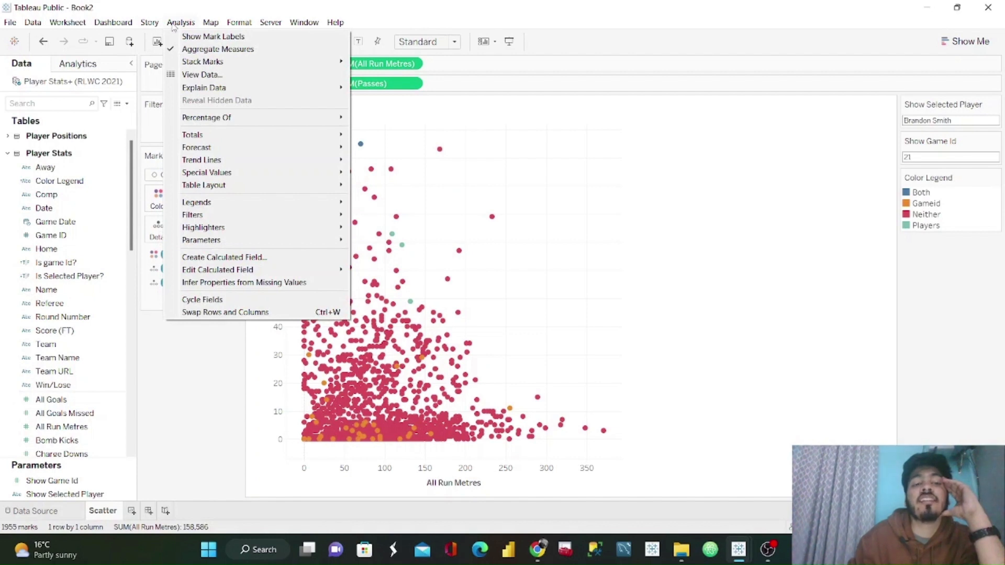
mouse_move(303, 208)
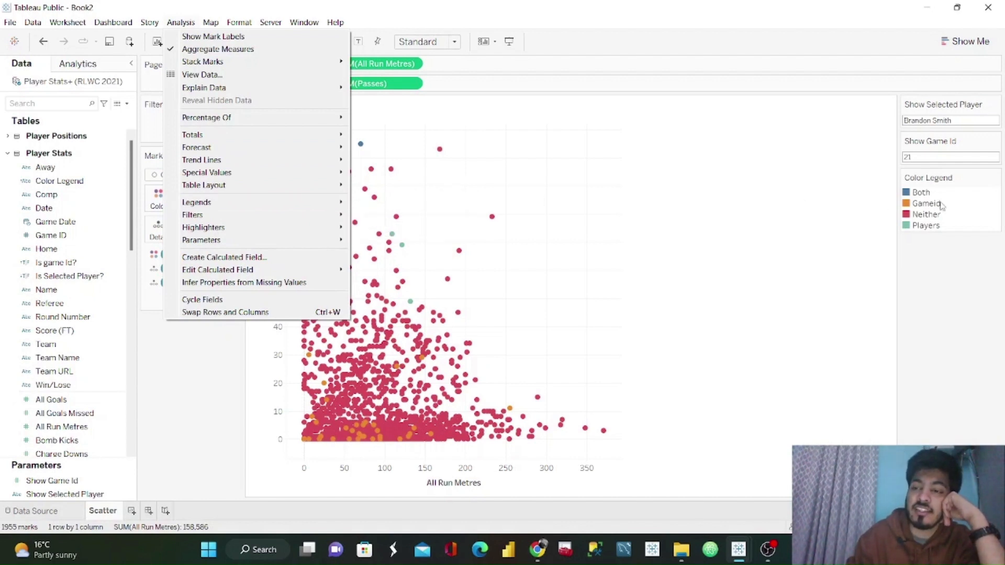
left_click(940, 300)
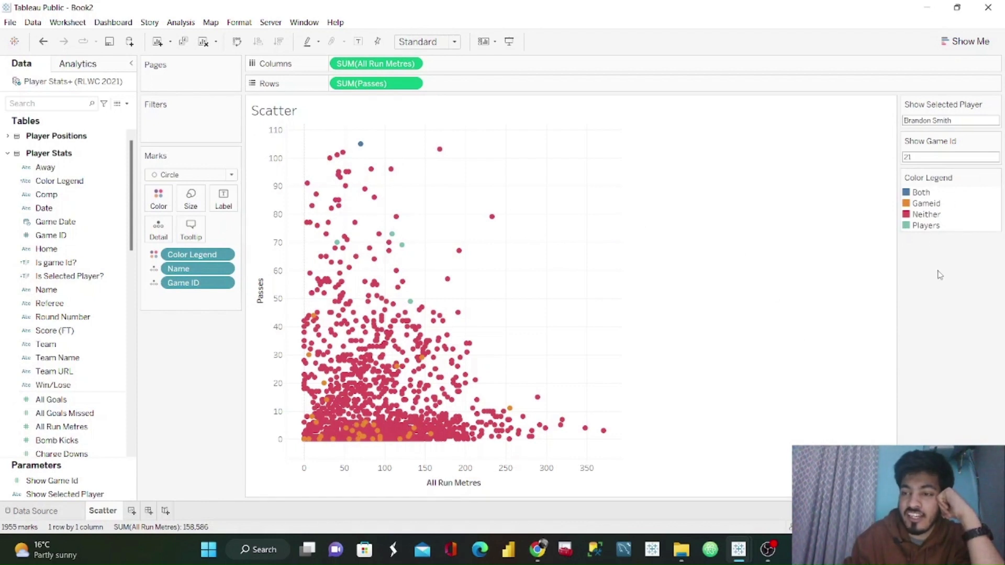
left_click(996, 179)
left_click(960, 192)
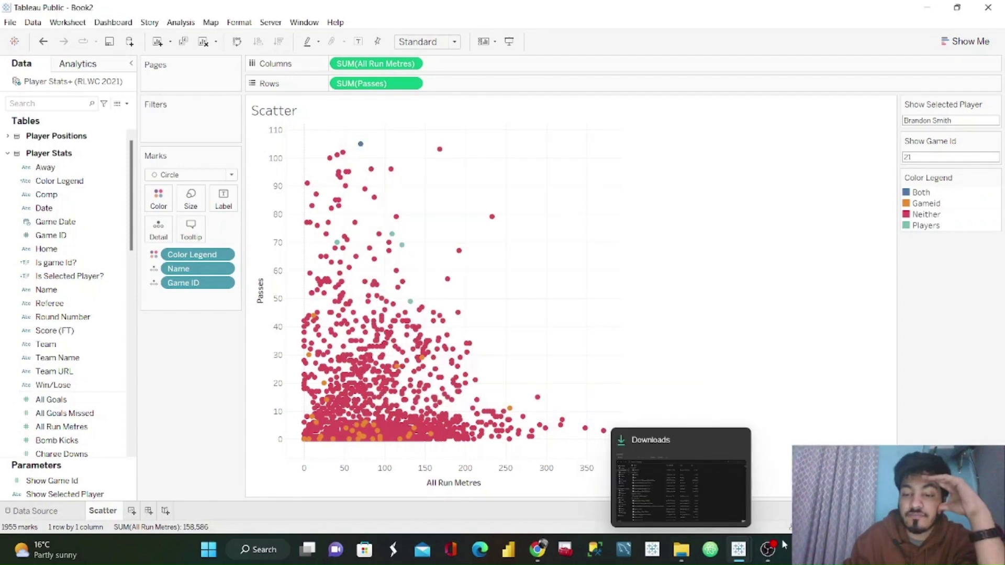
Step: Check the finished dashboard's legend colors, then set the Both item of the Scatter sheet's Color Legend to the custom dark blue
left_click(637, 480)
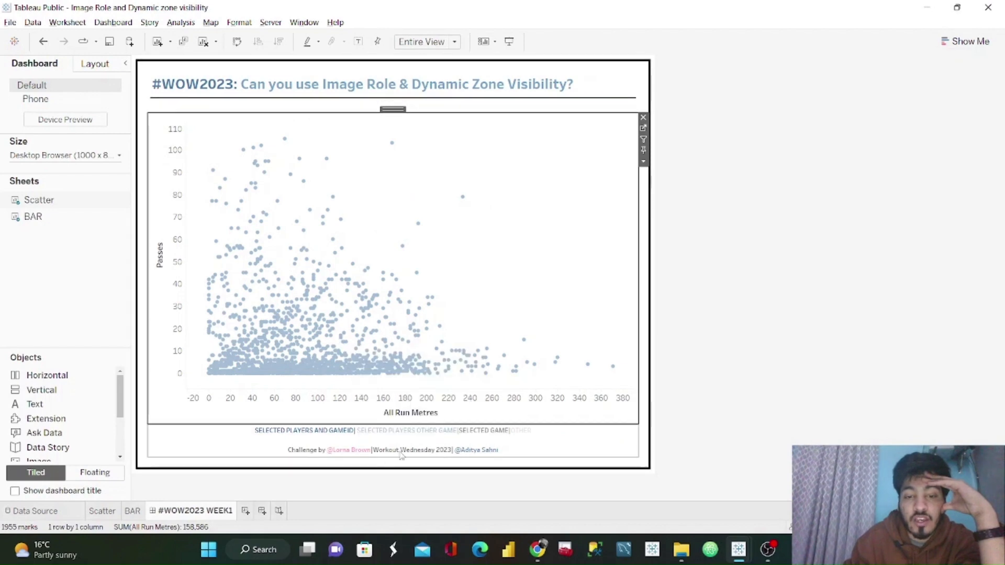
left_click(927, 7)
double_click(926, 196)
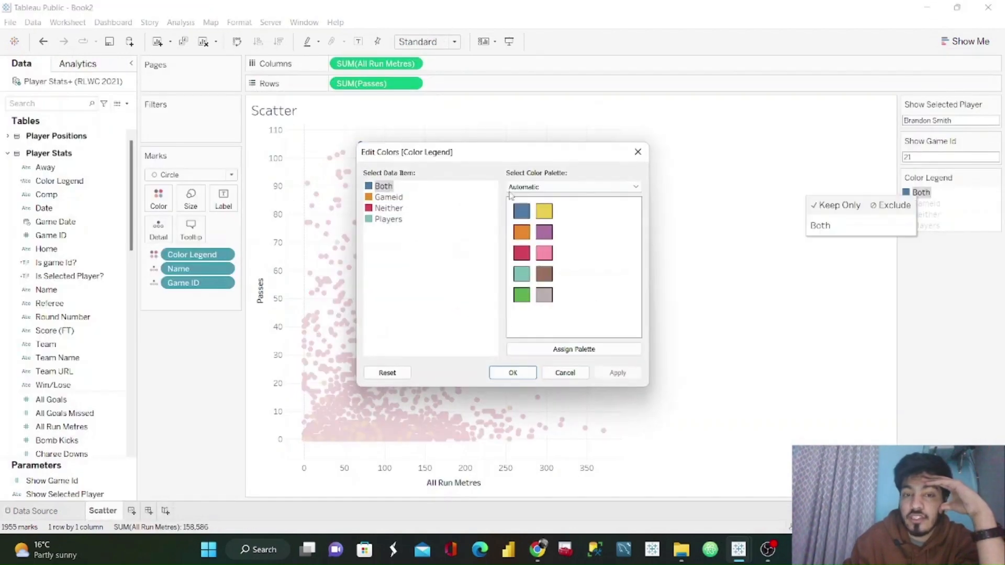
double_click(387, 187)
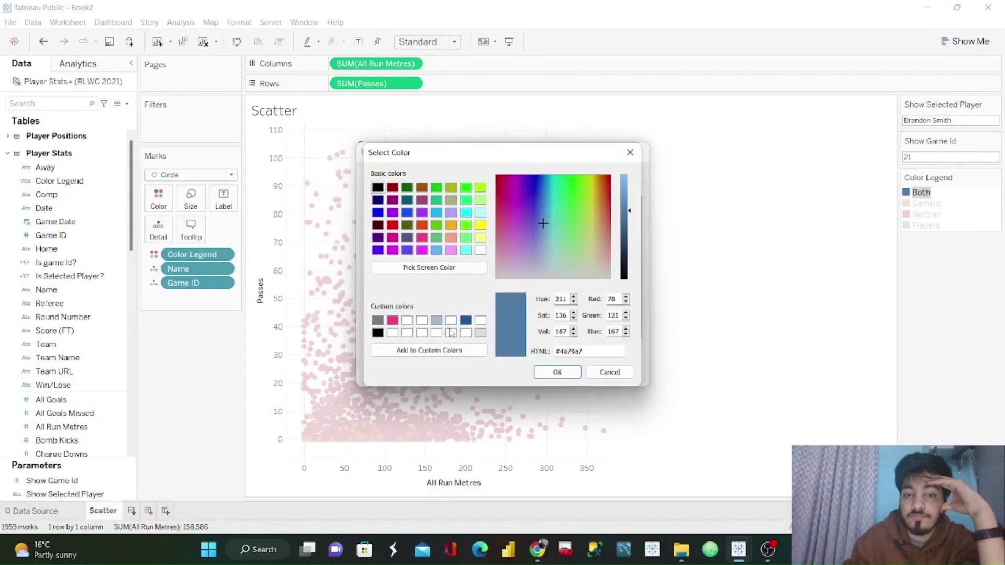
left_click(465, 320)
left_click(557, 372)
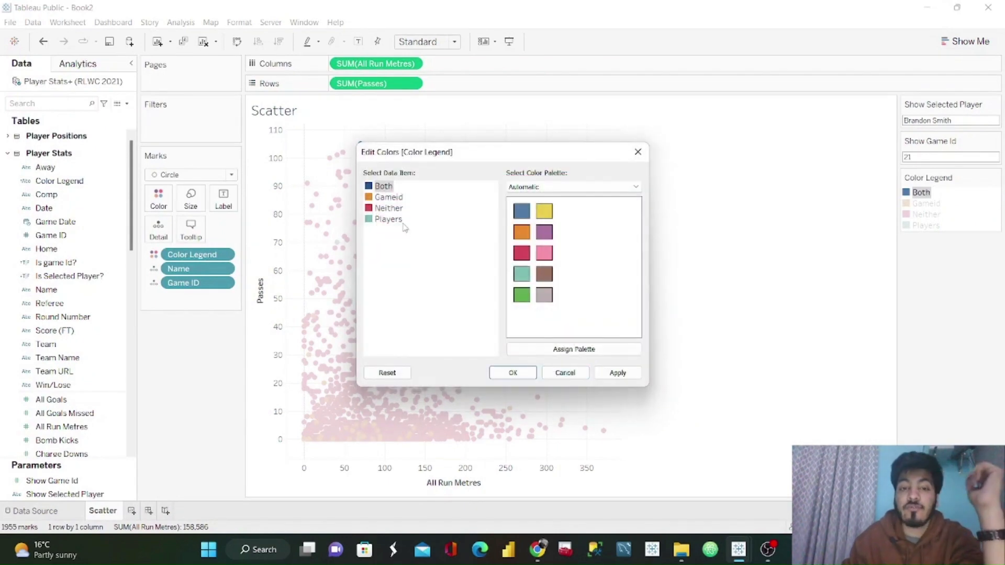
Step: Set the Players item of the color legend to the custom light blue and the Gameid item to the custom dark gray
double_click(390, 219)
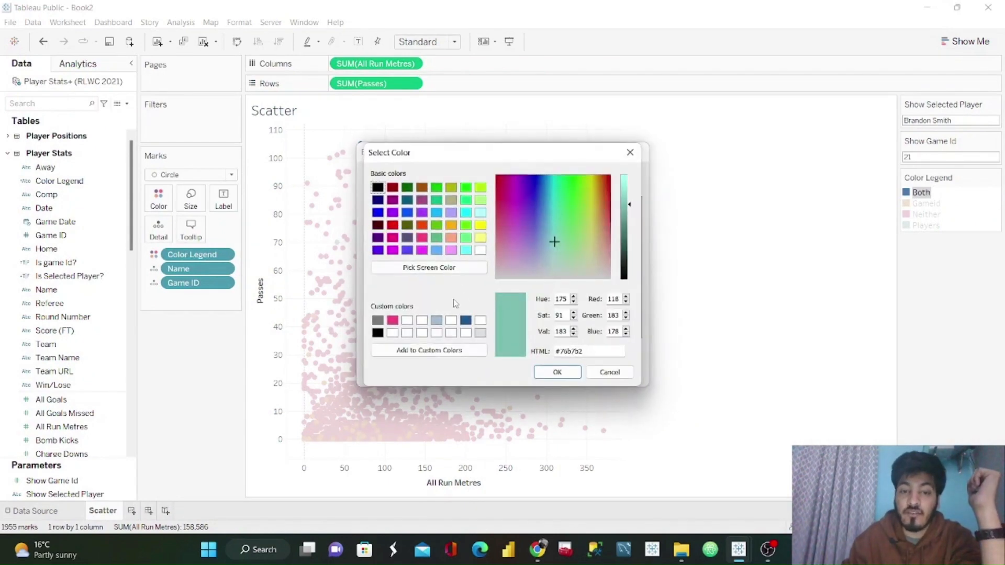
left_click(436, 319)
left_click(557, 372)
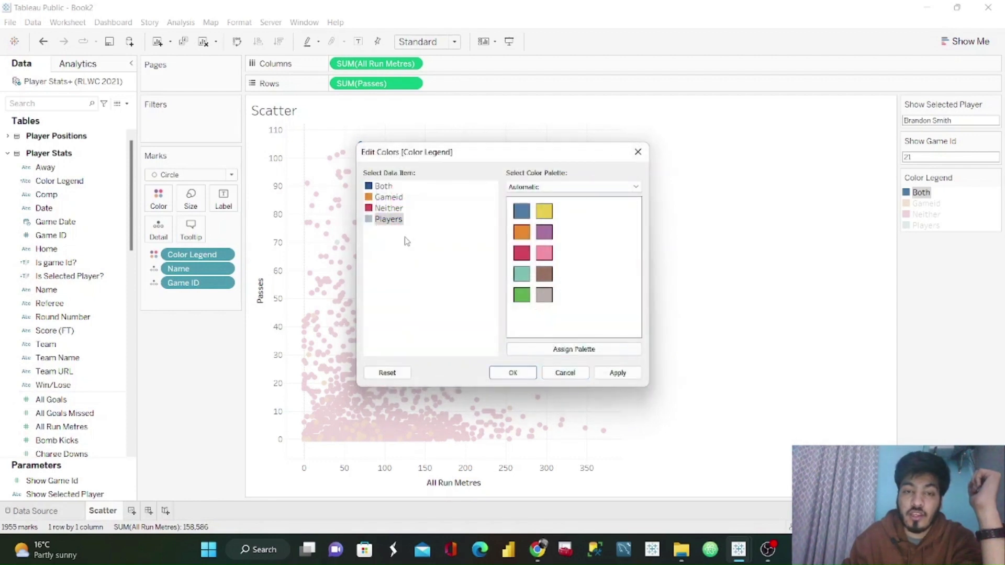
double_click(390, 198)
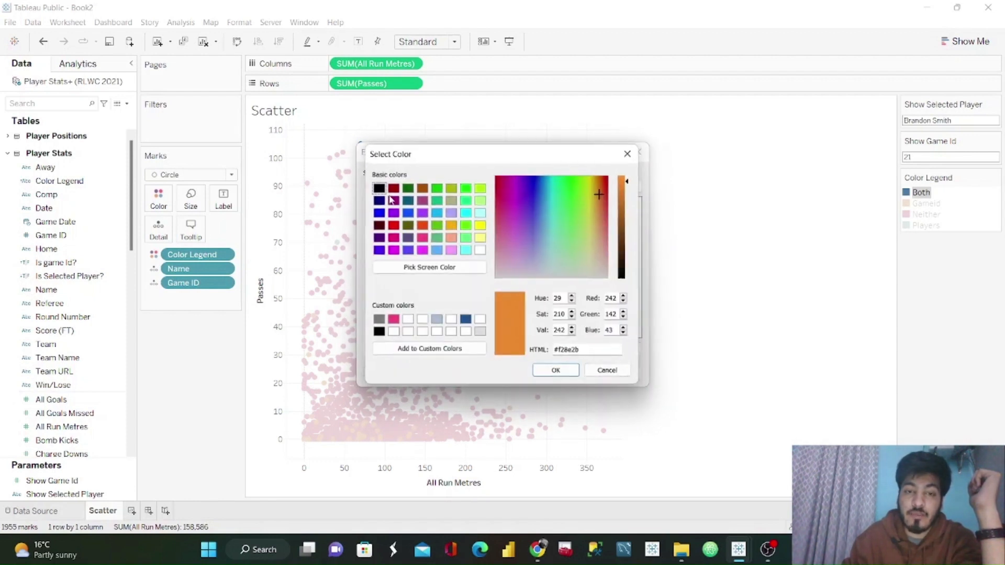
left_click(377, 324)
left_click(568, 371)
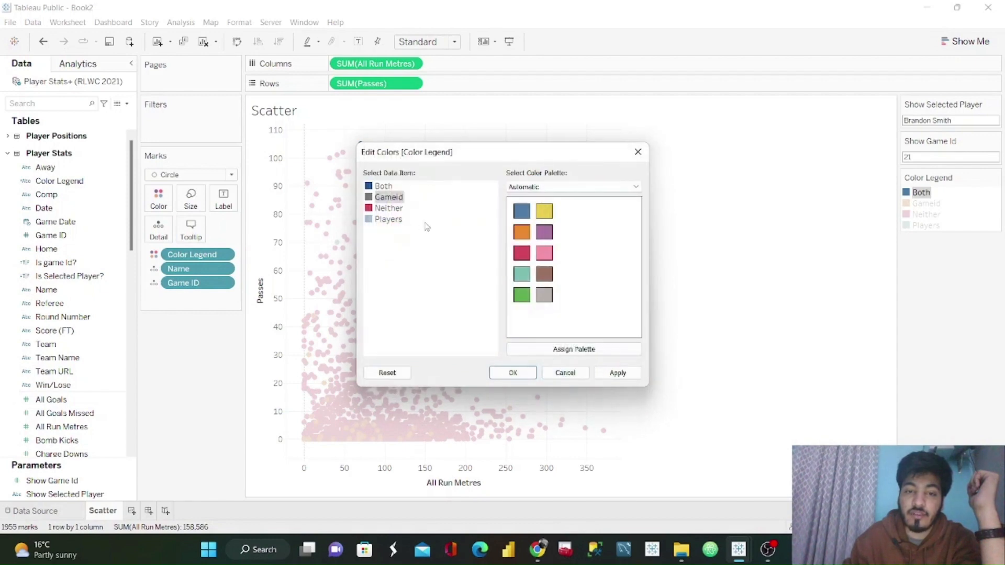
Step: Set the Neither item to the custom light gray #dddddd and apply the edited legend colors to the scatter plot
double_click(390, 209)
left_click(480, 332)
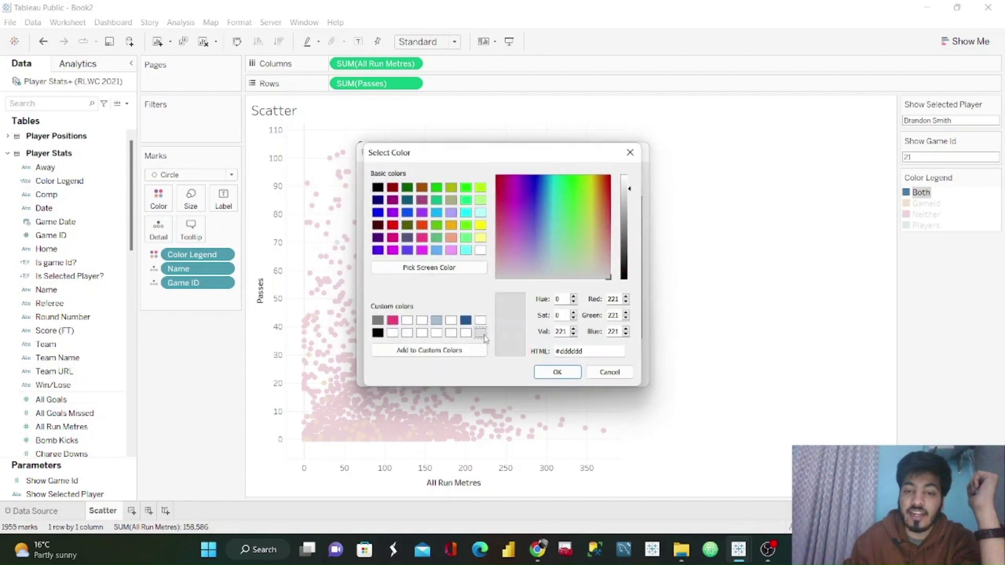
left_click(557, 372)
left_click(618, 373)
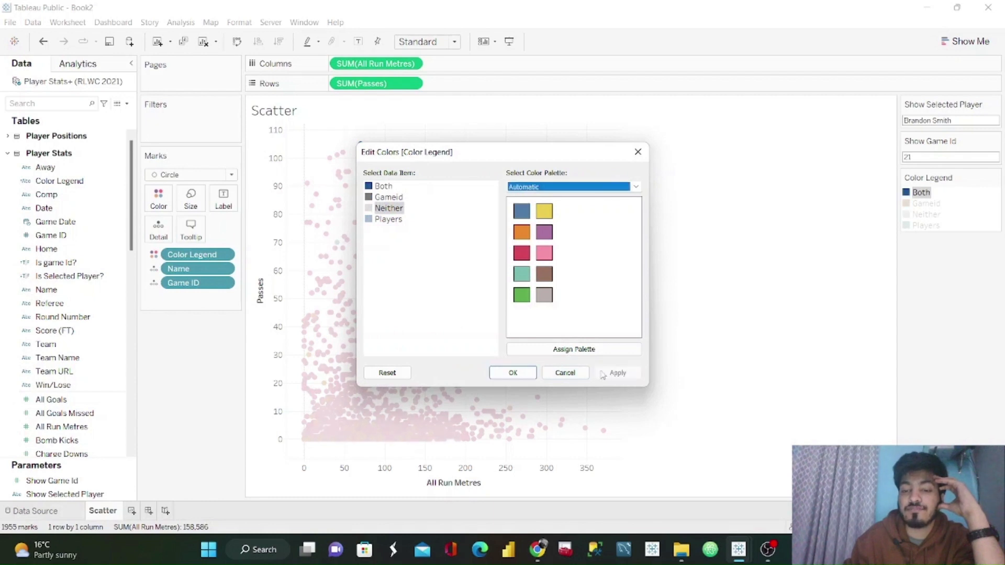
left_click(512, 372)
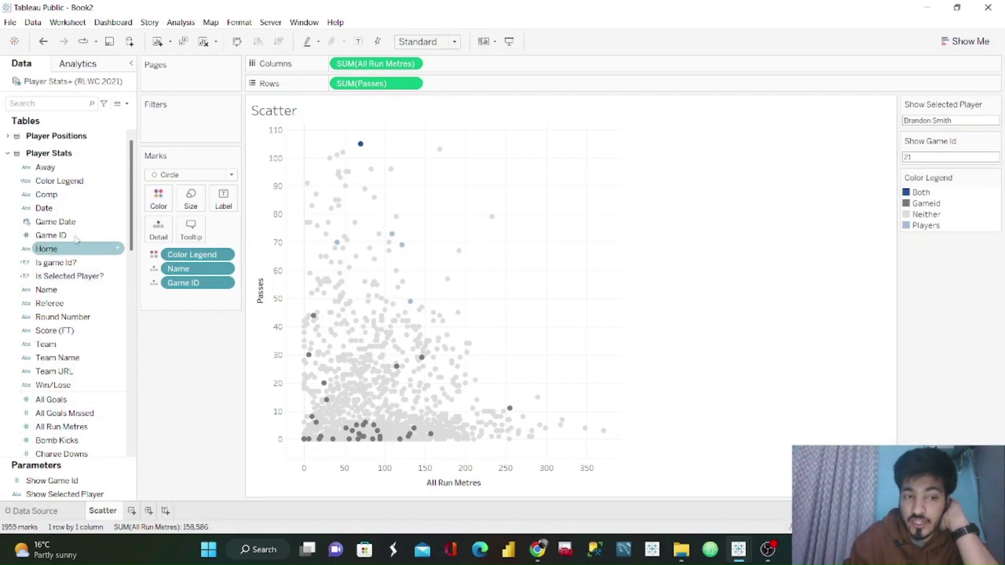
Step: Size the scatter plot marks by the Is Selected Player? field and slightly increase the overall mark size
left_click(58, 277)
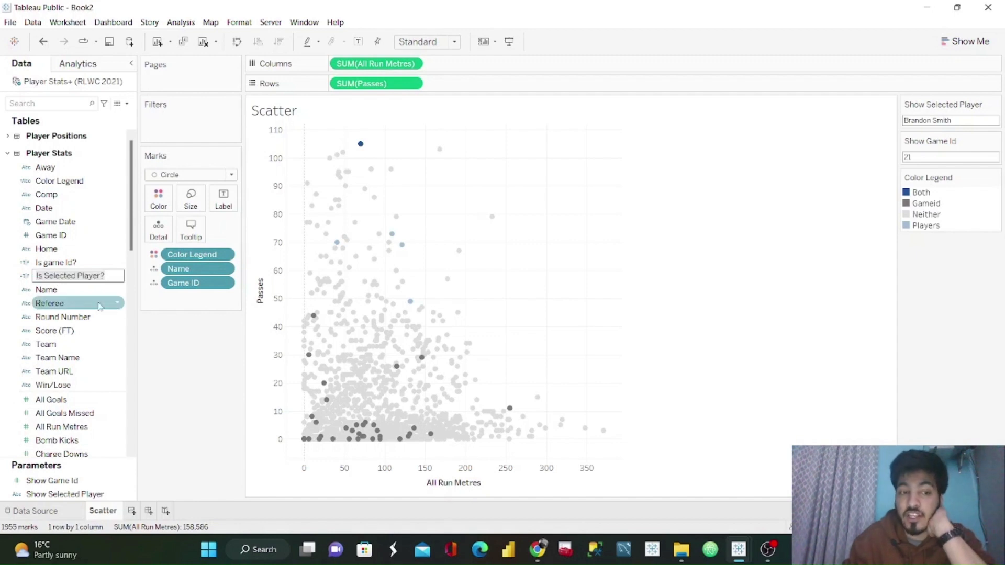
left_click_drag(76, 273, 197, 210)
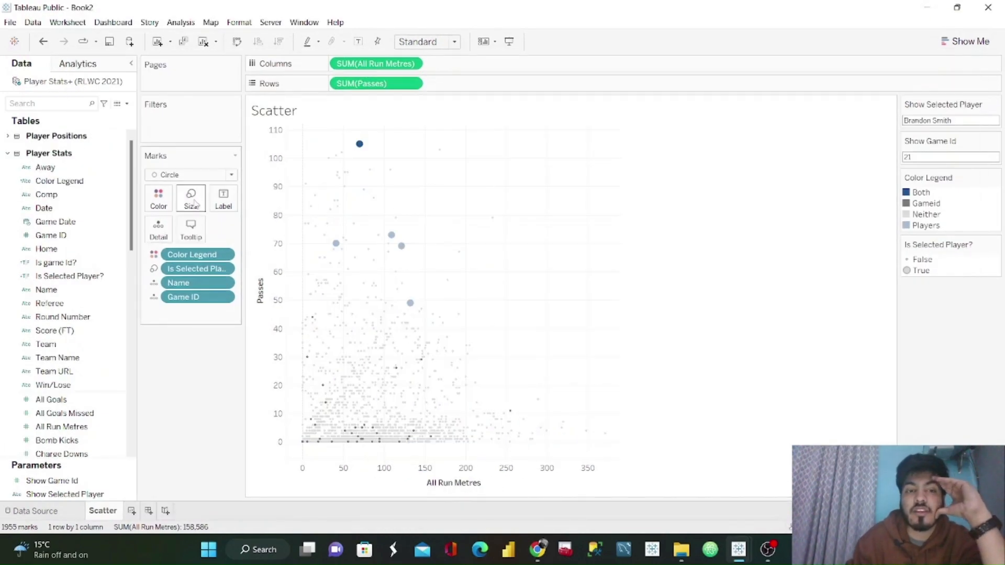
left_click(191, 200)
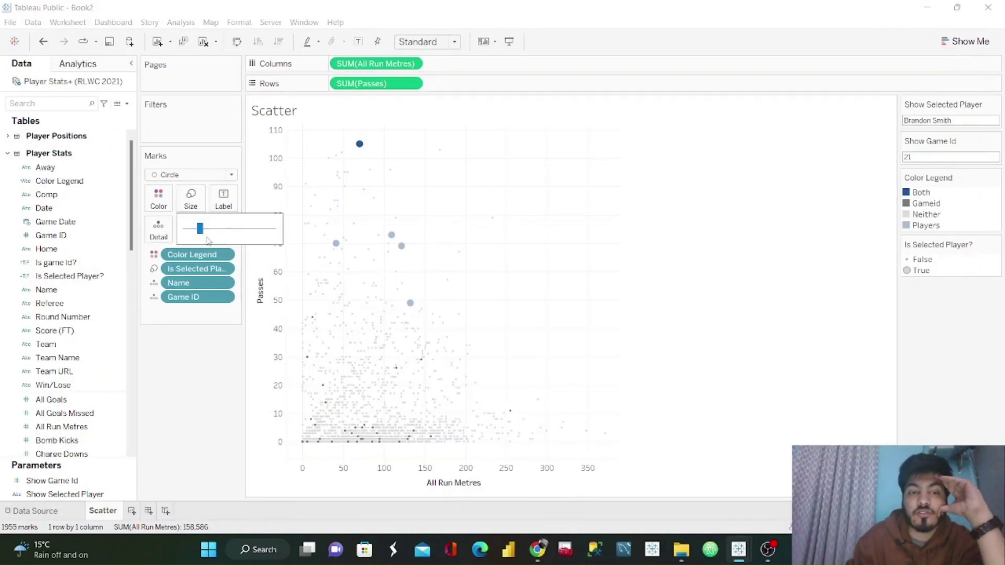
mouse_move(209, 228)
left_mouse_down()
mouse_move(221, 233)
mouse_move(211, 230)
left_mouse_up()
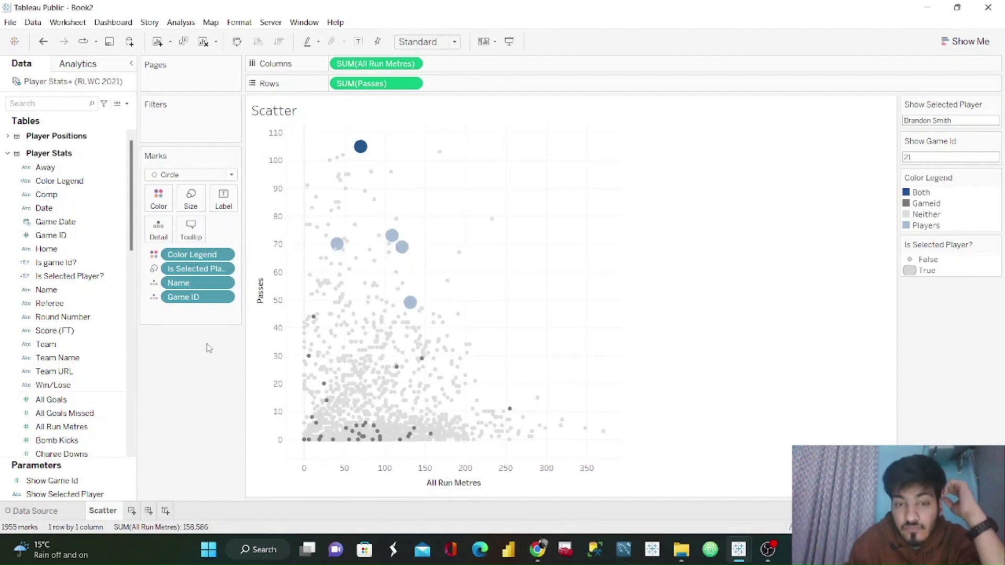
left_click(190, 200)
left_click_drag(212, 229, 208, 228)
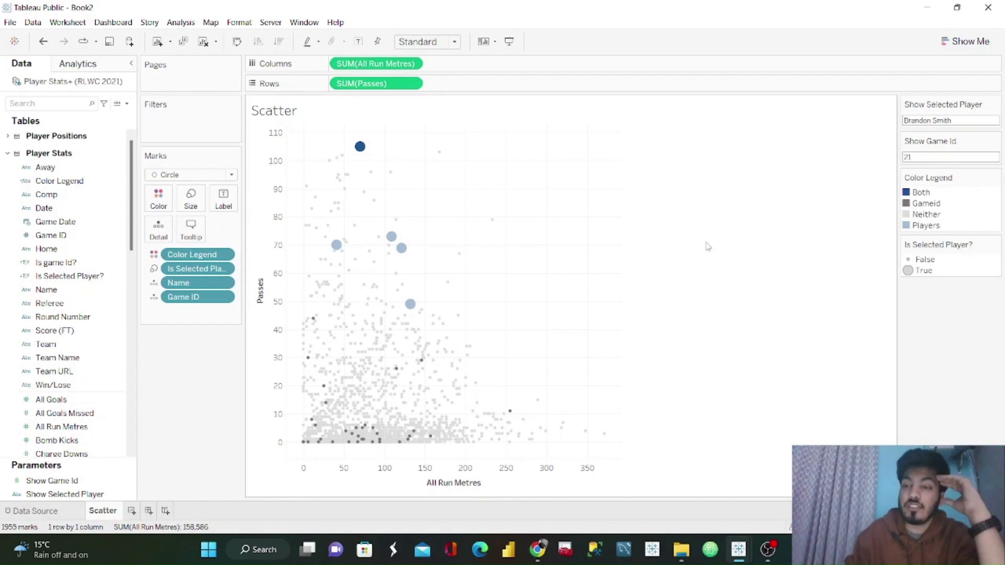
mouse_move(361, 150)
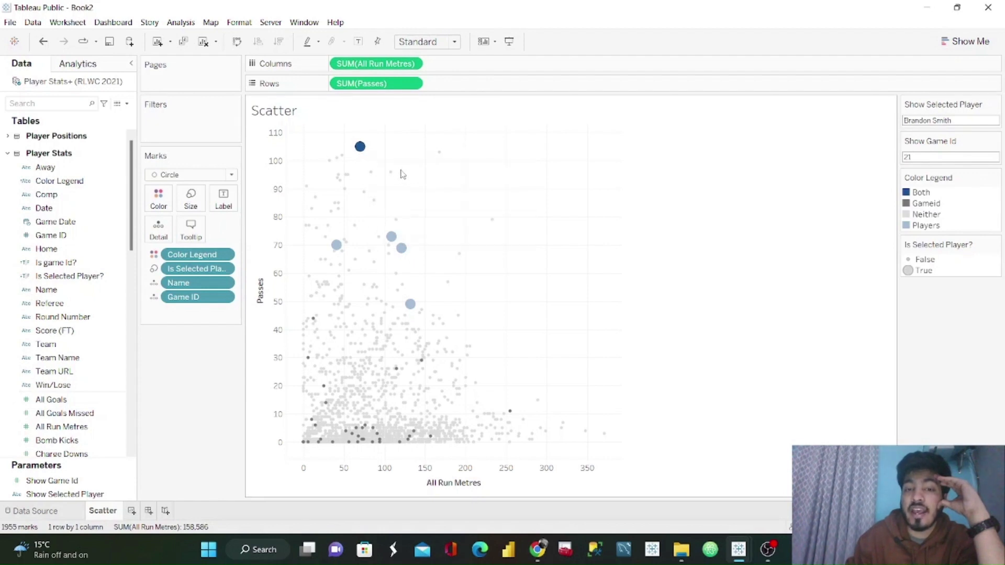
mouse_move(393, 243)
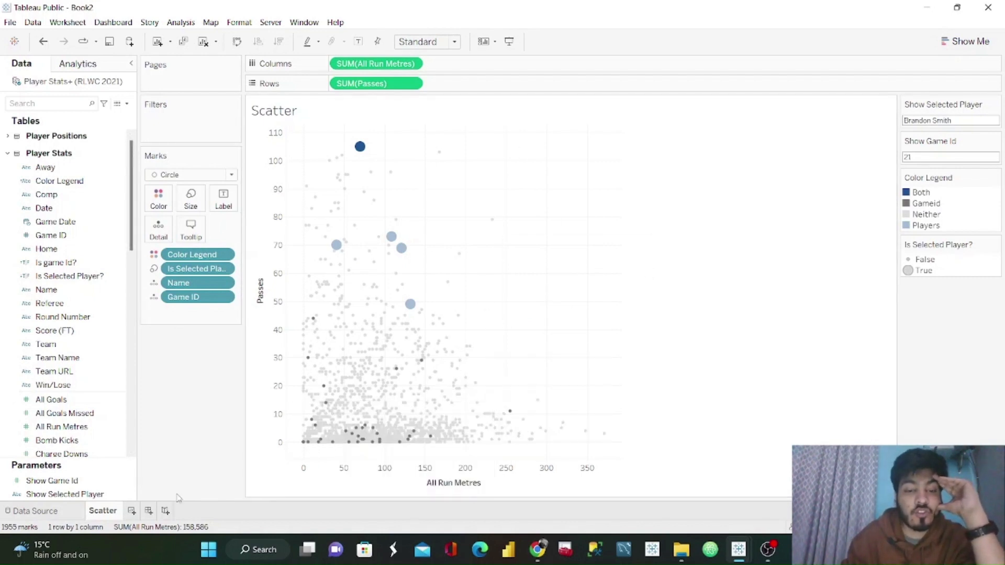
Step: Set the Scatter sheet's grid lines to None in the line formatting
right_click(528, 189)
left_click(561, 241)
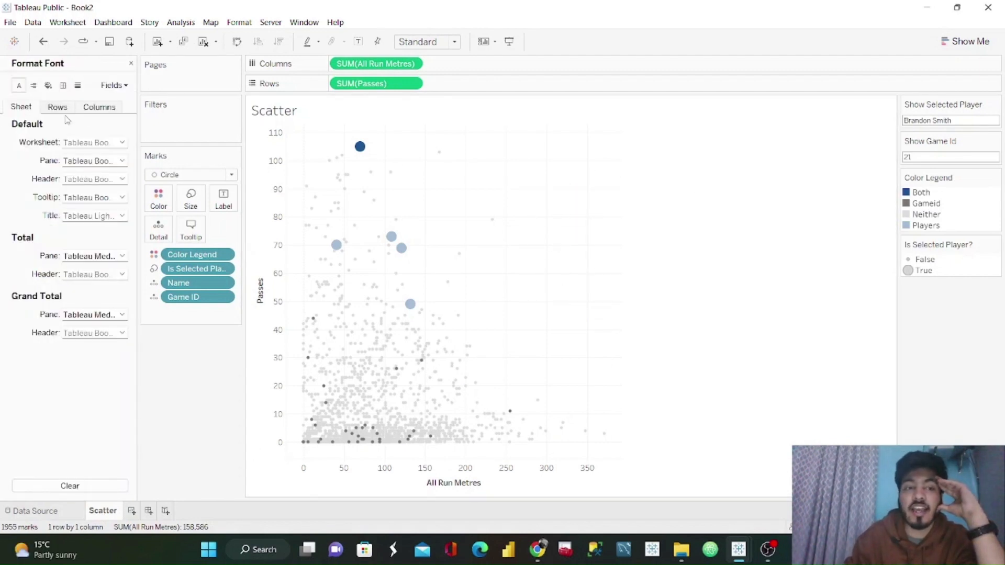
left_click(78, 85)
left_click(97, 142)
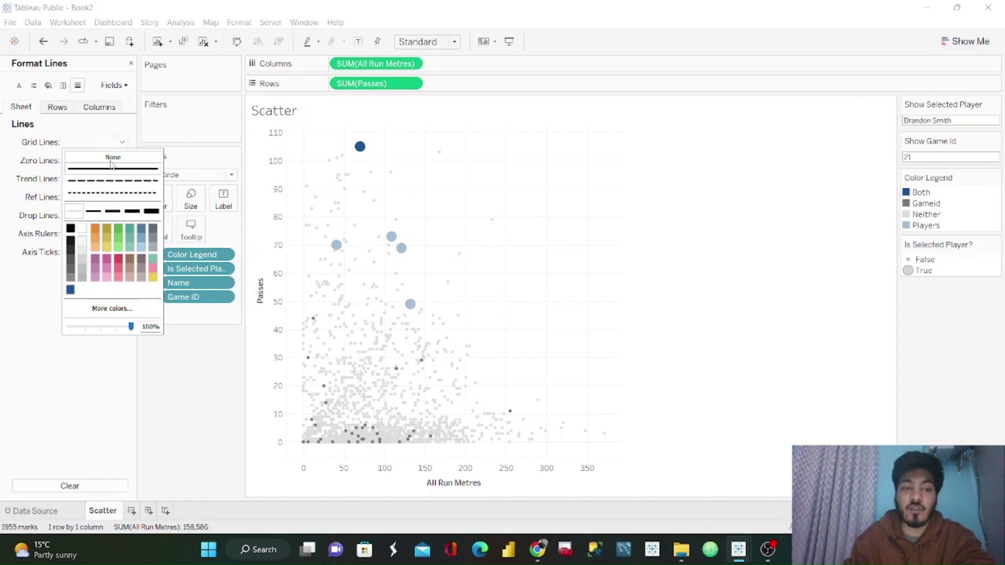
left_click(113, 157)
left_click(35, 242)
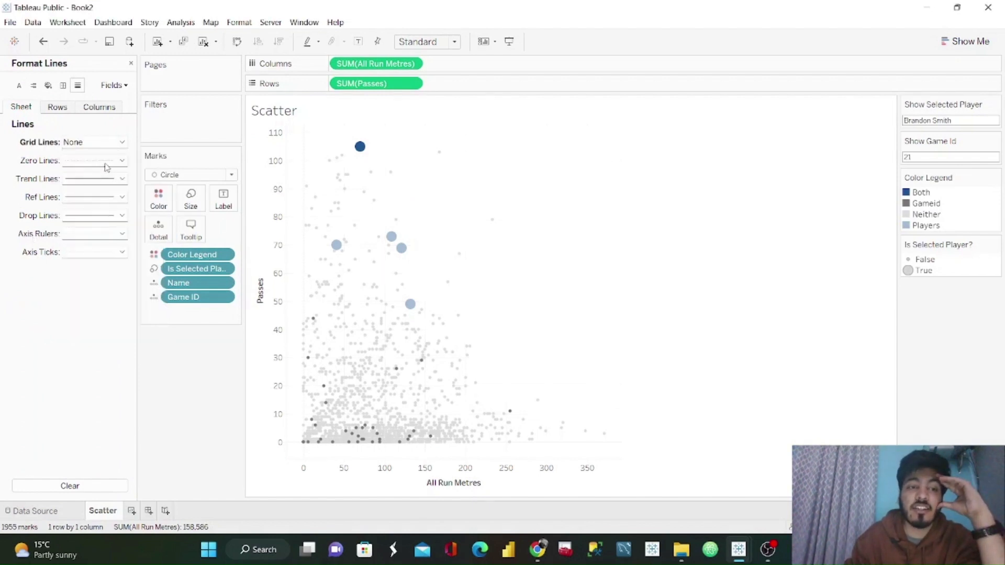
left_click(130, 64)
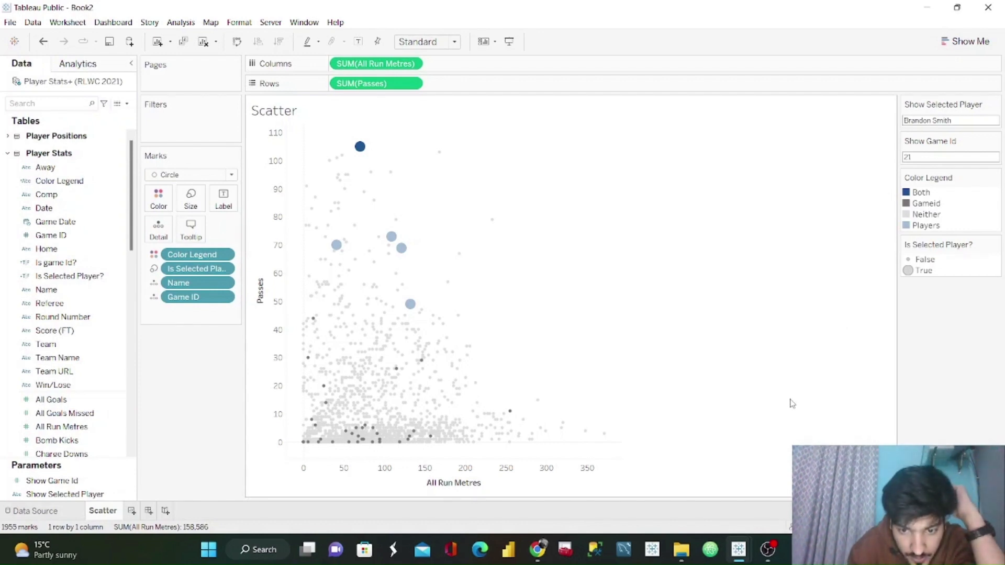
Step: Add a new worksheet to the workbook and name it BAR
left_click(133, 513)
double_click(134, 513)
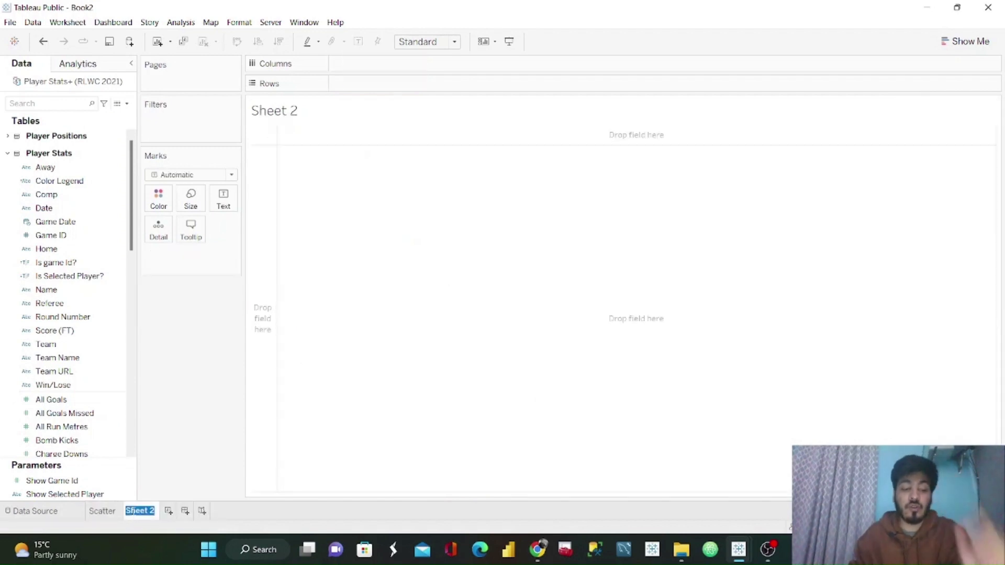
type("Ba")
key("Return")
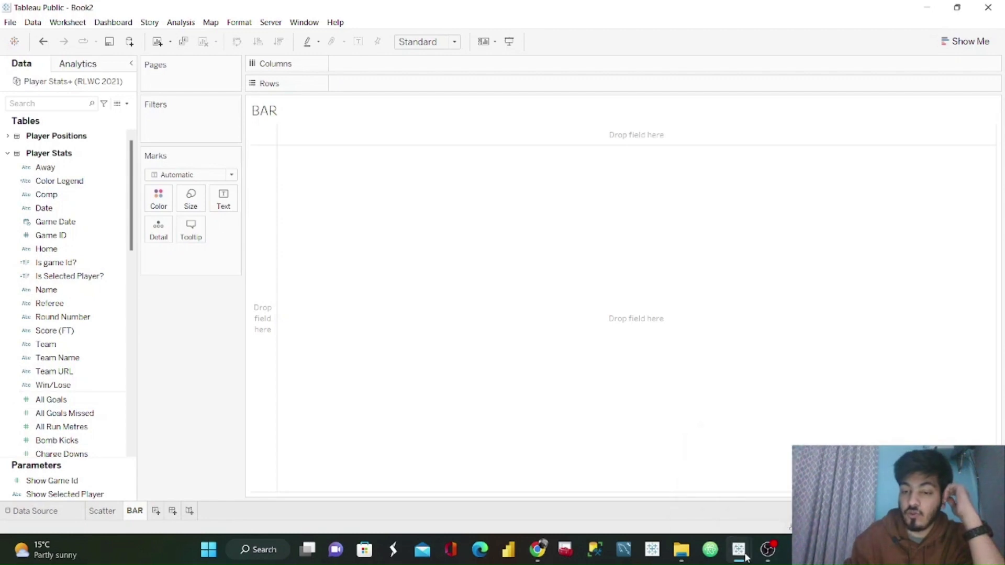
Step: In the finished workbook's #WOW2023 WEEK1 dashboard, select a scatter mark to examine the player's bar charts and image, then return to Book2
mouse_move(738, 549)
left_click(672, 459)
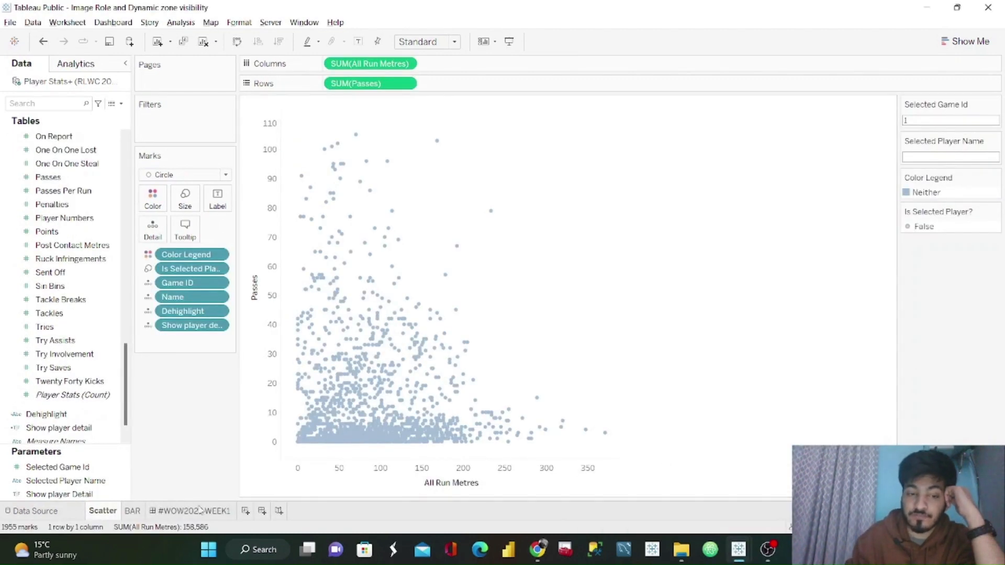
left_click(200, 511)
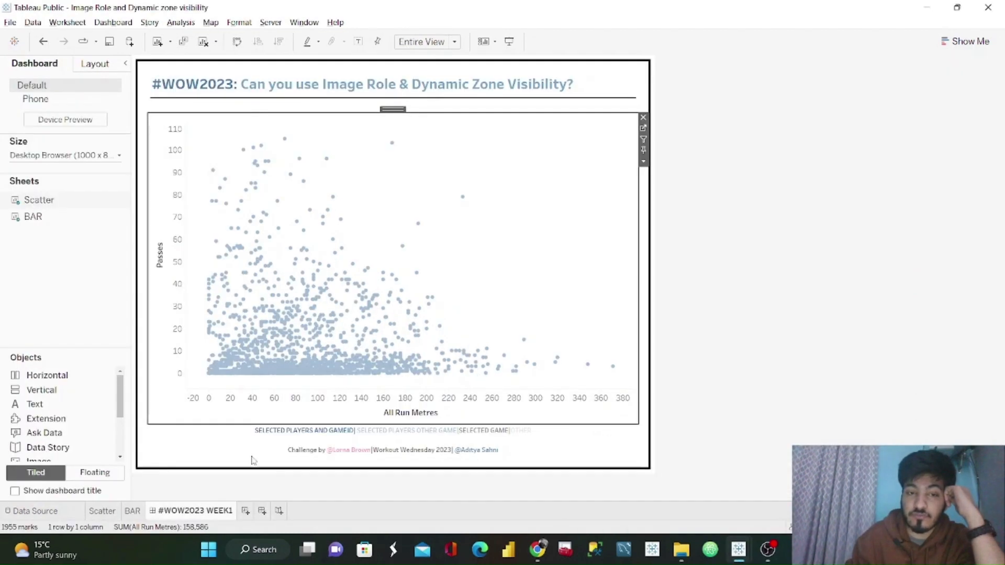
left_click(333, 198)
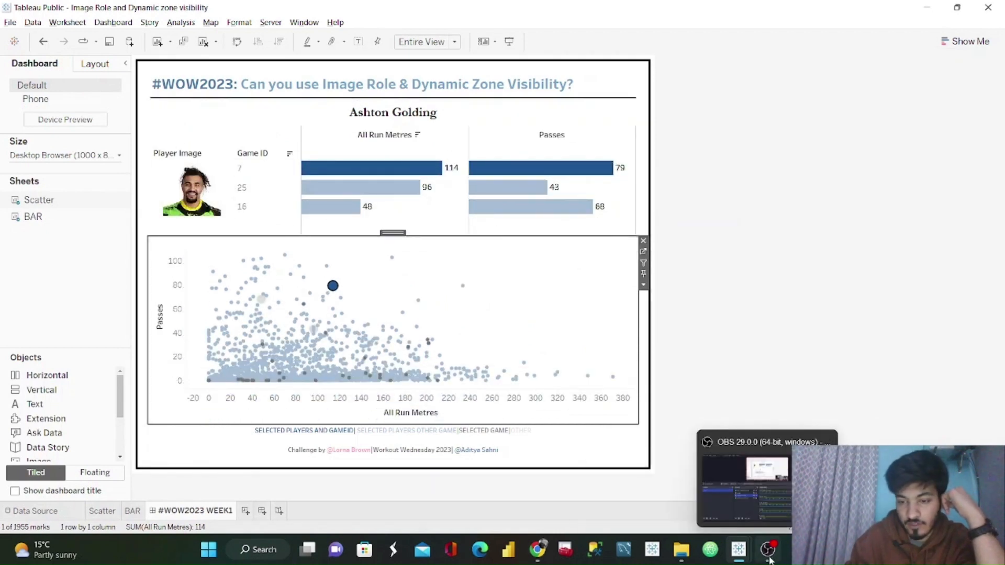
mouse_move(741, 555)
left_click(789, 467)
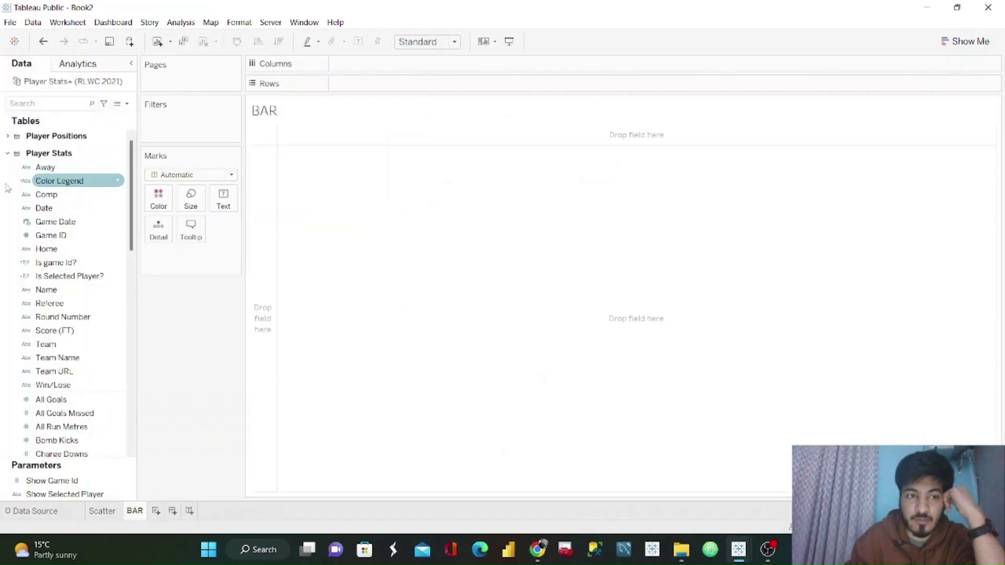
Step: Expand the Player Positions table and examine the Player Image field's description and its domain members
left_click(9, 136)
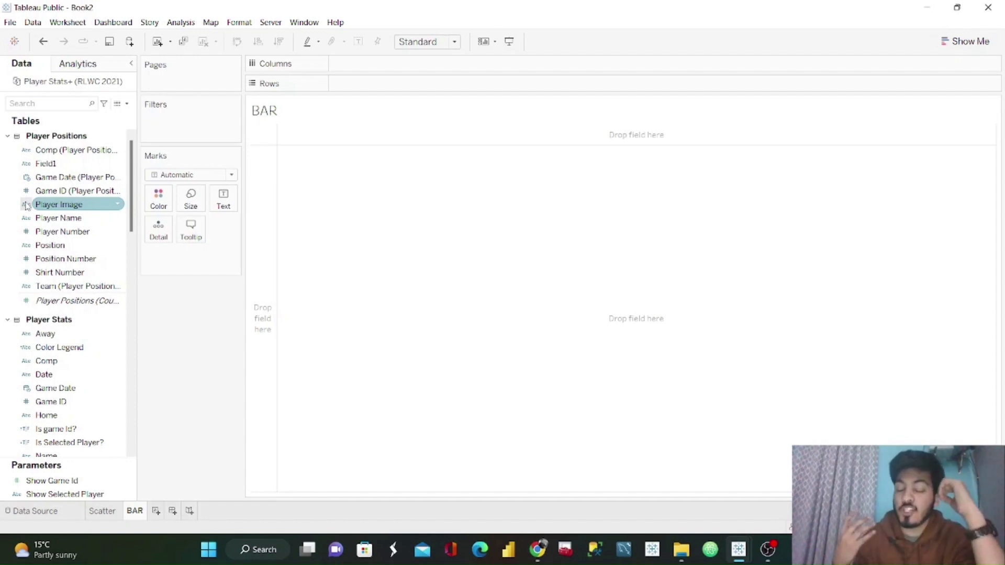
left_click(118, 206)
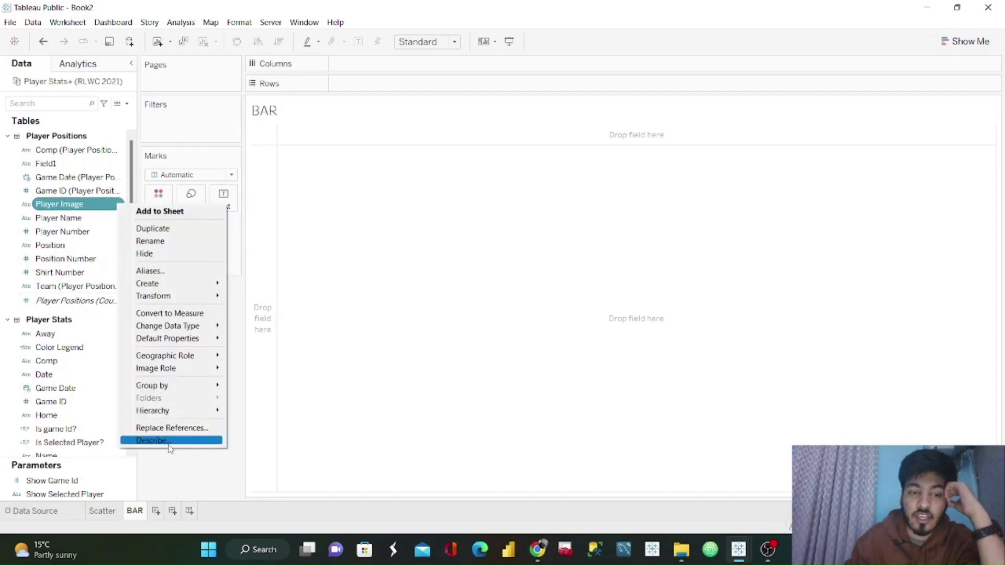
left_click(169, 444)
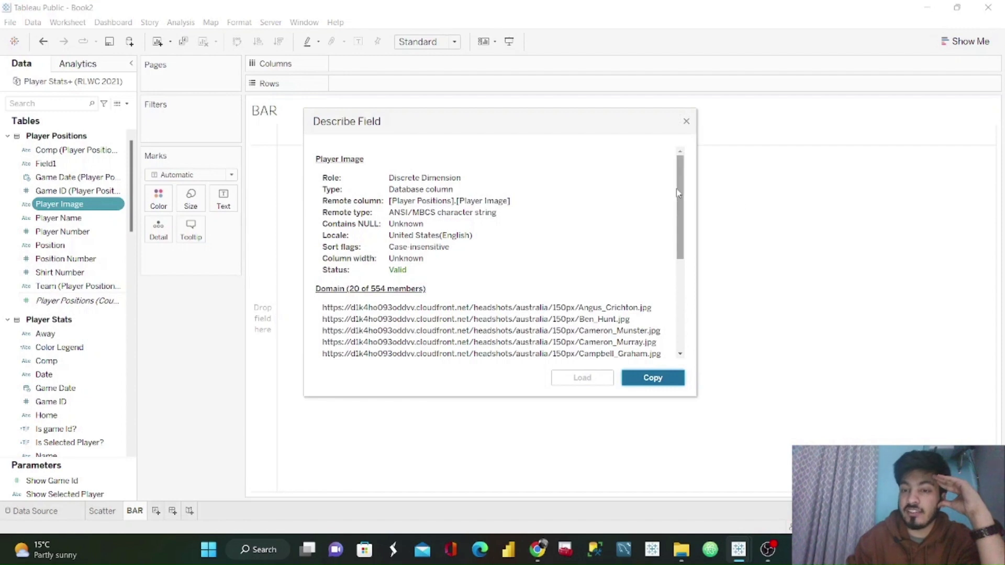
left_click_drag(679, 188, 679, 218)
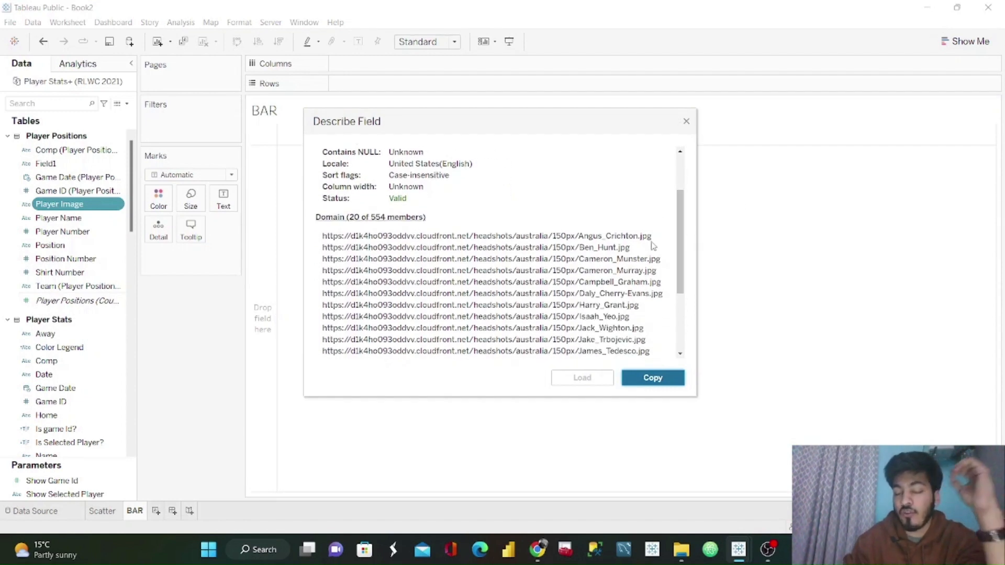
left_click_drag(683, 220, 682, 278)
left_click(687, 121)
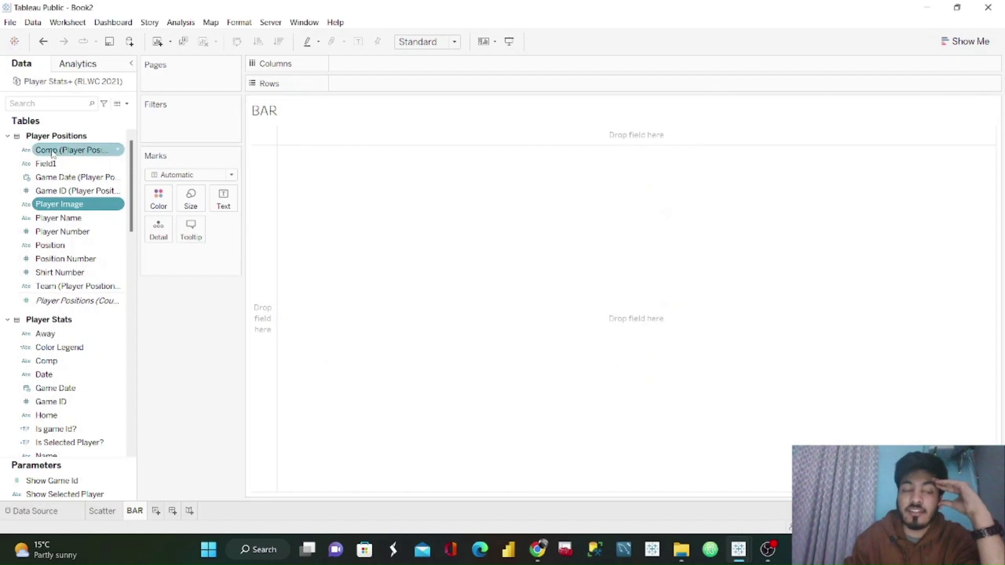
Step: Assign the URL image role to Player Image, and add Player Image and Game ID to Rows
left_click(25, 211)
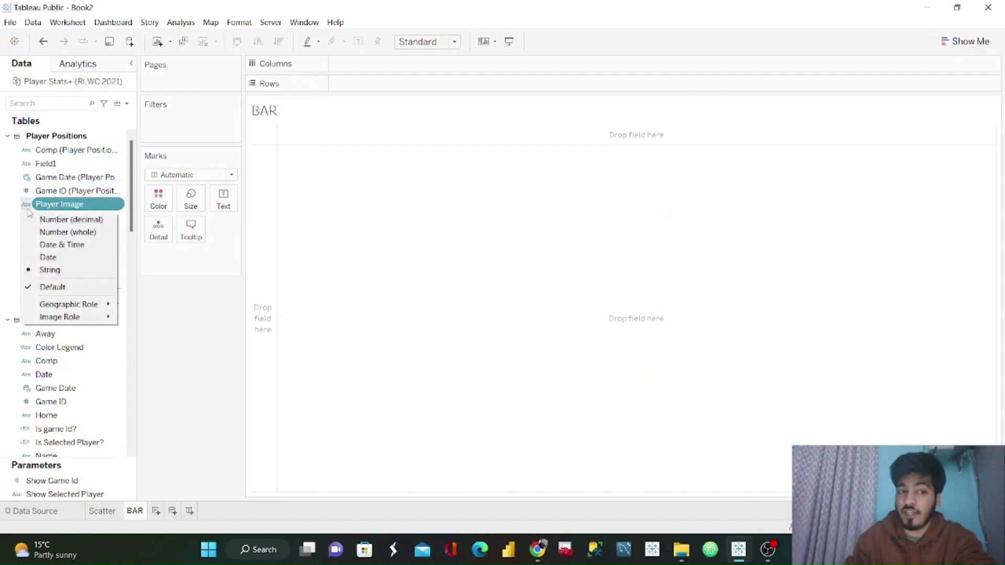
mouse_move(77, 322)
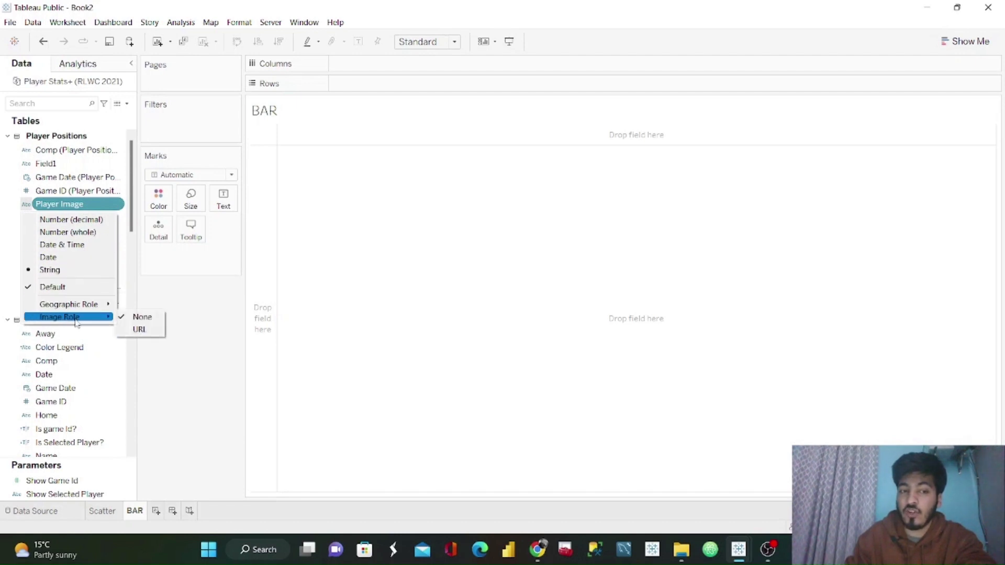
left_click(151, 329)
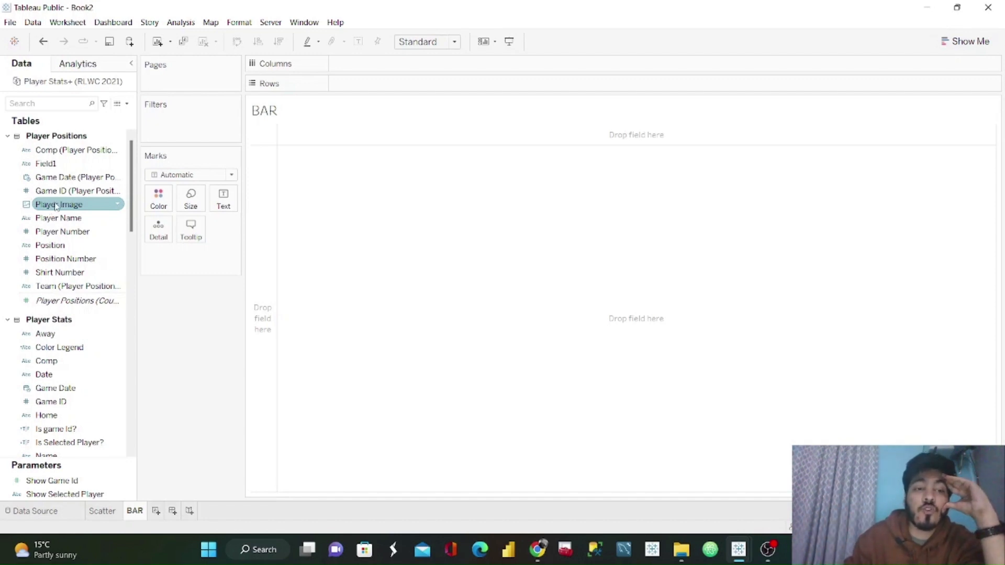
left_click_drag(59, 207, 361, 86)
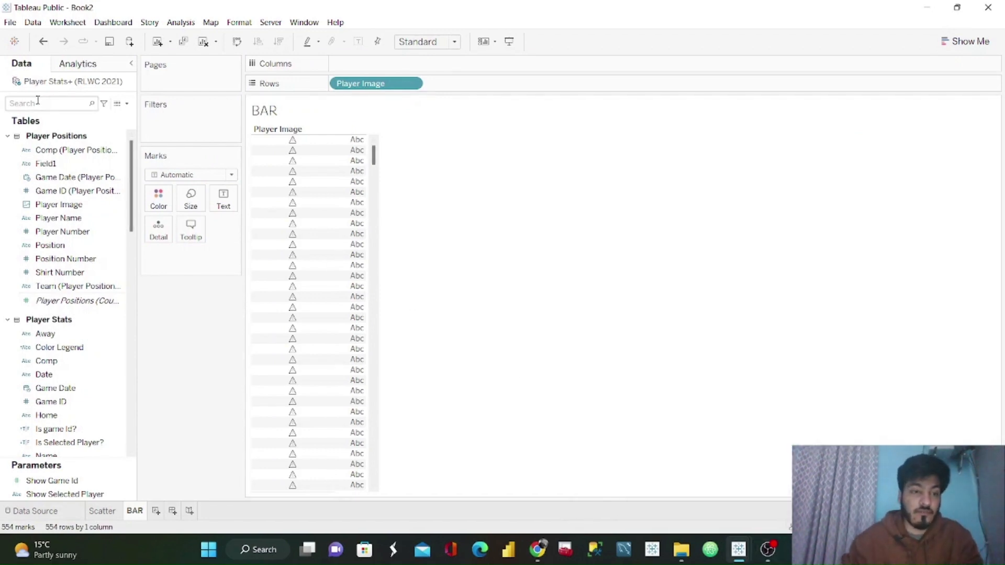
mouse_move(38, 409)
left_mouse_down()
mouse_move(198, 321)
mouse_move(478, 94)
left_mouse_up()
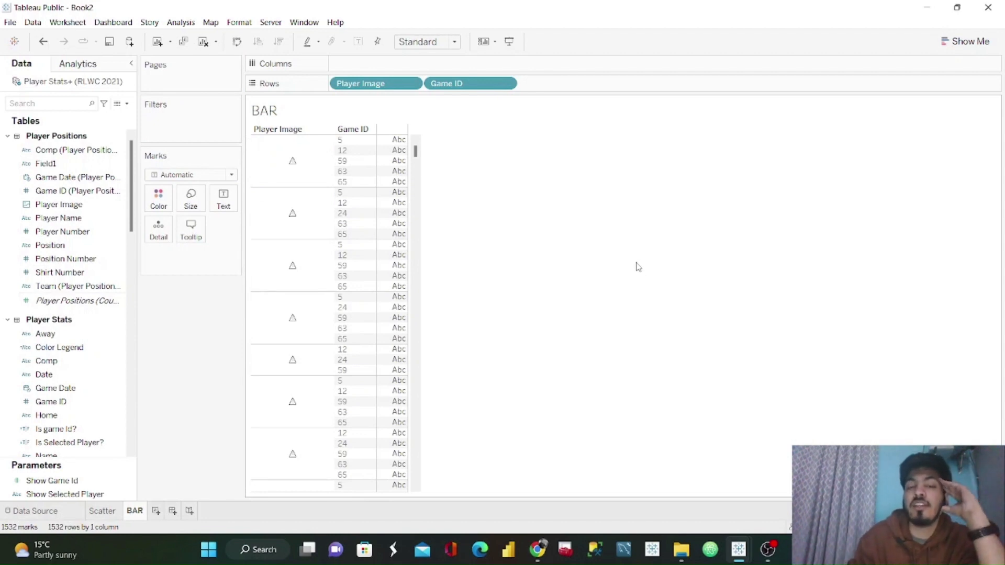
Step: Add Passes and All Run Metres to Columns as summed measures, in that order
double_click(401, 64)
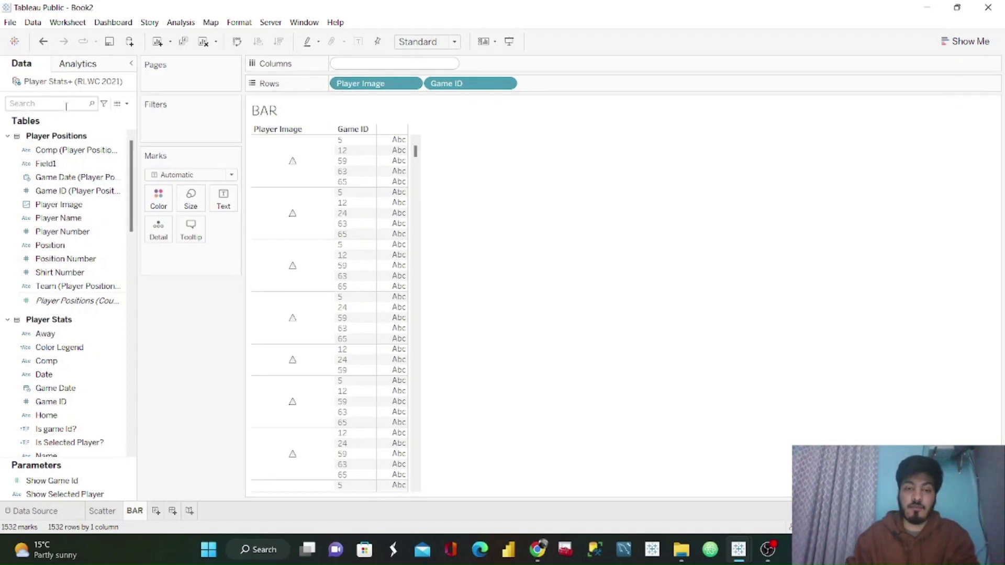
type("PAS")
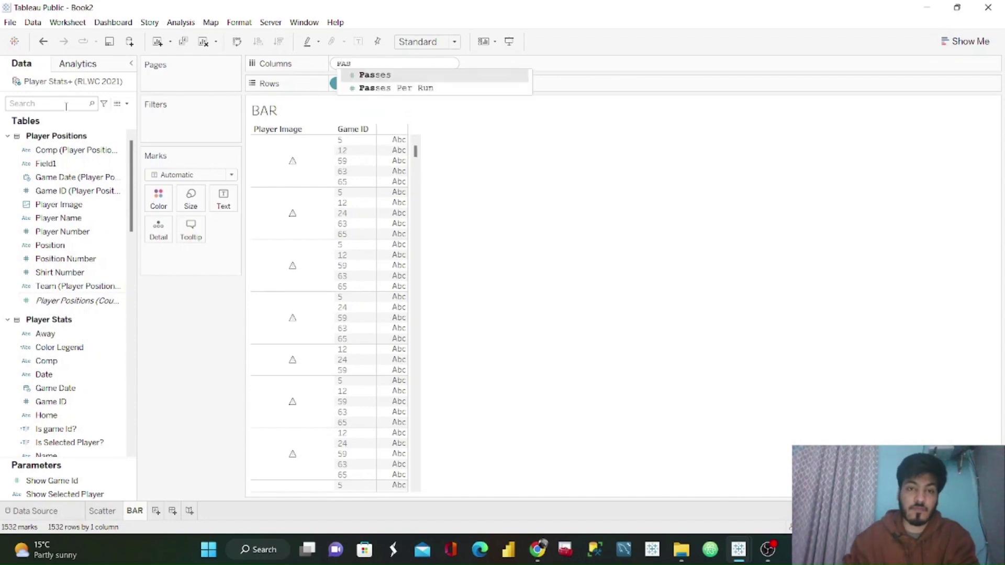
key("Return")
key("Return")
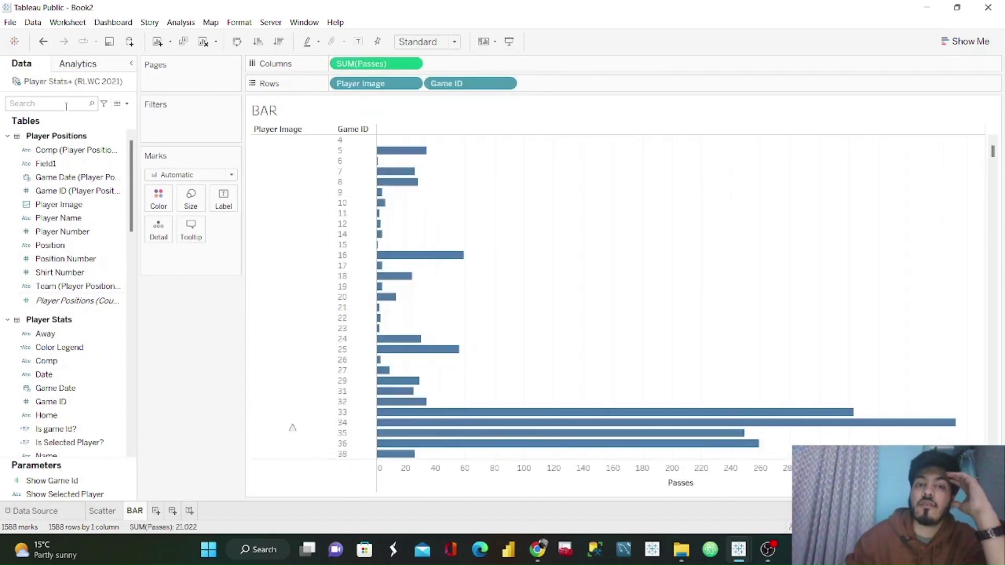
double_click(460, 63)
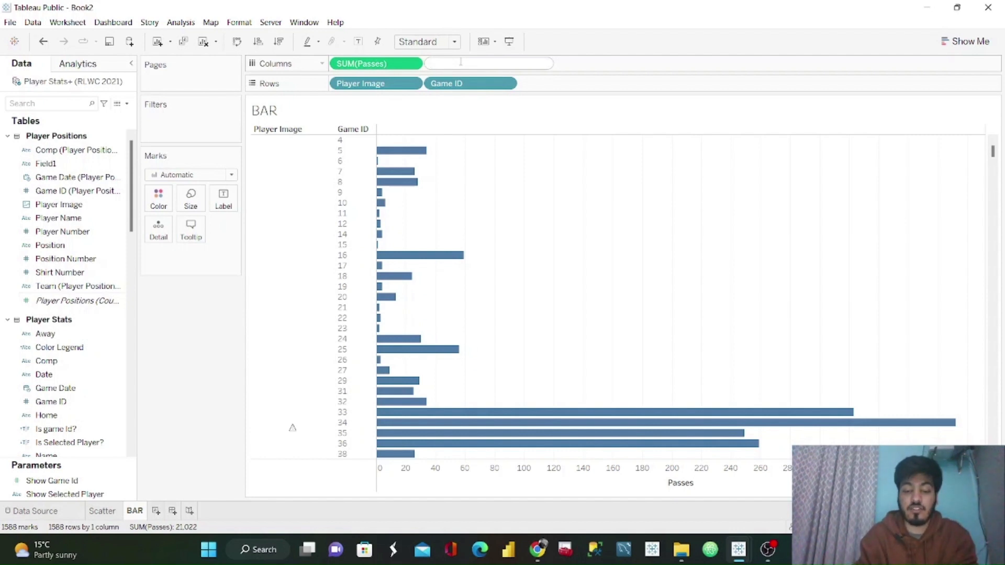
type("All")
key("Down")
key("Down")
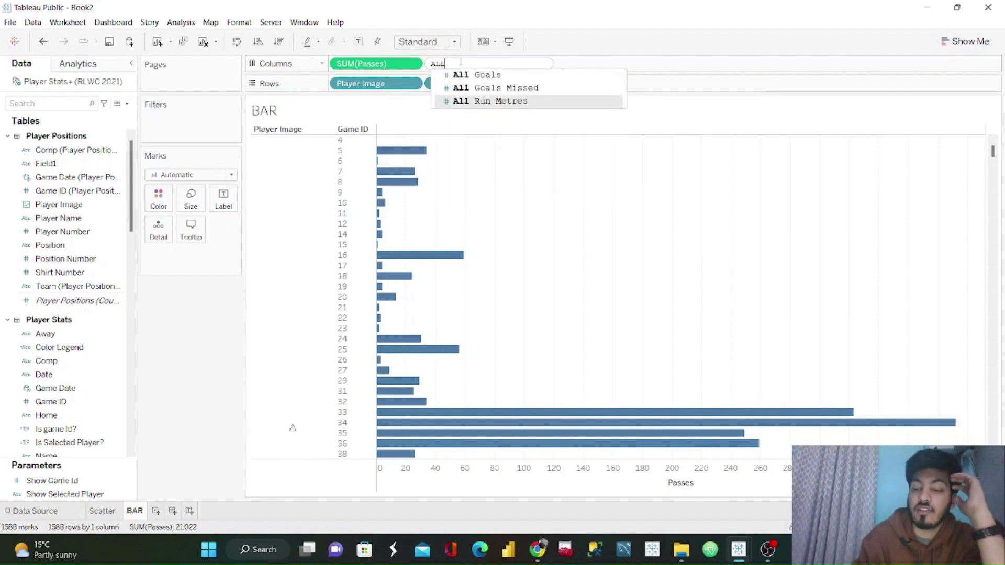
key("Return")
key("Return")
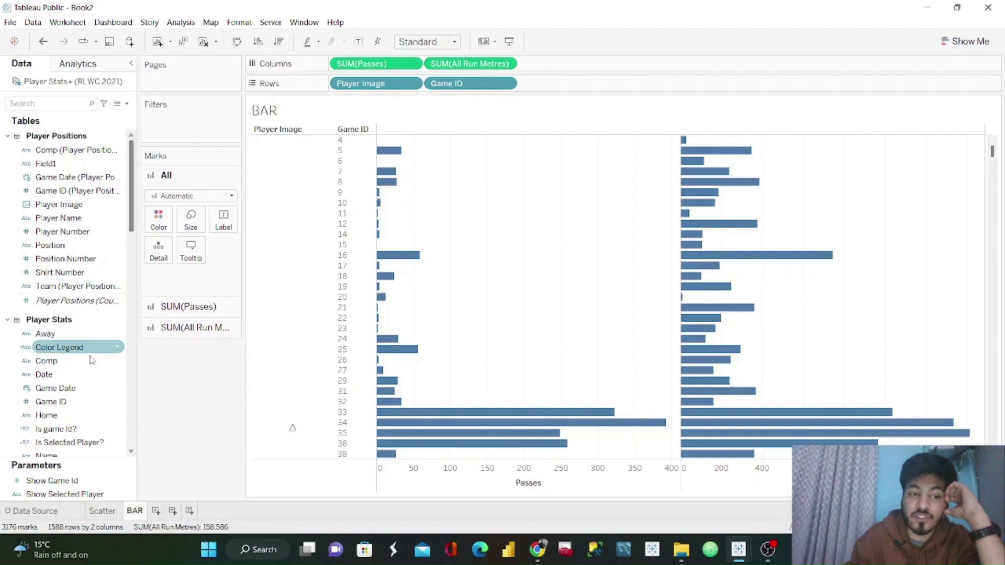
Step: Filter the BAR sheet by Is Selected Player? to keep only the True value
scroll(73, 262, "down", 4)
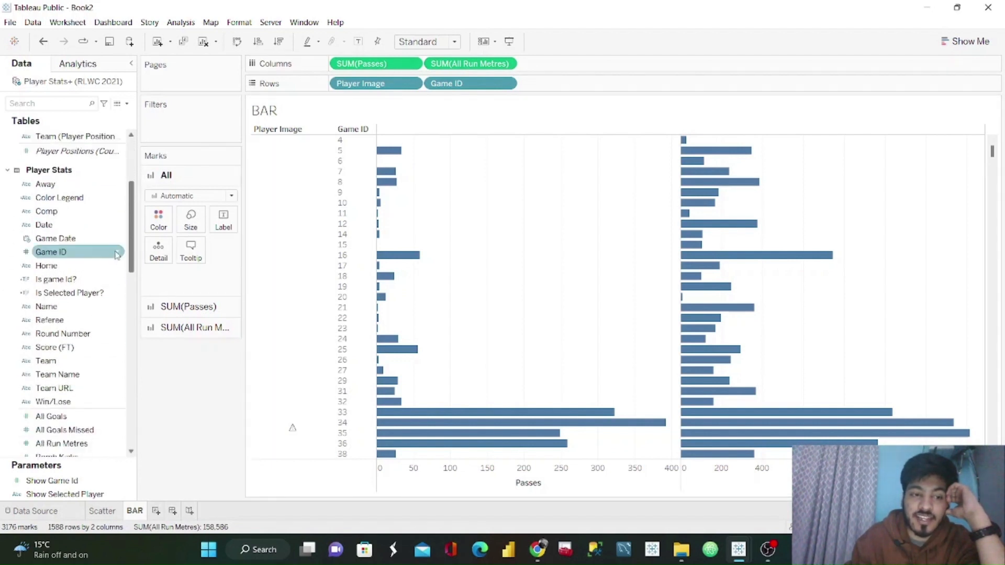
left_click_drag(75, 297, 183, 130)
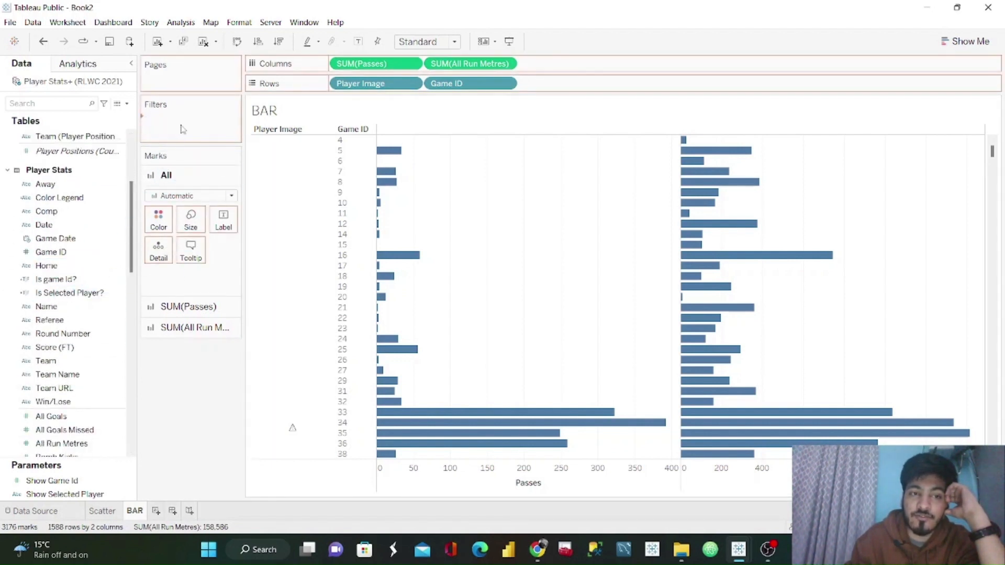
left_click_drag(406, 140, 410, 152)
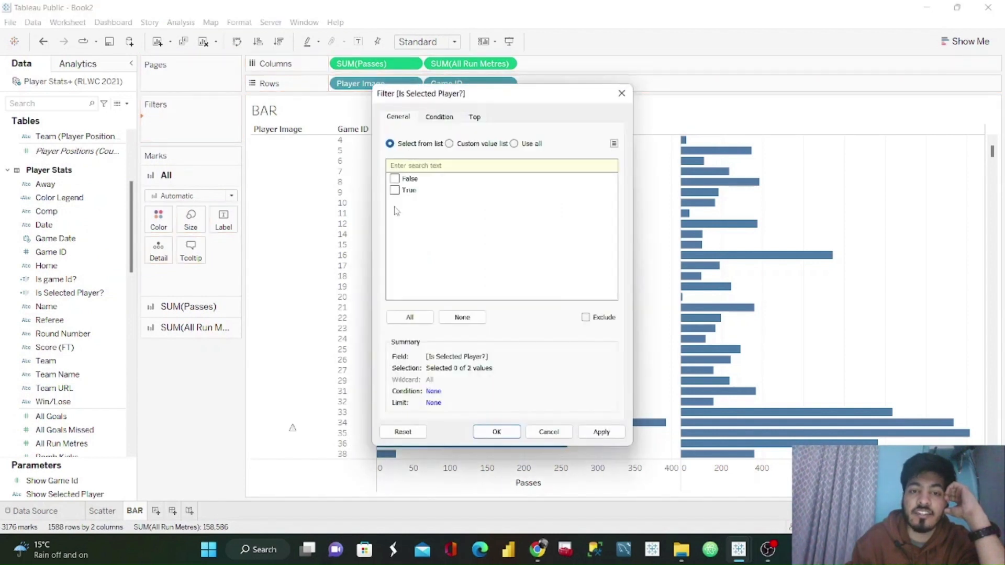
left_click(601, 431)
left_click(497, 432)
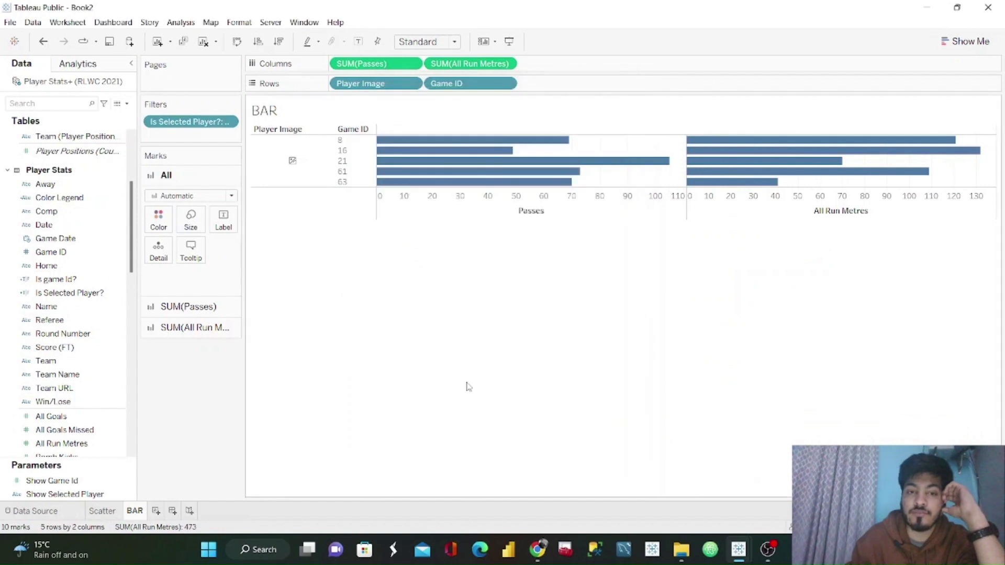
Step: Colour the bars by Is game Id? and compare the highlighted game with the Scatter sheet's parameters and marks
left_click(61, 279)
left_click_drag(60, 279, 160, 229)
left_click_drag(223, 221, 159, 218)
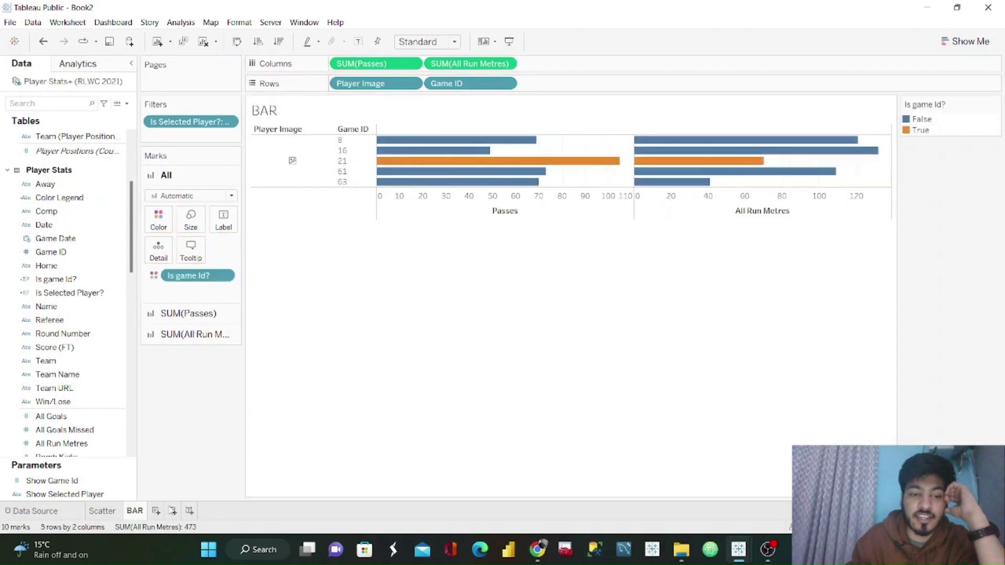
left_click(102, 512)
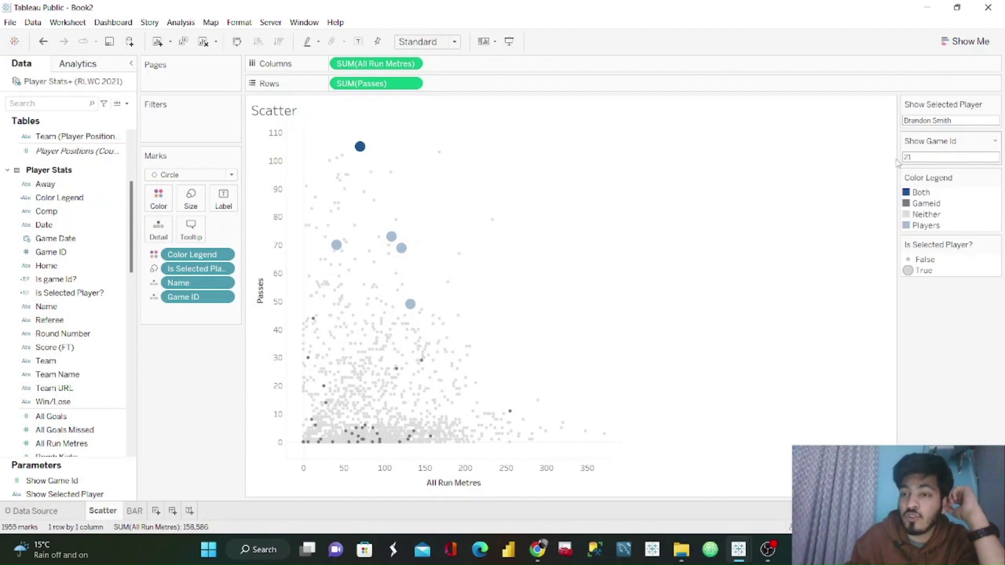
mouse_move(363, 148)
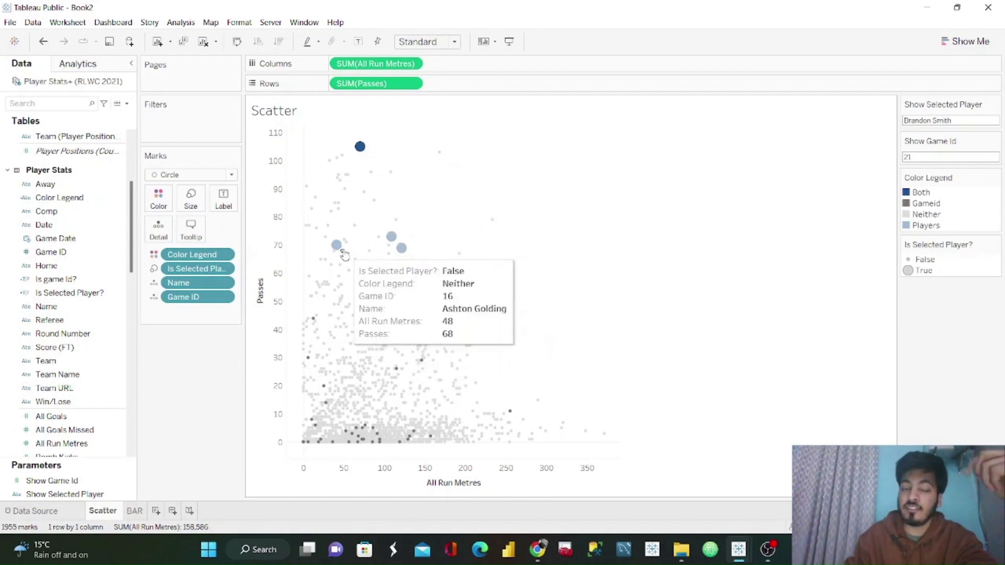
left_click(134, 510)
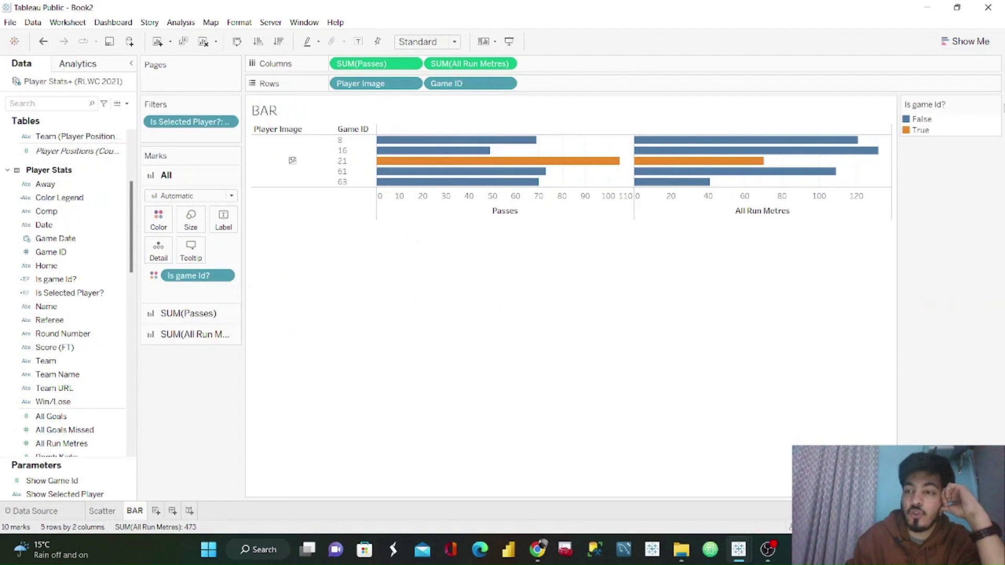
Step: Set the Is game Id? colours to the custom dark blue for True and the custom light blue for False
left_click(996, 105)
left_click(921, 115)
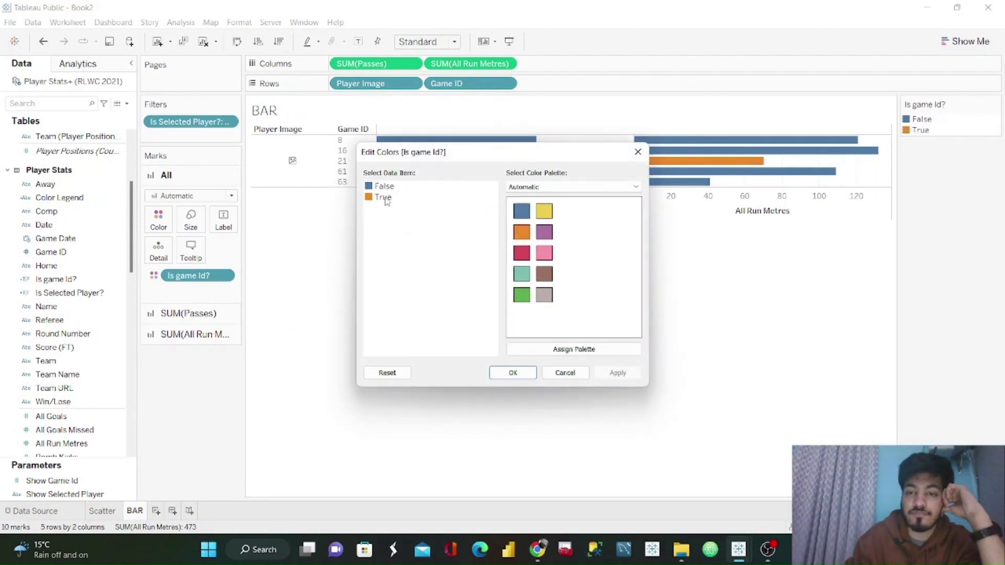
double_click(383, 197)
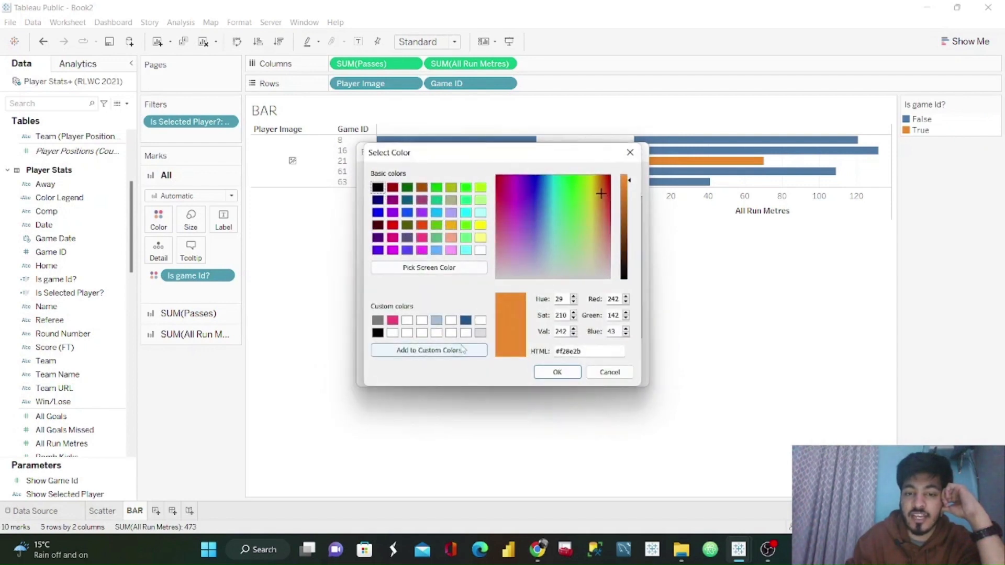
left_click(465, 320)
left_click(557, 372)
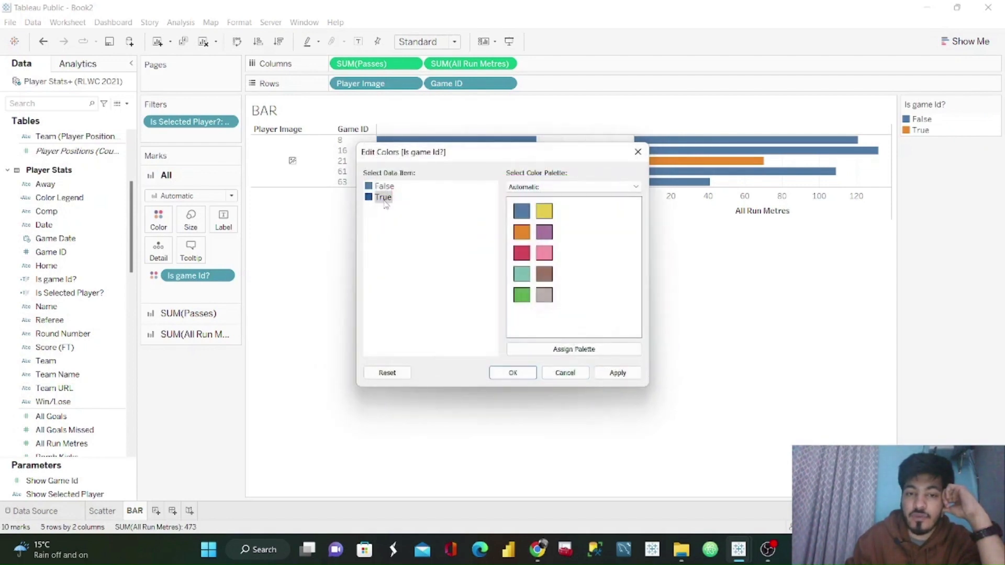
left_click(383, 188)
double_click(379, 187)
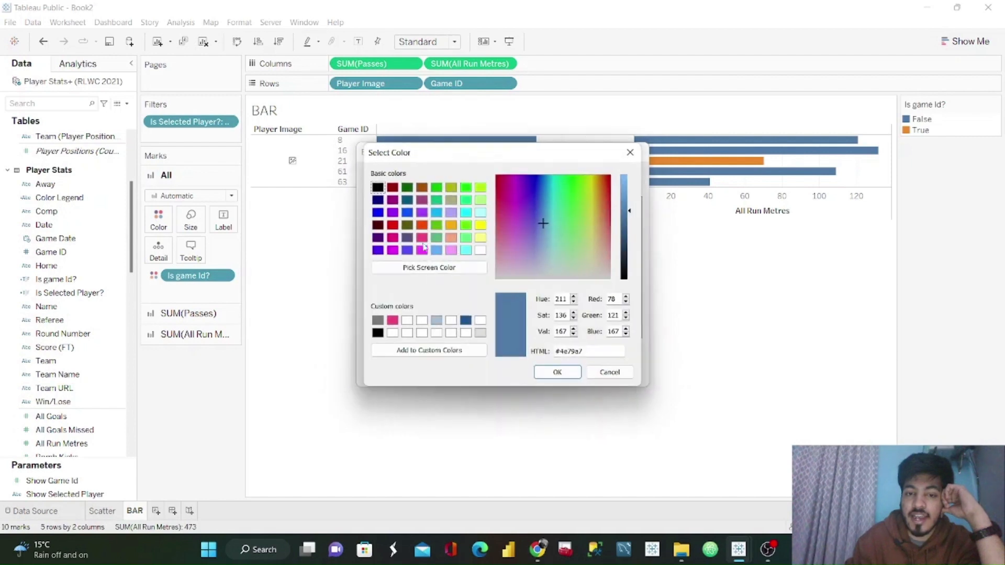
left_click(440, 321)
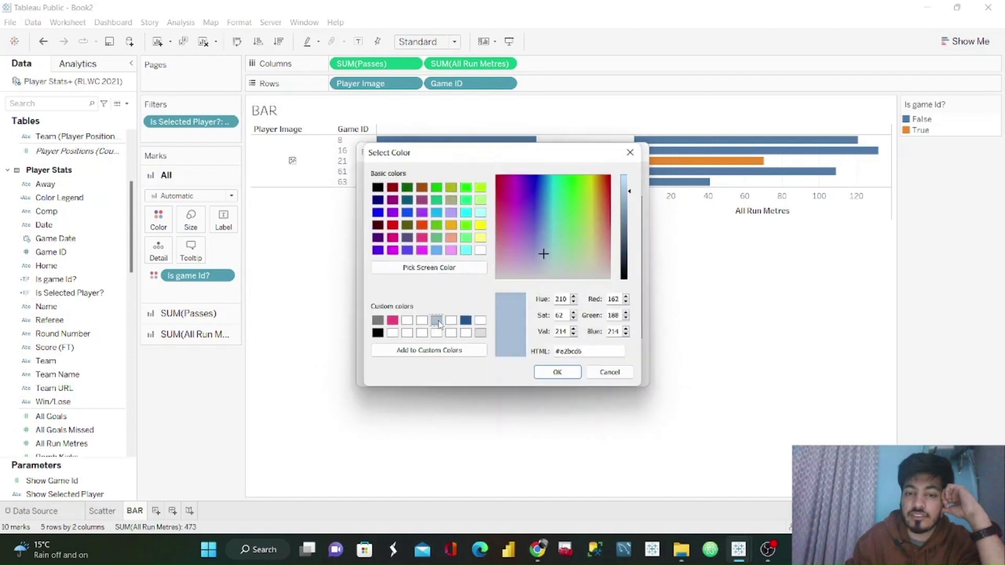
left_click(565, 372)
left_click(617, 373)
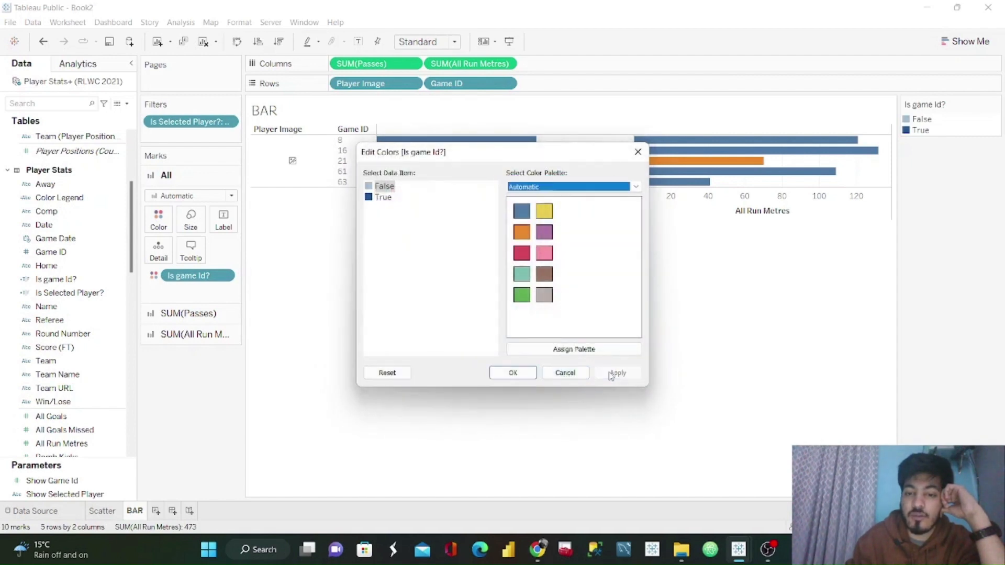
left_click(513, 373)
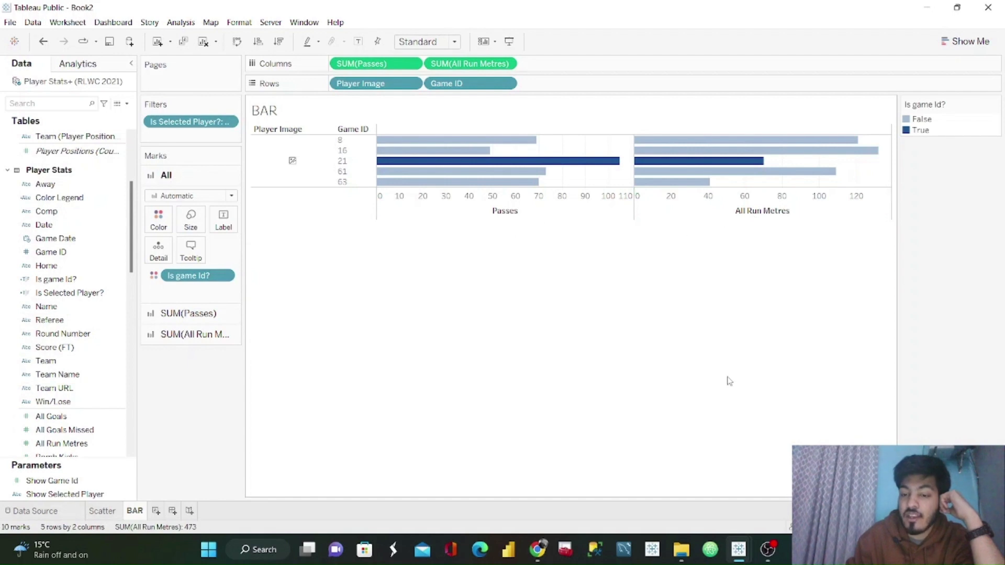
Step: Switch to the finished Image Role and Dynamic zone visibility workbook to examine its bar chart headers, and return to Book2
mouse_move(739, 550)
left_click(623, 476)
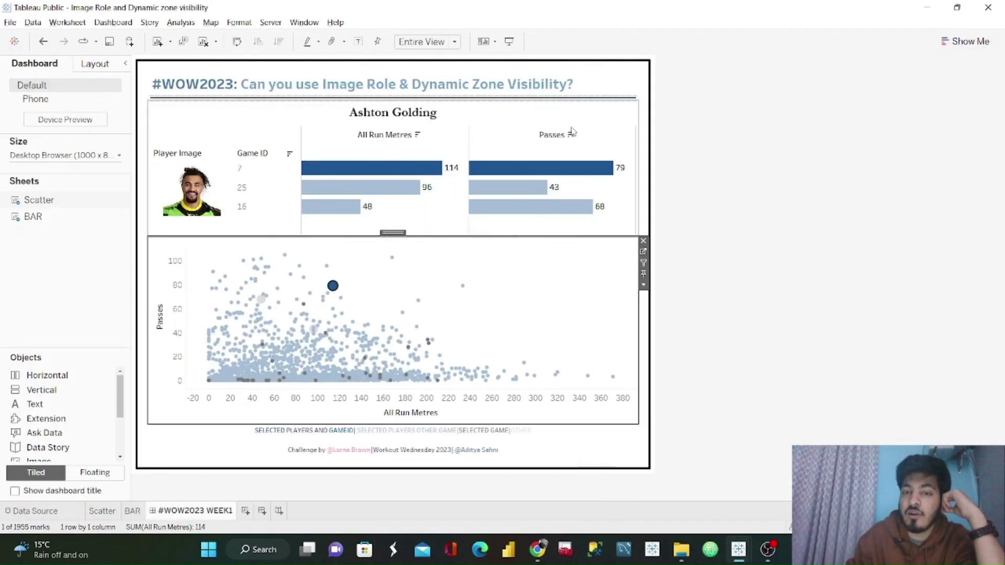
left_click(935, 8)
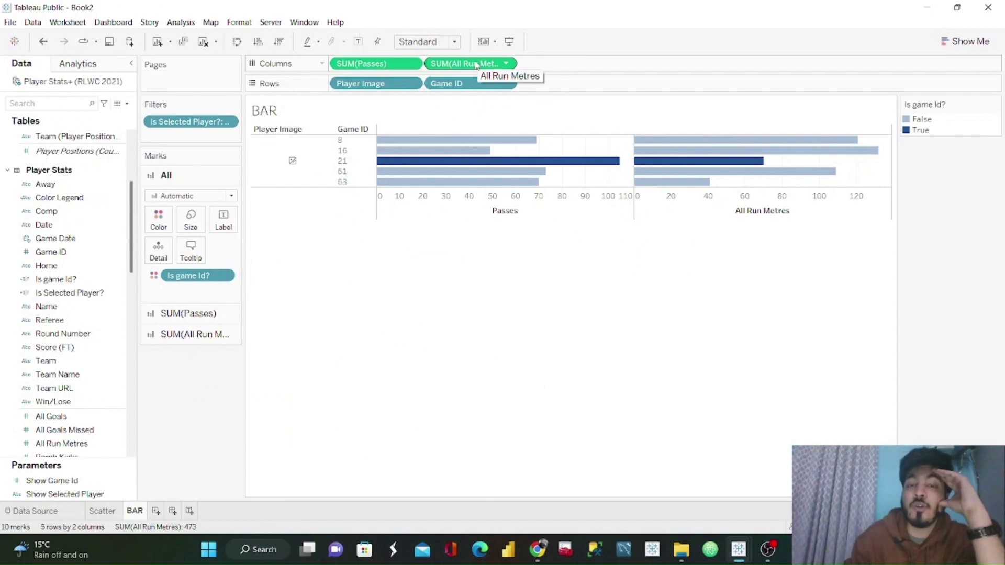
Step: Duplicate Passes and All Run Metres on Columns so that each measure appears twice, side by side
left_click_drag(476, 64, 572, 84)
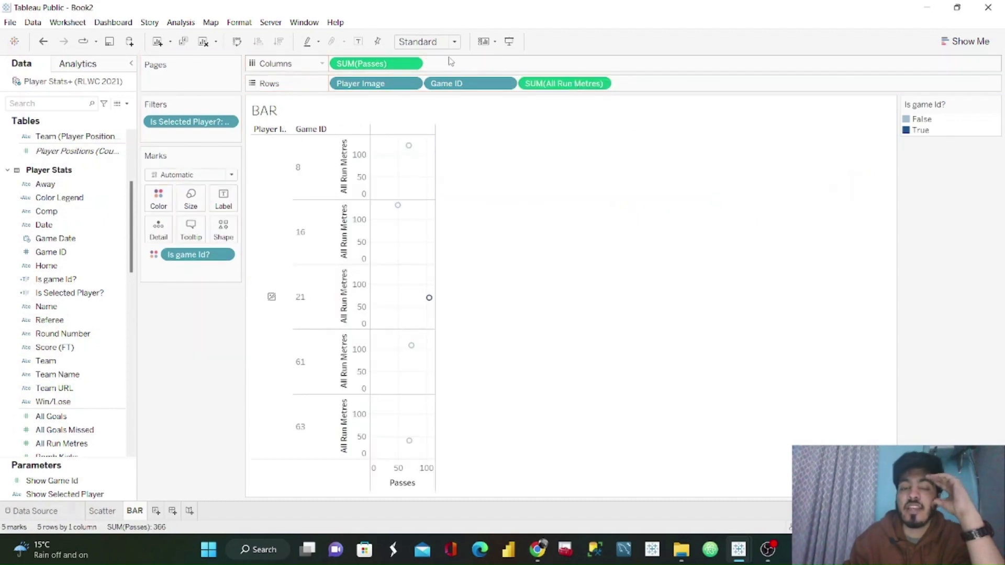
left_click_drag(366, 65, 471, 67)
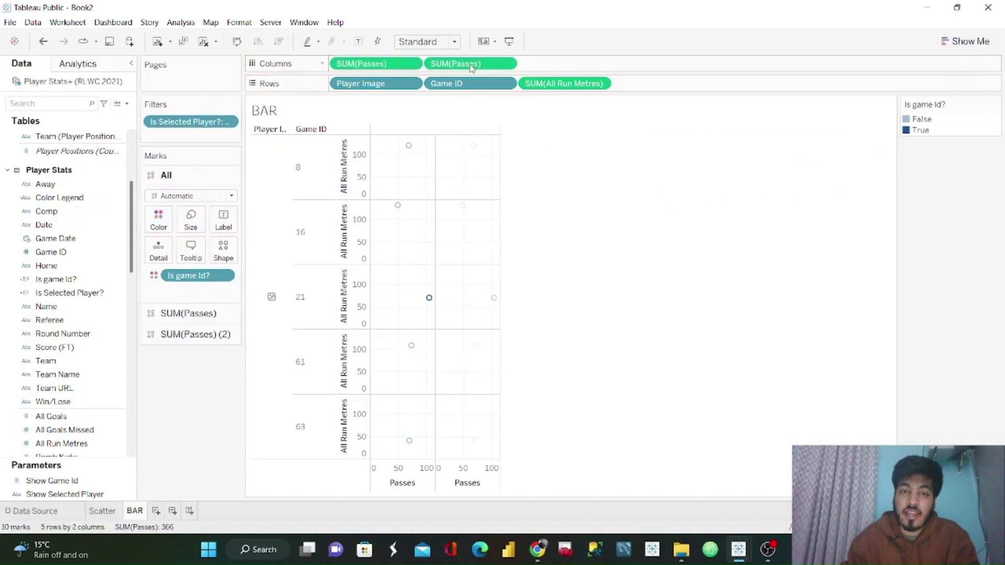
left_click_drag(573, 84, 649, 63)
mouse_move(427, 147)
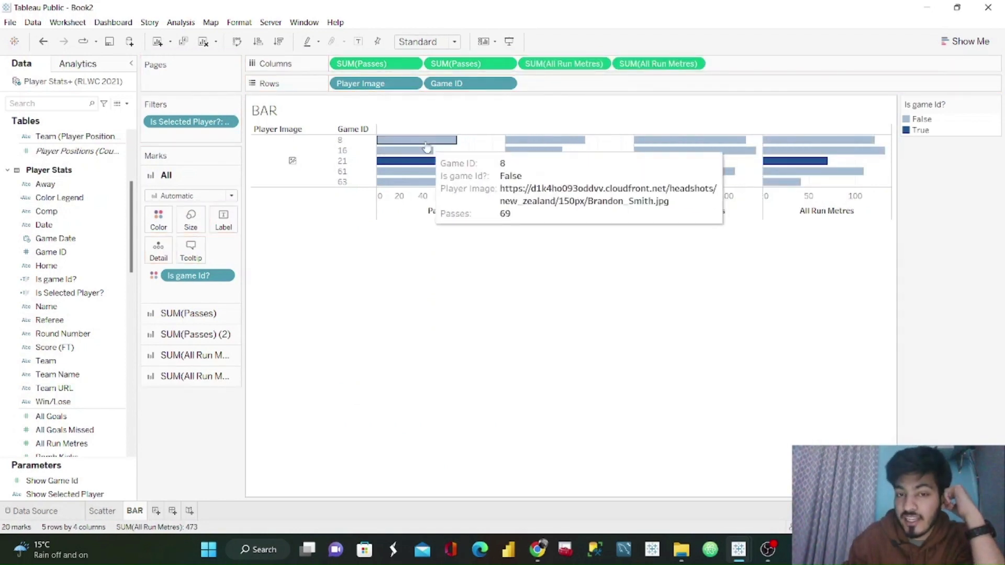
Step: Combine the two Passes measures into a dual-axis chart
left_click(506, 63)
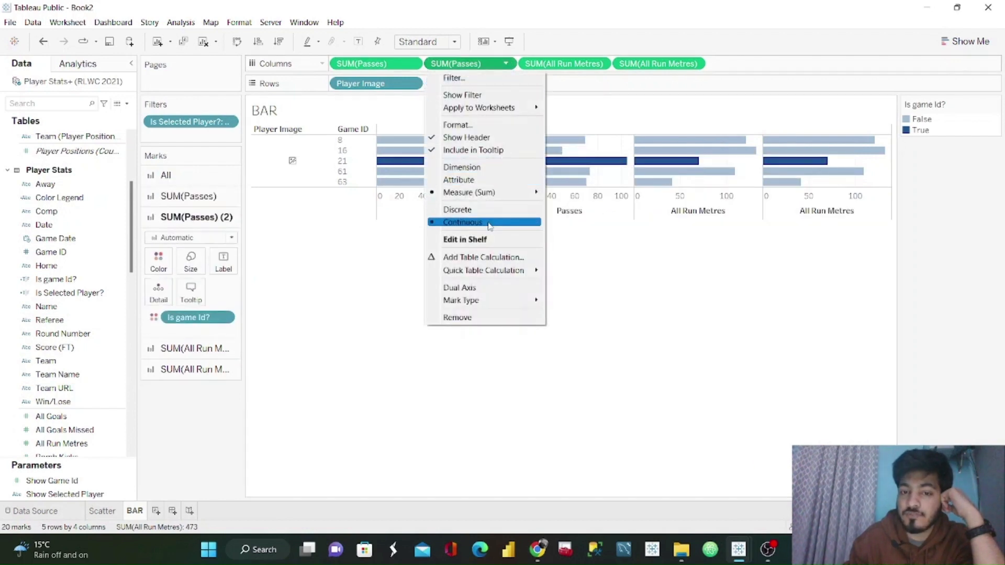
left_click(459, 287)
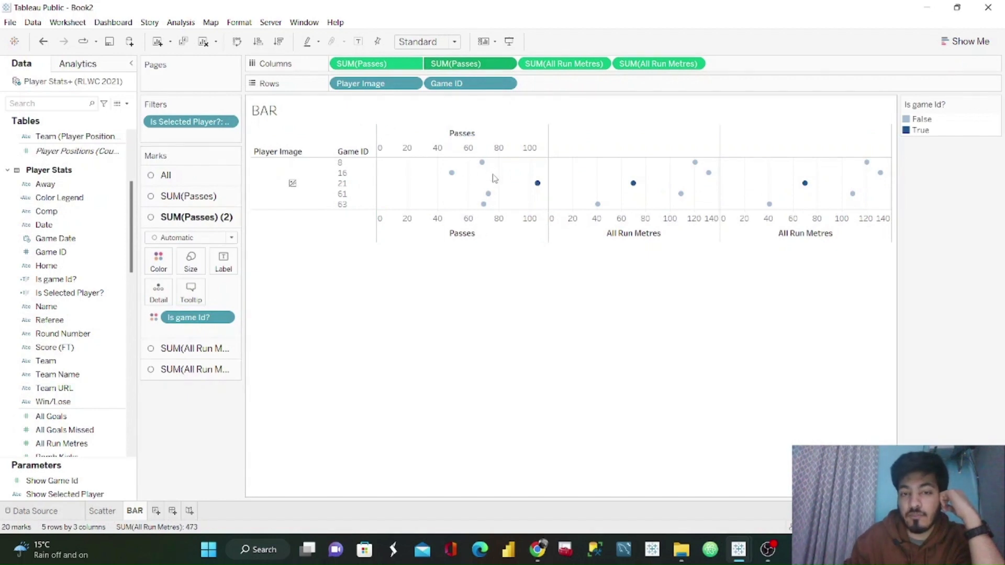
left_click(197, 238)
left_click(406, 294)
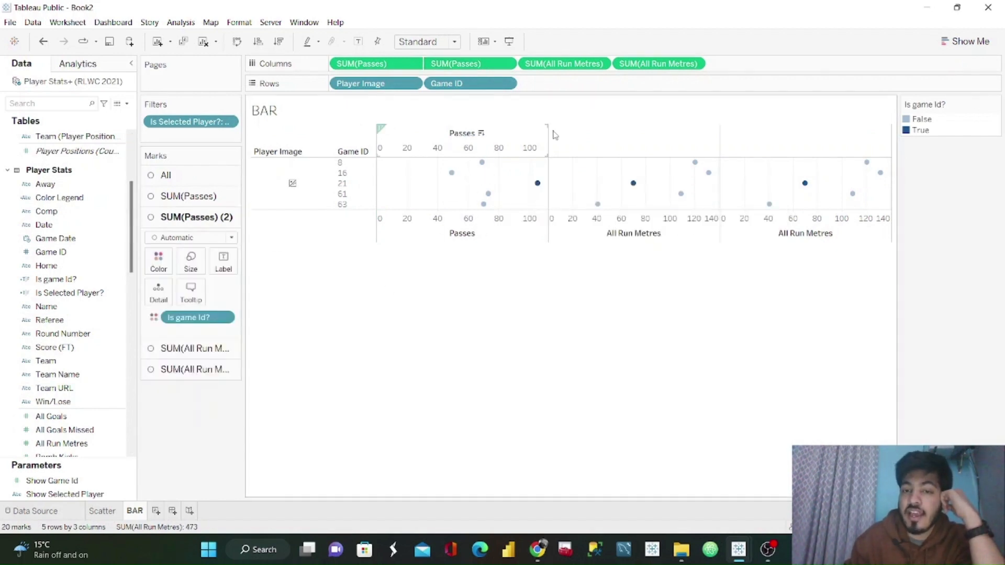
Step: Combine the two All Run Metres measures into a dual-axis chart and set the mark type of all measures to Bar
left_click(697, 65)
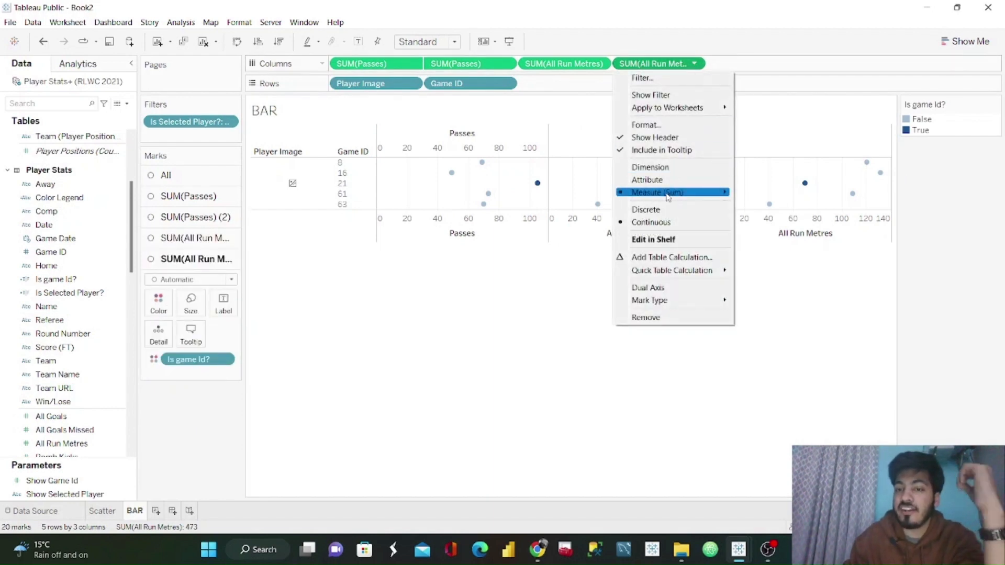
left_click(657, 287)
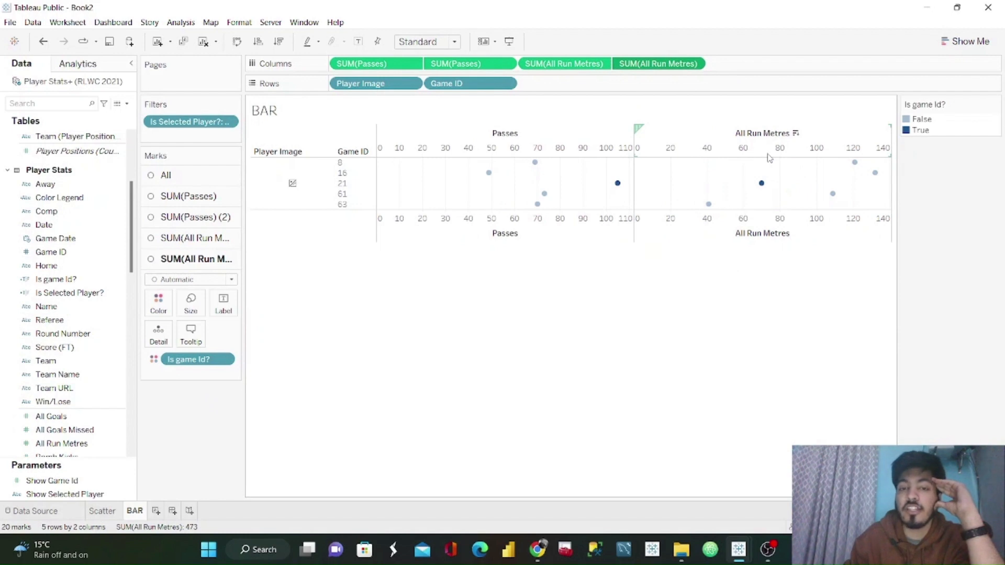
left_click(184, 177)
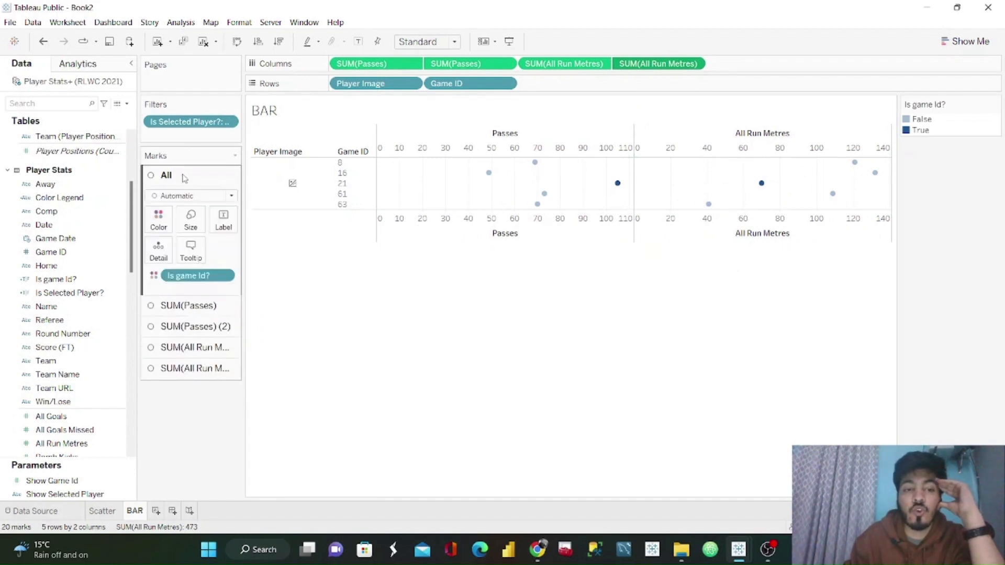
left_click(202, 196)
left_click(180, 225)
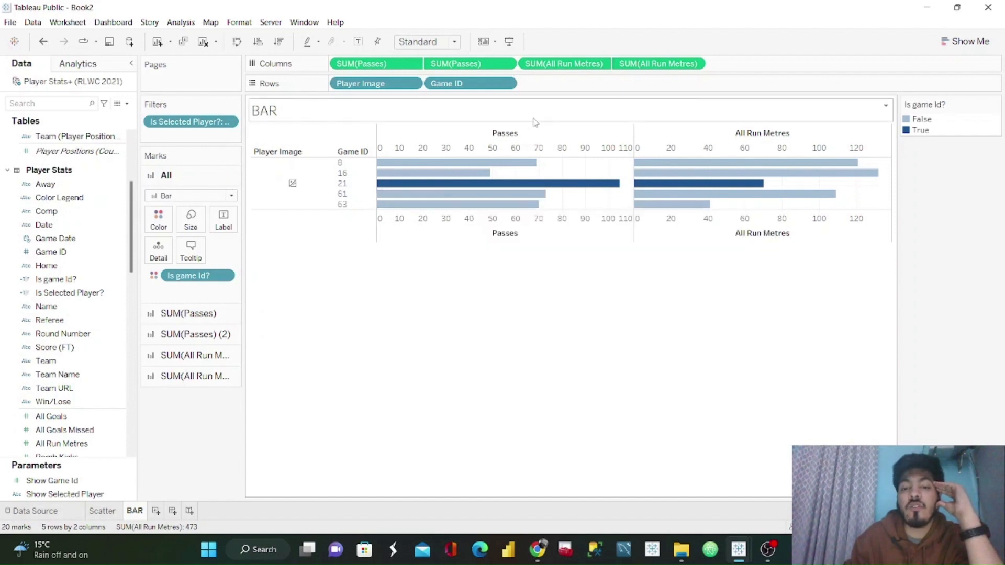
Step: Clear the title of the Passes axis below the bars and set its major and minor tick marks to None
right_click(561, 226)
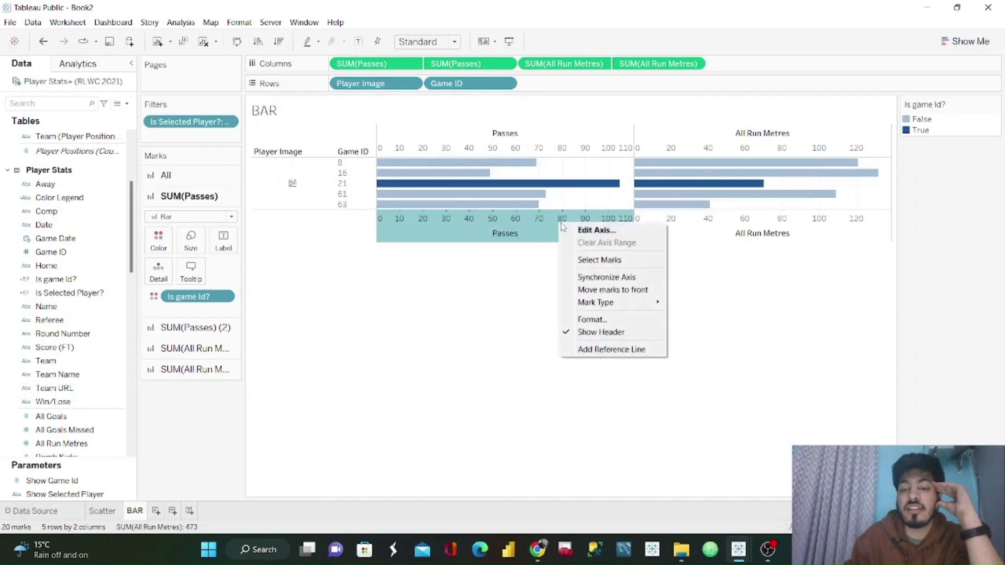
left_click(605, 233)
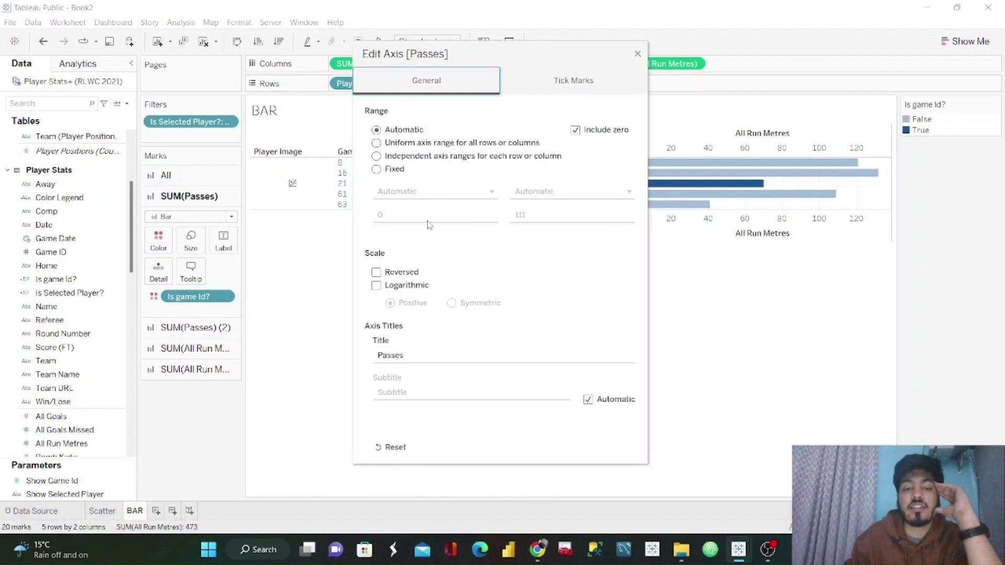
double_click(413, 355)
key("BackSpace")
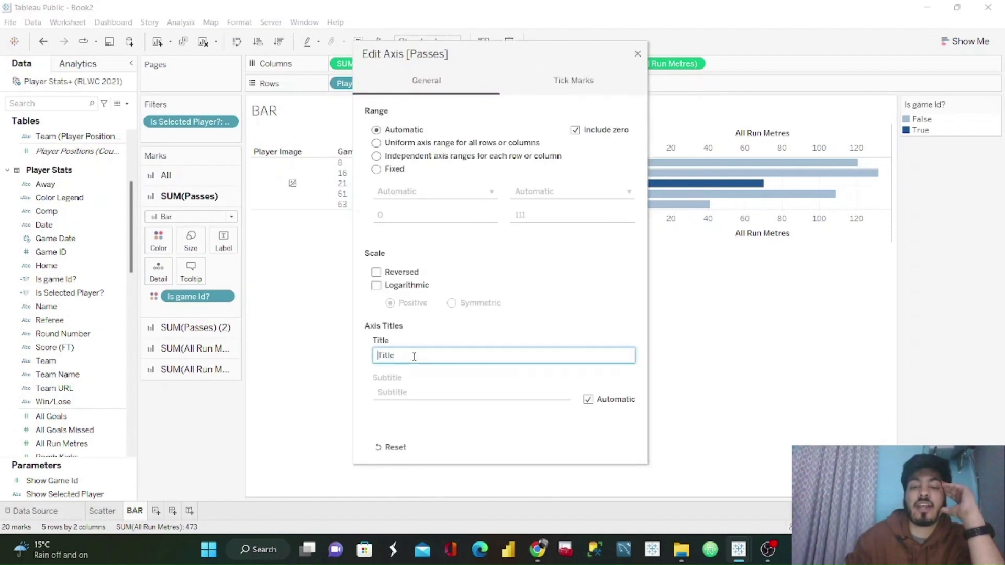
left_click(575, 80)
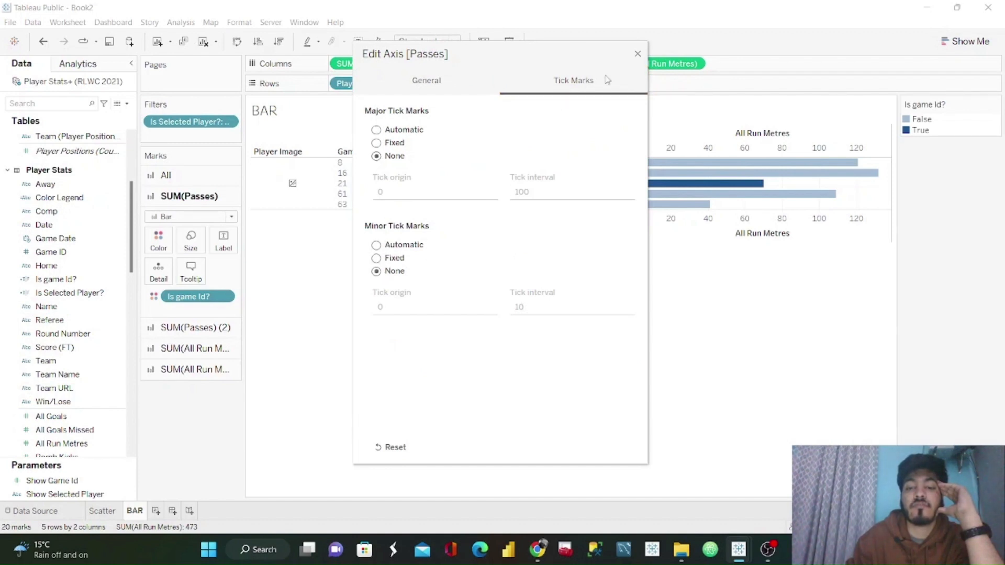
left_click(637, 54)
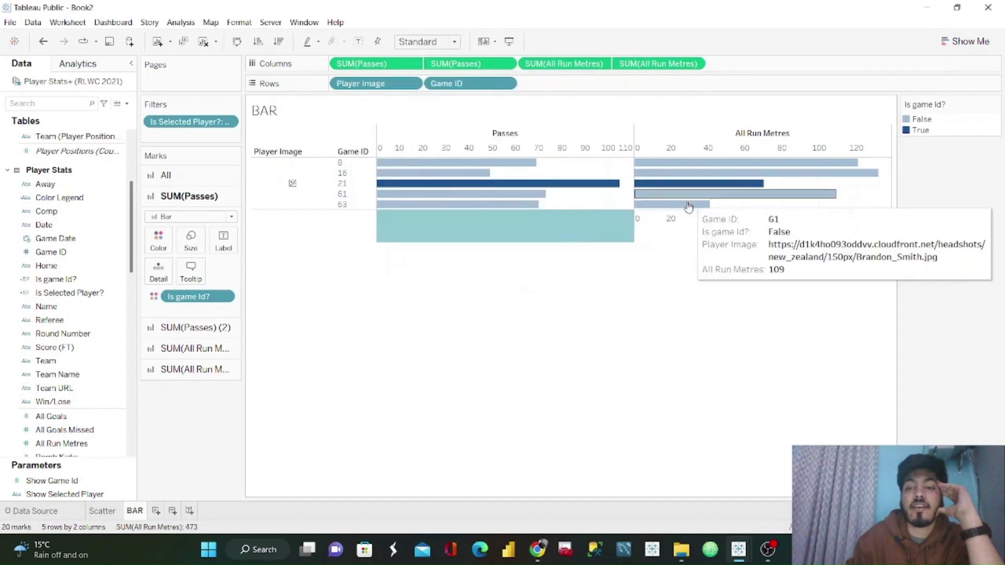
Step: Clear the title of the All Run Metres axis below the bars and set its major tick marks to None
right_click(719, 227)
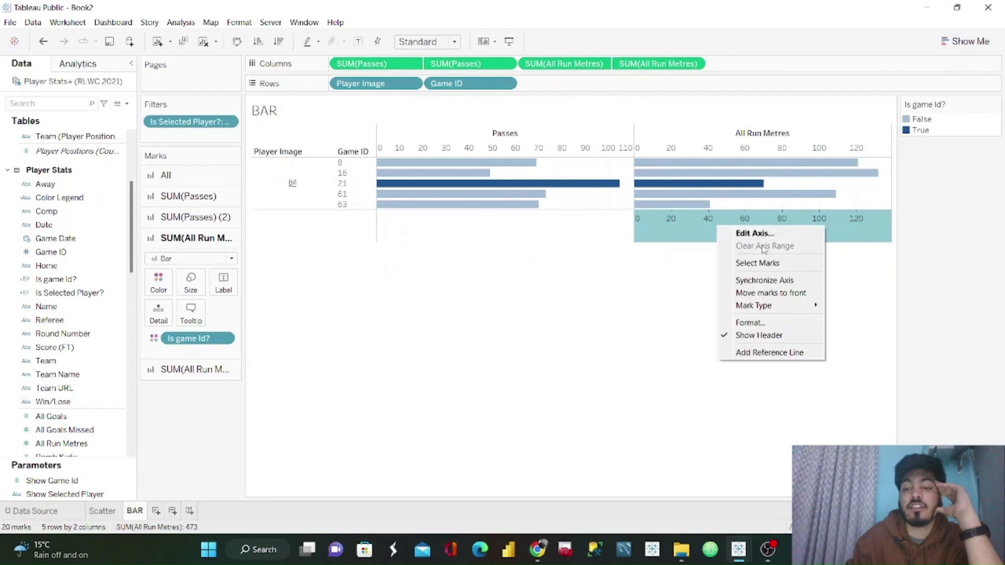
left_click(763, 235)
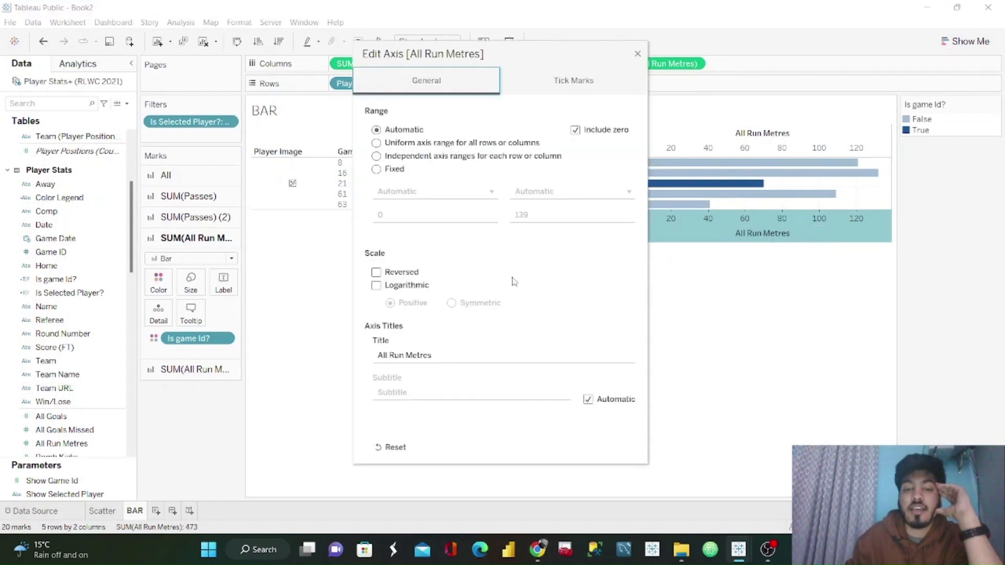
left_click(446, 348)
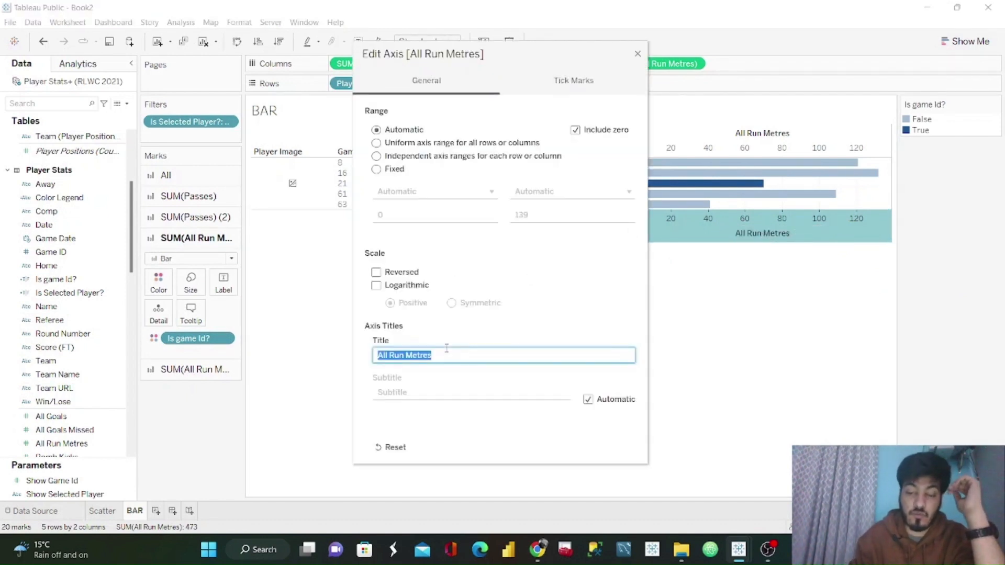
key("BackSpace")
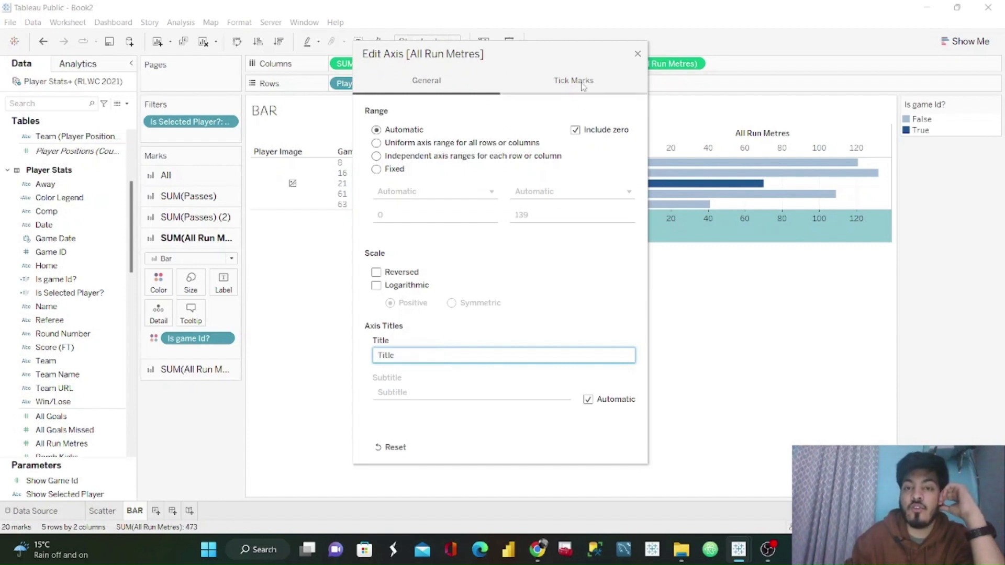
left_click(583, 83)
left_click(387, 158)
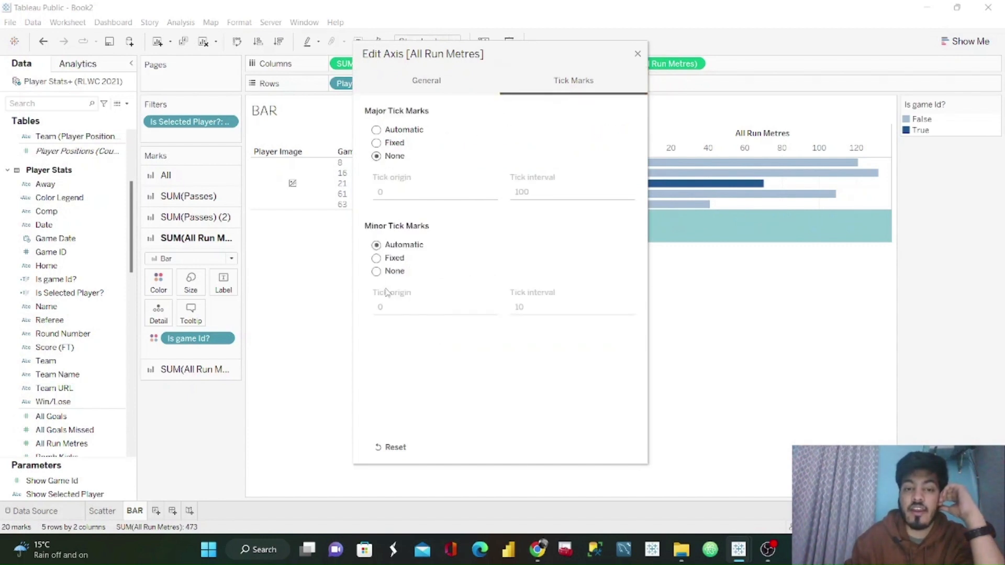
left_click(637, 56)
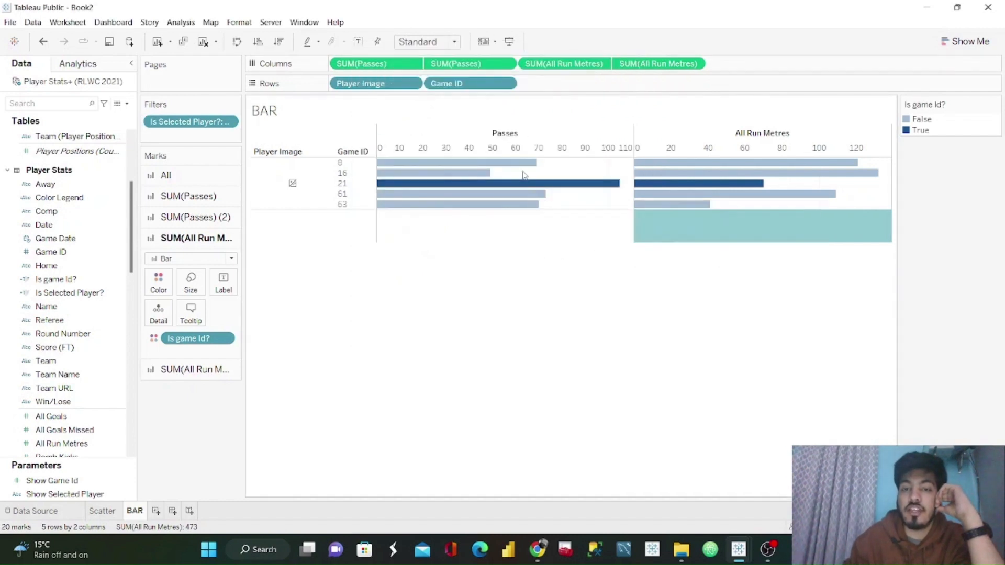
Step: Set the major and minor tick marks of the Passes axis above the bars to None, keeping its title
right_click(545, 148)
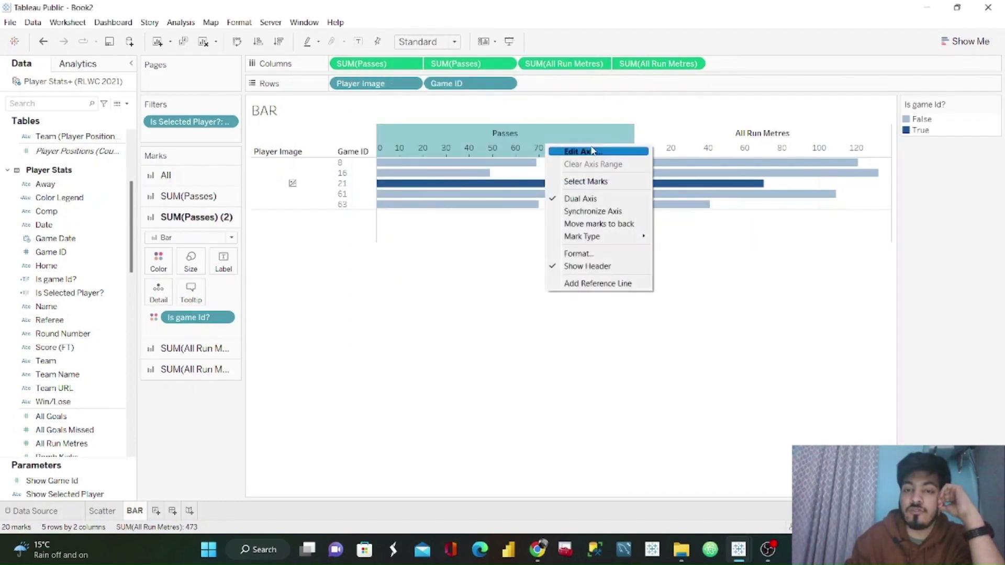
left_click(591, 151)
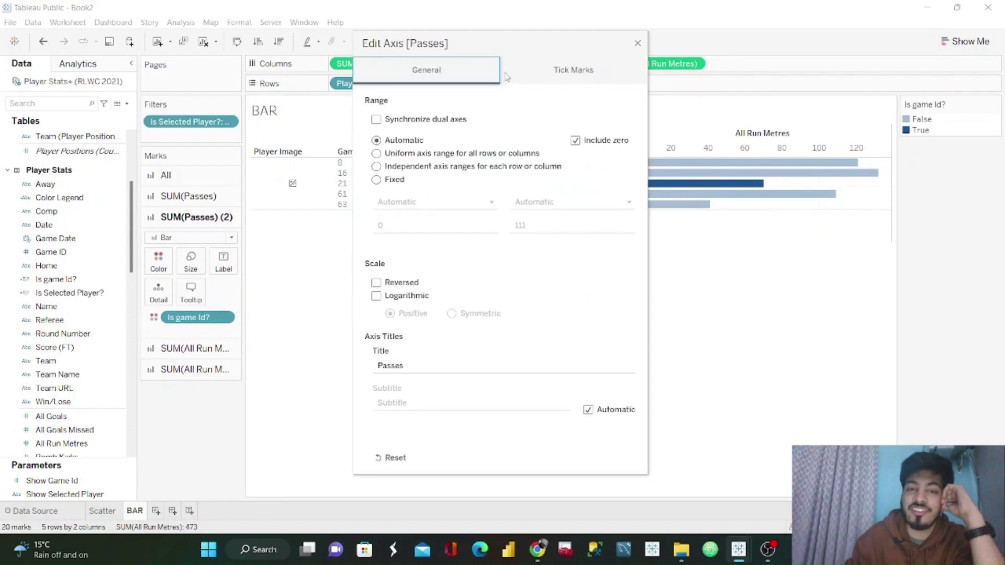
double_click(418, 363)
key("BackSpace")
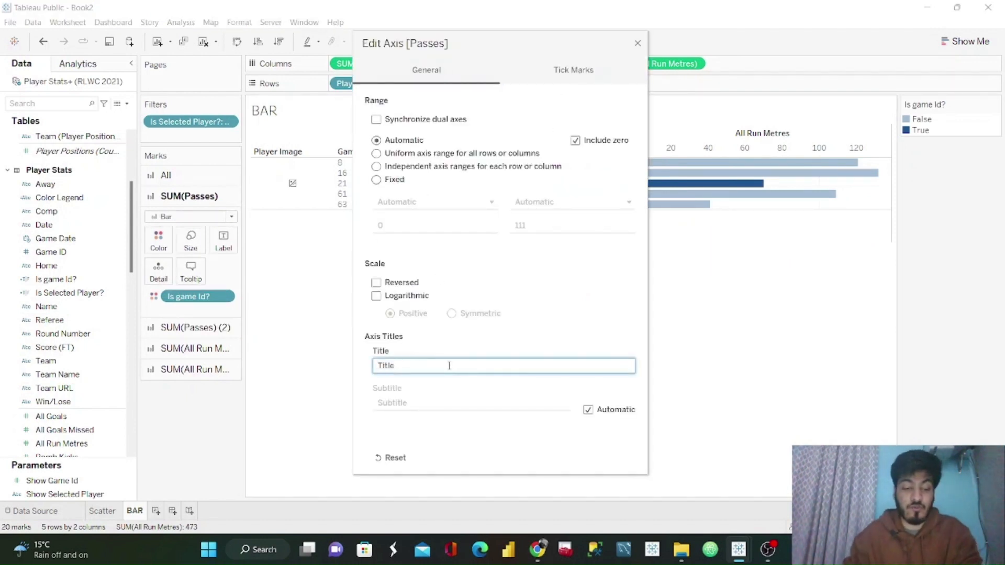
key("ctrl+z")
left_click(584, 74)
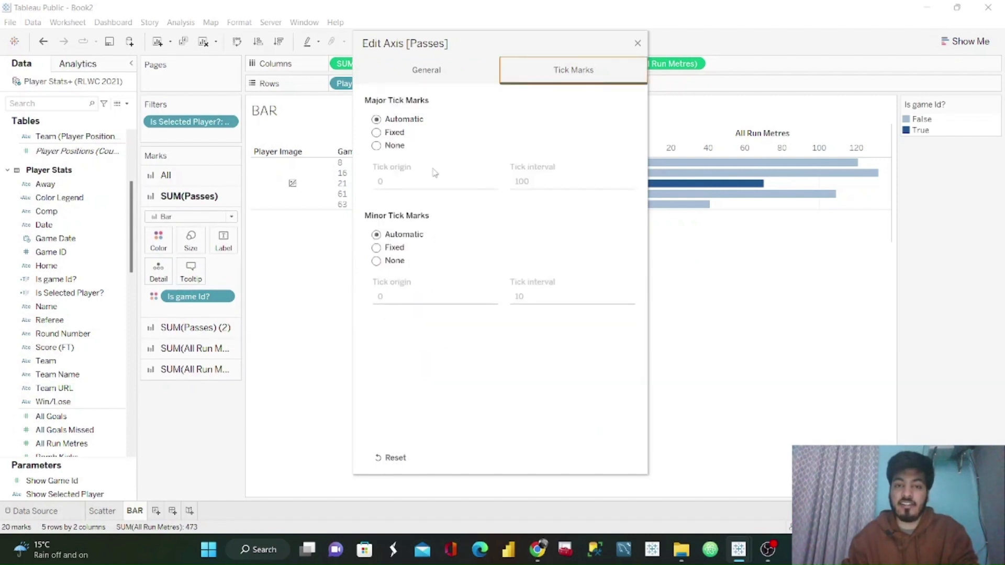
left_click(376, 145)
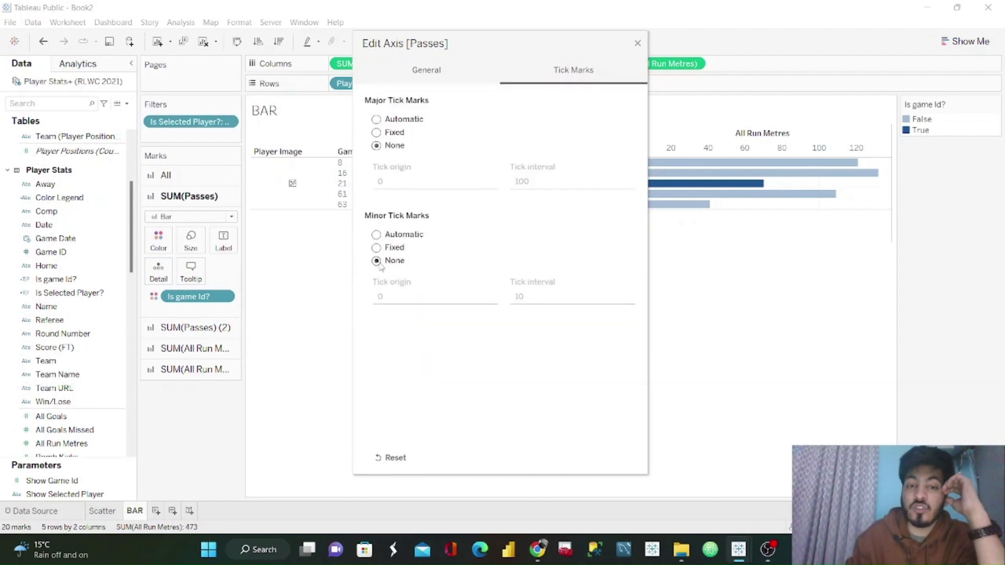
left_click(637, 44)
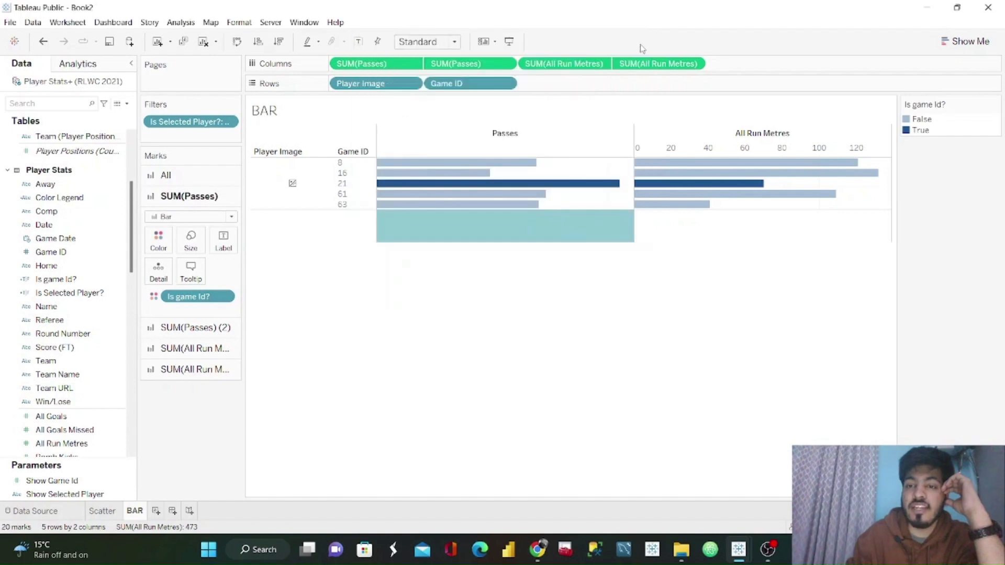
Step: Set the major tick marks of the All Run Metres axis above the bars to None
right_click(726, 152)
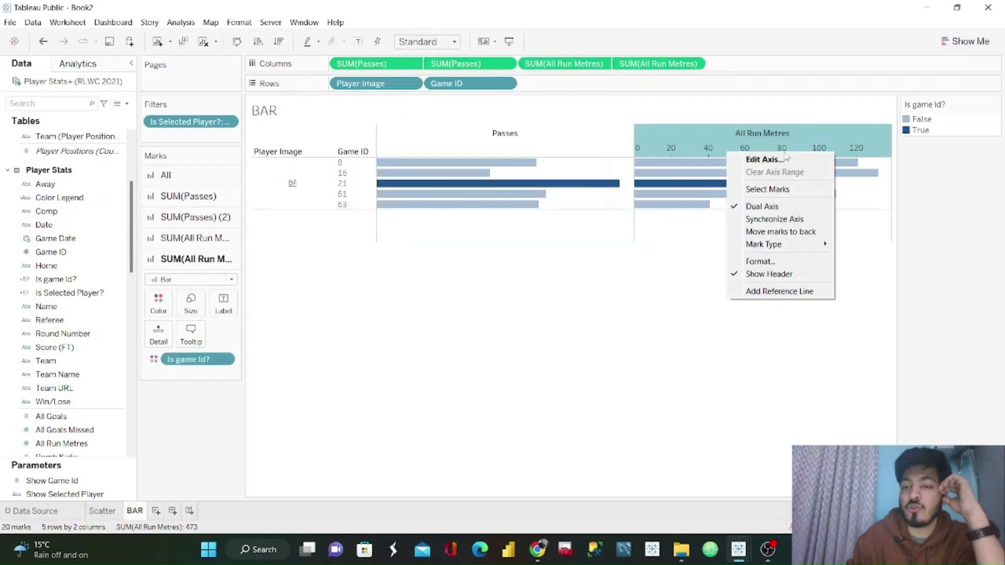
left_click(775, 160)
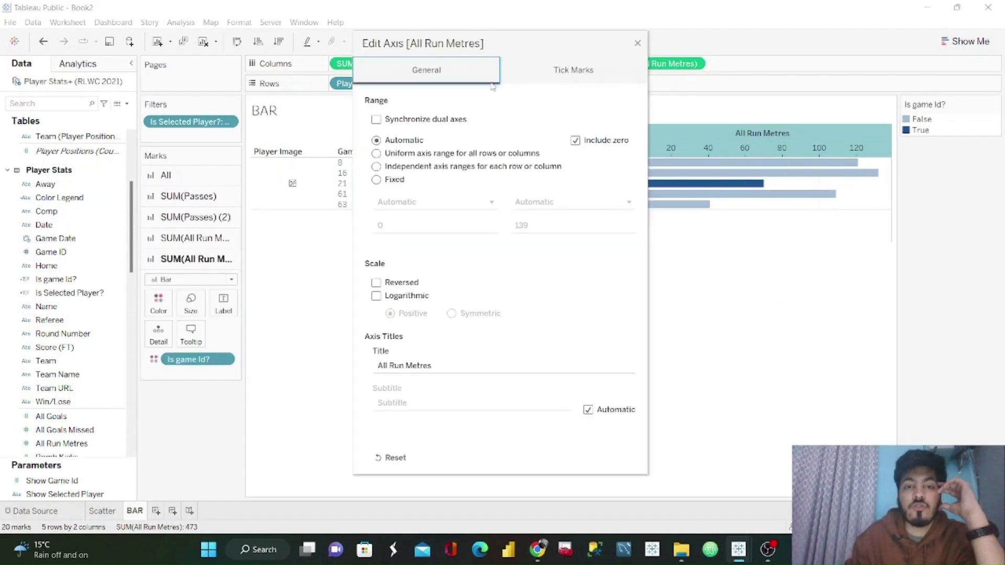
left_click(601, 68)
left_click(376, 146)
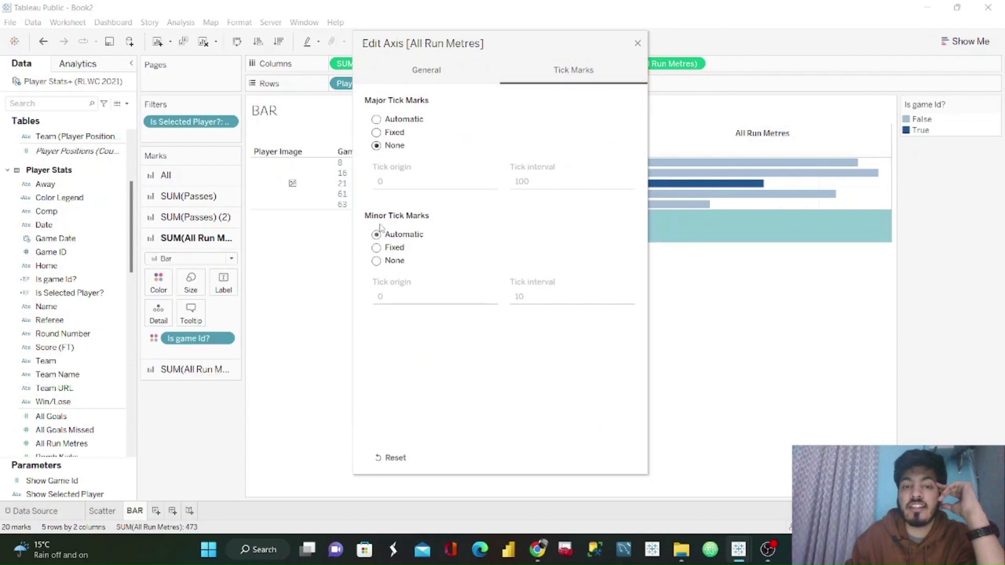
left_click(638, 43)
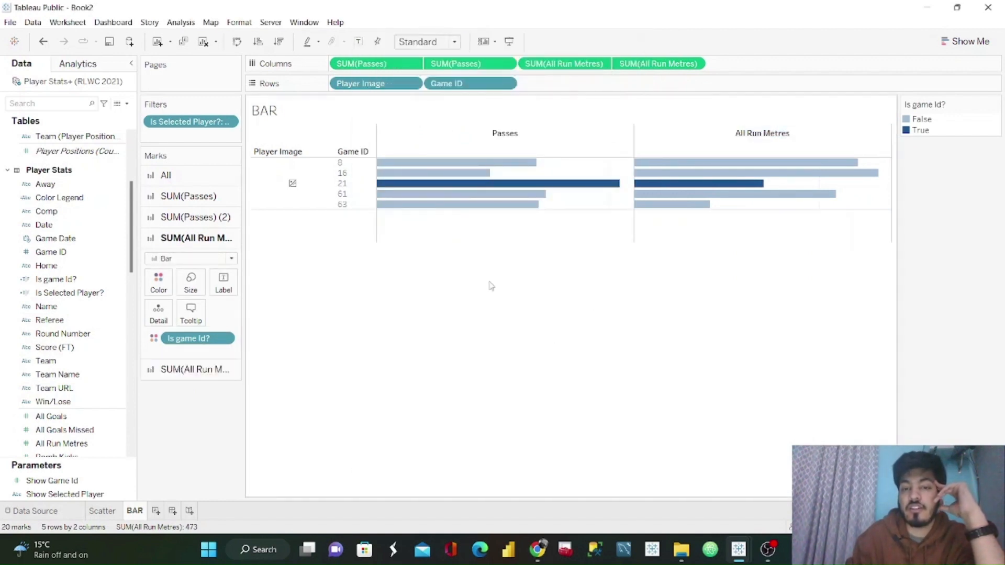
Step: Fit the bar chart to Entire View and show mark labels on the bars
left_click(446, 41)
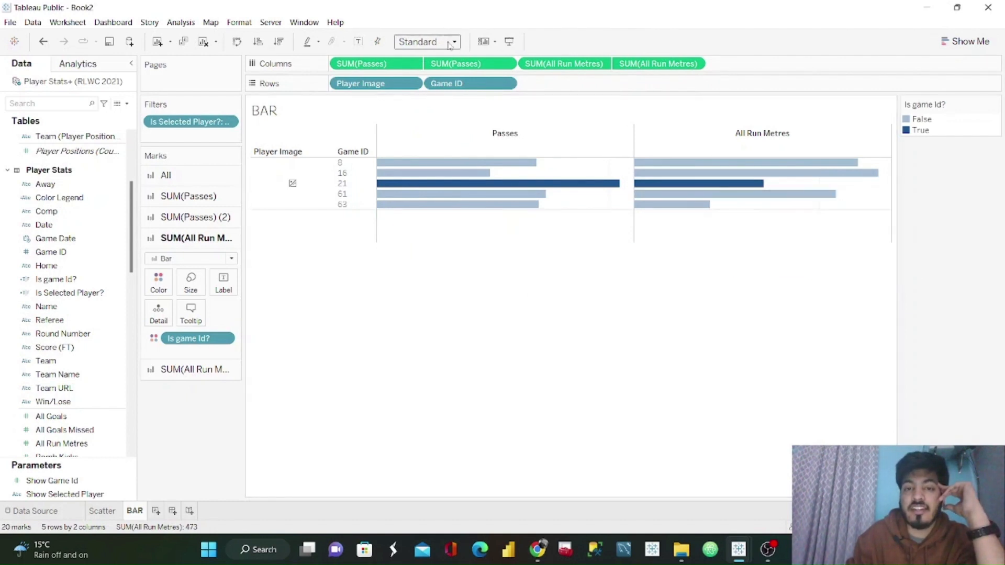
left_click(436, 90)
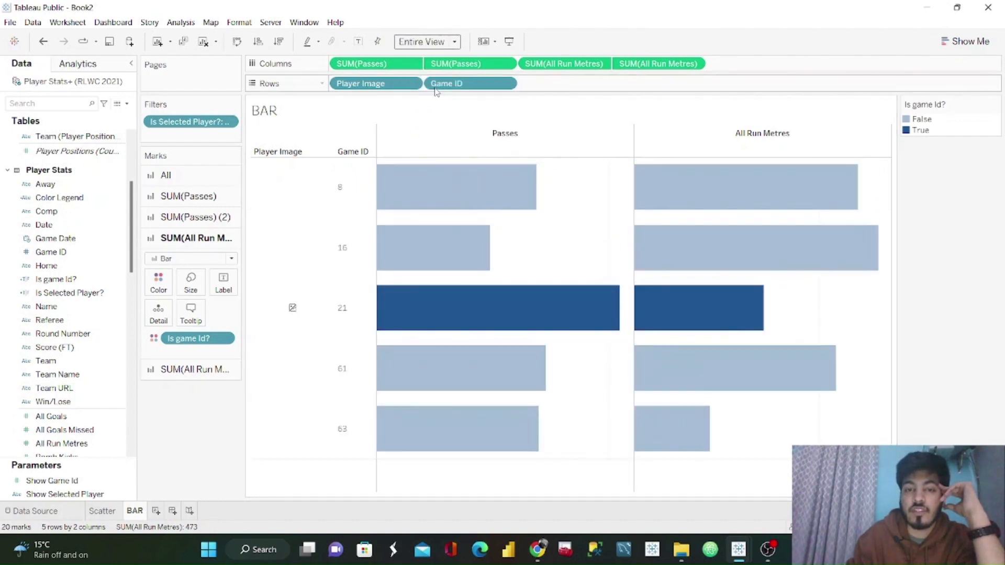
left_click(359, 42)
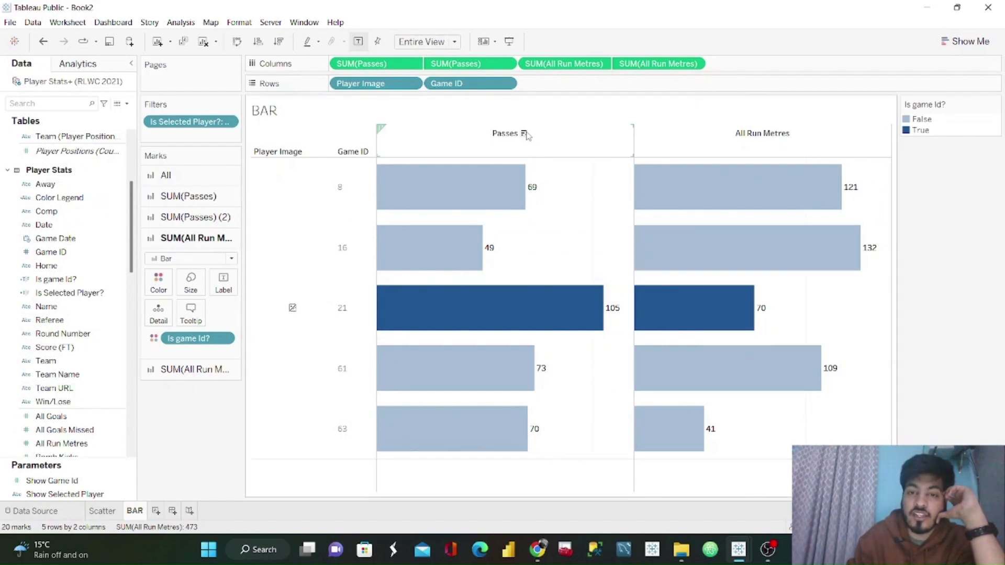
Step: Sort the Game IDs in descending order by Passes, trying the descending All Run Metres sort before returning to Passes
left_click(524, 133)
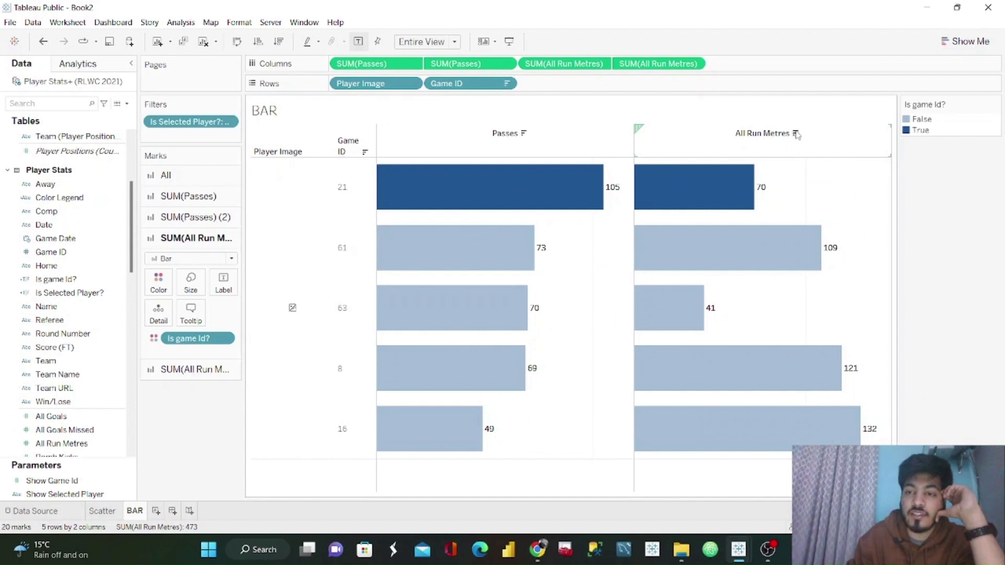
left_click(796, 134)
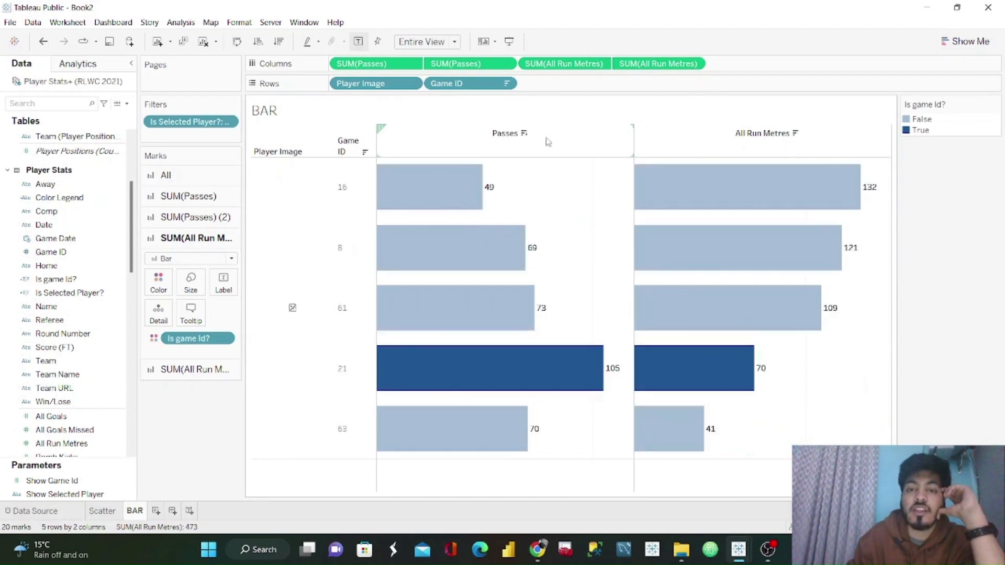
left_click(523, 134)
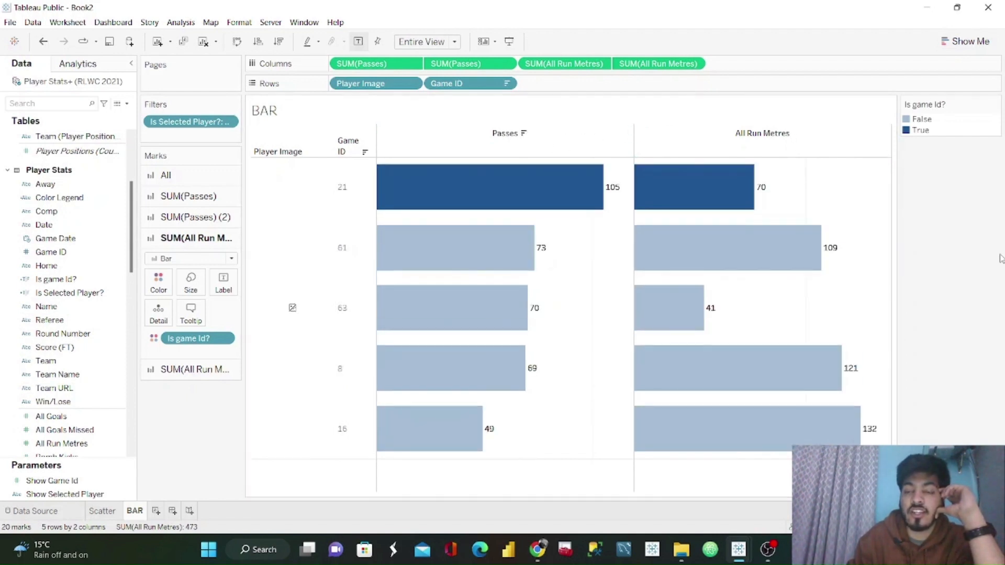
left_click(506, 64)
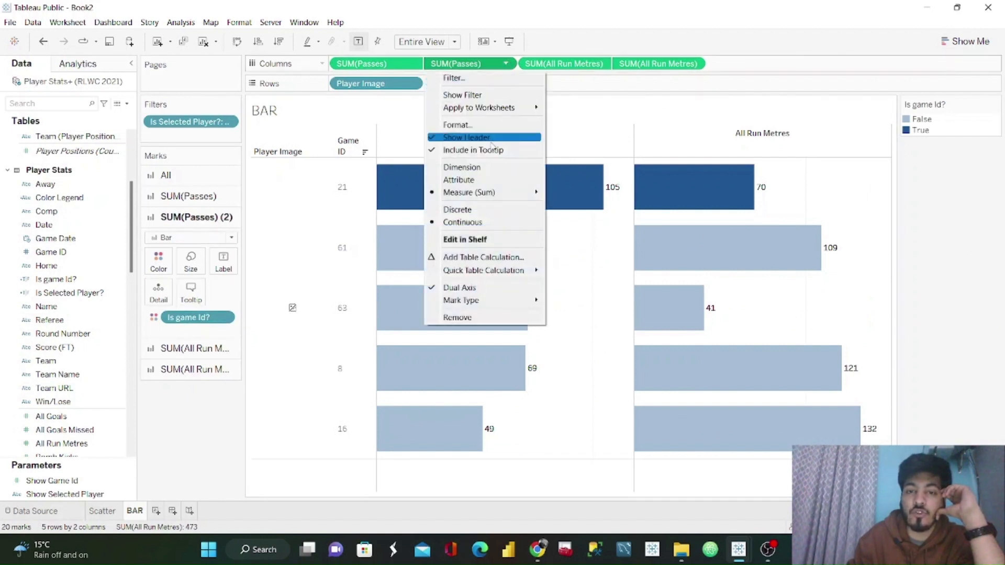
left_click(957, 261)
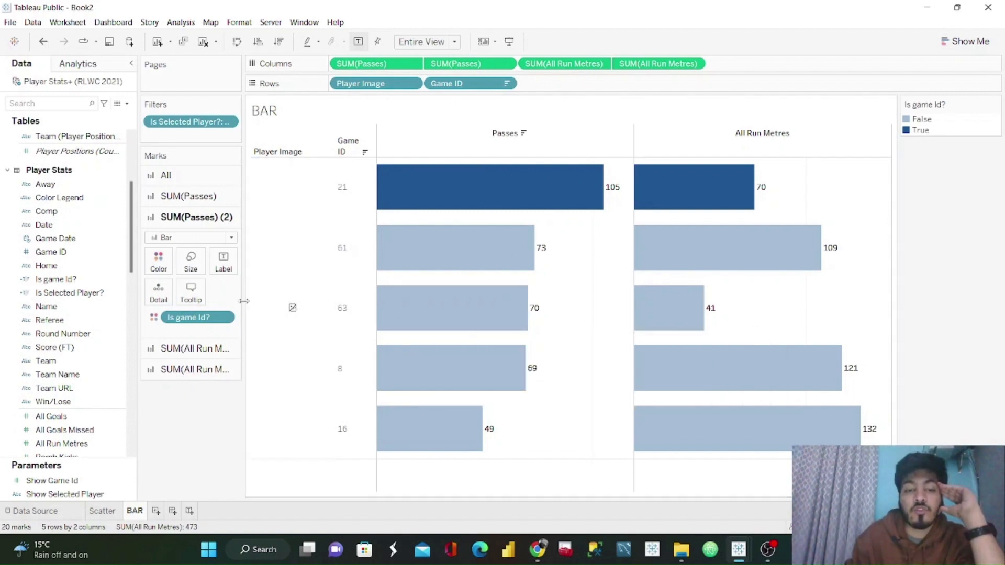
mouse_move(806, 242)
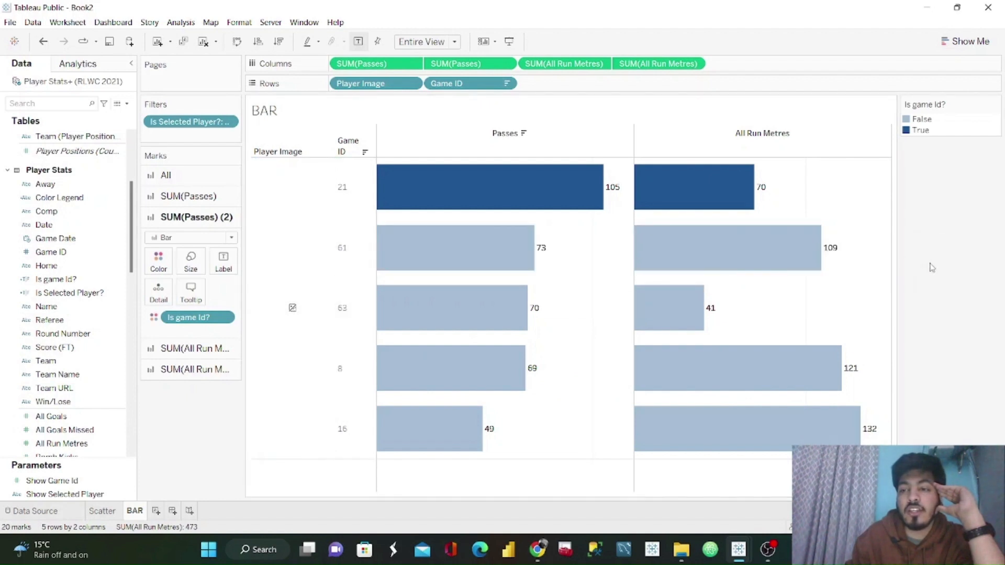
mouse_move(288, 272)
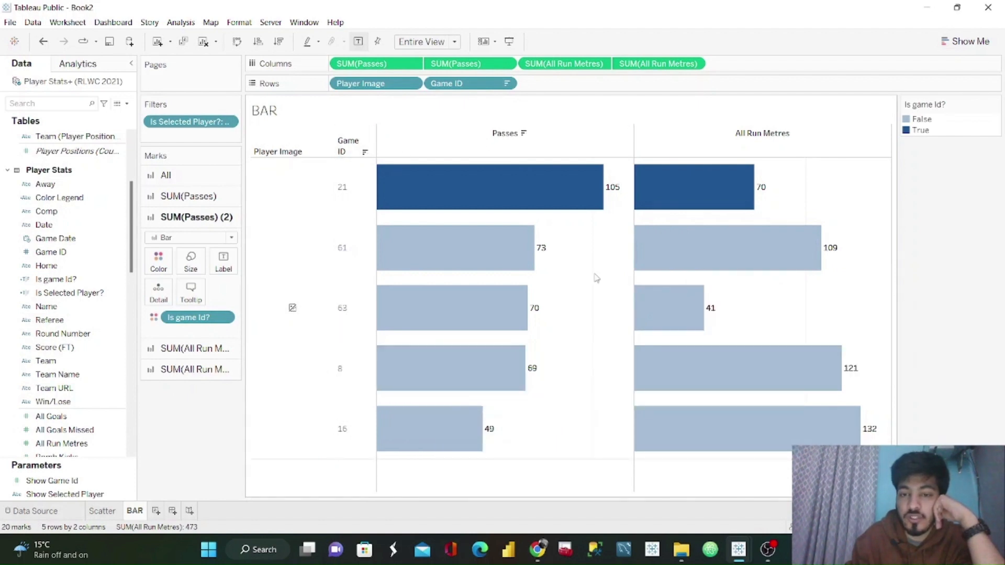
Step: Set the BAR sheet's grid lines to None
right_click(585, 276)
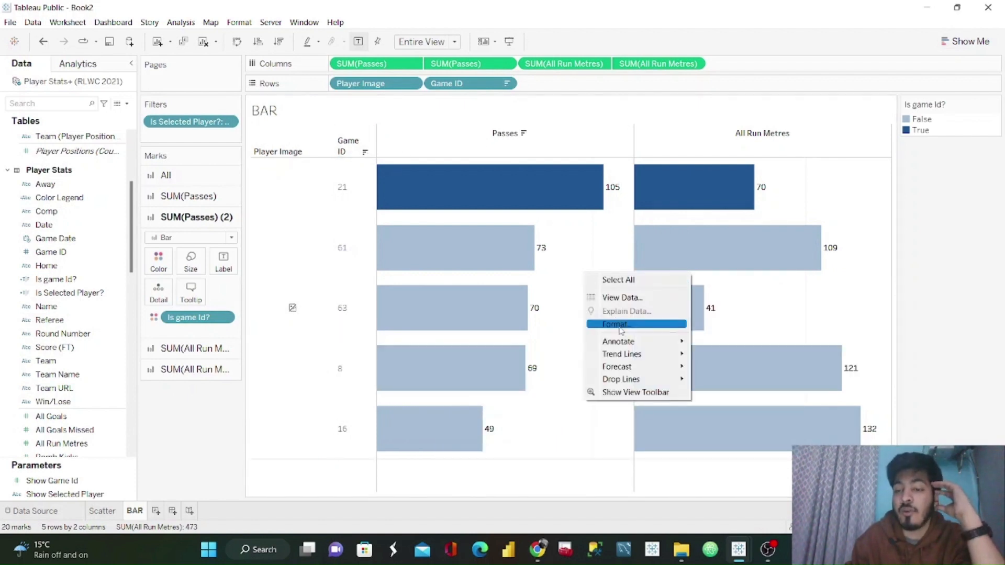
left_click(620, 325)
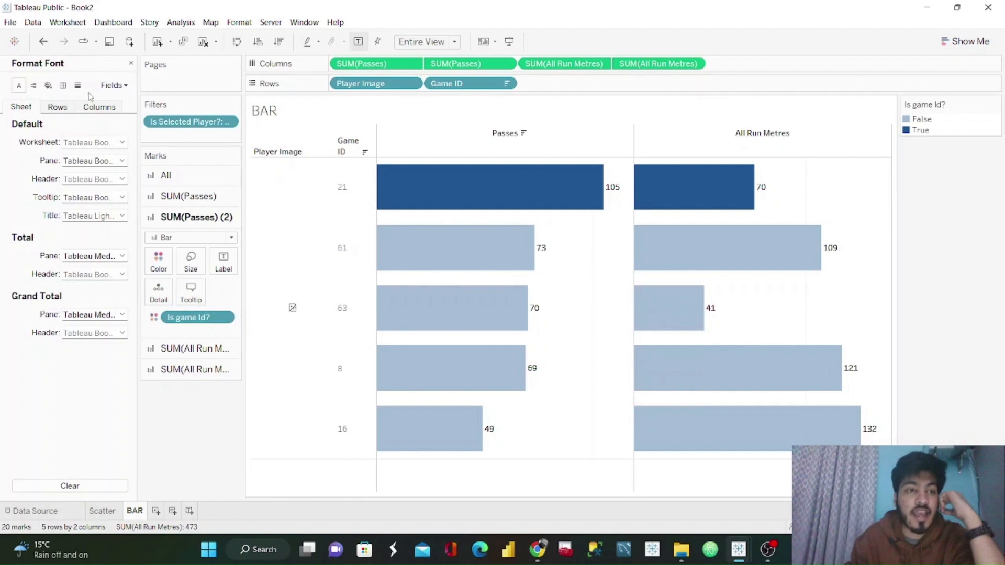
left_click(78, 85)
left_click(91, 141)
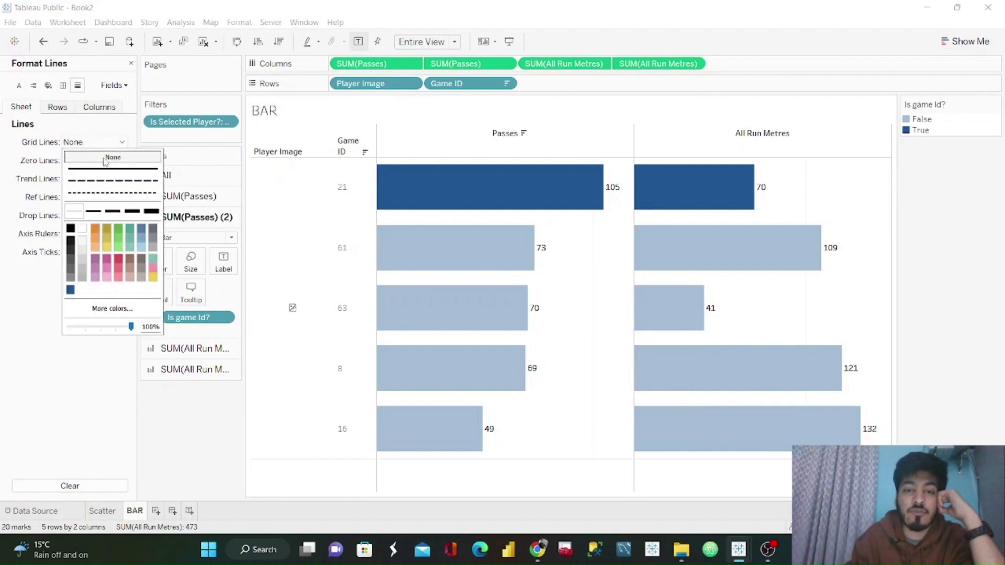
left_click(18, 386)
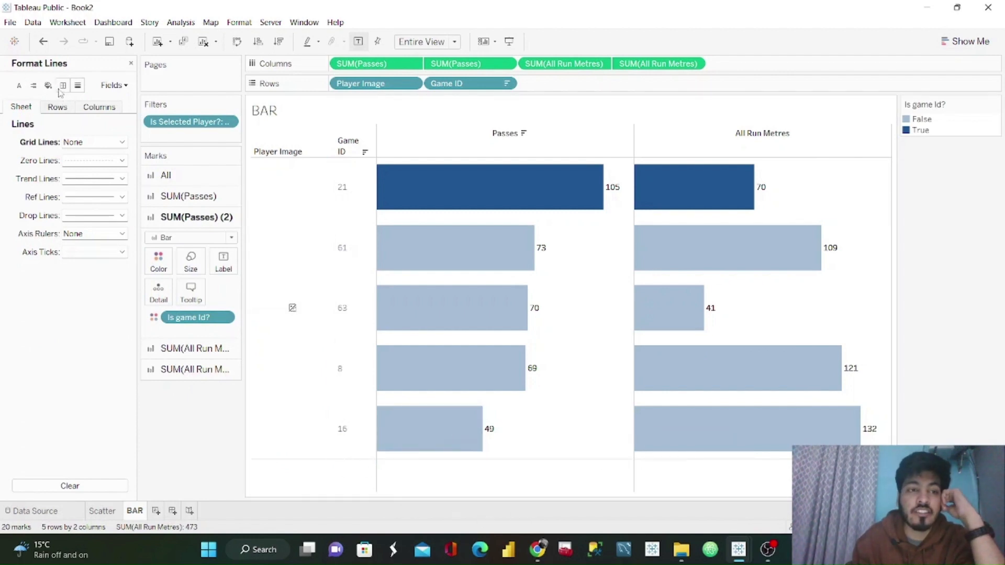
Step: Set the pane border of the BAR sheet's row divider to None and close the formatting options
left_click(61, 88)
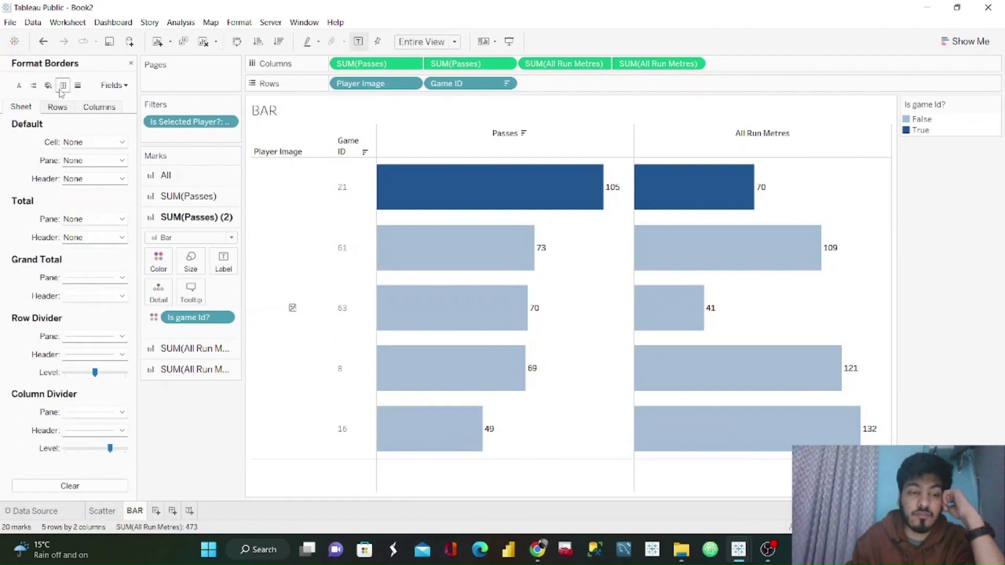
left_click(123, 337)
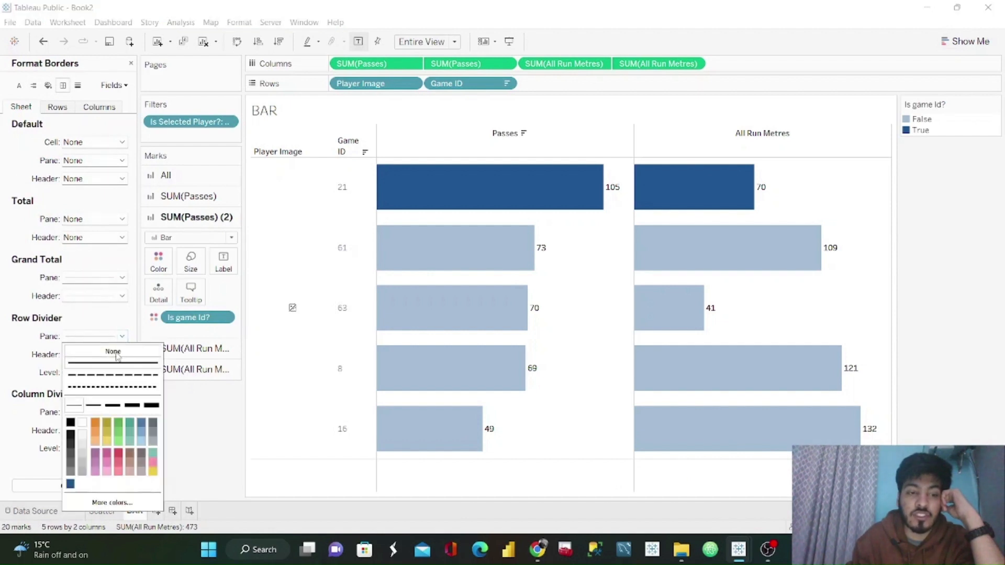
left_click(29, 256)
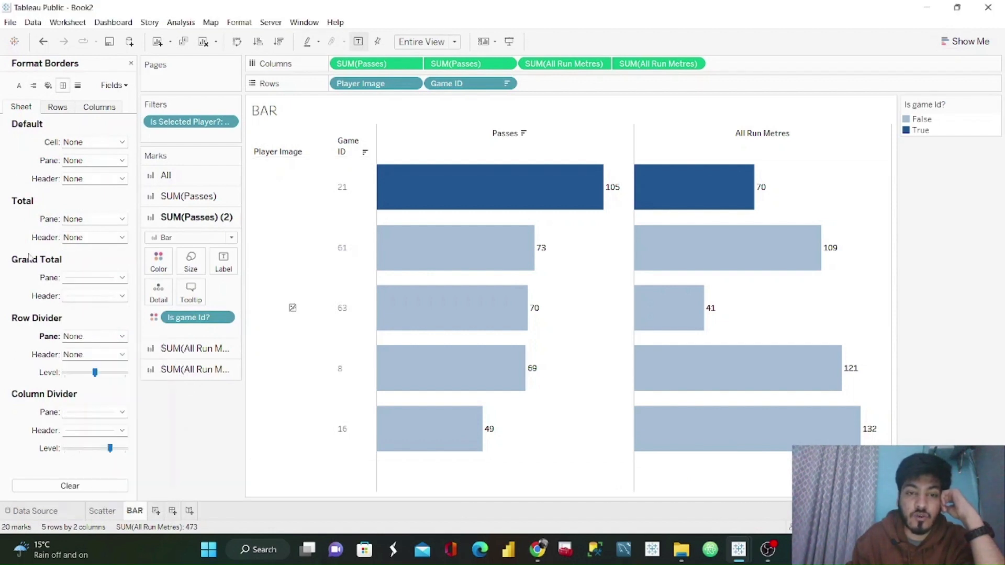
left_click(130, 63)
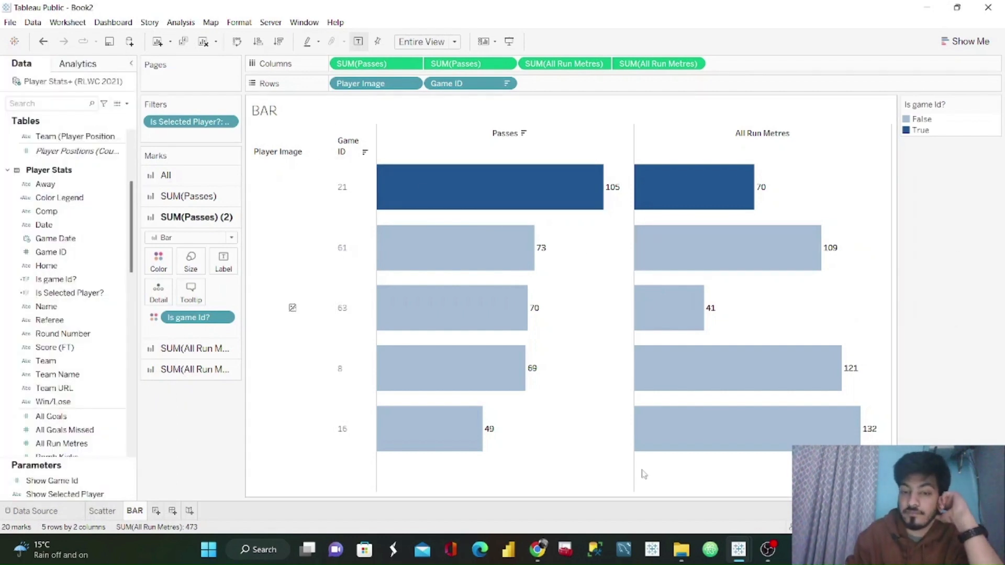
left_click(110, 512)
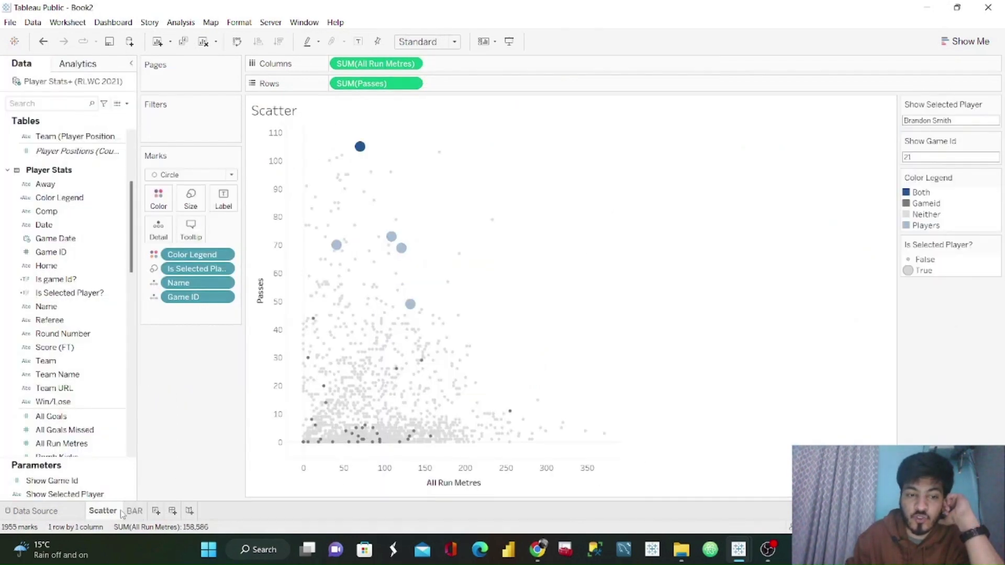
left_click(134, 512)
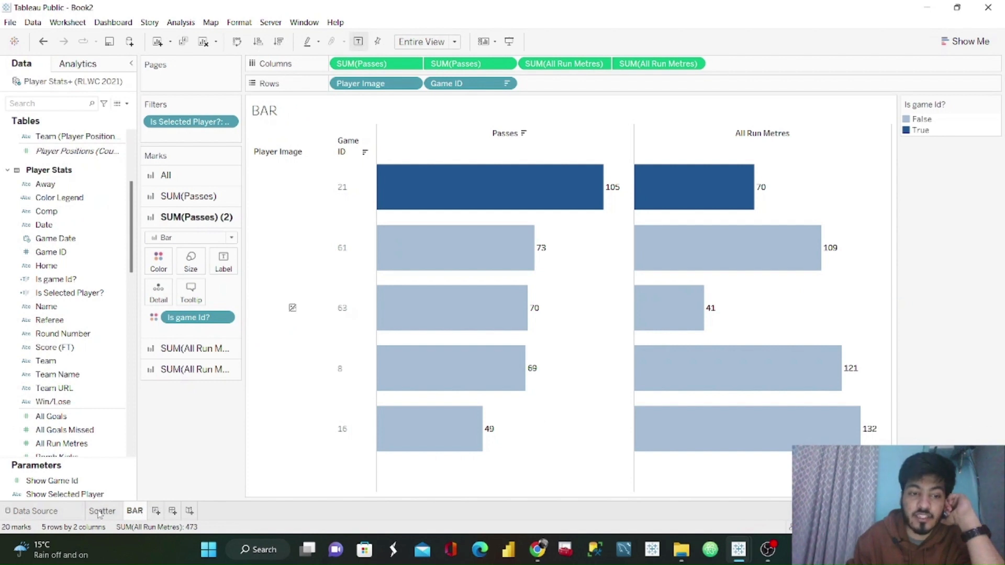
left_click(100, 512)
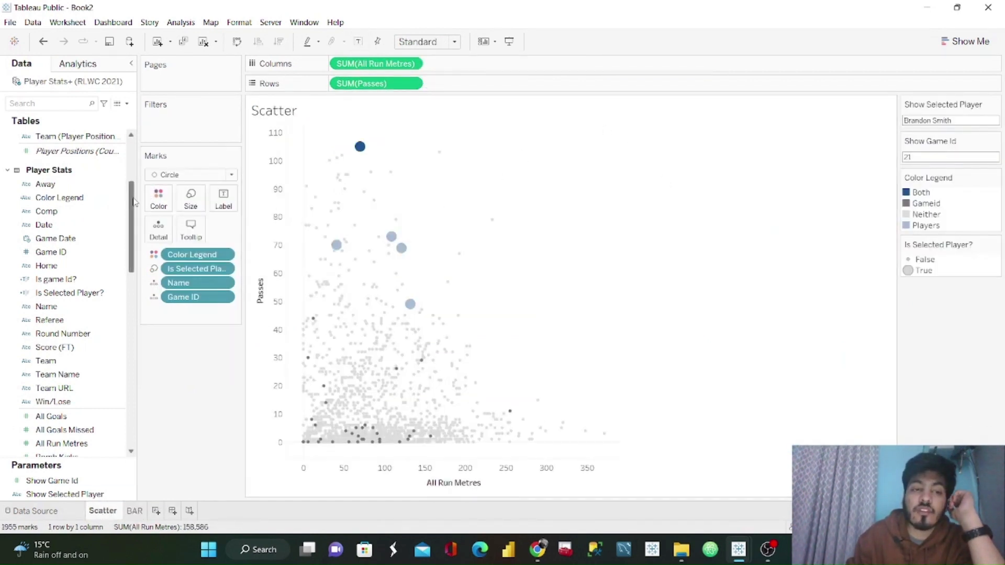
left_click_drag(133, 201, 135, 152)
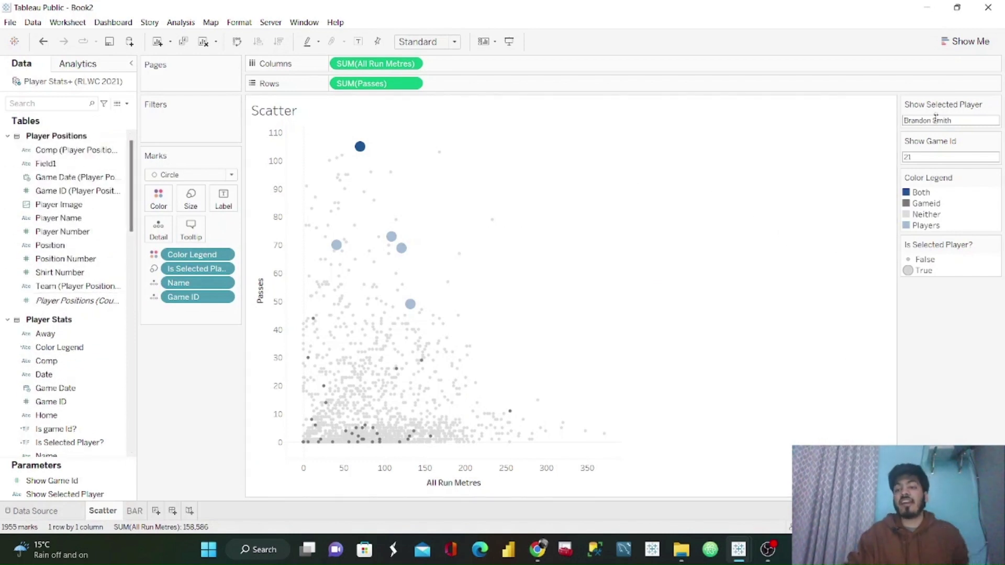
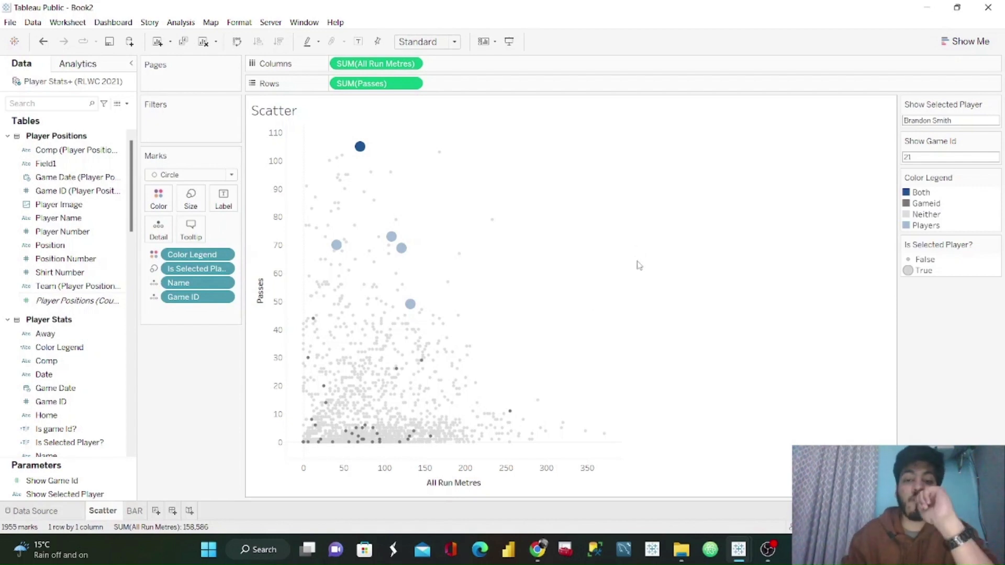
Step: Create a new dashboard and rename it WOW2023
left_click(173, 511)
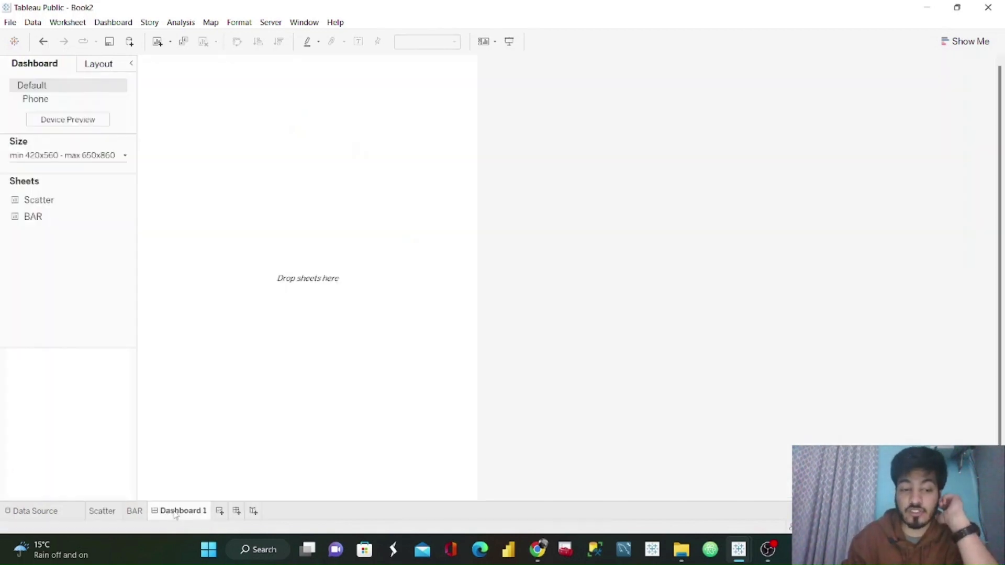
double_click(172, 511)
type("WO")
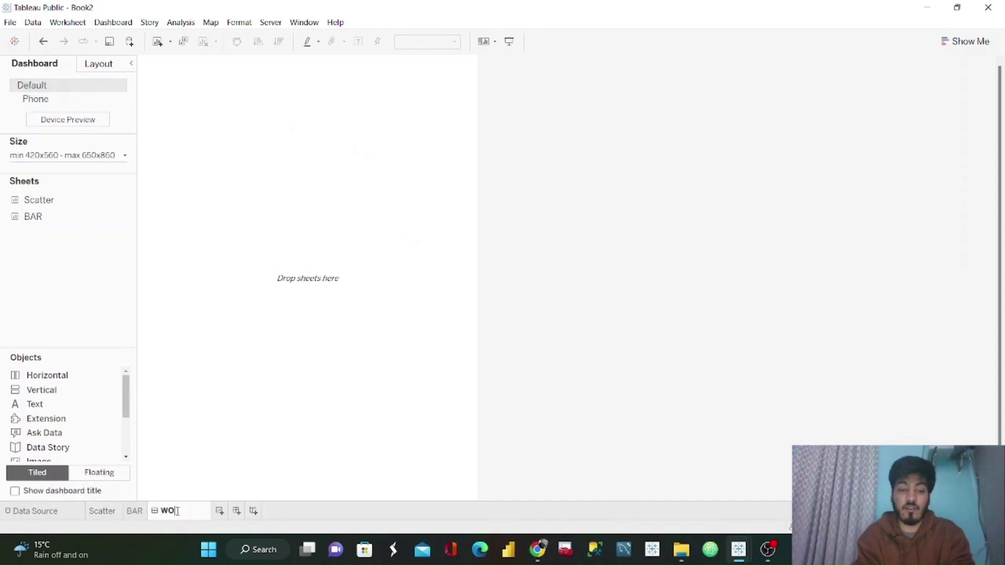
type("W2023")
key("Return")
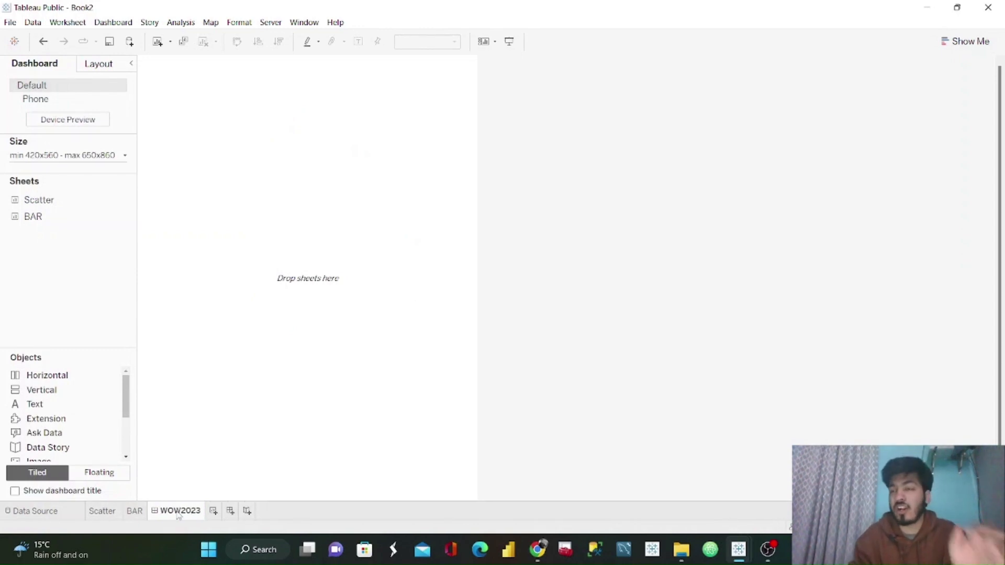
Step: Change the dashboard from a size range to a fixed size of 1000 px wide by 800 px high
left_click(108, 155)
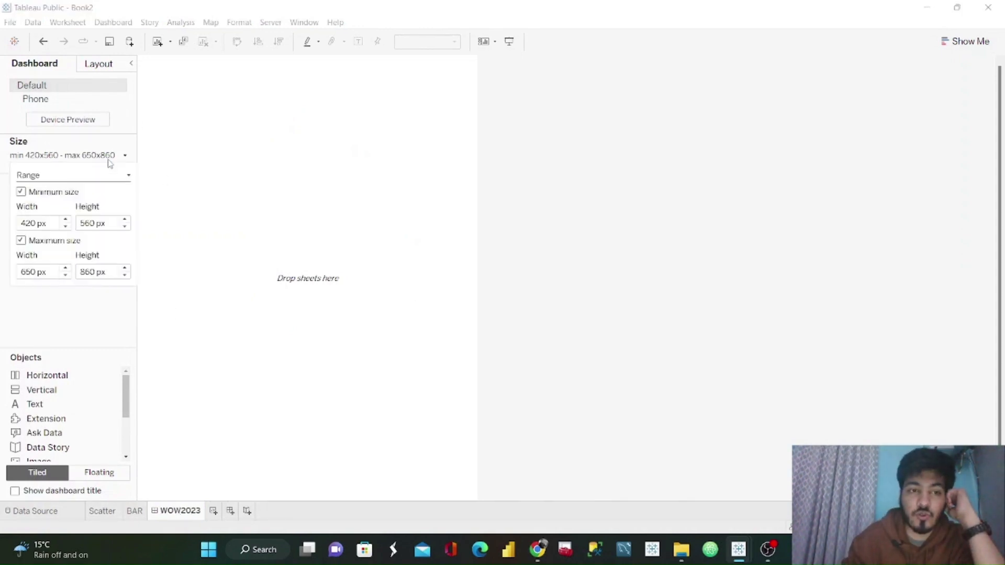
left_click(91, 177)
left_click(71, 188)
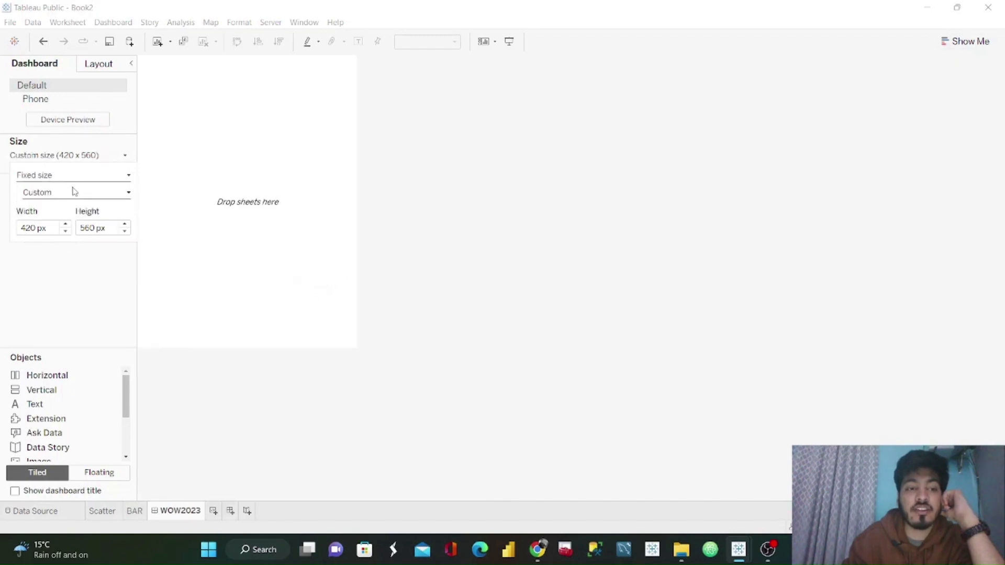
double_click(36, 229)
key("BackSpace")
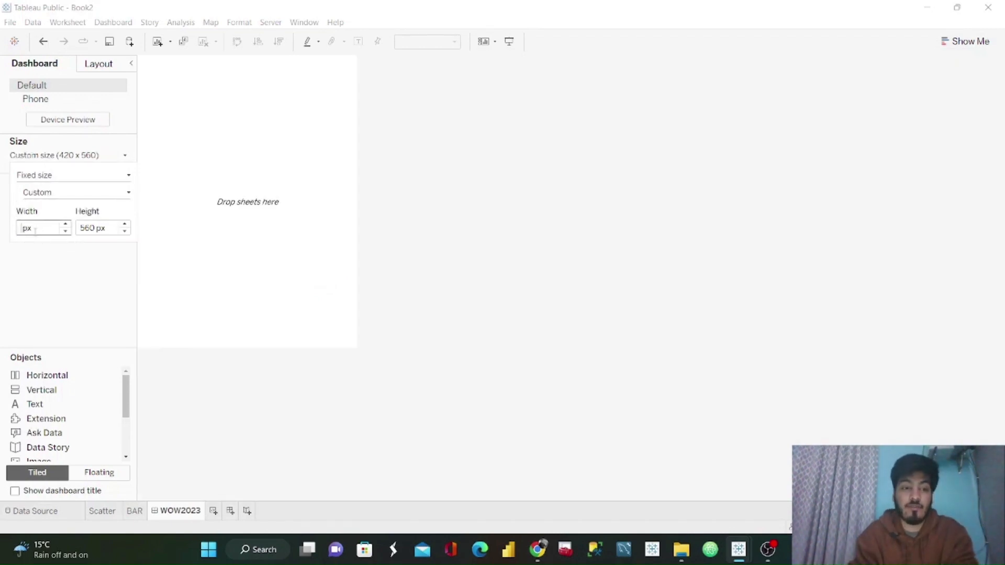
type("1000")
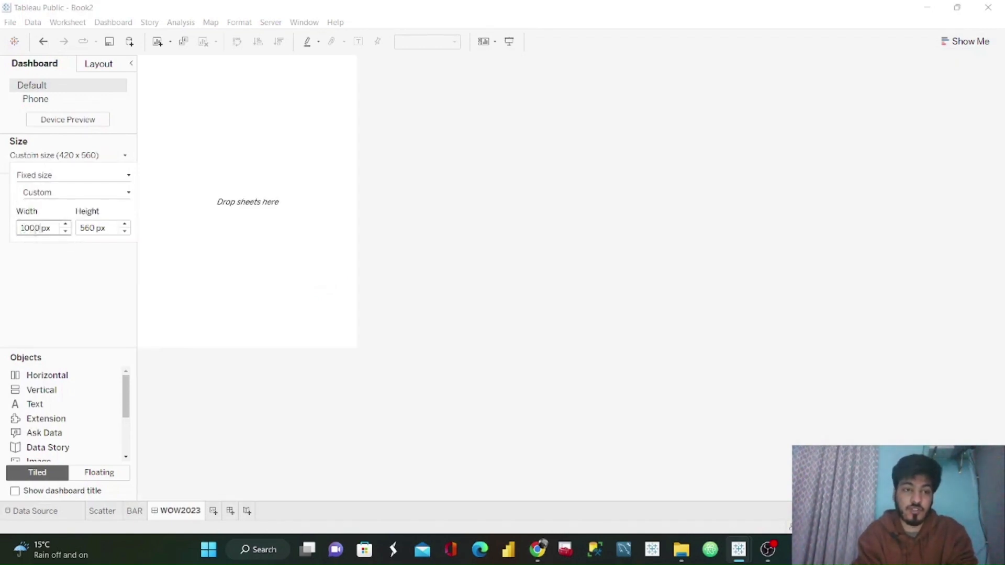
key("Tab")
type("800")
key("Return")
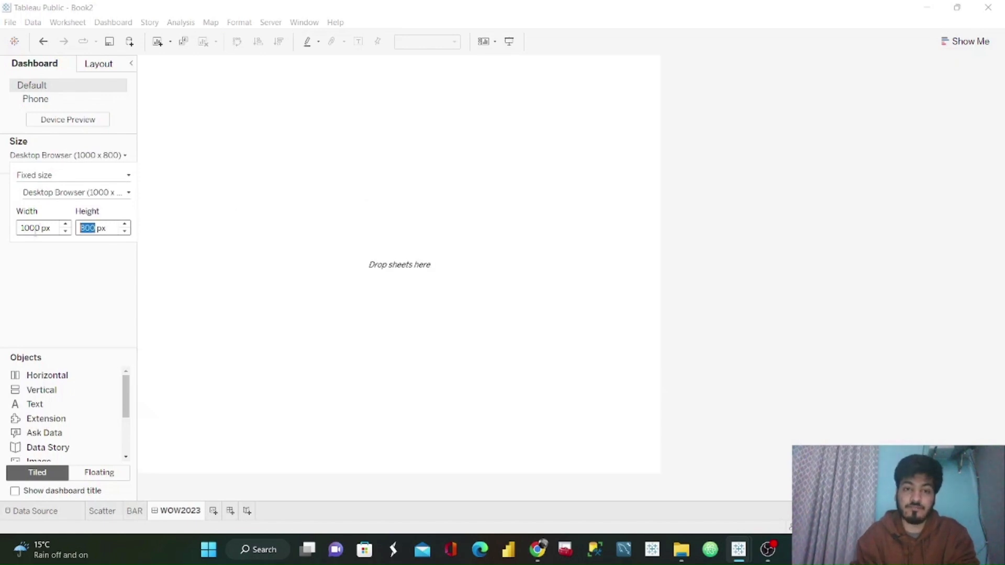
left_click(734, 237)
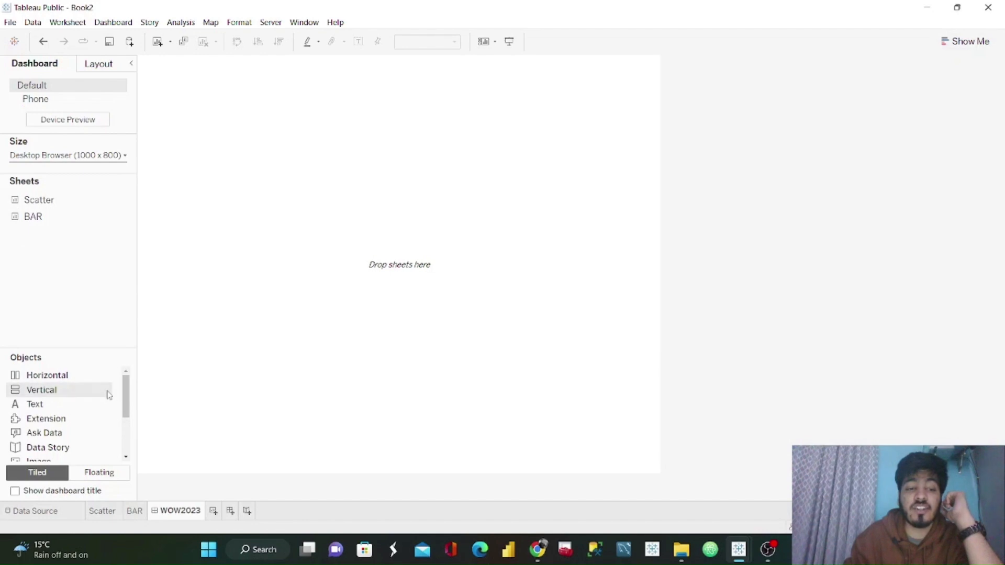
Step: Add a tiled vertical container filling the dashboard and set its inner padding to 20 on all sides
left_click_drag(109, 395, 388, 261)
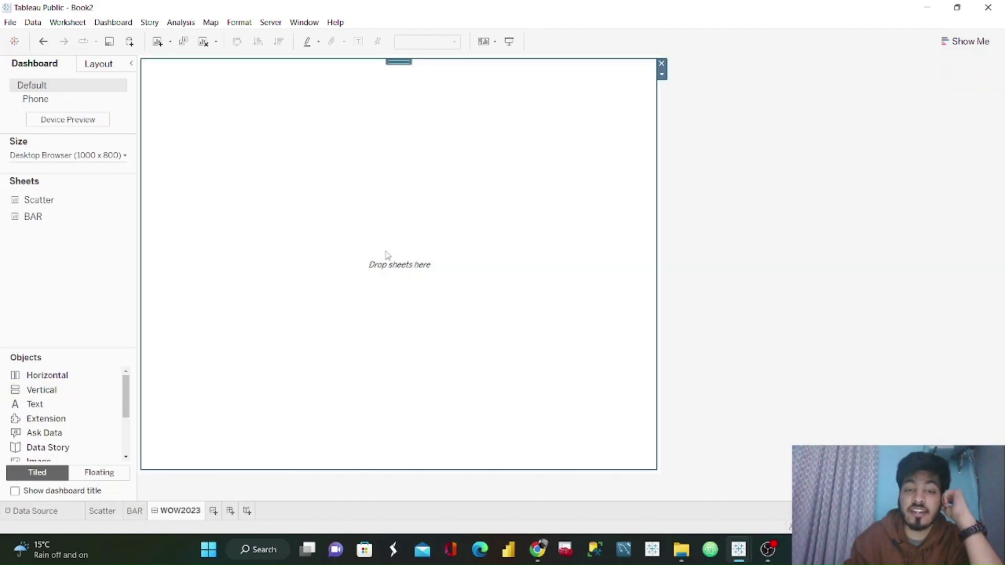
left_click(96, 68)
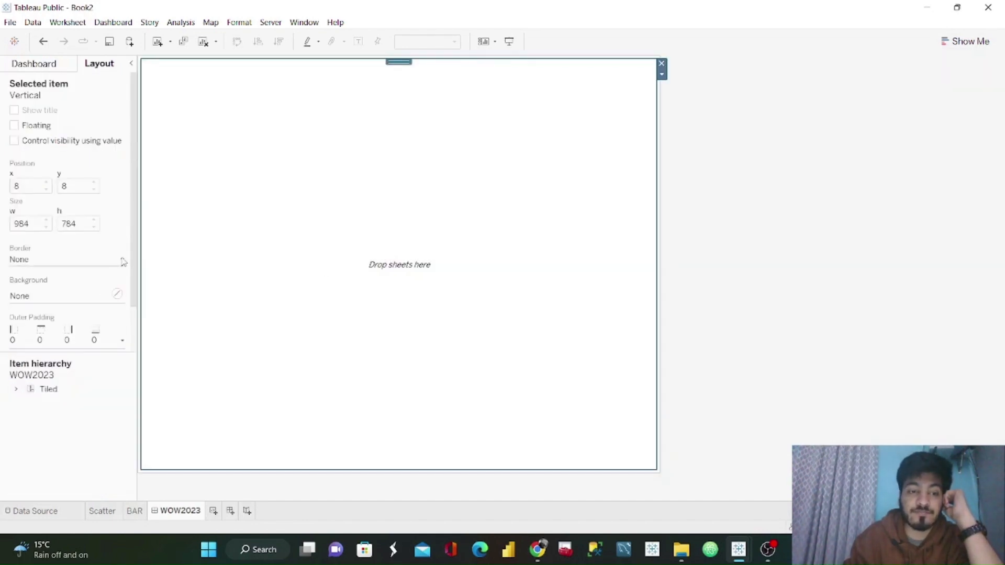
left_click_drag(136, 233, 134, 233)
scroll(66, 350, "down", 1)
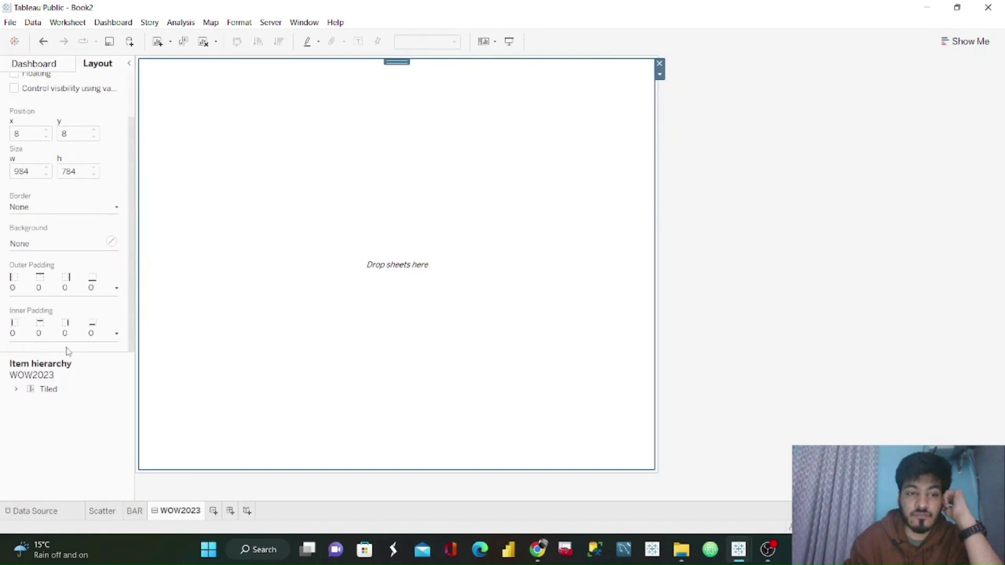
left_click(43, 335)
left_click(55, 373)
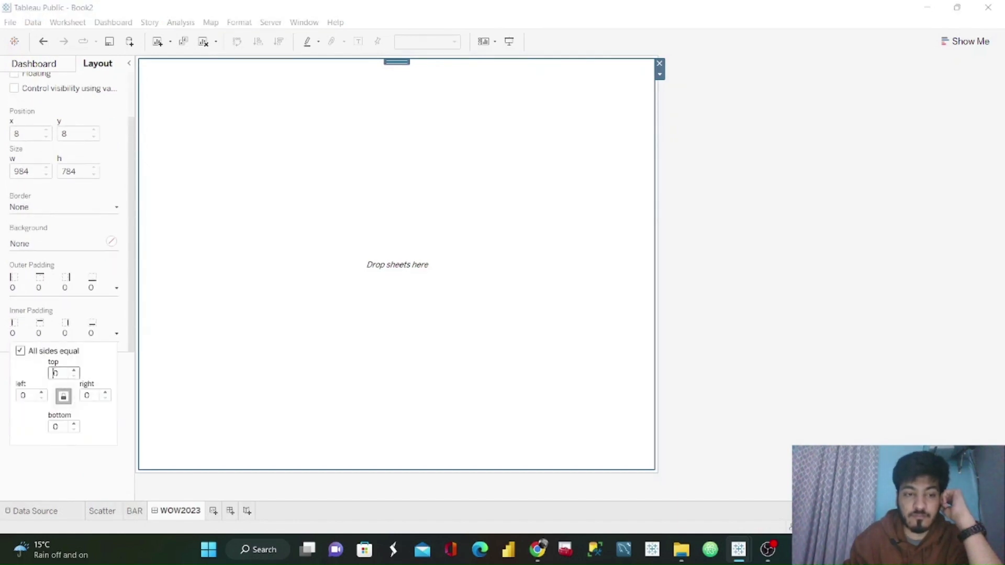
type("20")
key("Return")
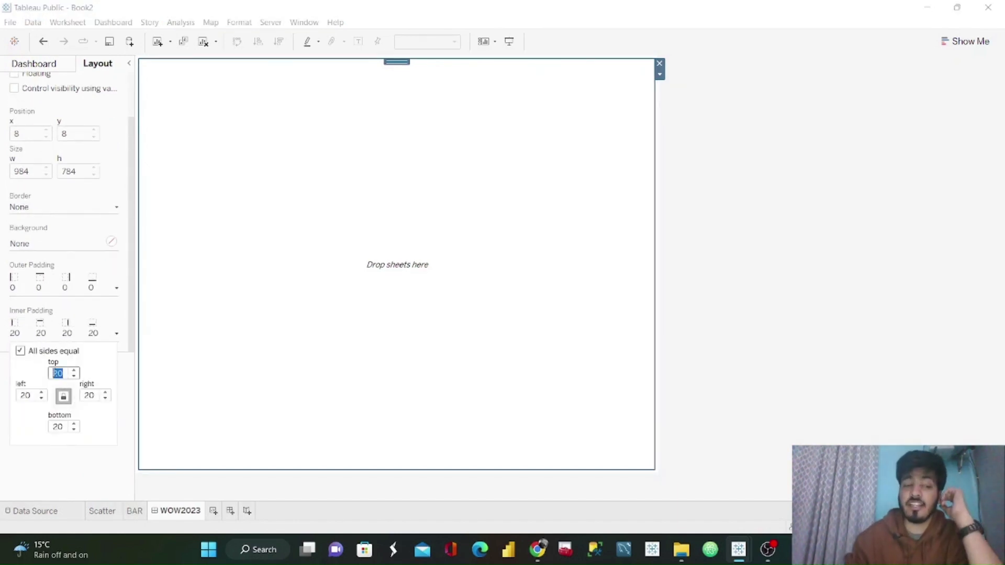
left_click(114, 436)
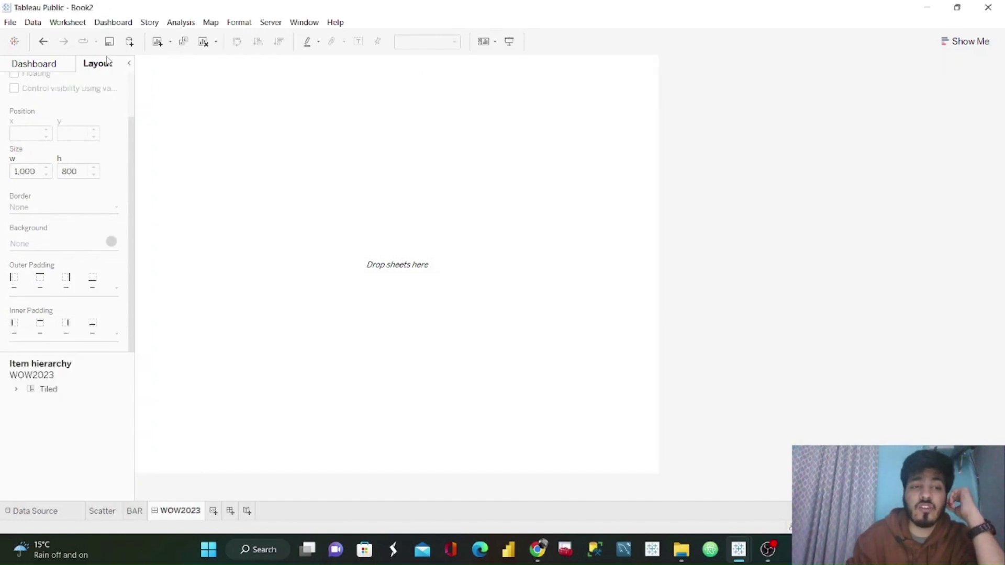
left_click(390, 286)
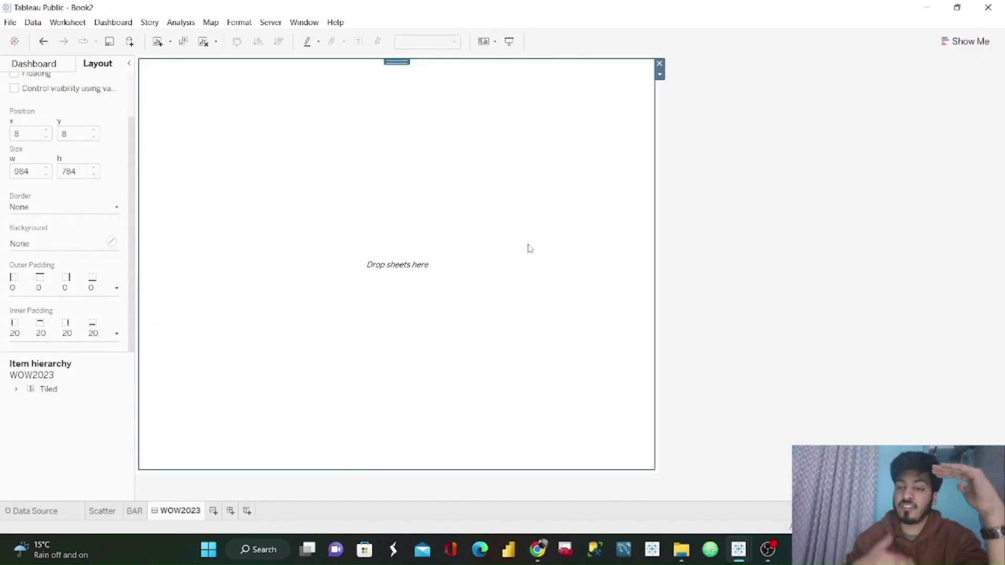
left_click(59, 70)
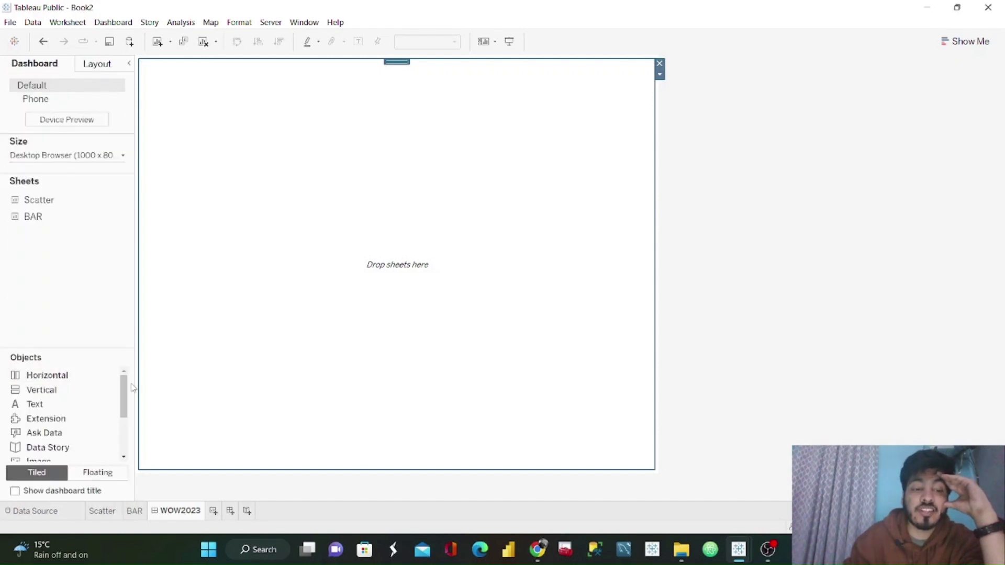
Step: Give the empty tiled area of the WOW2023 dashboard a thick solid black border
left_click(47, 390)
left_click(104, 71)
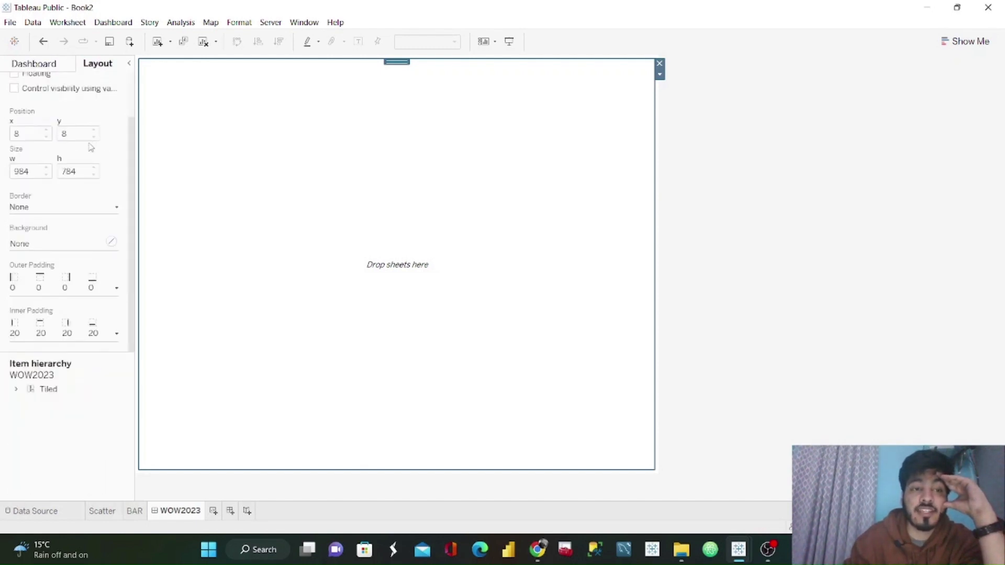
left_click(115, 208)
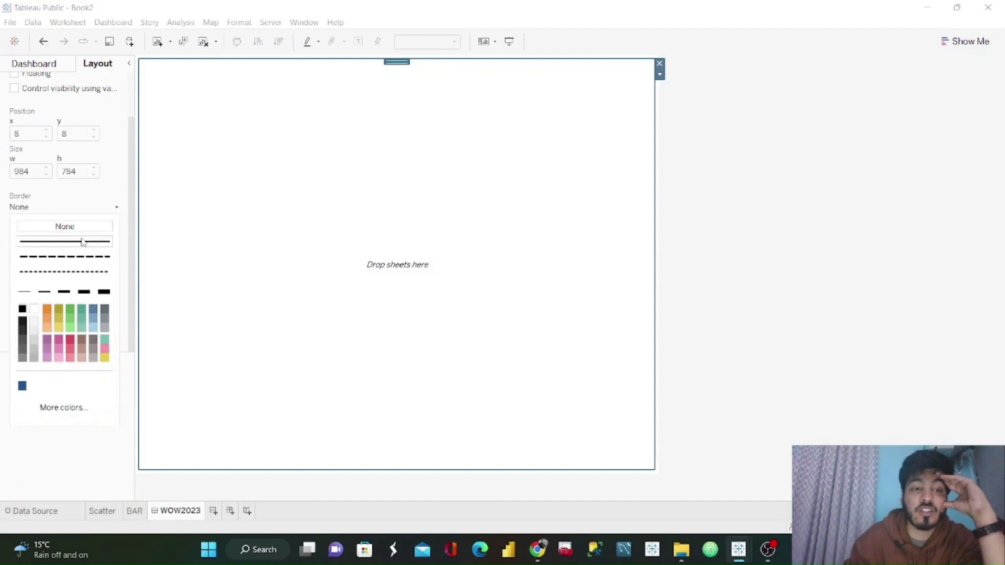
left_click(84, 291)
left_click(655, 331)
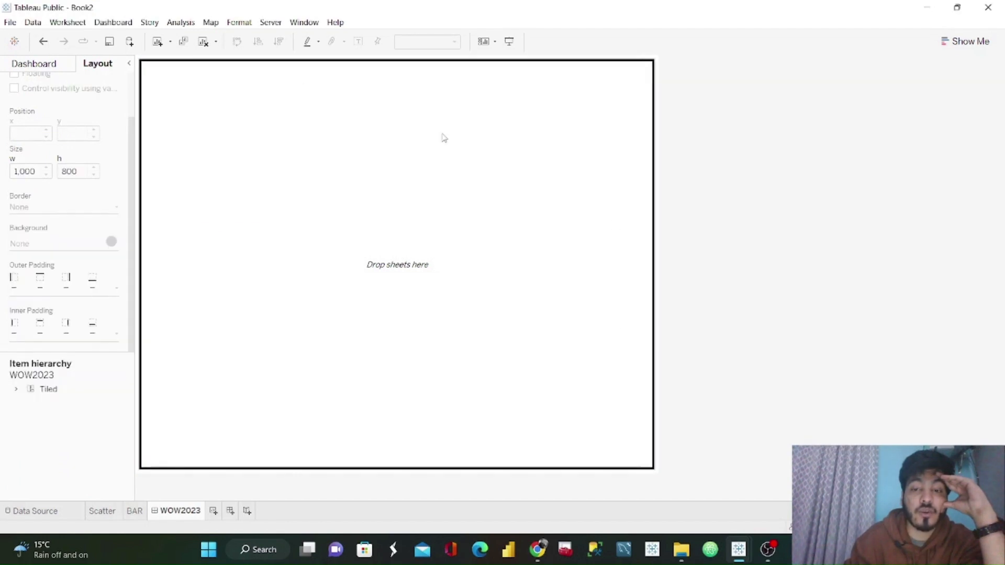
Step: Place a tiled Blank object in the empty dashboard area
left_click(38, 66)
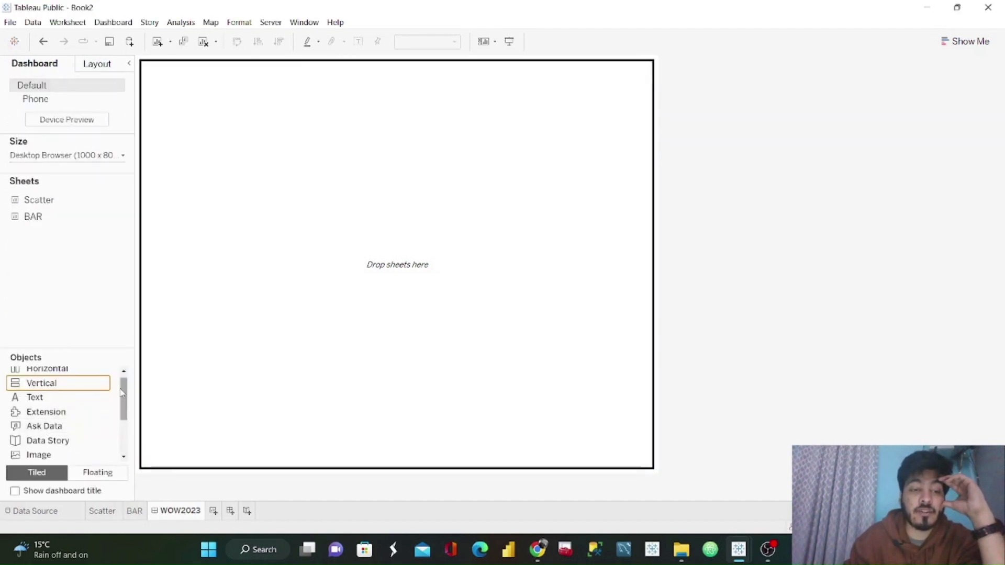
left_click_drag(123, 396, 122, 425)
left_click_drag(65, 402, 303, 356)
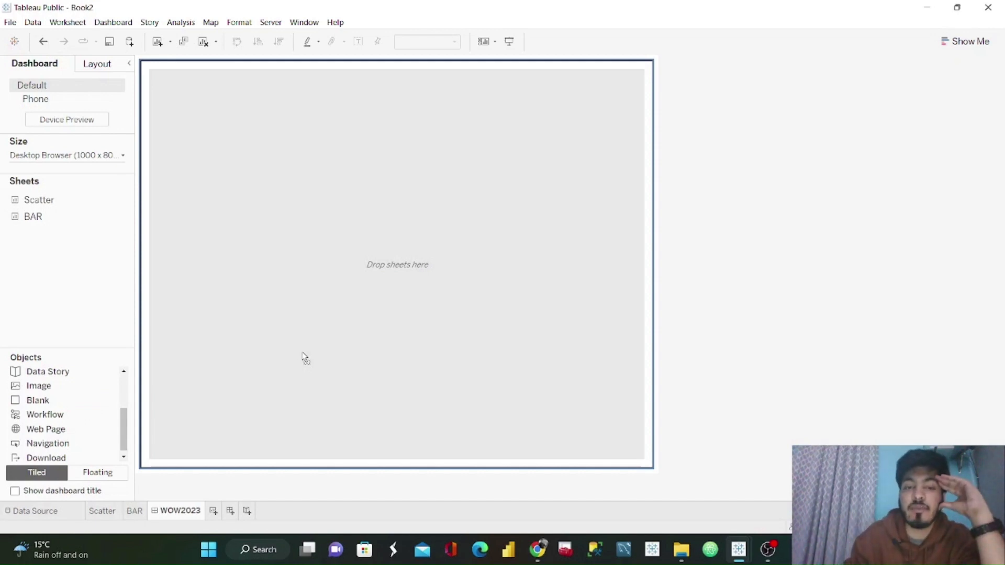
left_click_drag(303, 357, 302, 356)
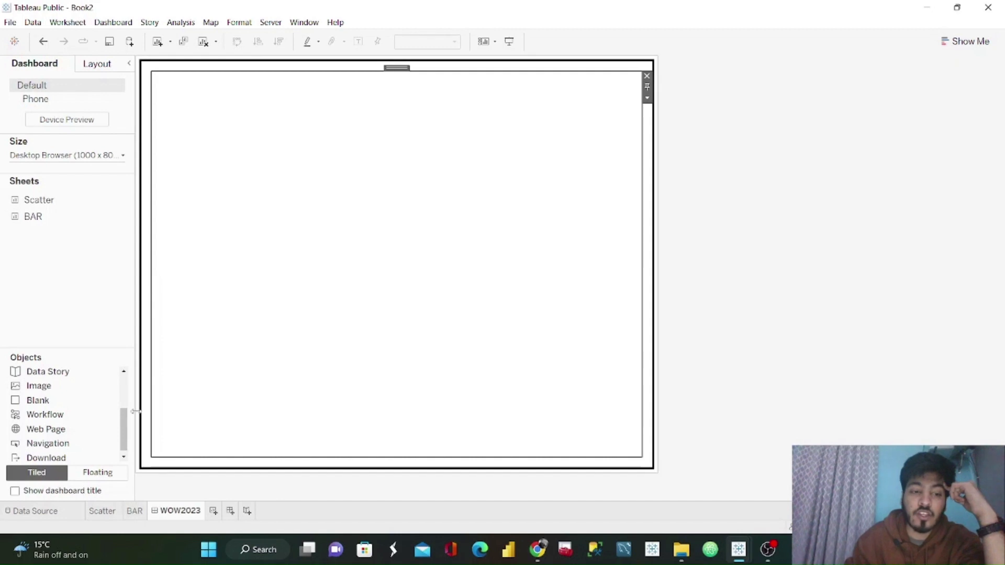
Step: Add a Vertical container below the blank object and place the Scatter sheet in it with the BAR sheet above
scroll(121, 419, "up", 5)
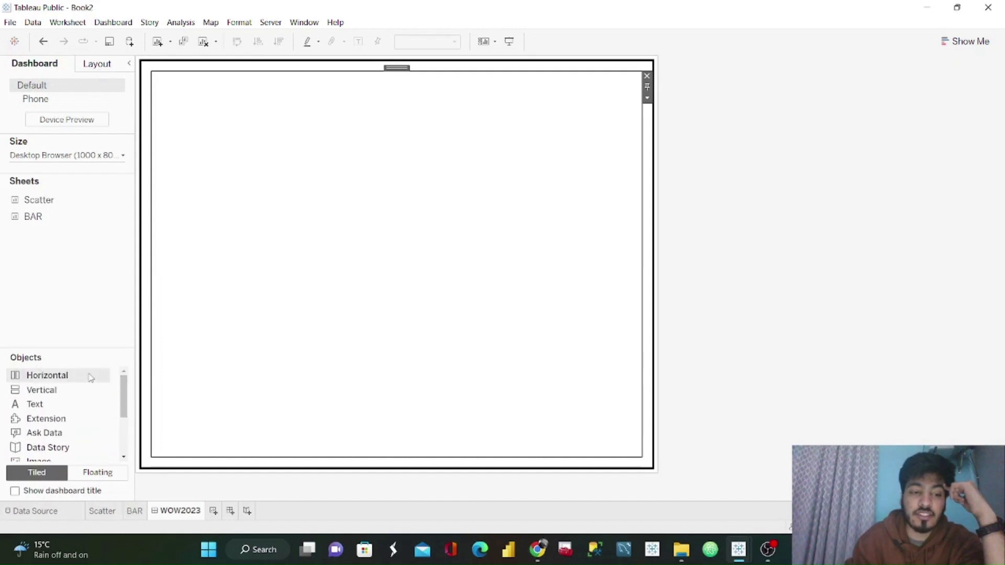
left_click_drag(41, 390, 439, 342)
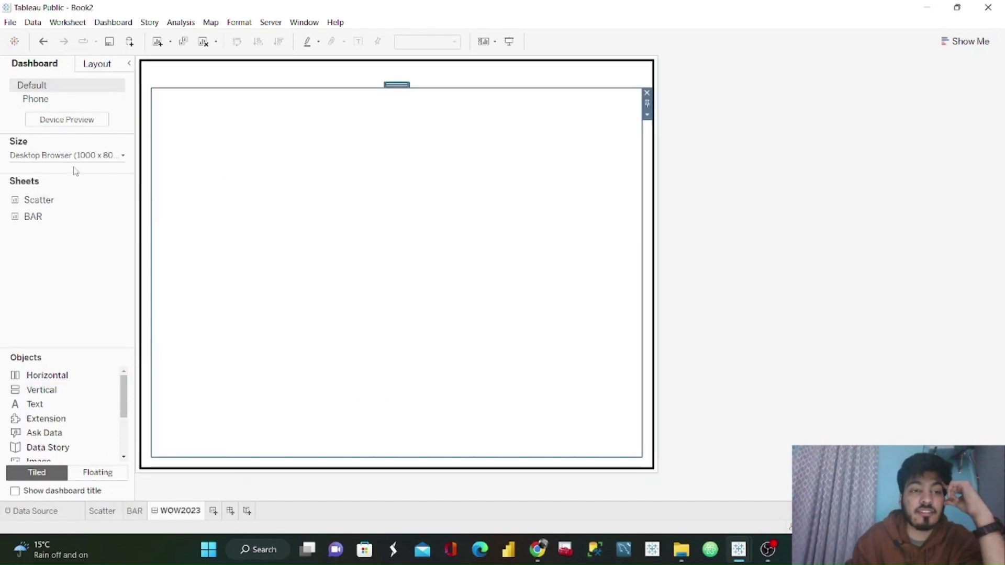
mouse_move(39, 199)
left_mouse_down()
mouse_move(152, 258)
mouse_move(265, 296)
left_mouse_up()
left_click_drag(50, 218, 279, 181)
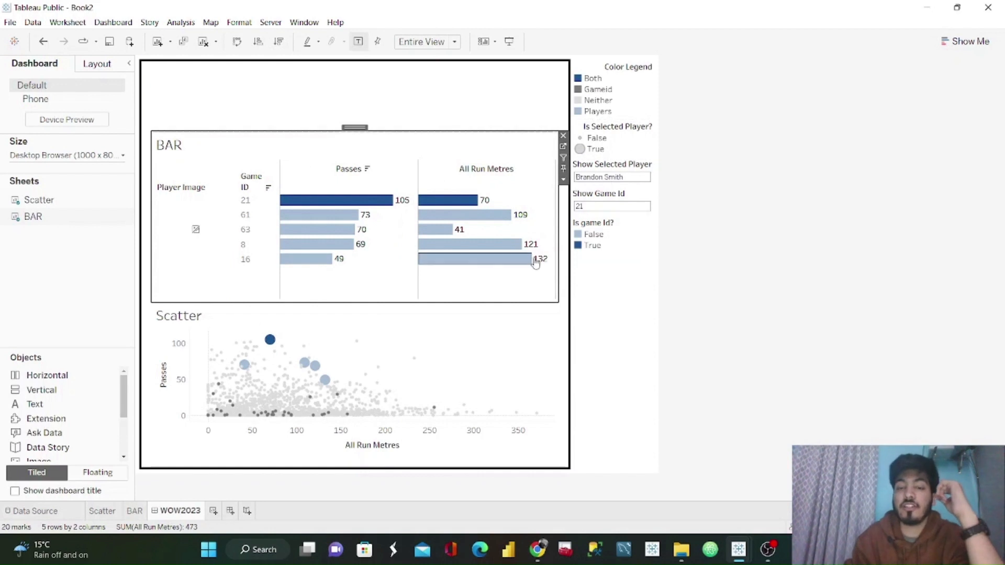
Step: Remove the Color Legend, Is Selected Player?, Show Selected Player, Show Game Id and Is game Id? cards from the dashboard
left_click(628, 67)
left_click(658, 76)
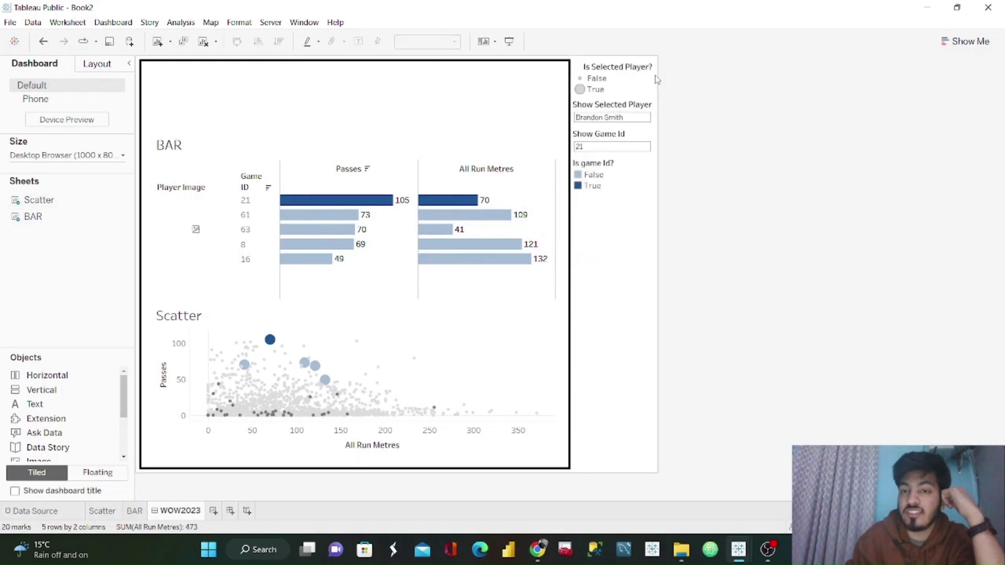
left_click(649, 78)
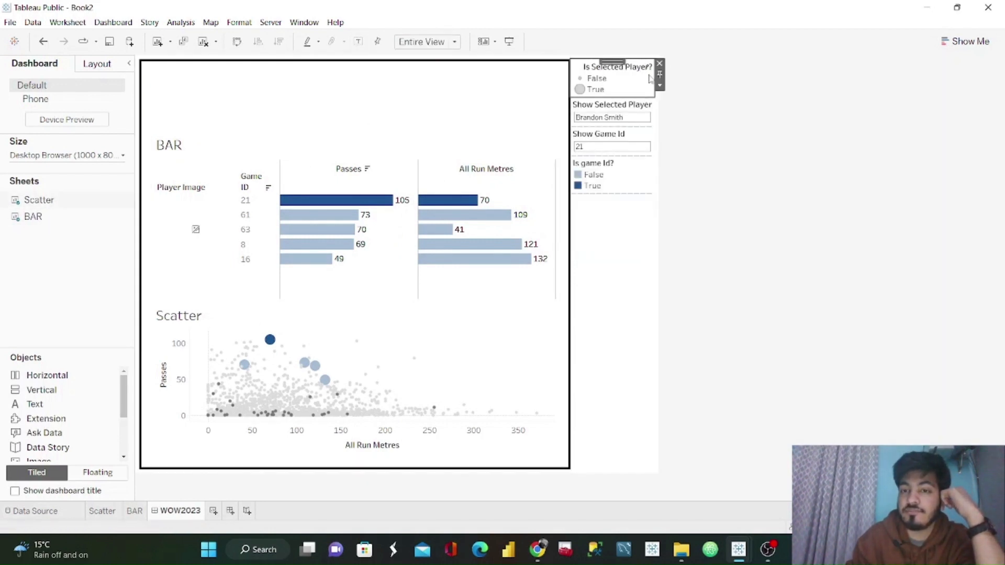
left_click(659, 63)
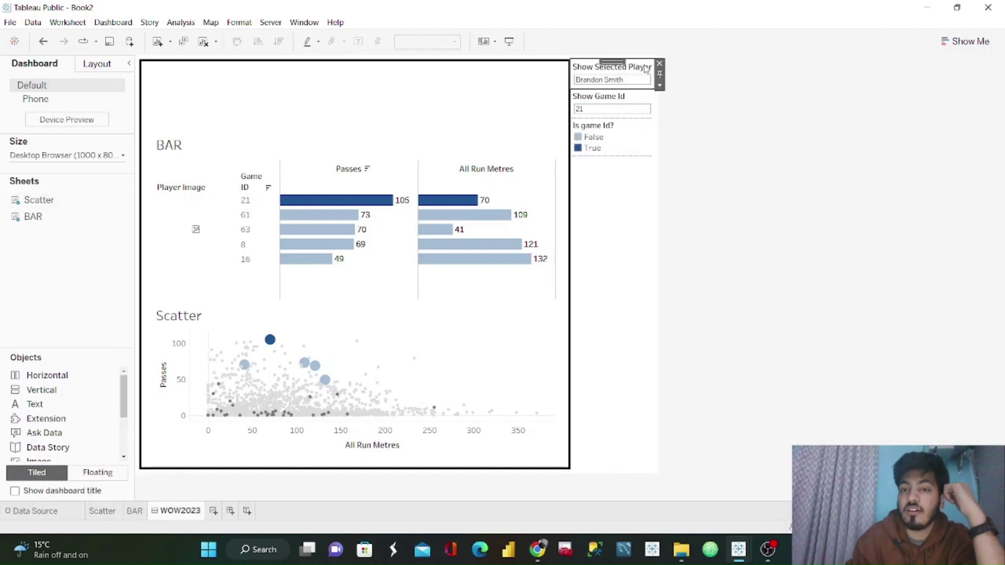
left_click(659, 63)
left_click(630, 73)
left_click(658, 64)
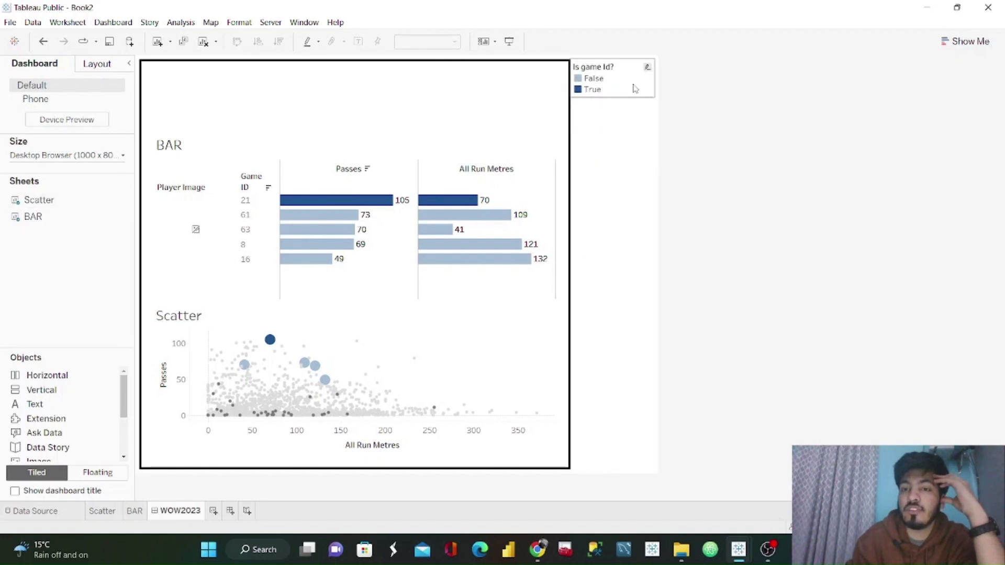
left_click(635, 88)
left_click(659, 63)
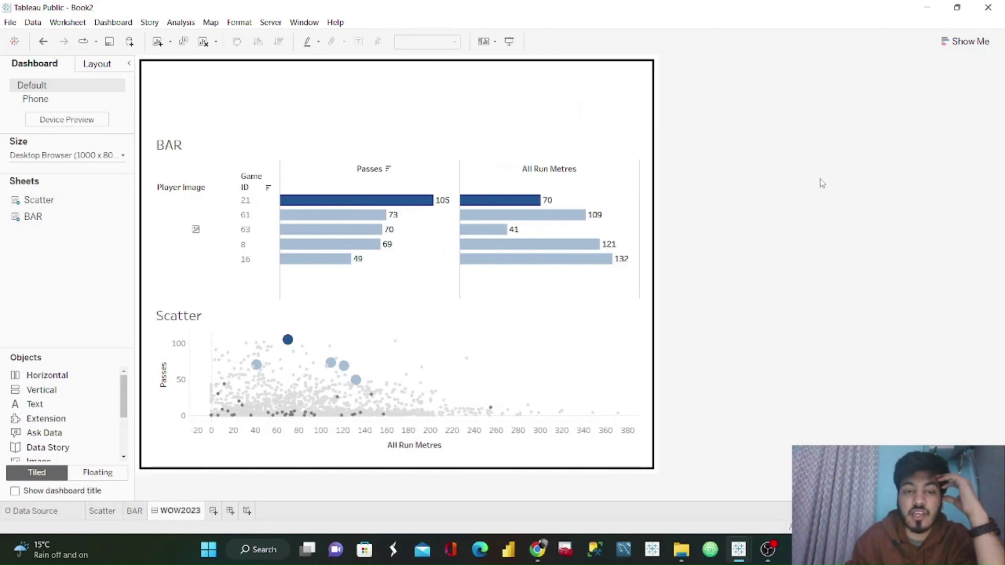
Step: Add a Change Parameter action to the dashboard and name it "Selected Players"
left_click(359, 340)
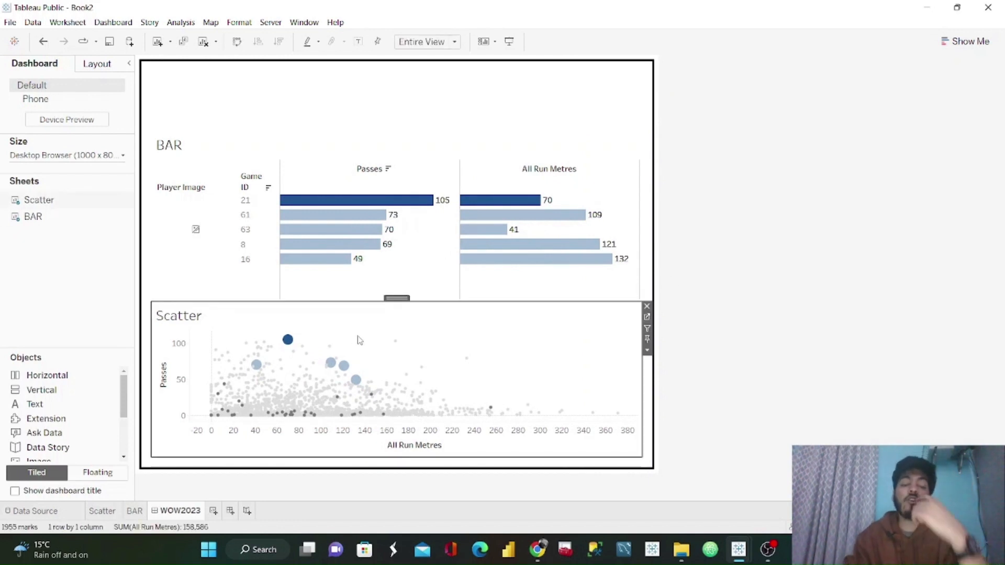
left_click(119, 24)
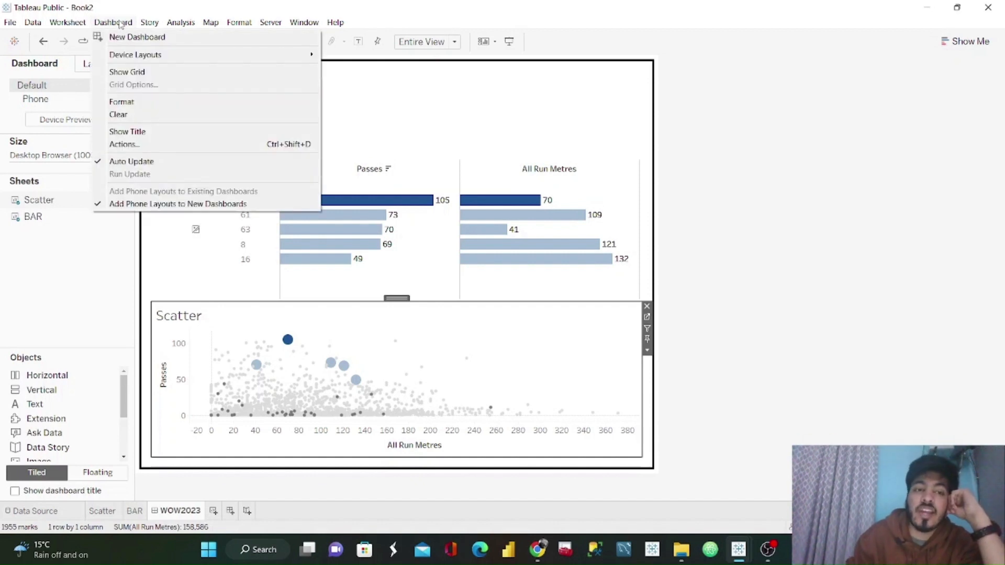
left_click(135, 144)
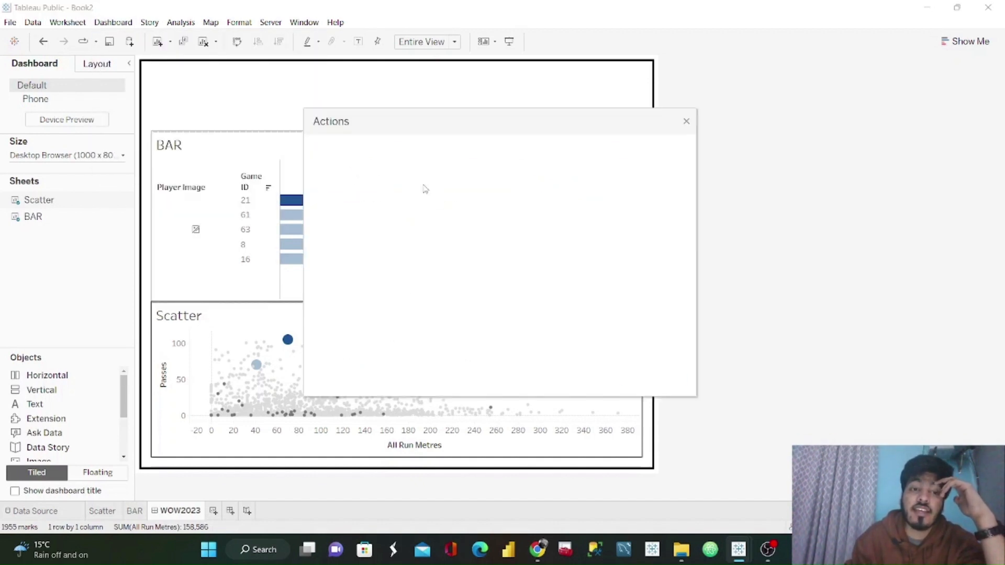
left_click_drag(540, 126, 792, 66)
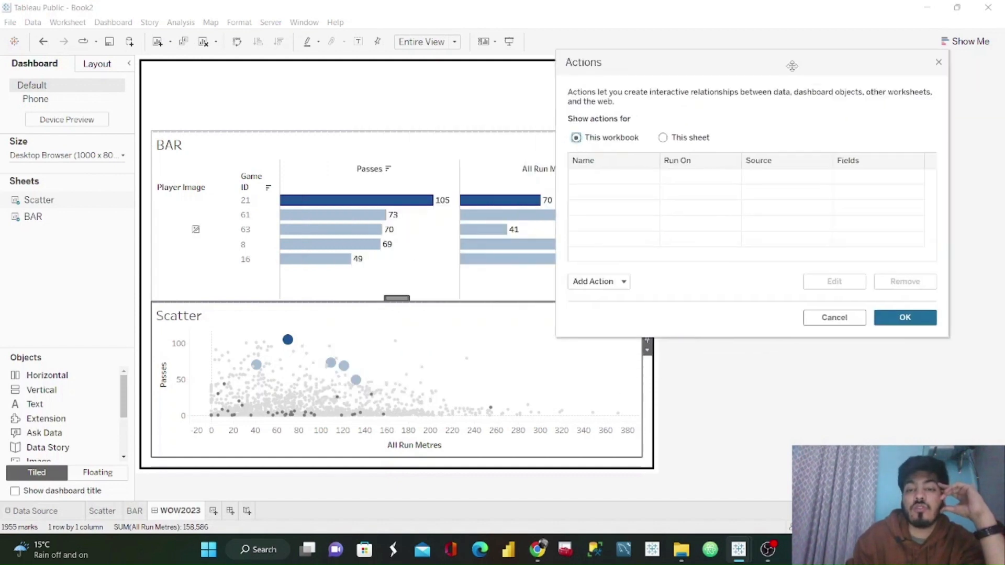
left_click(597, 280)
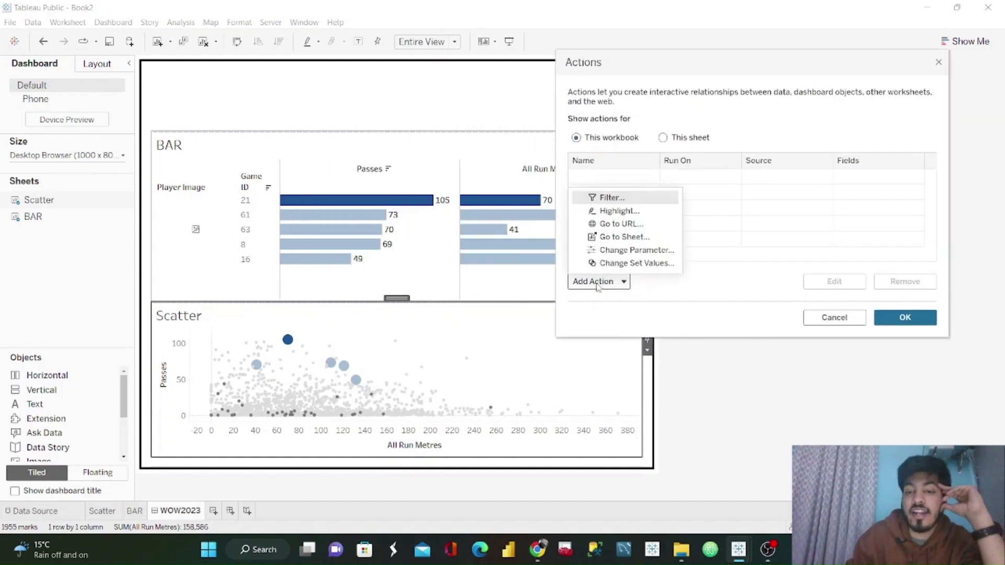
left_click(636, 250)
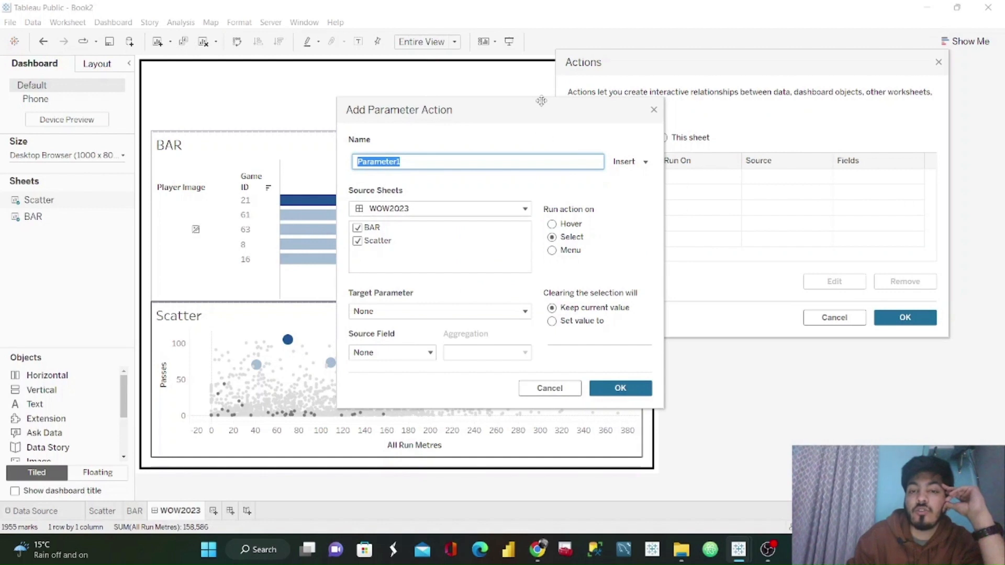
left_click_drag(541, 101, 806, 67)
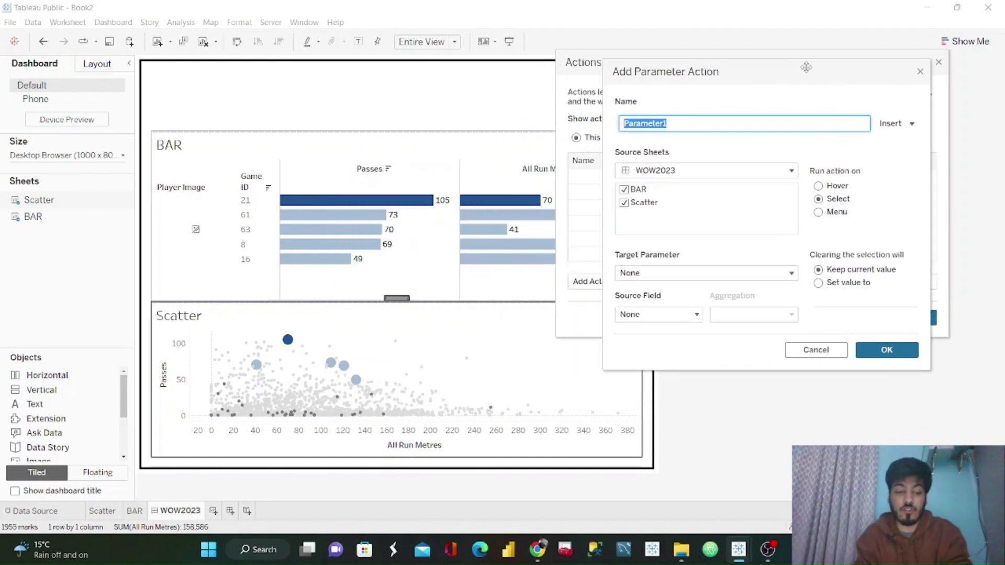
type("Selected")
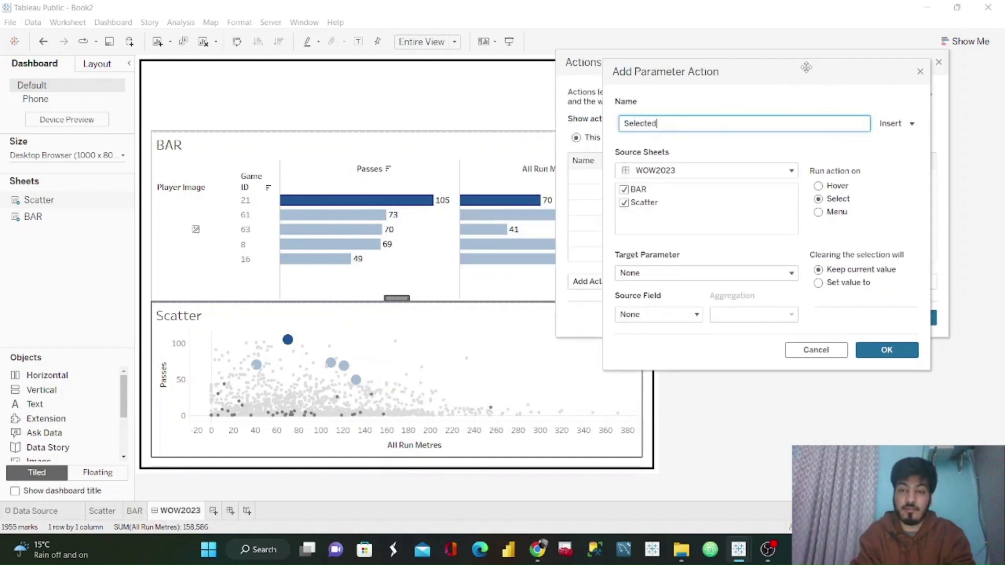
type(" Players")
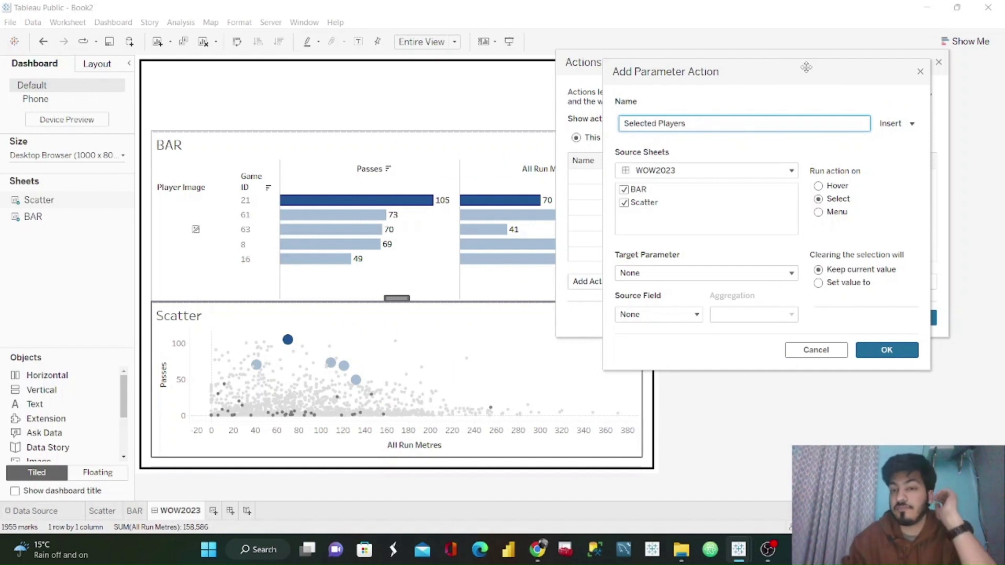
Step: Run the action from Scatter only, targeting Show Selected Player with the Name field, and set a value when the selection is cleared
left_click(625, 194)
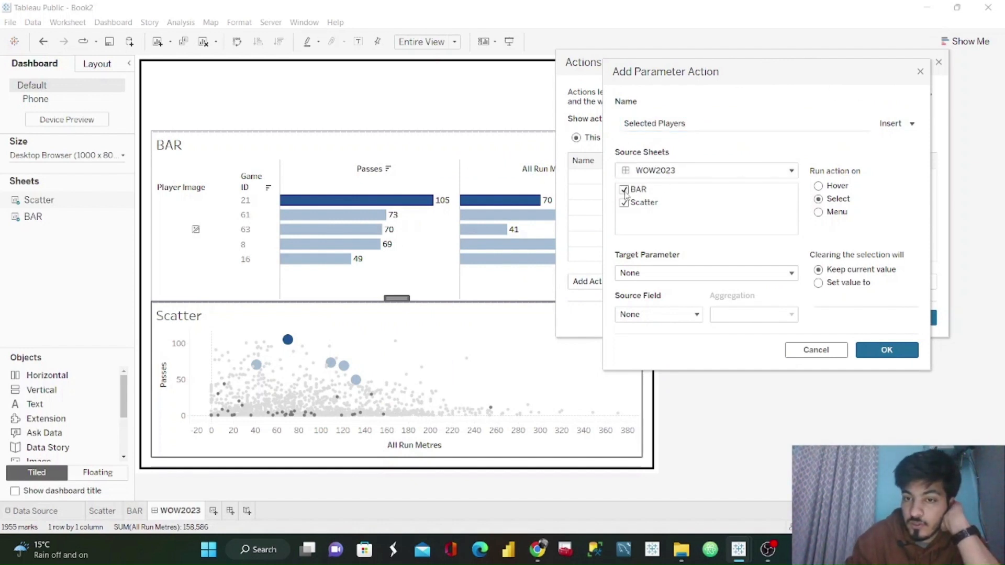
left_click(760, 274)
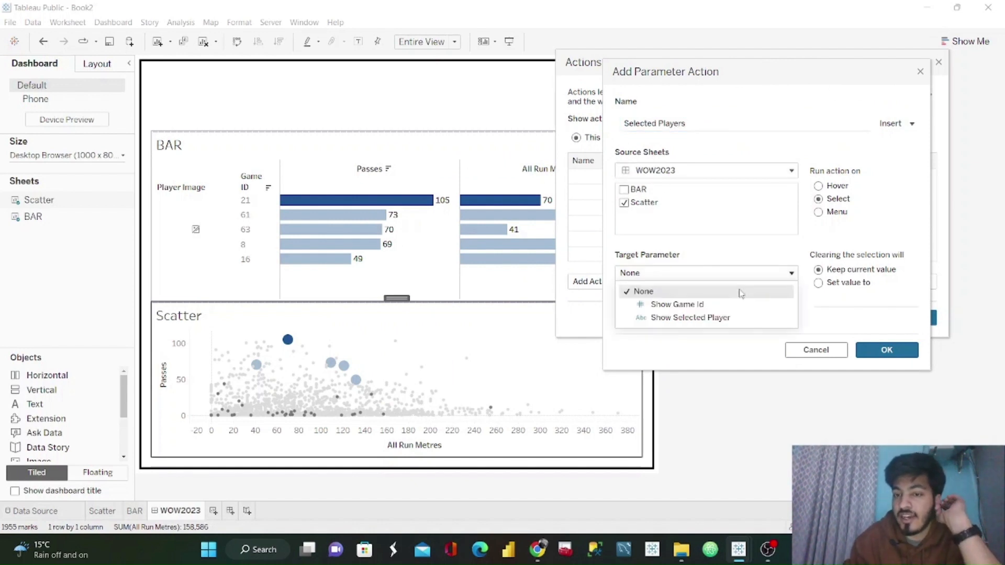
left_click(706, 317)
left_click(679, 316)
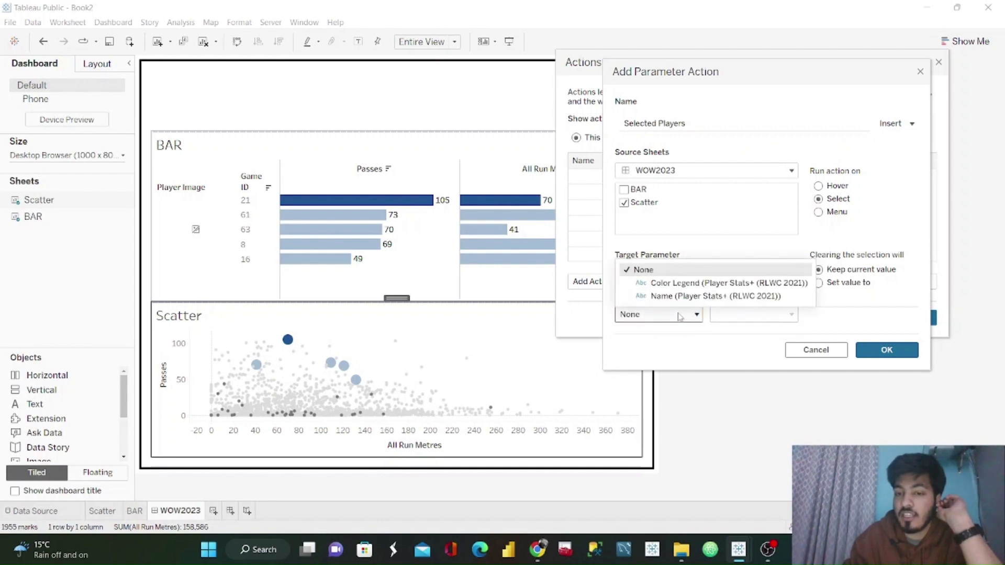
left_click(692, 297)
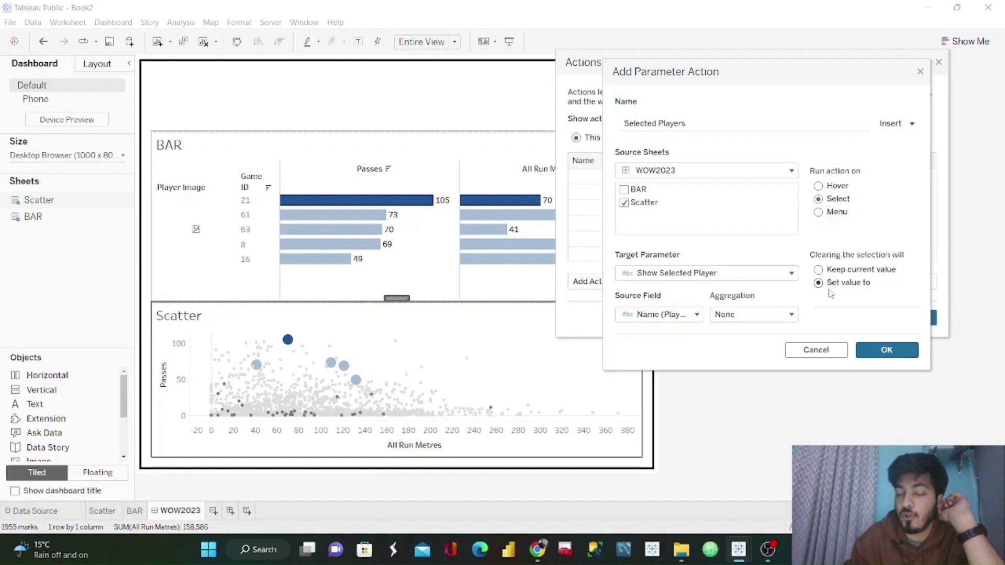
left_click(896, 350)
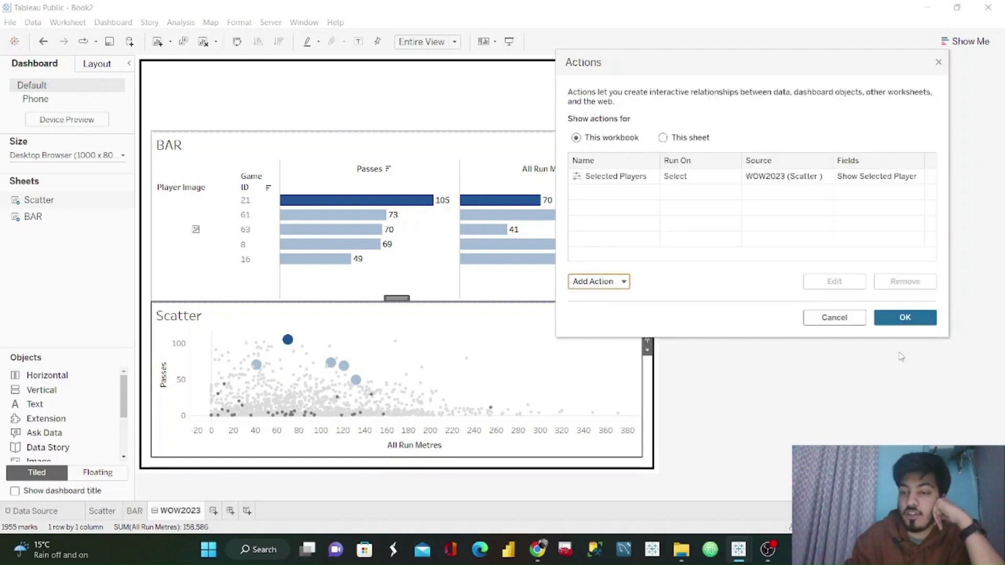
Step: Add a second Change Parameter action named "Selected Game ID"
left_click(614, 285)
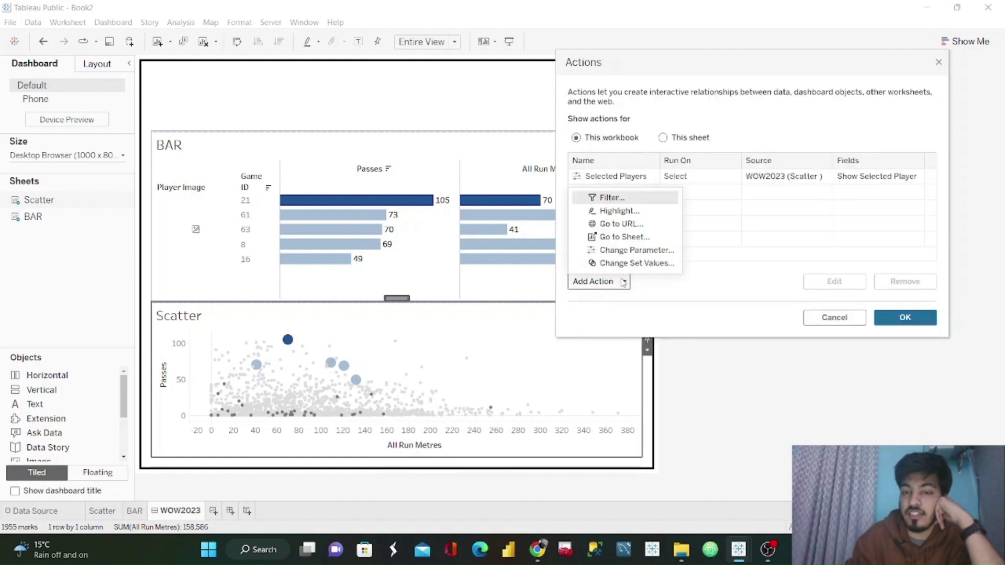
left_click(637, 250)
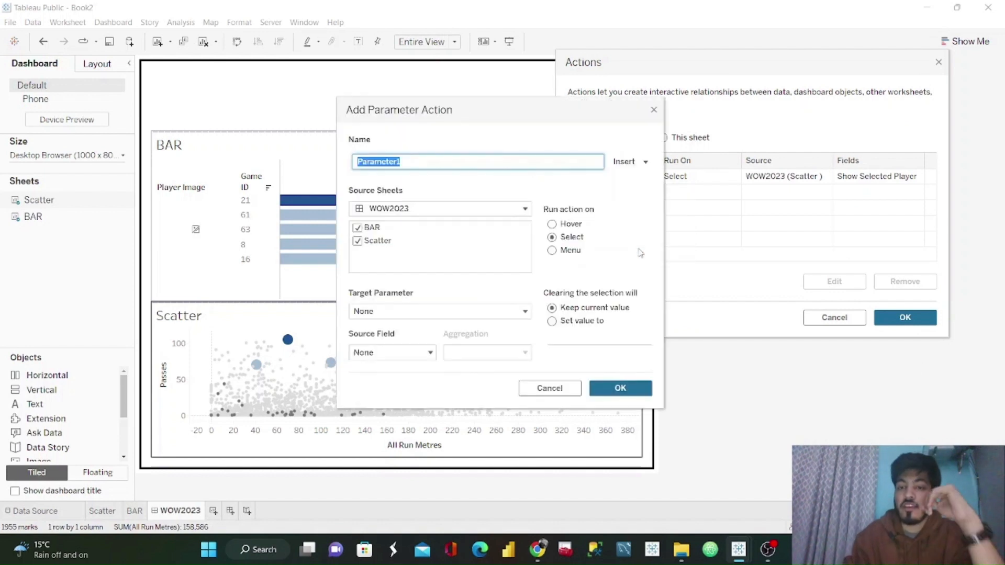
type("Selected Game iD")
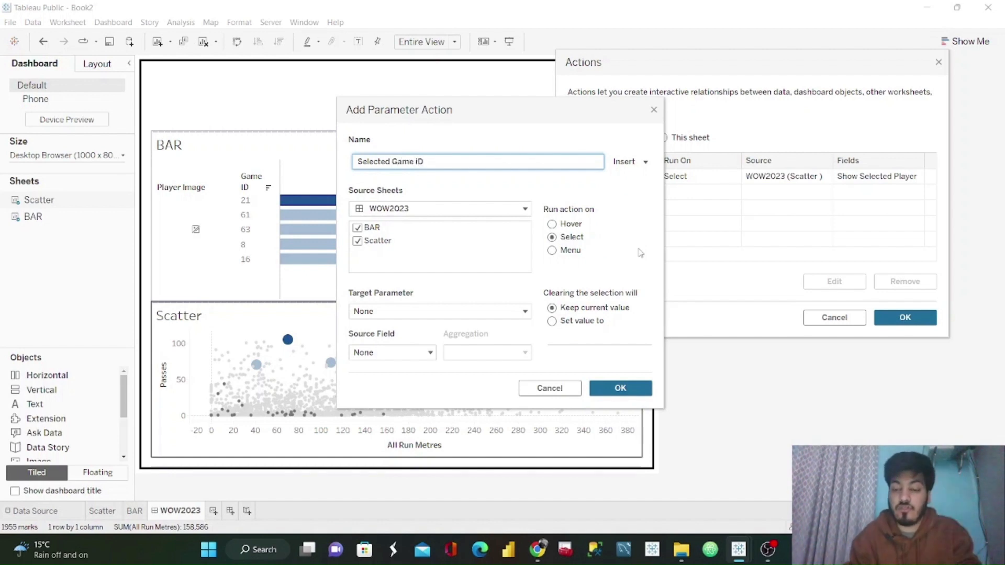
key("BackSpace")
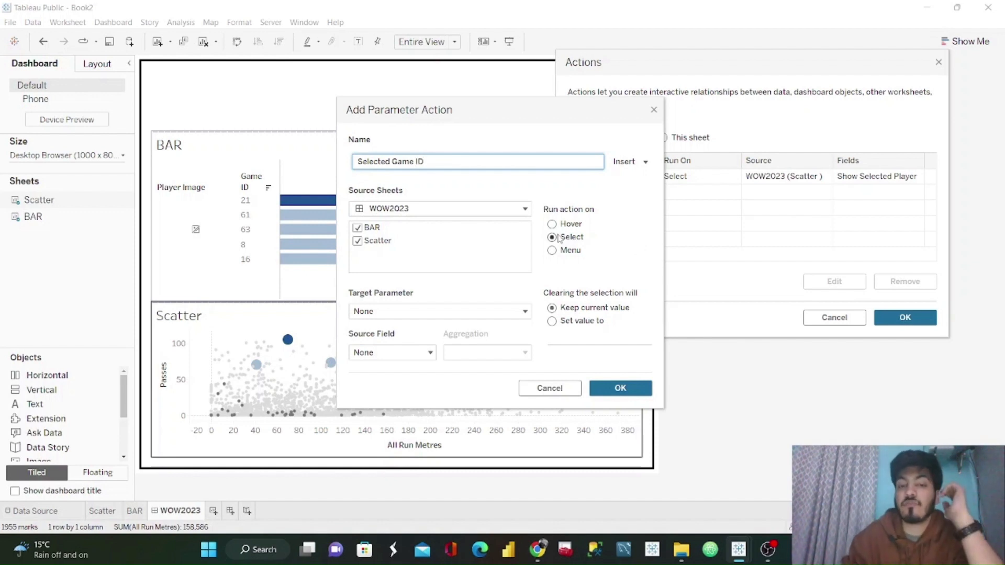
Step: Run the Selected Game ID action from Scatter only, targeting Show Game Id with the Game ID field, and set the value to 1 when cleared
left_click(357, 228)
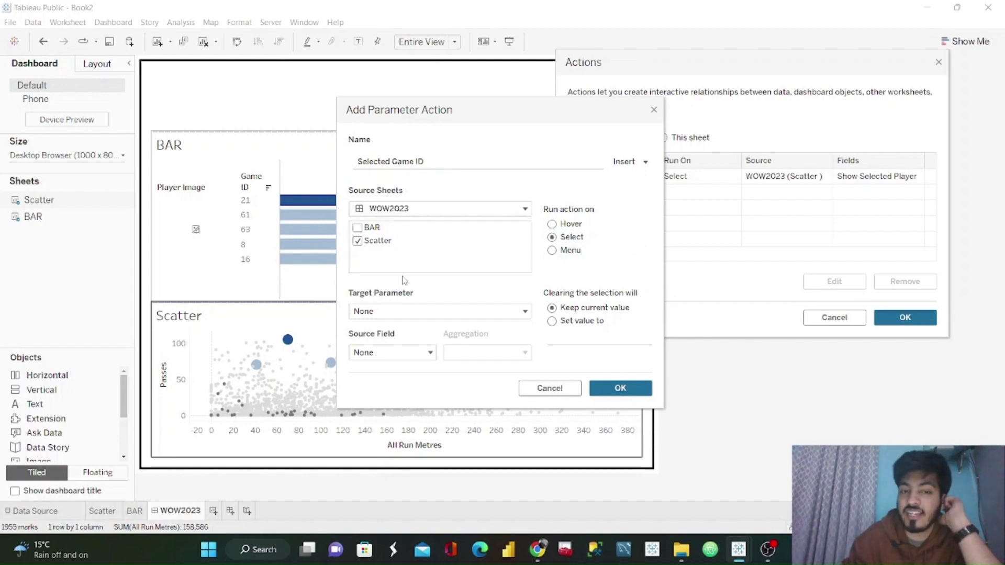
left_click(439, 314)
left_click(430, 343)
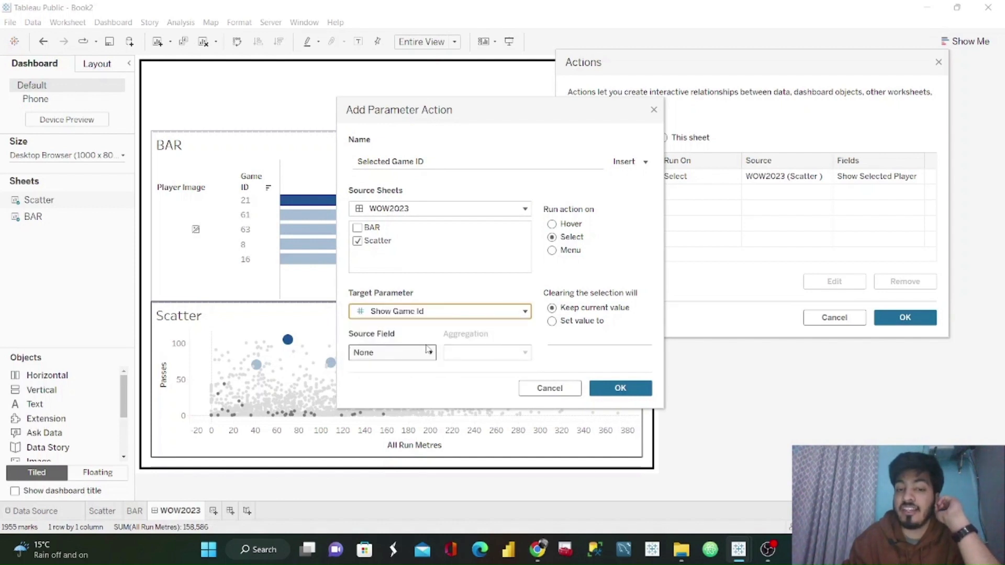
left_click(428, 351)
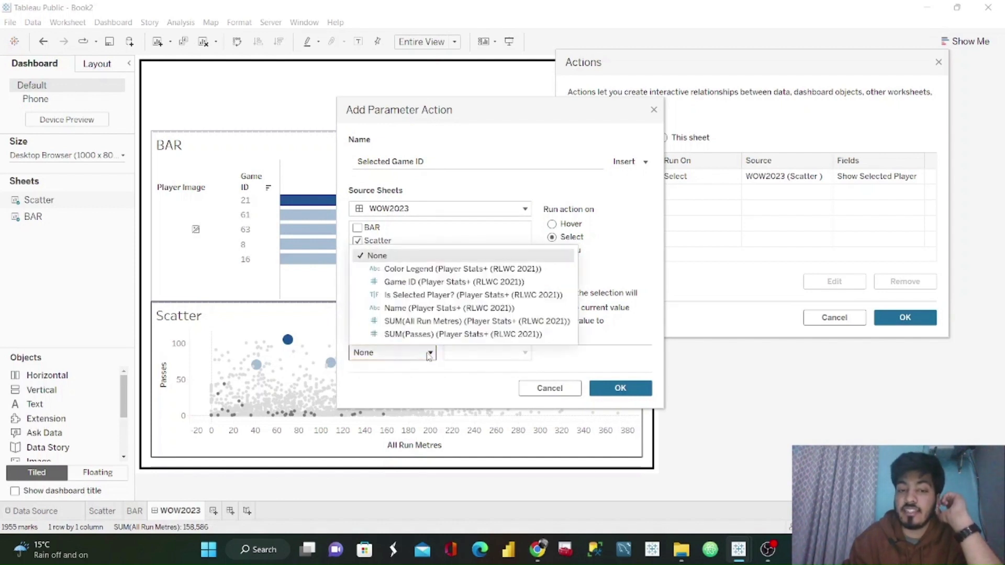
left_click(439, 282)
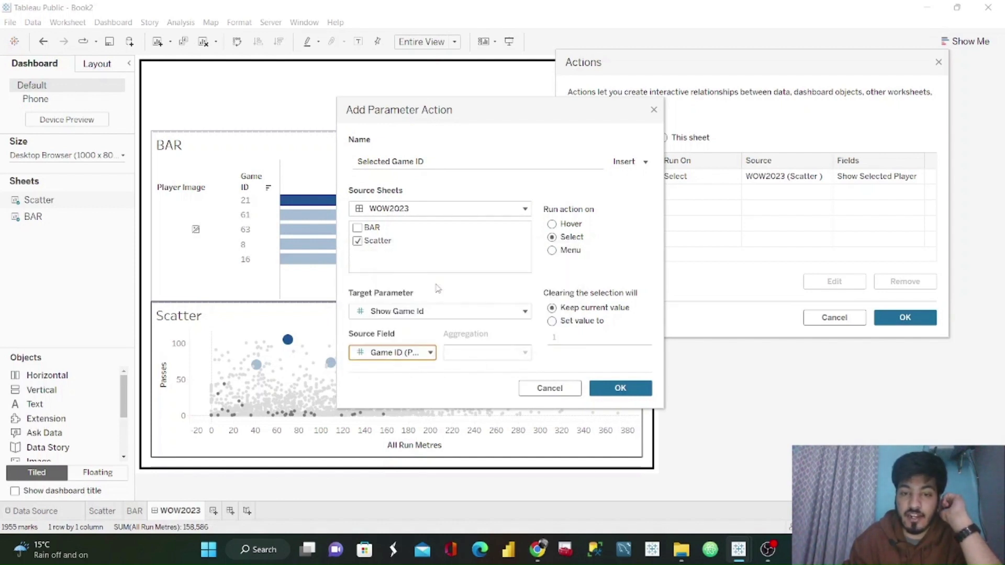
left_click(553, 321)
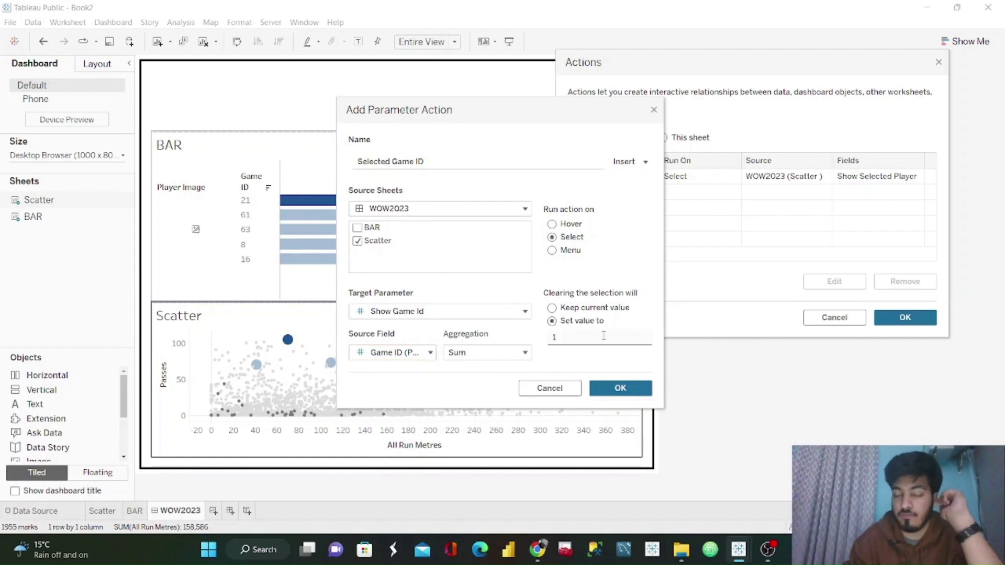
left_click(618, 387)
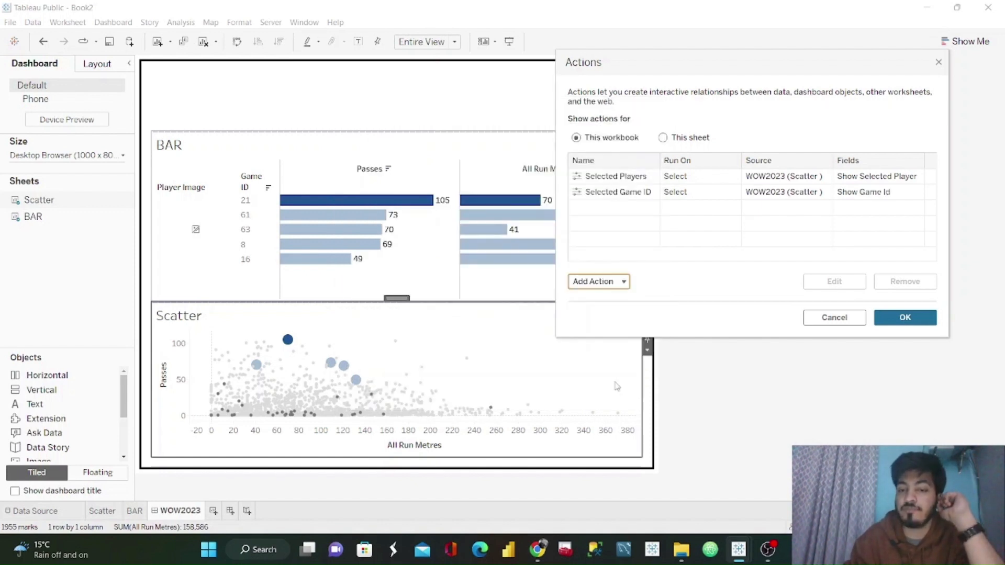
left_click(905, 317)
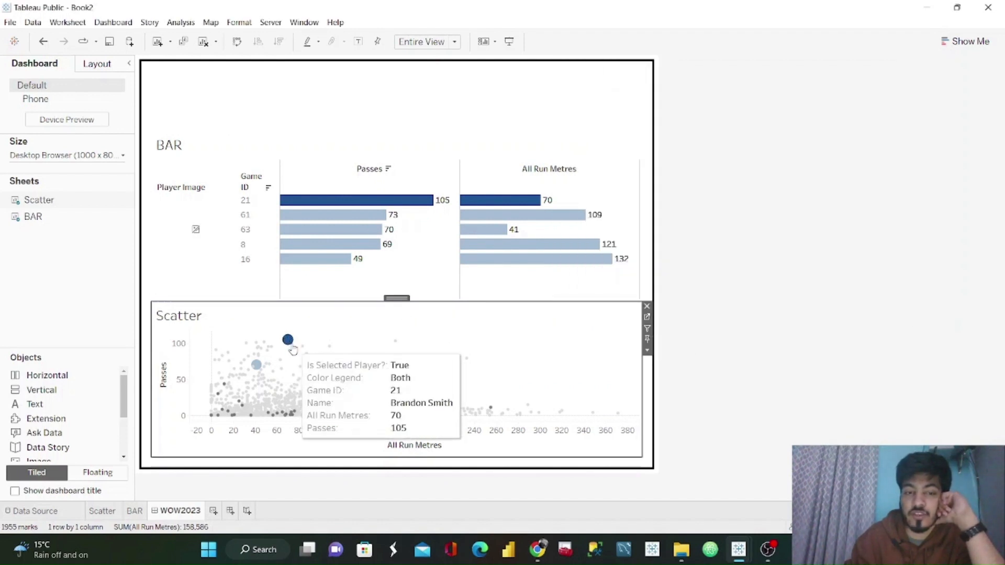
Step: Test the parameter actions by selecting several different player marks in the Scatter chart and checking how the BAR chart responds
left_click(289, 341)
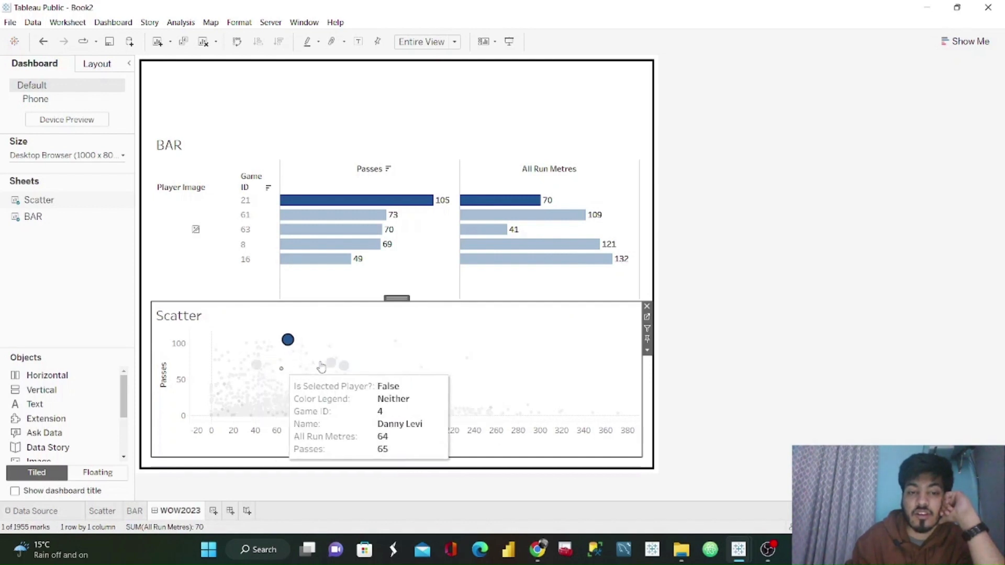
left_click(333, 364)
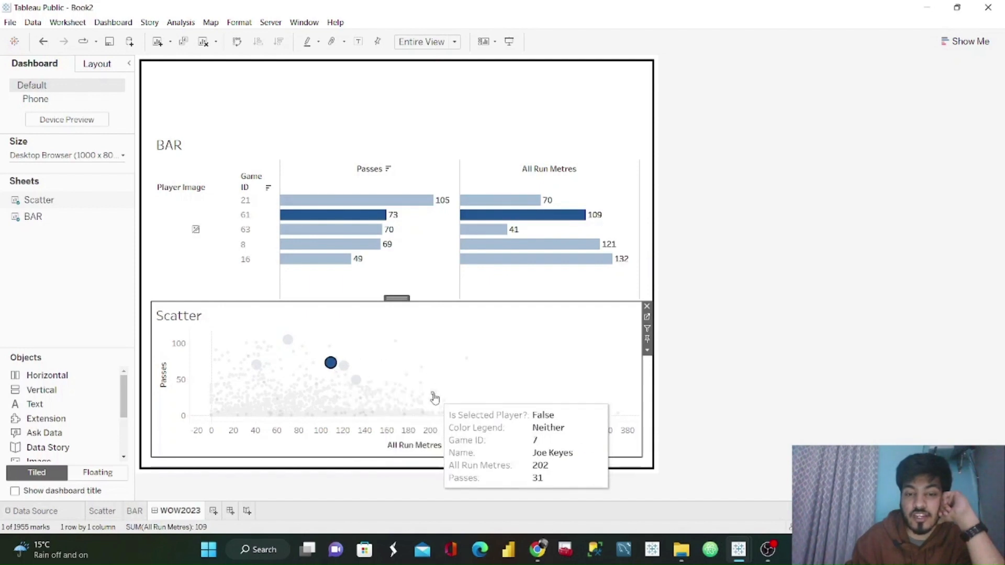
left_click(432, 394)
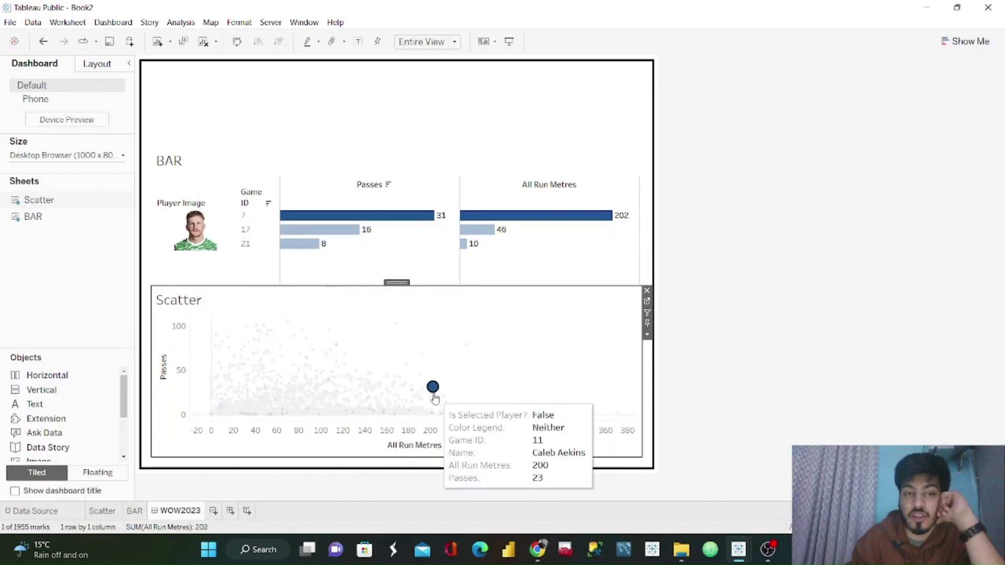
left_click(393, 398)
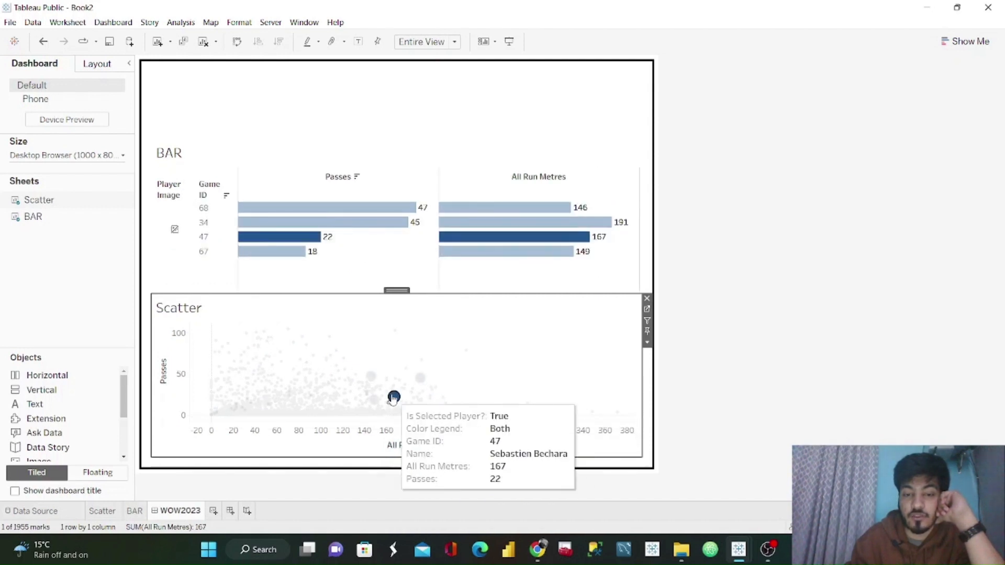
left_click(331, 394)
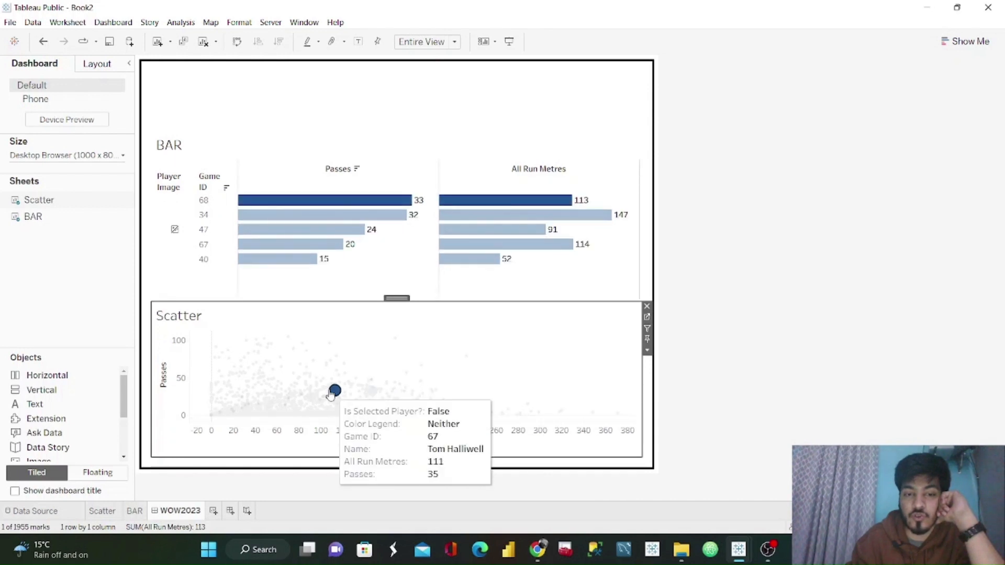
left_click(274, 379)
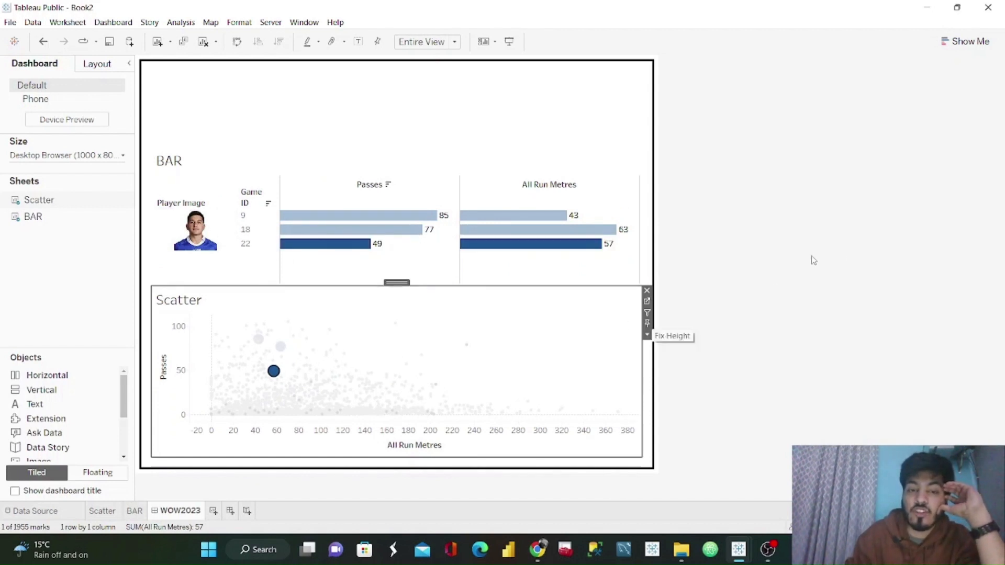
mouse_move(273, 371)
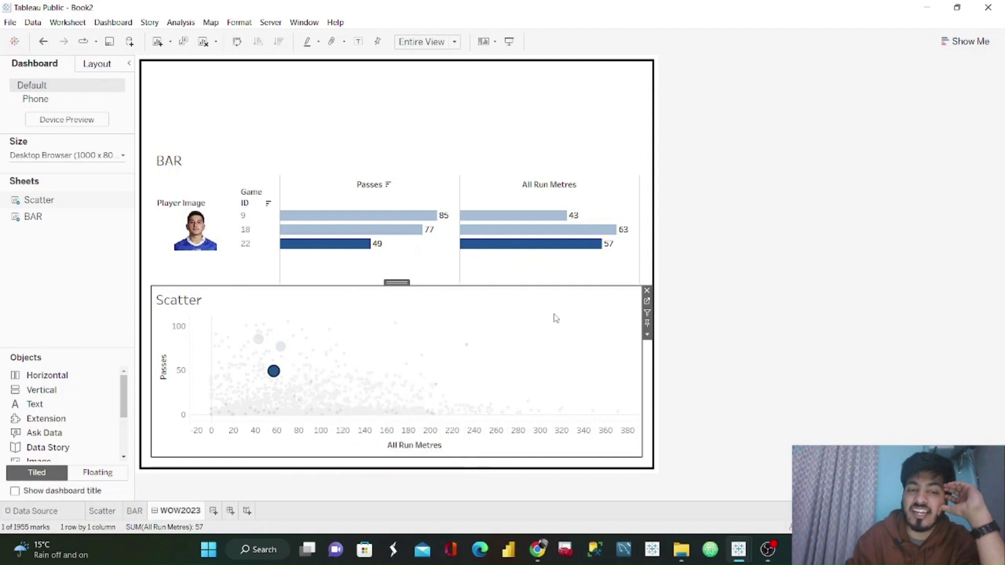
Step: Go to the Scatter worksheet and start a calculated field named "Dehighlight"
left_click(646, 303)
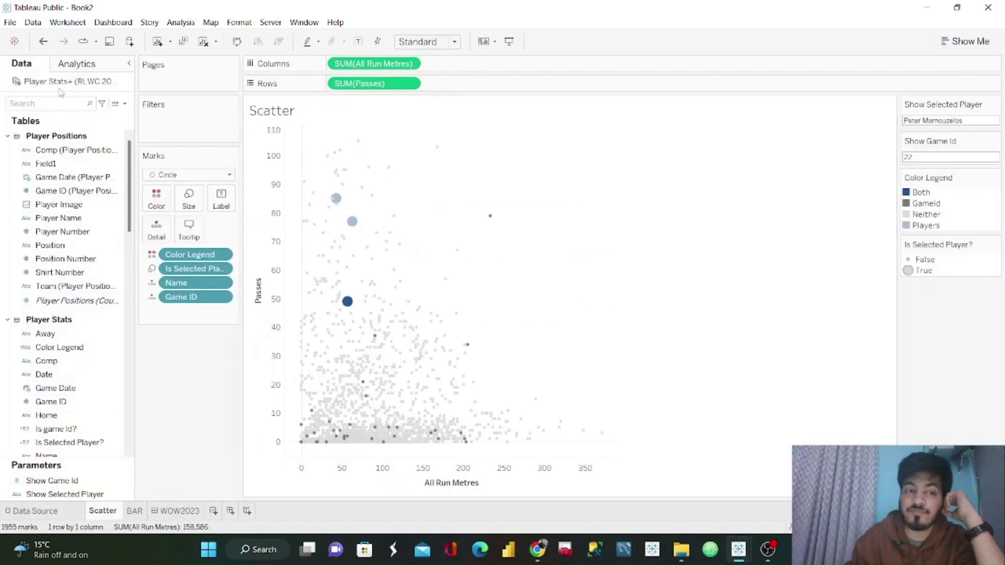
left_click(125, 103)
left_click(104, 116)
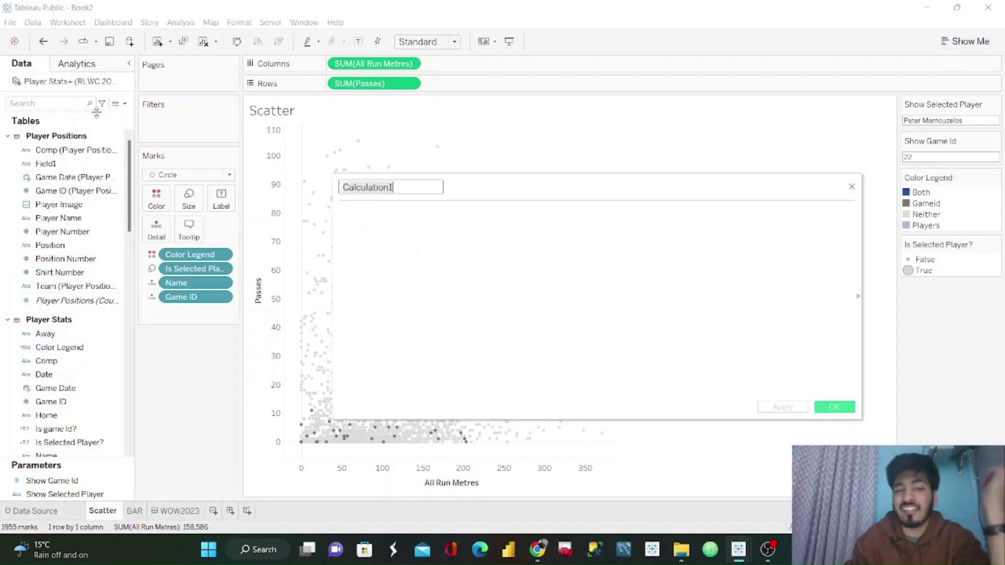
type("D")
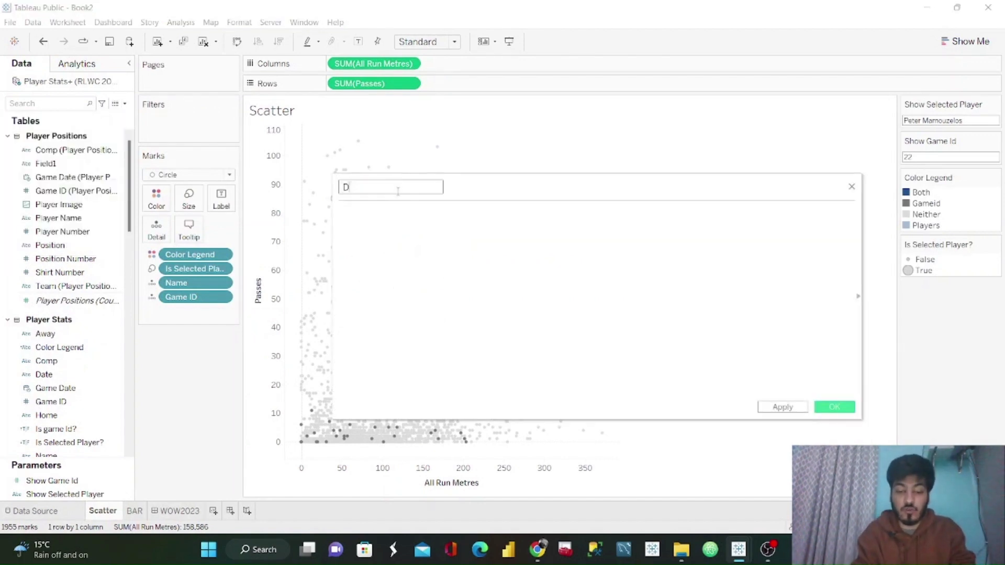
type("ehighlight")
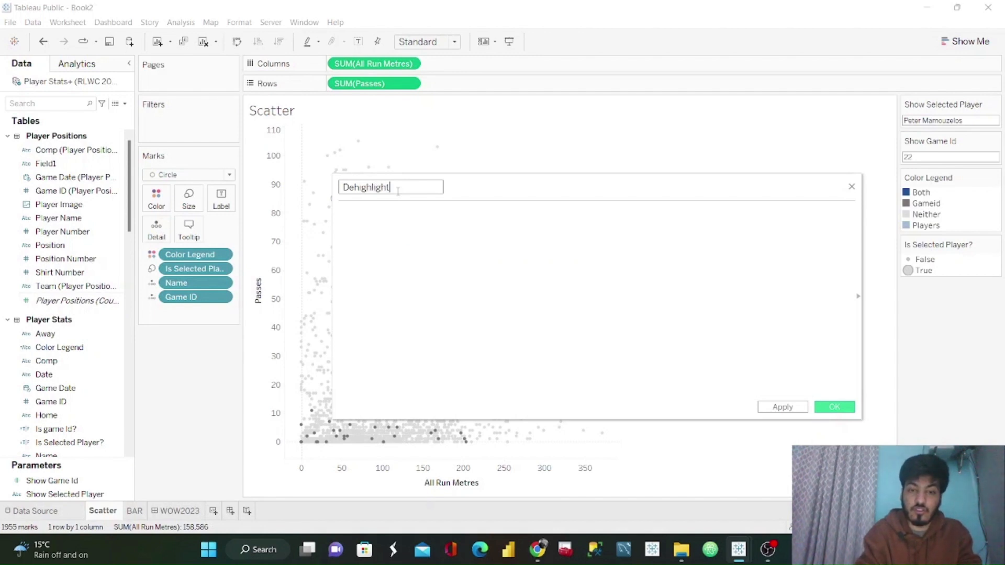
Step: Set the Dehighlight formula to the string "professoranalytics", save it, and add the field to Detail on the Scatter sheet
left_click(389, 220)
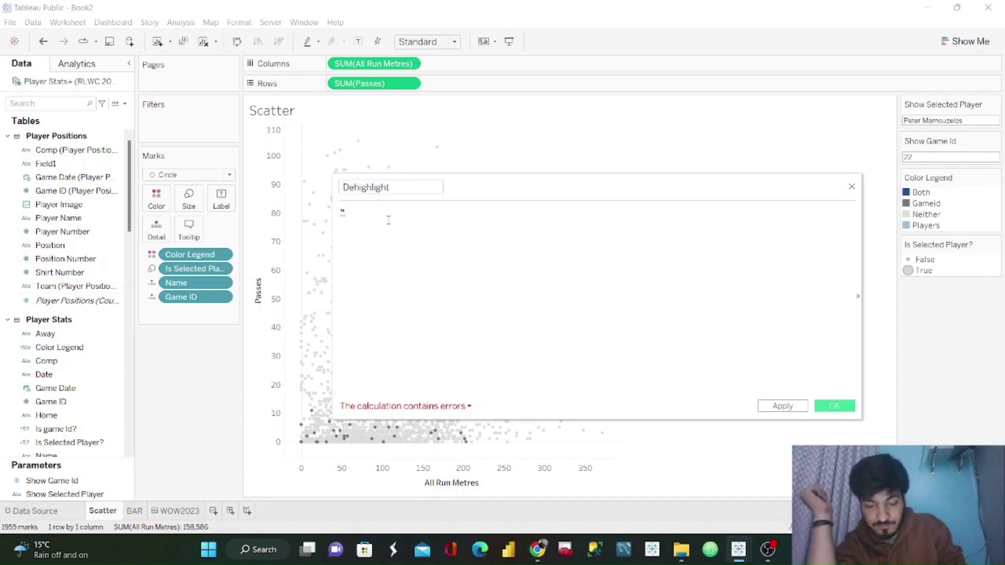
type("\"profe")
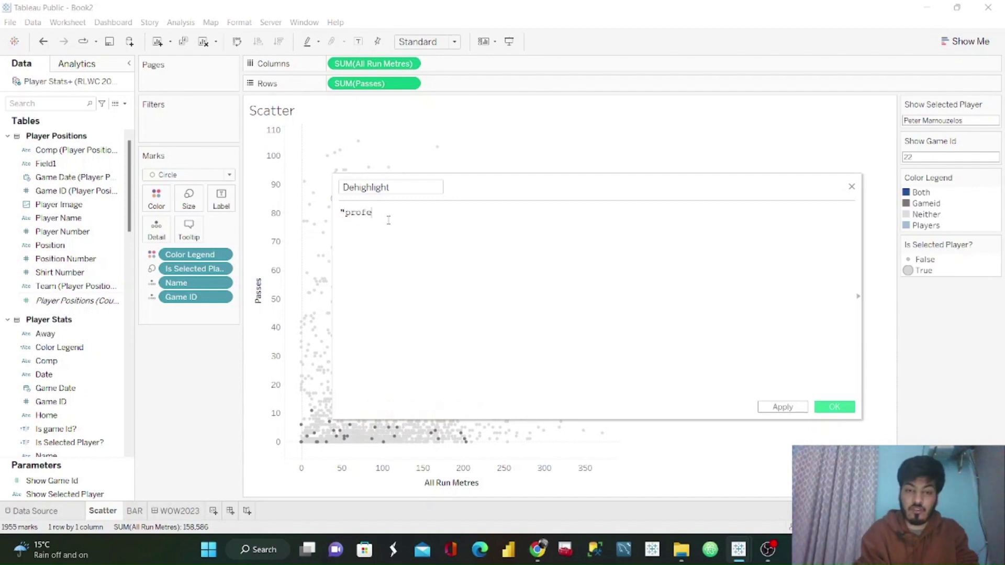
type("ssoranalyt")
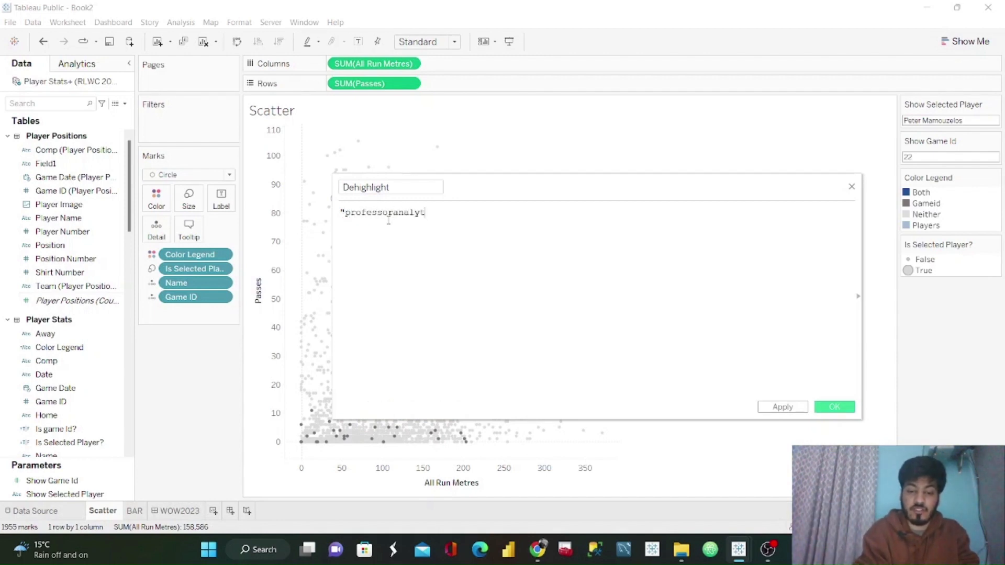
type("ics")
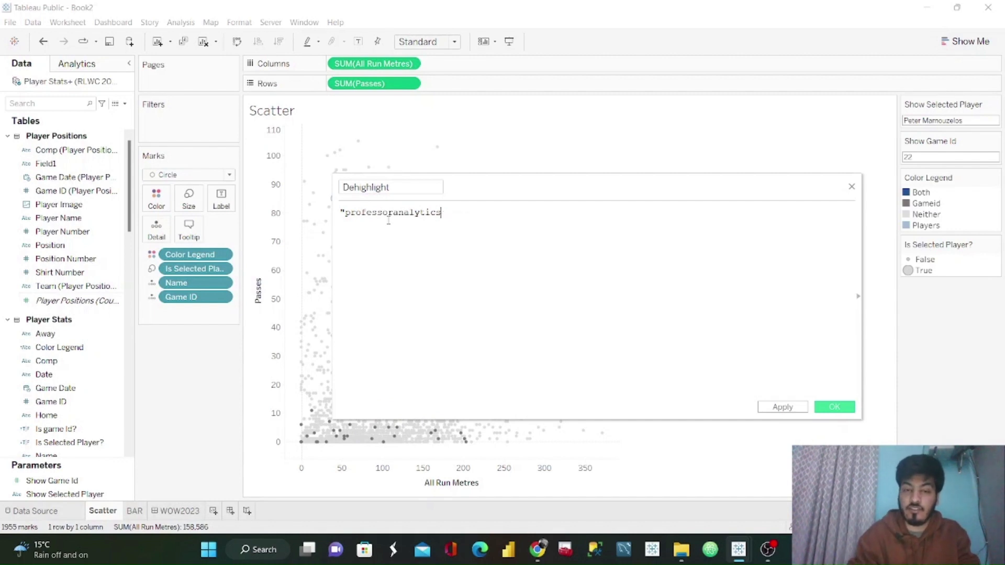
type("\"")
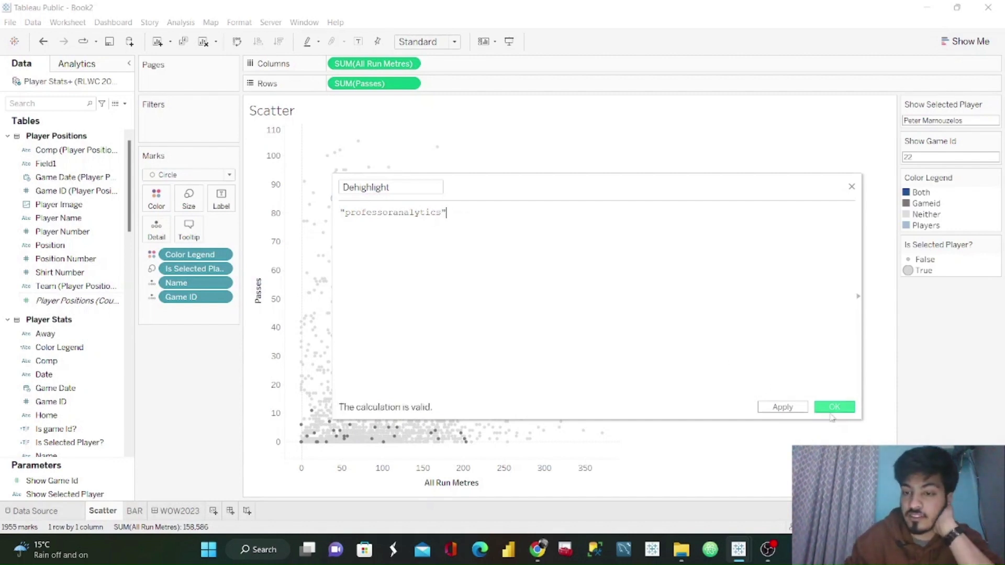
left_click(833, 408)
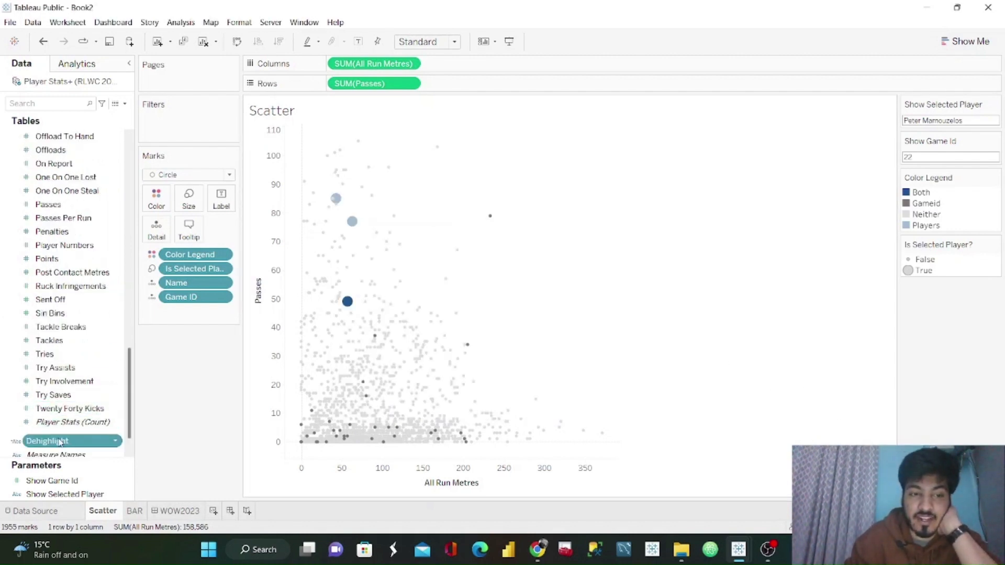
left_click_drag(59, 441, 160, 228)
Step: Return to the WOW2023 dashboard and add a Highlight action named "Dehighlight Sheet"
left_click(191, 514)
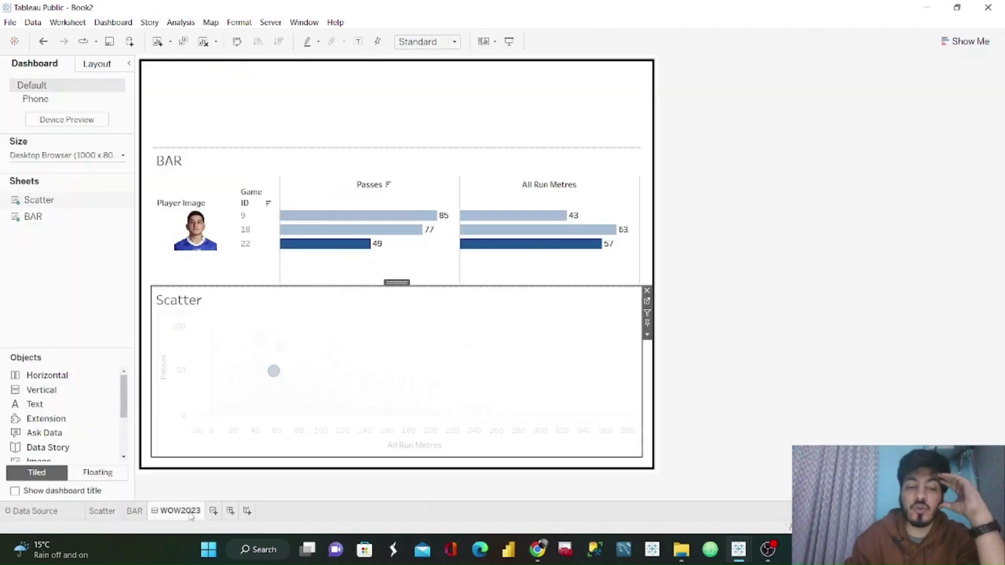
left_click(113, 22)
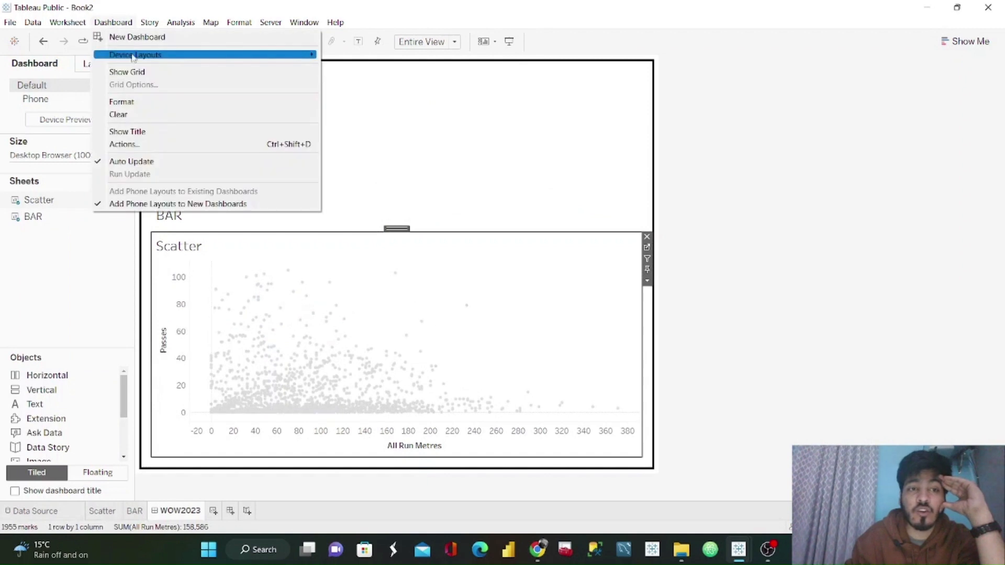
left_click(138, 144)
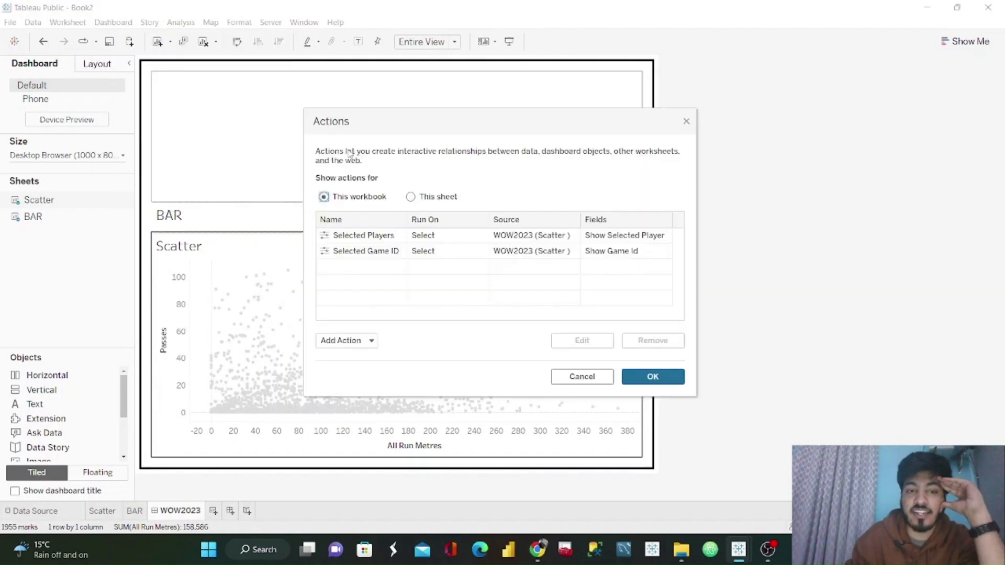
left_click(366, 339)
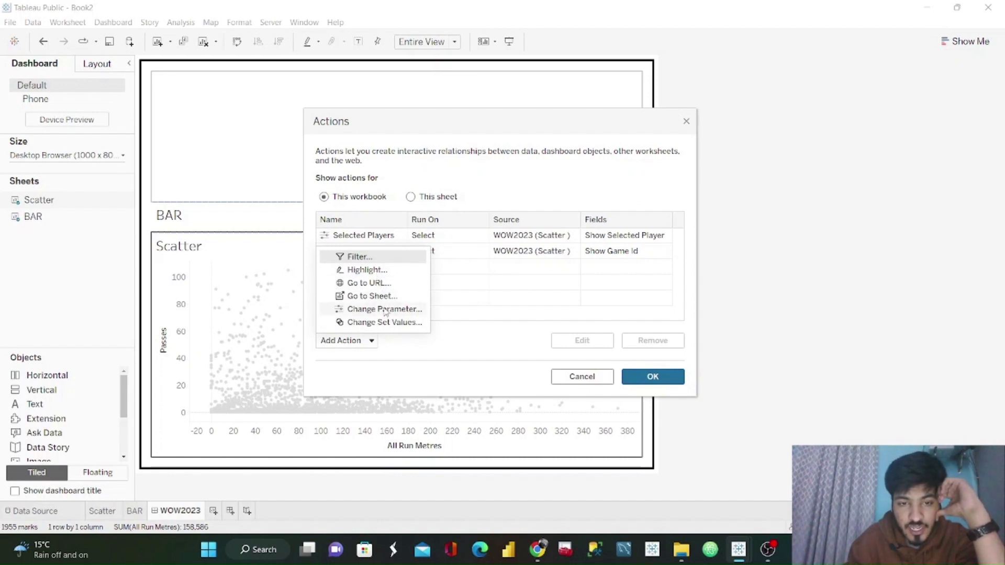
left_click(381, 269)
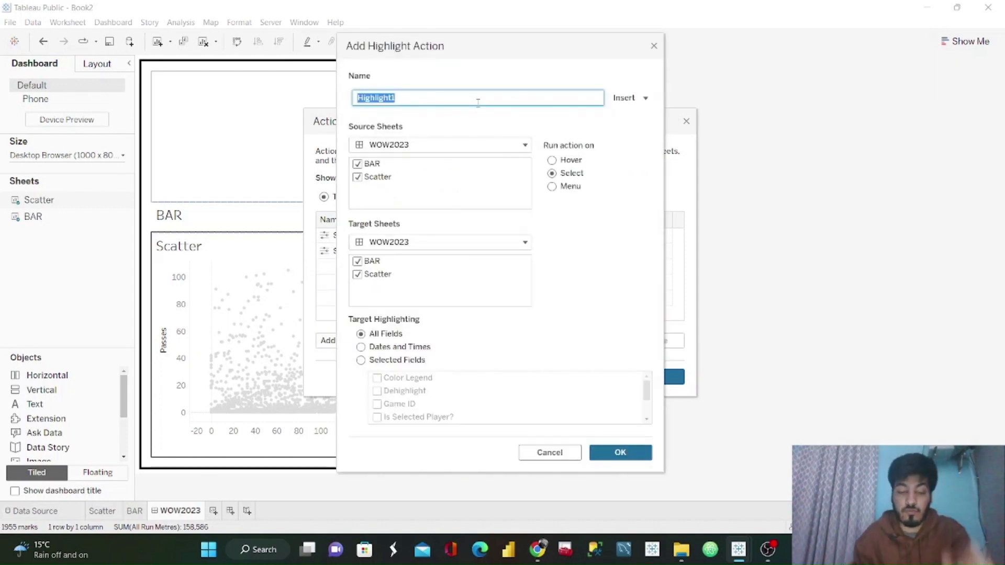
type("Dehighl")
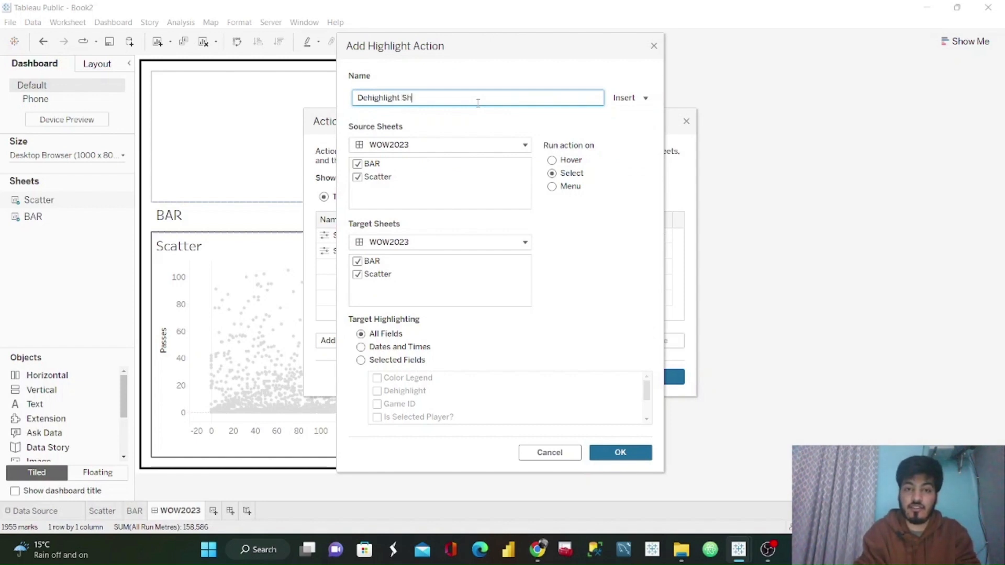
Step: Restrict the highlight action's source and target to Scatter, highlight only the Dehighlight field, and save the dashboard actions
left_click(357, 165)
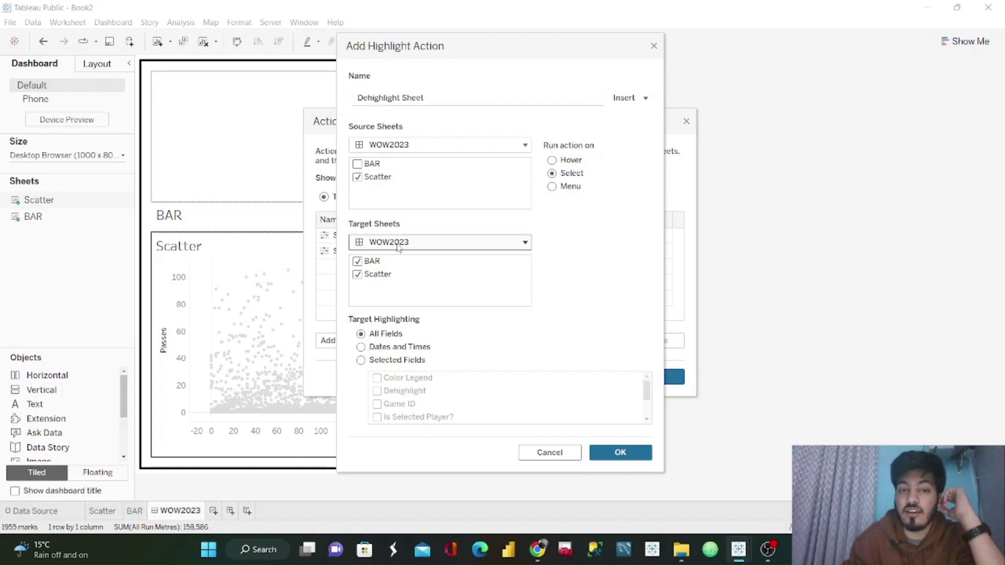
left_click(358, 262)
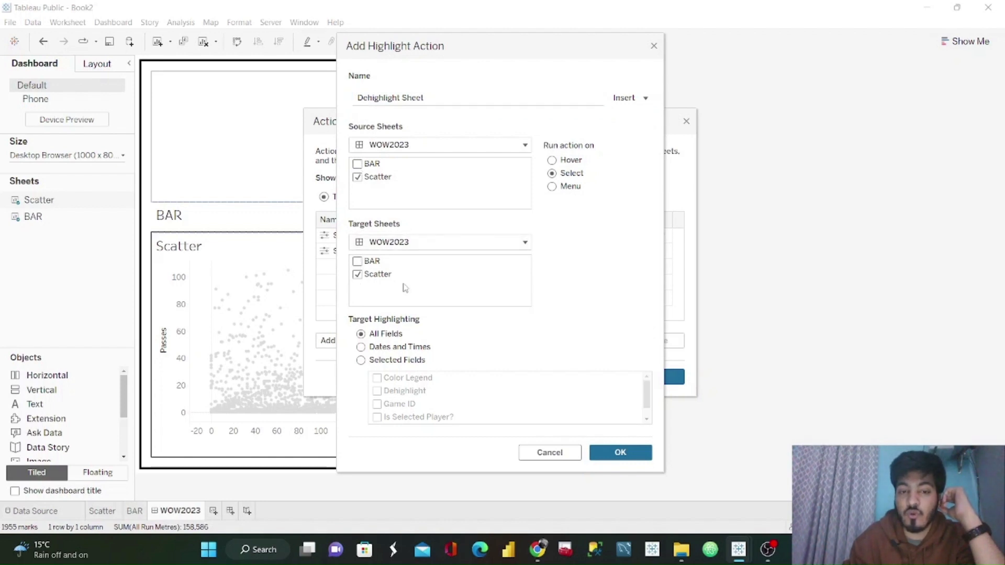
left_click(362, 362)
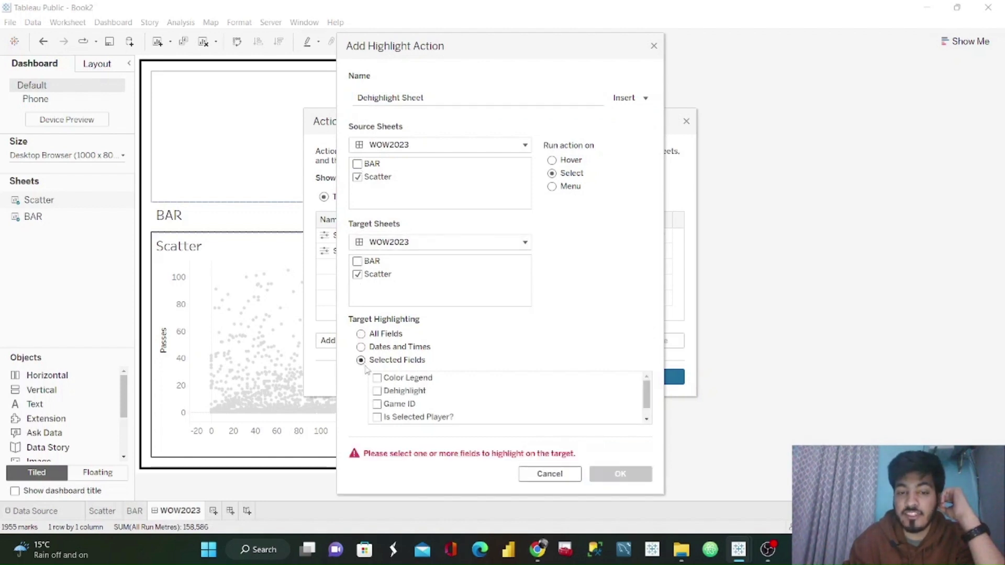
left_click(378, 392)
left_click(621, 474)
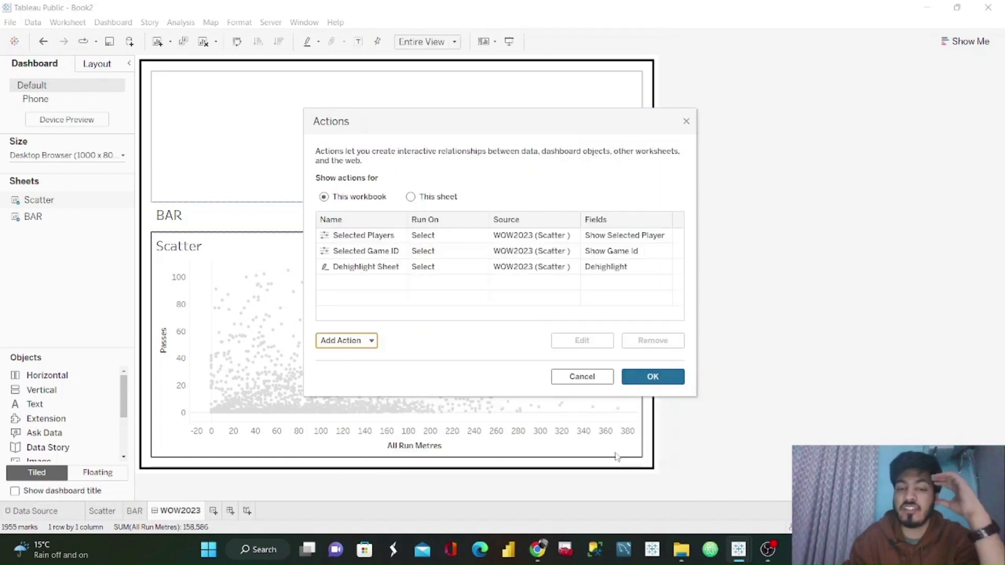
left_click(651, 376)
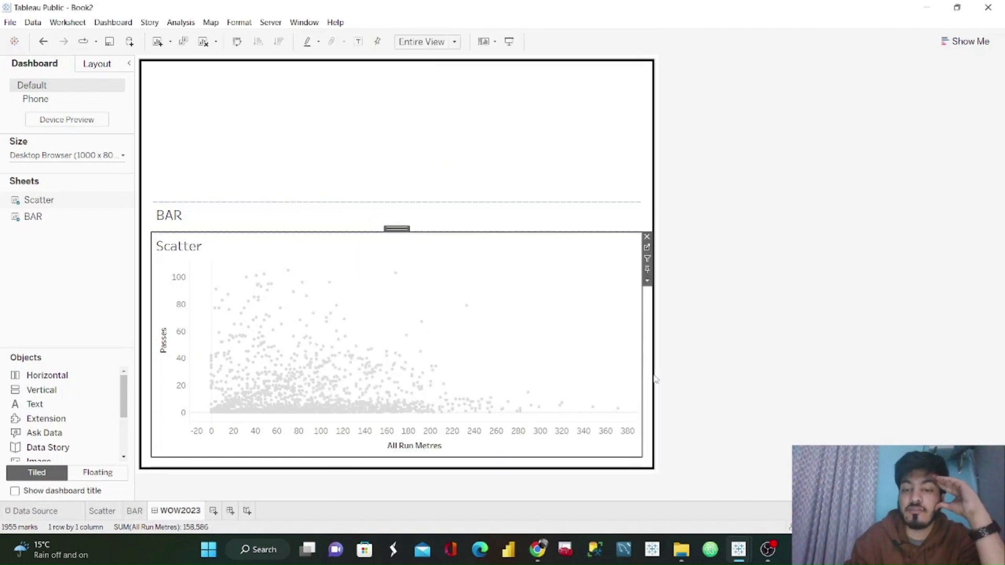
Step: Test the dashboard actions by selecting several different player marks in the Scatter chart and checking the BAR view and highlighting
left_click(329, 284)
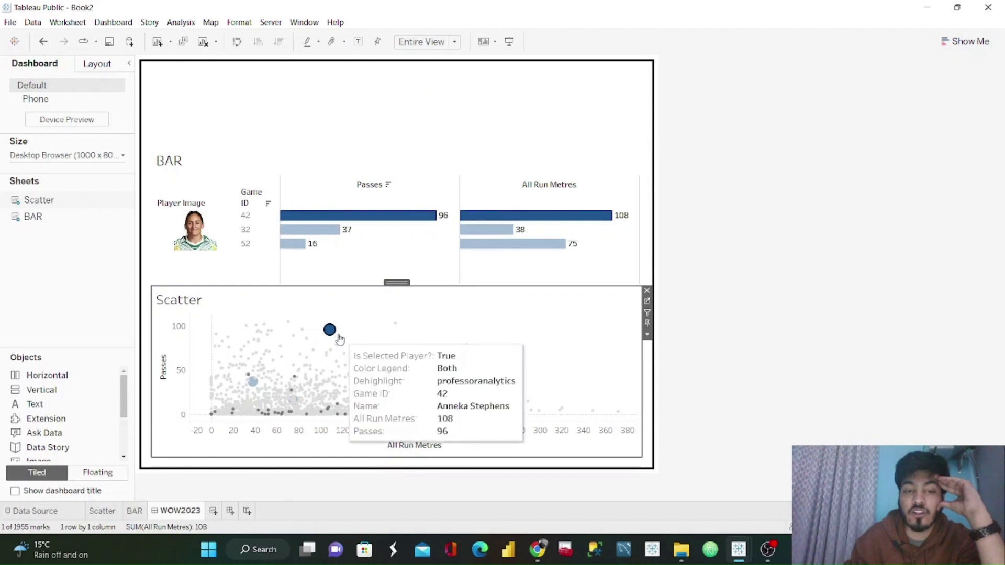
mouse_move(349, 361)
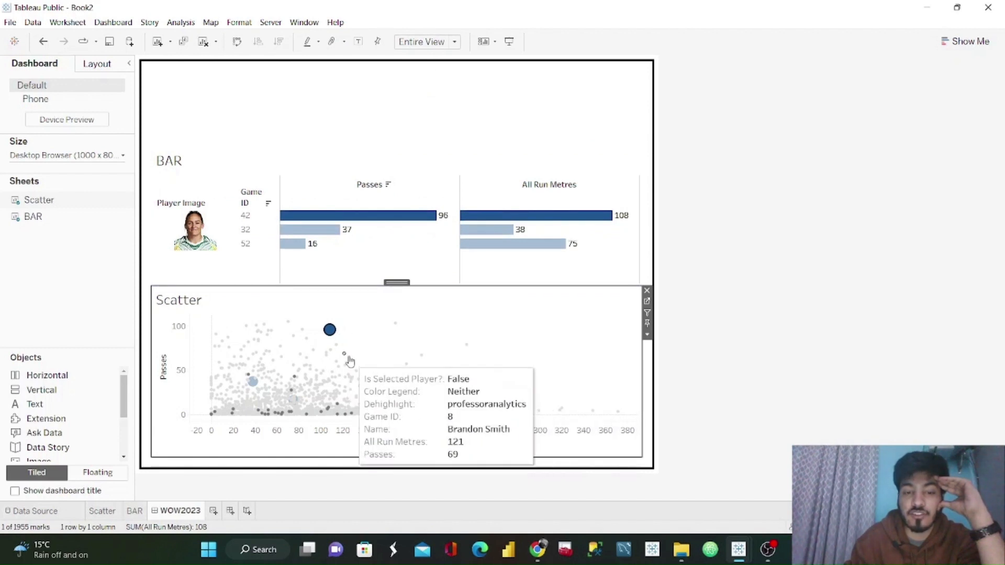
left_click(421, 359)
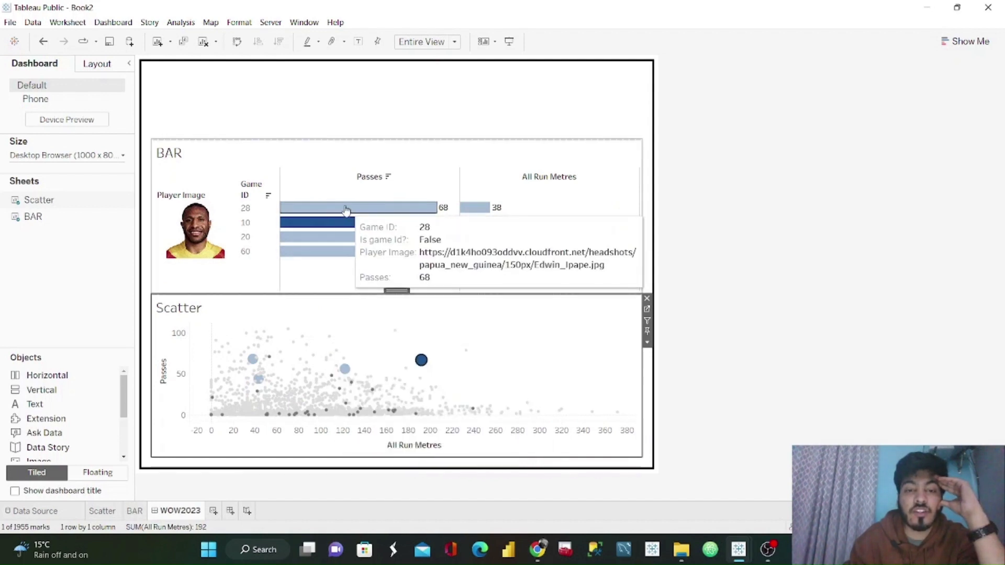
left_click(307, 350)
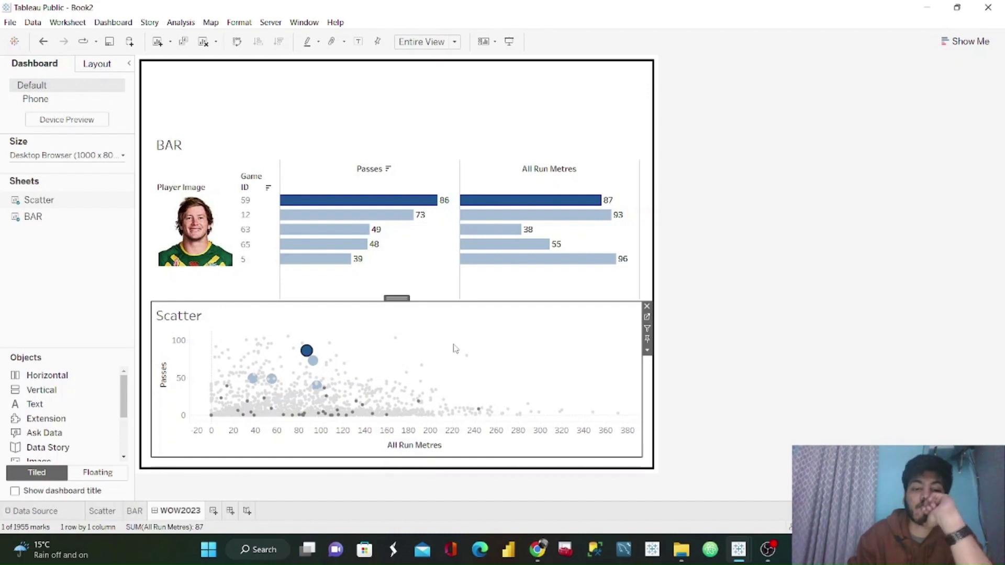
Step: Go to the Scatter worksheet and start a new parameter named "Show Selected"
mouse_move(135, 511)
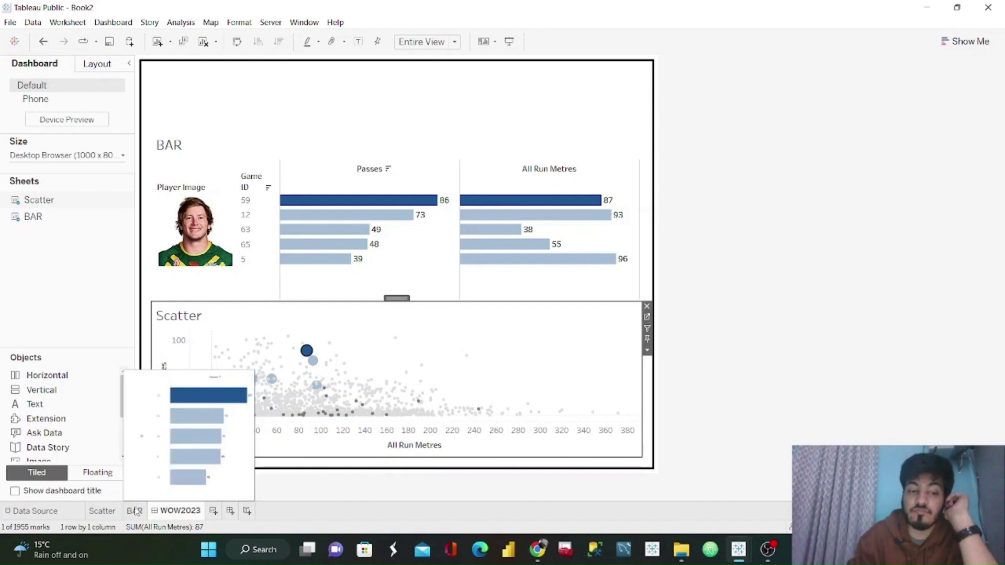
left_click(102, 511)
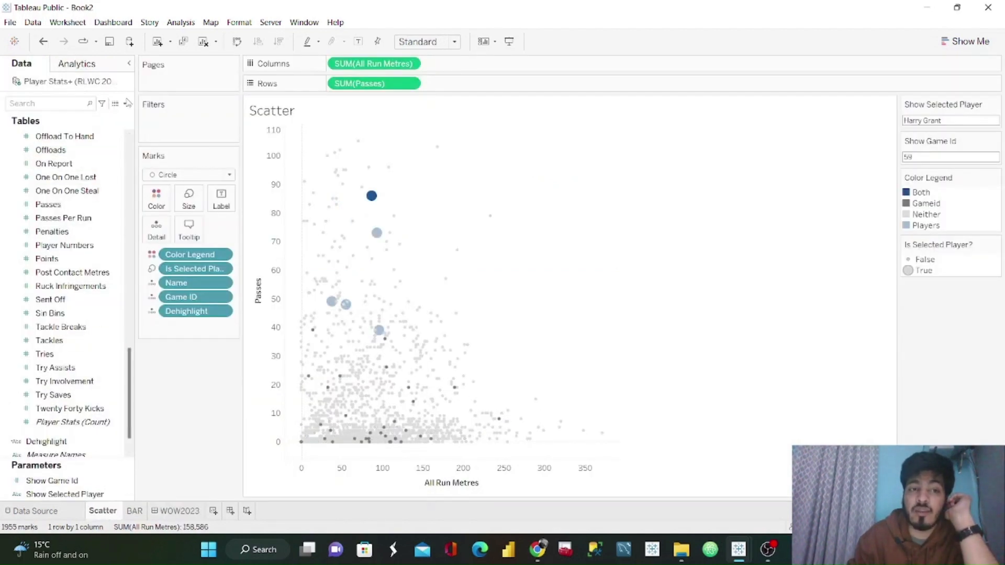
left_click(126, 106)
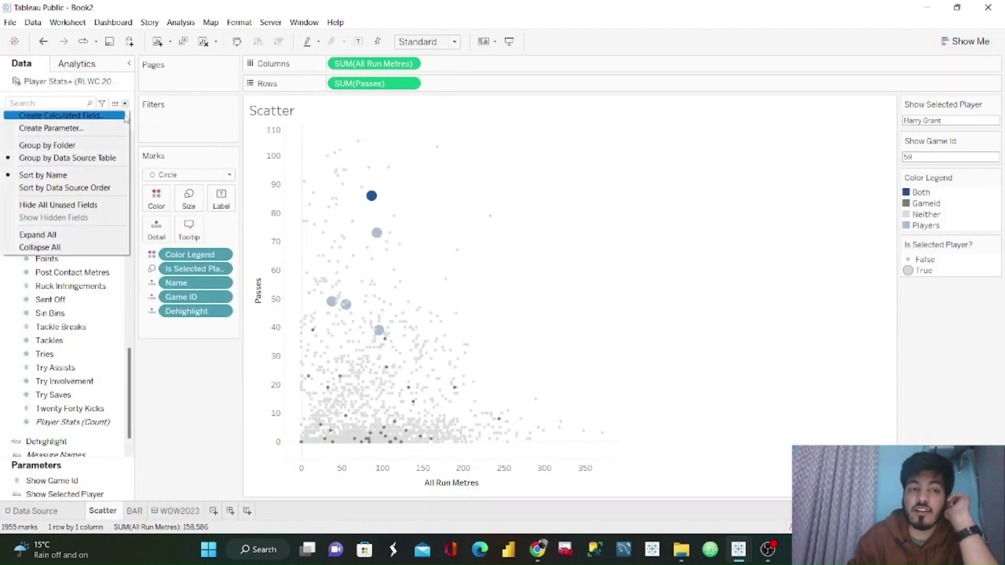
left_click(37, 115)
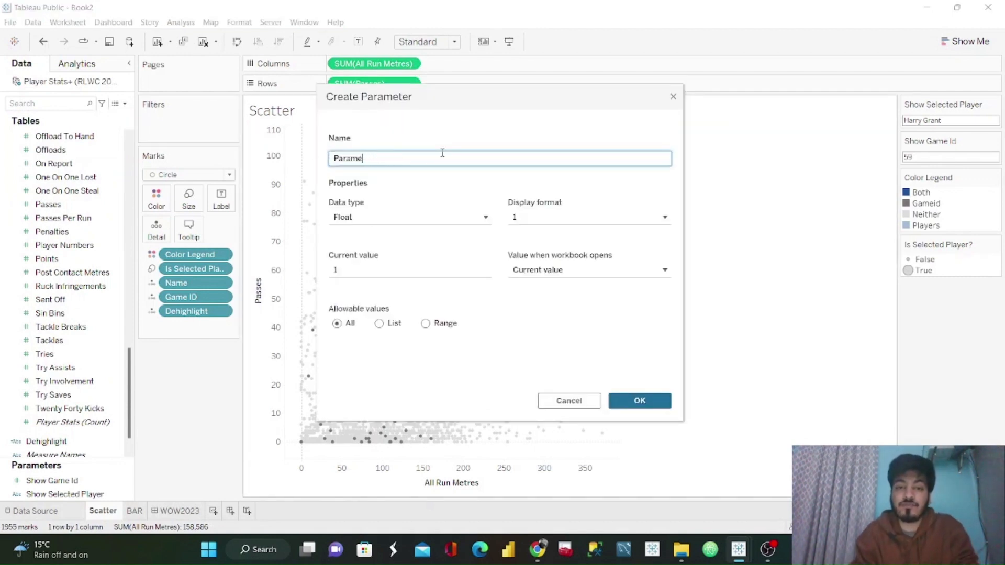
key("BackSpace")
key("BackSpace")
key("BackSpace")
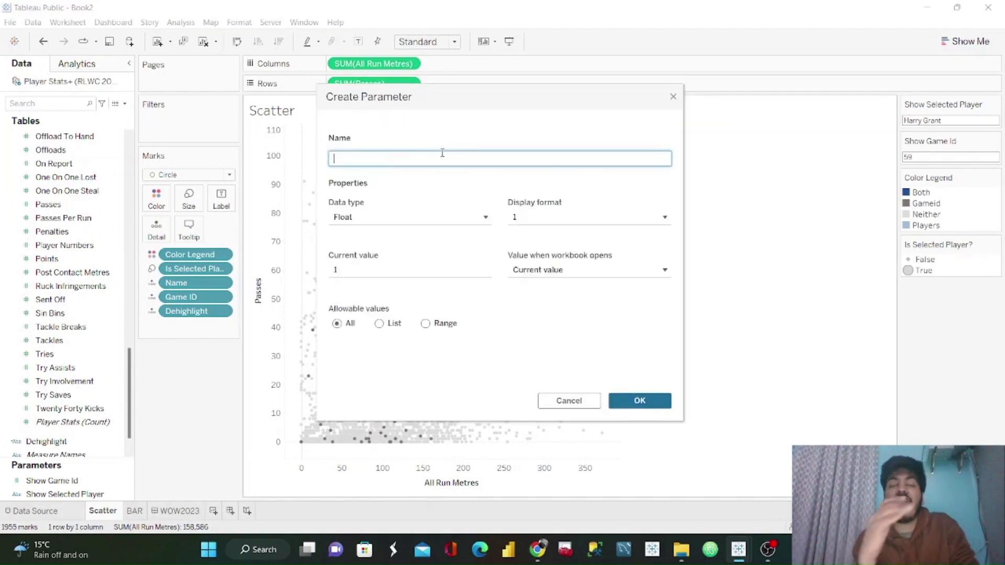
type("Sho")
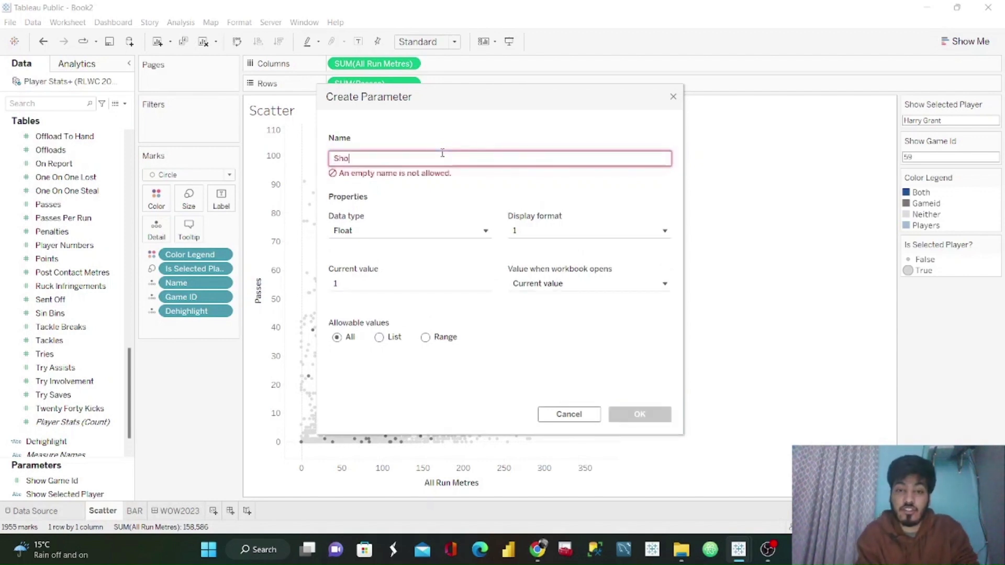
type("w Sel")
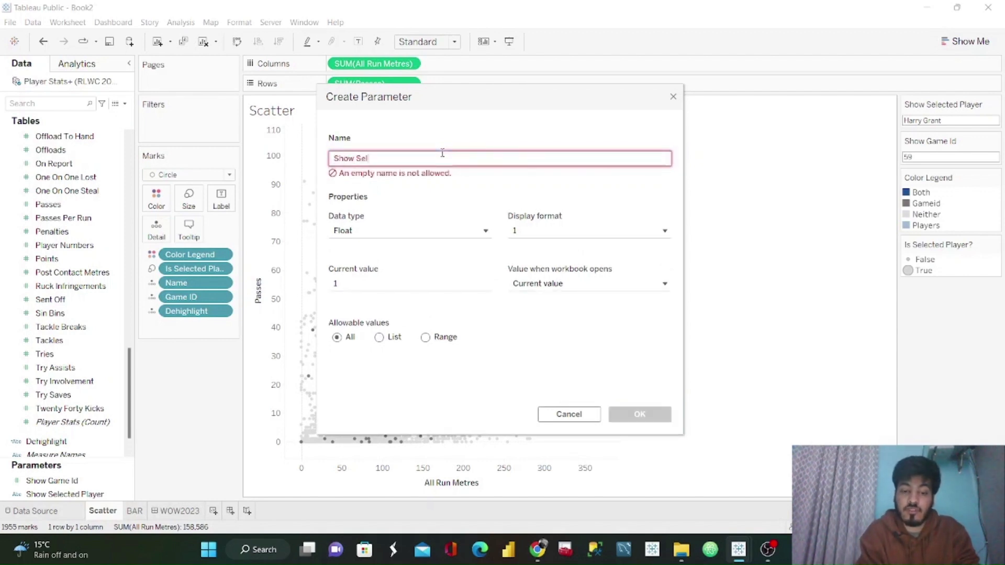
type("ected Playe")
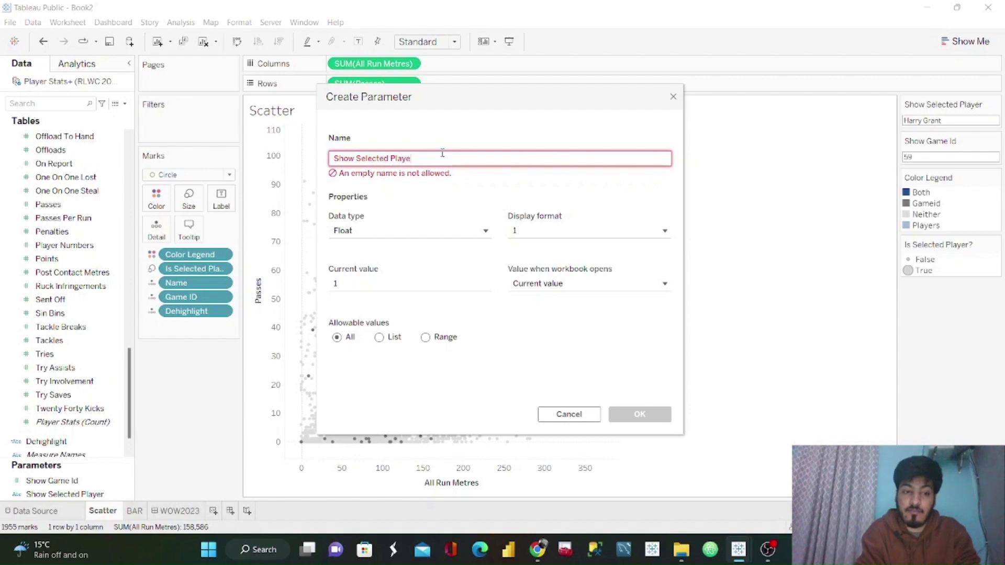
type("rs")
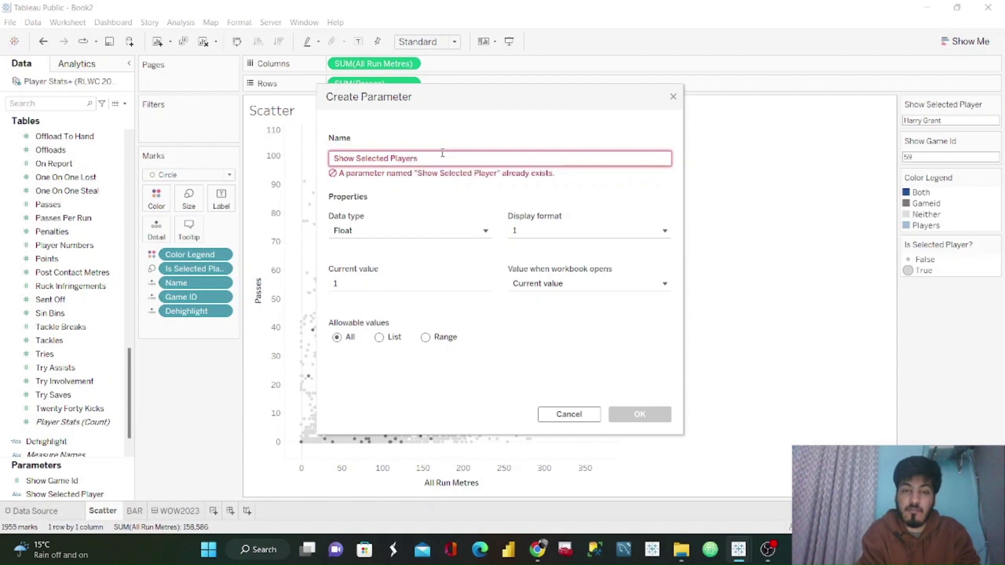
key("BackSpace")
key("BackSpace")
key("BackSpace")
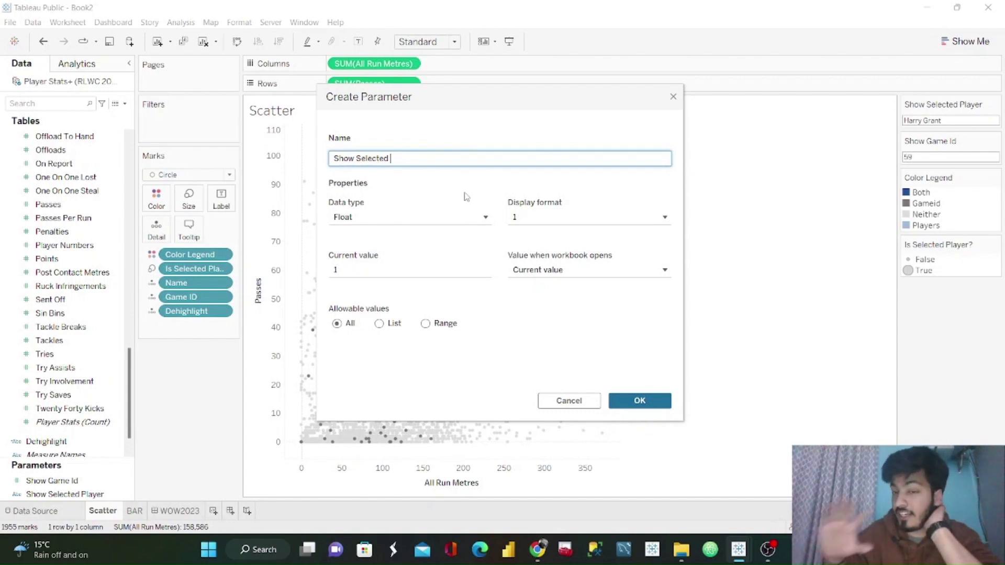
Step: Make the Show Selected parameter Boolean with a current value of False, and save it
left_click(481, 217)
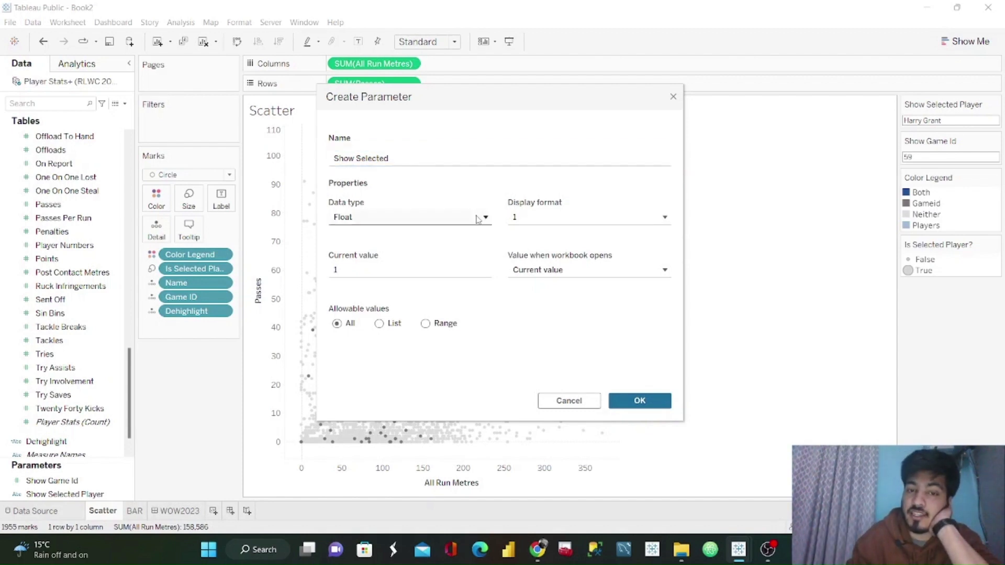
left_click(373, 276)
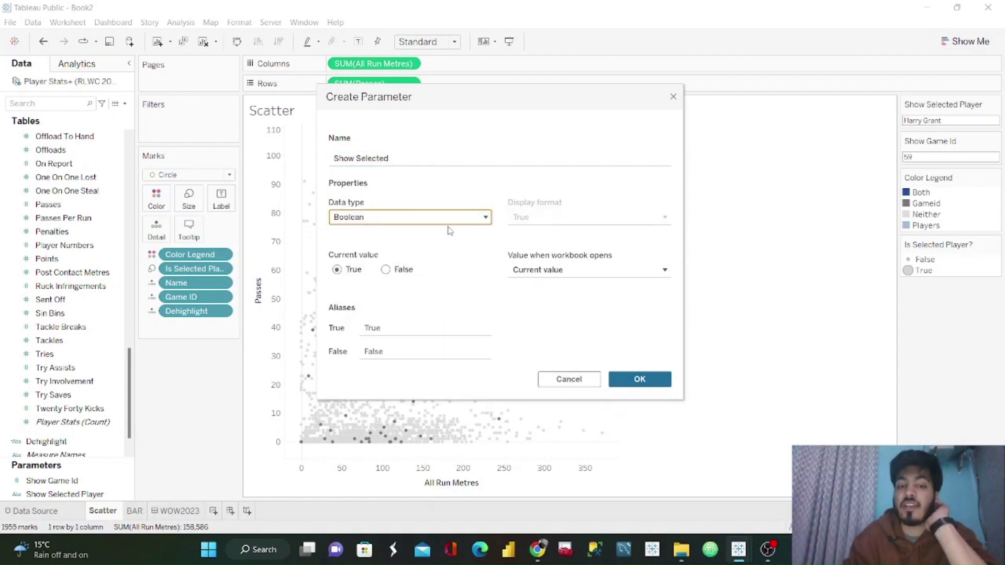
left_click(387, 270)
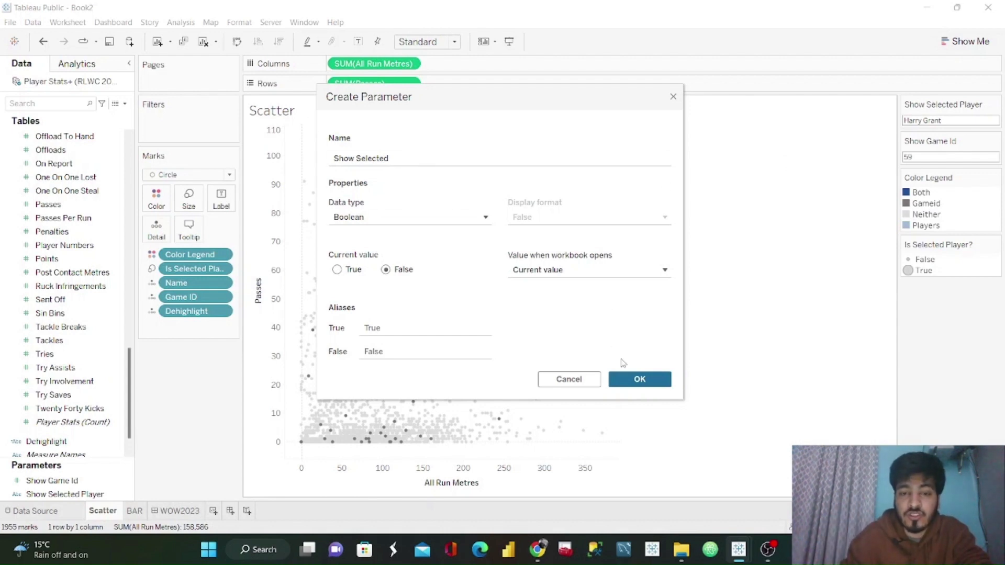
left_click(655, 381)
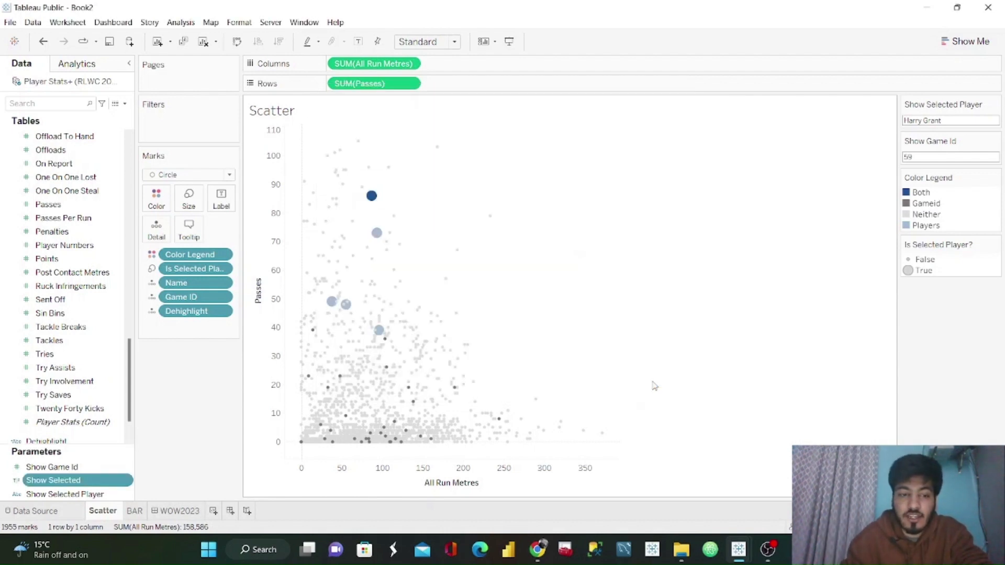
Step: Start a calculated field named "Show Selected Players in viz"
left_click(124, 104)
left_click(114, 117)
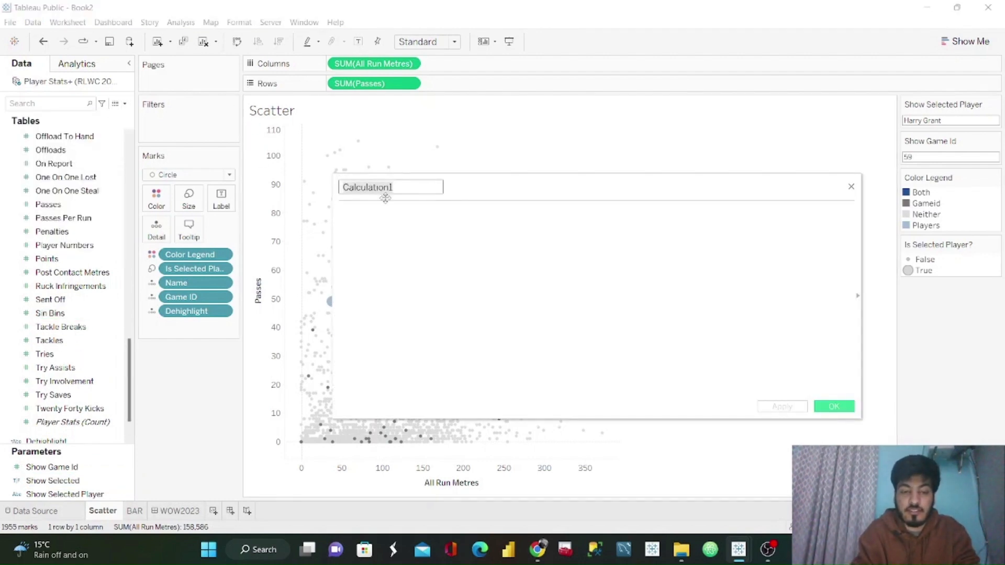
type("Show S")
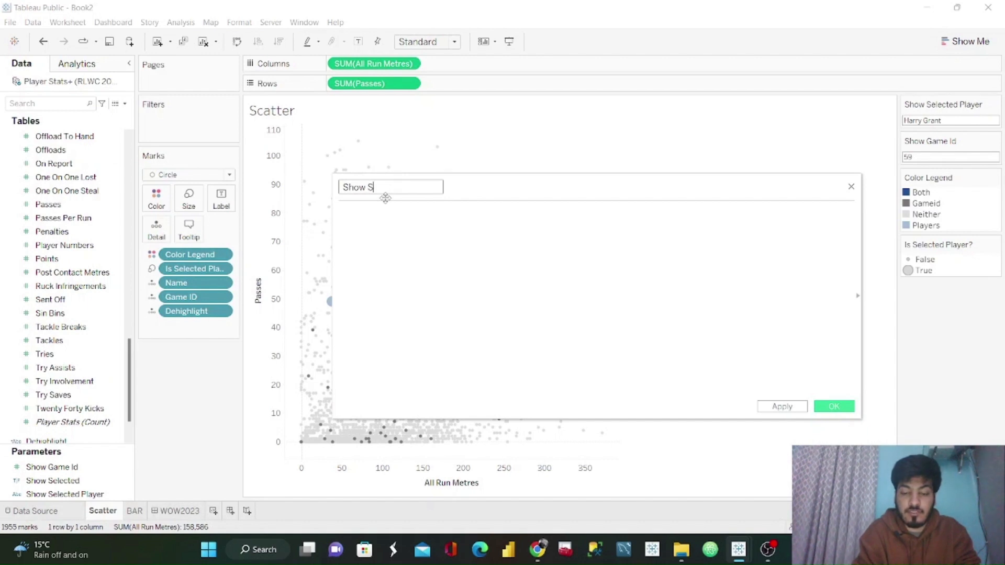
type("elected Player")
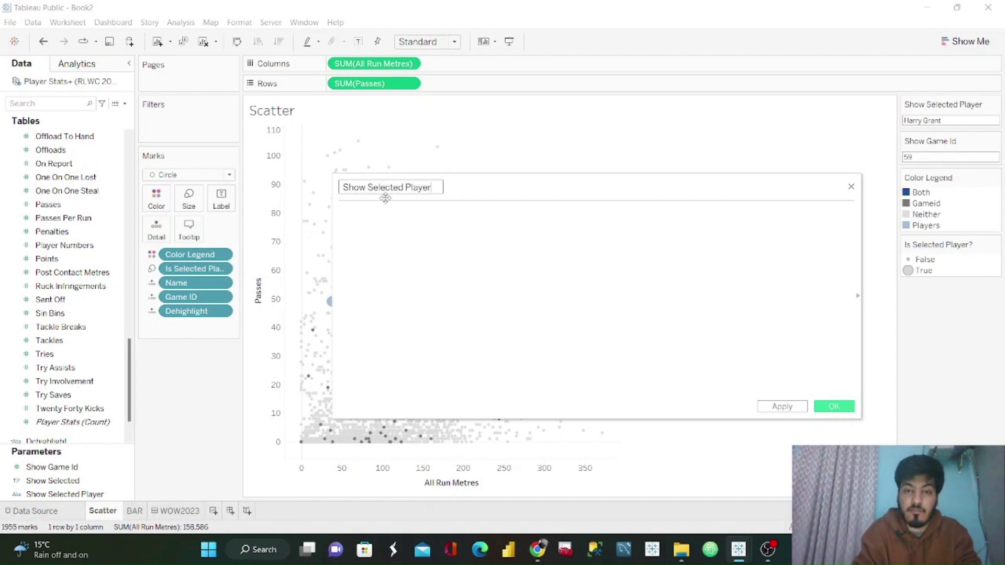
type("s in viz")
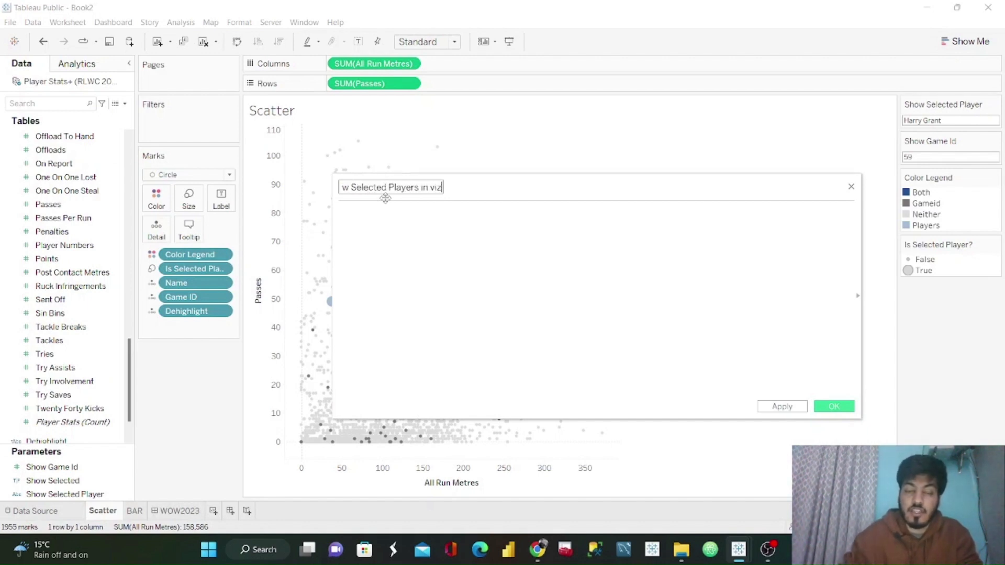
Step: Set the Show Selected Players in viz formula to TRUE, save it, and add the field to Detail on the Scatter sheet
left_click(374, 213)
type("TRUE")
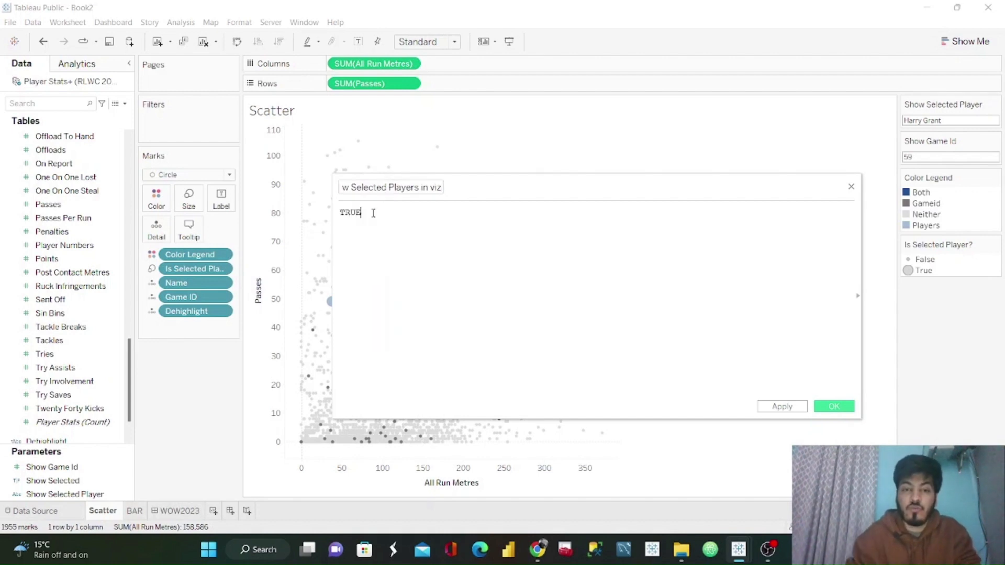
left_click(824, 408)
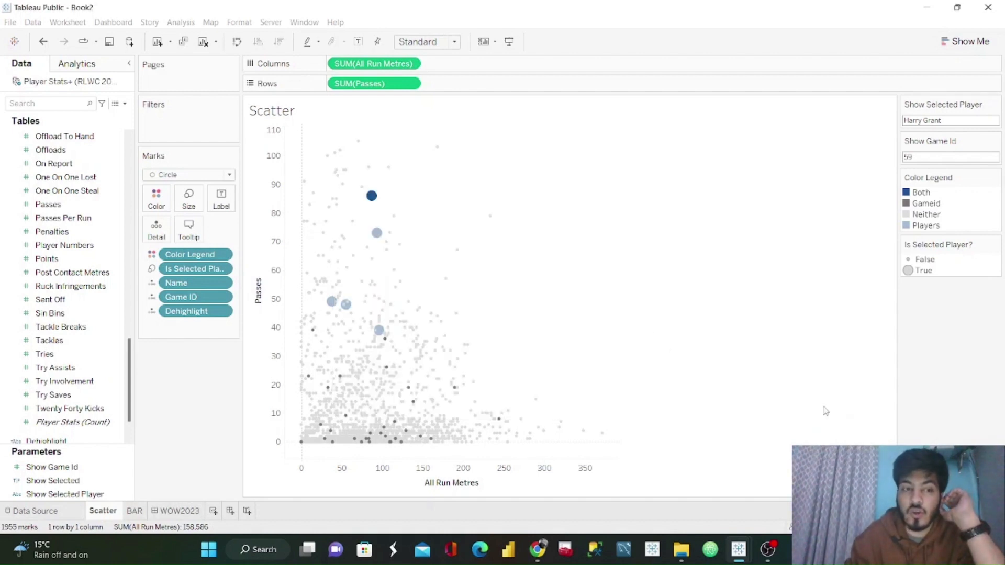
left_click_drag(60, 428, 156, 226)
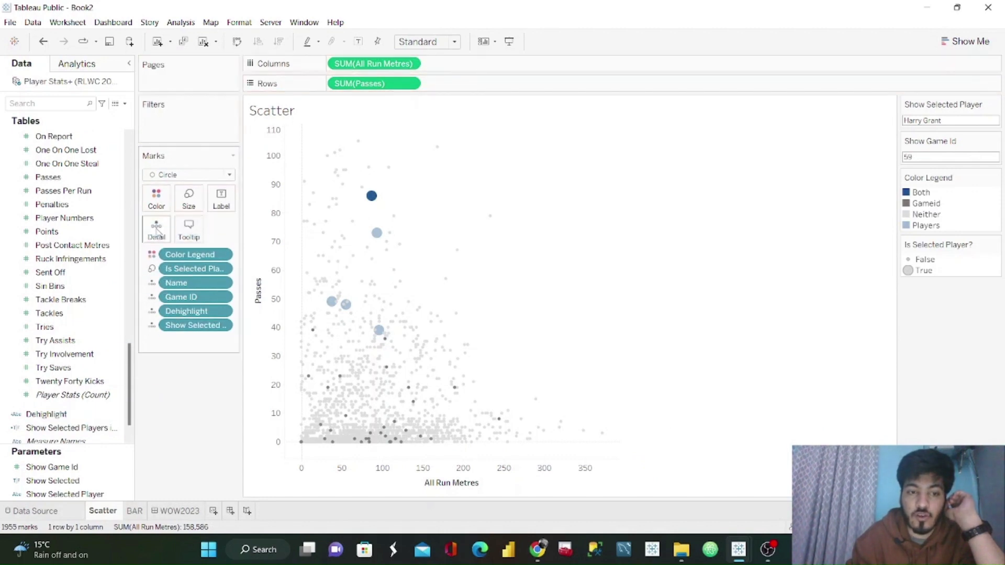
Step: Return to the WOW2023 dashboard and add a Change Parameter action with only Scatter as its source sheet
left_click(176, 511)
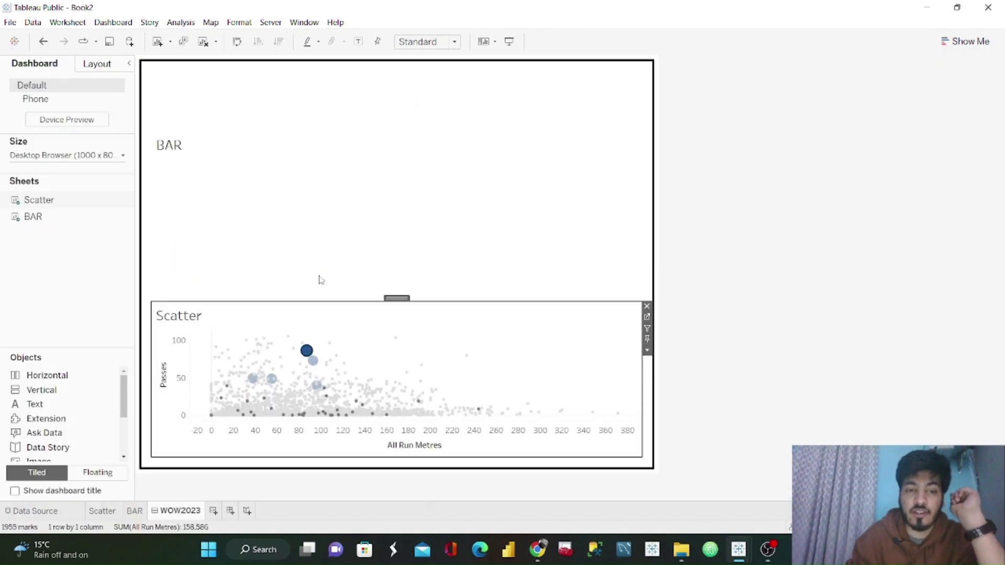
left_click(113, 22)
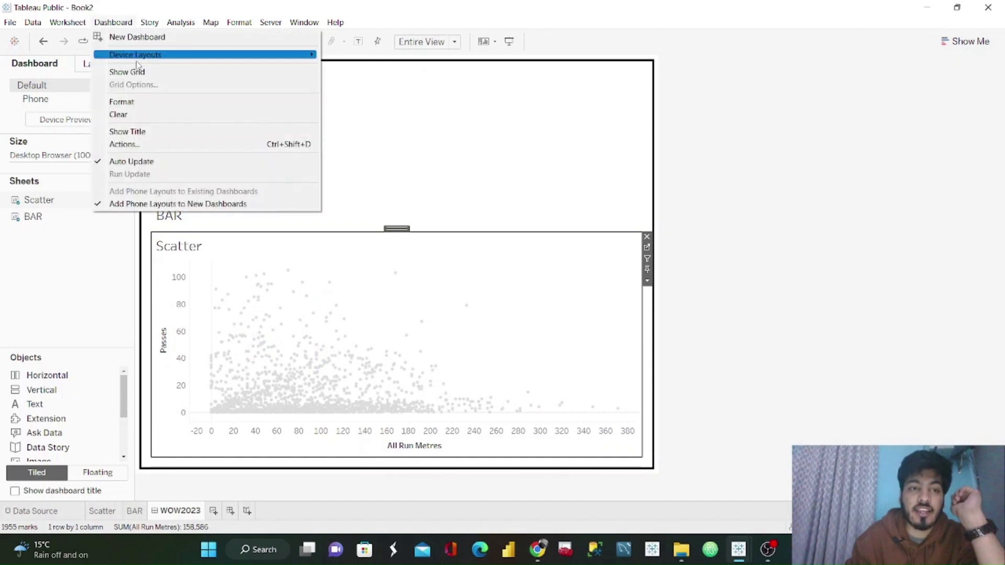
left_click(132, 146)
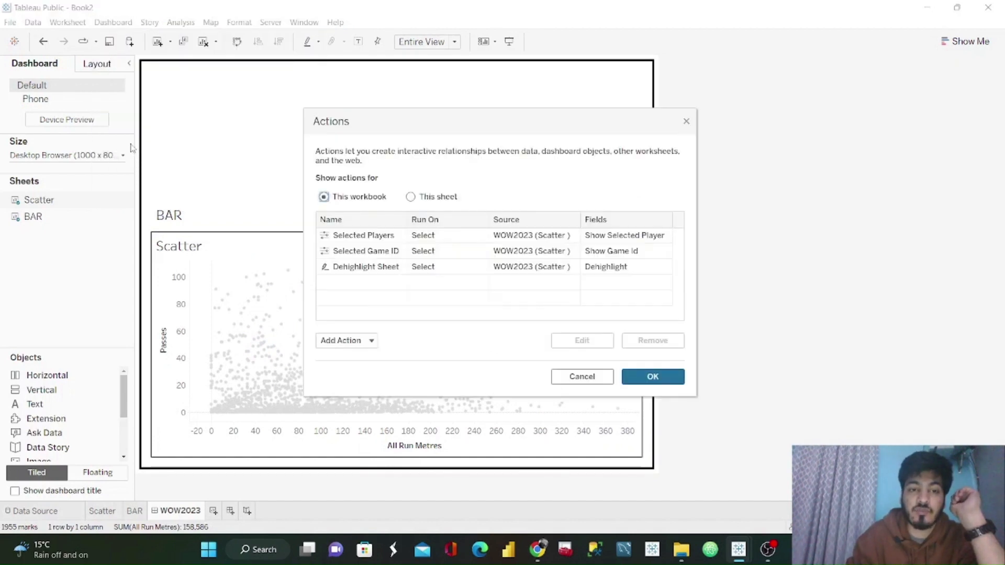
left_click(346, 340)
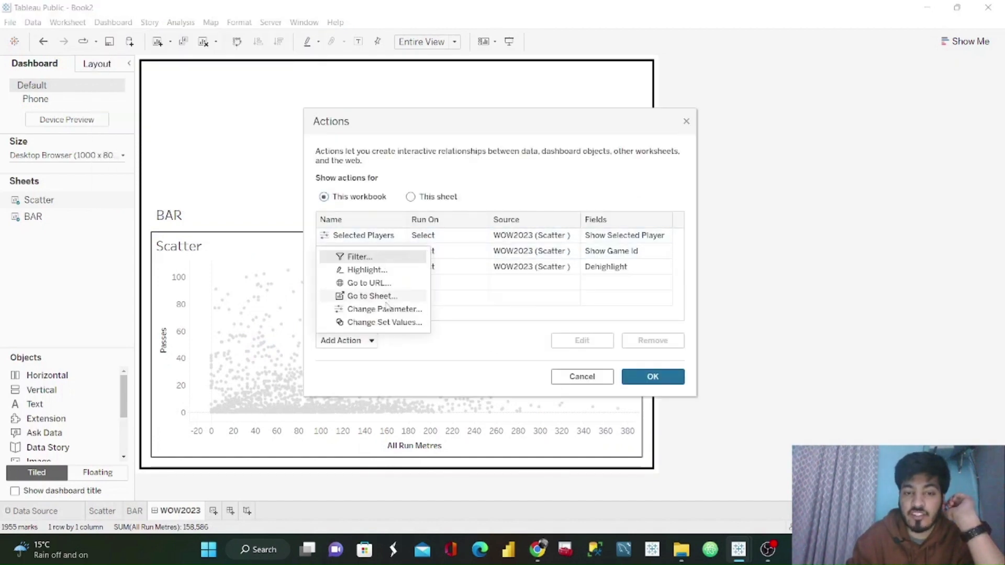
left_click(382, 308)
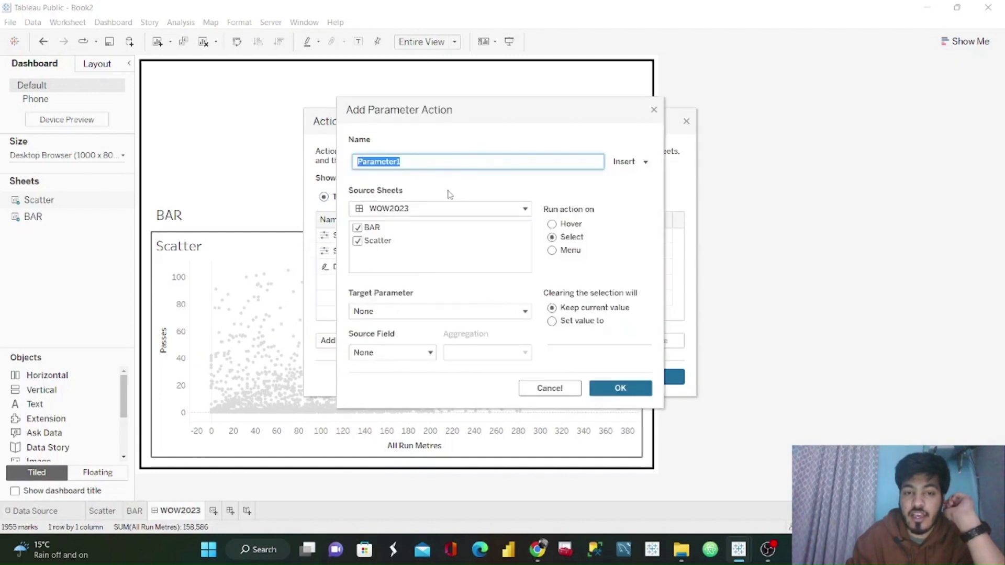
left_click(358, 228)
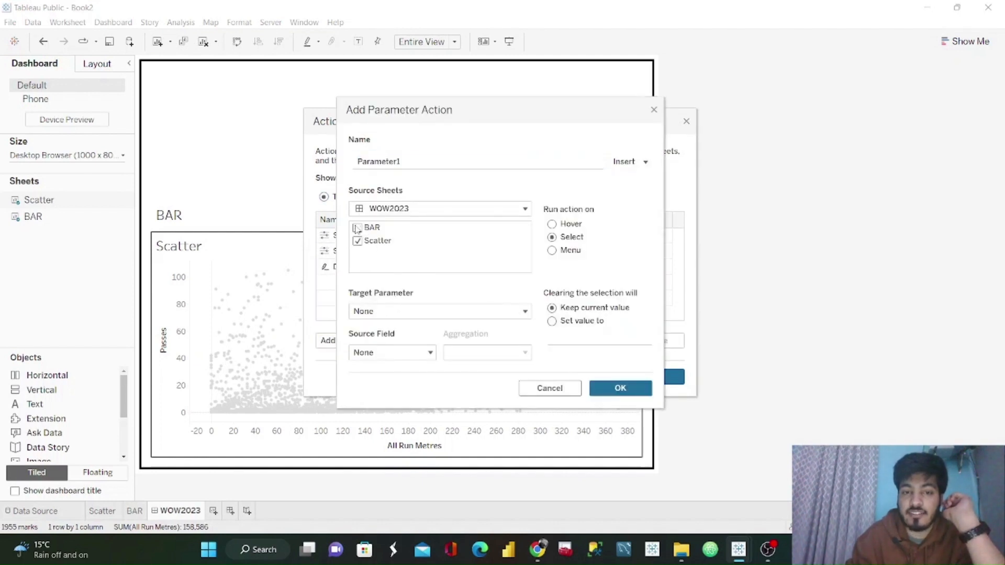
Step: Target the action at Show Selected with source field Show Selected Players in viz, reset it to False on clearing, and save the actions
left_click(493, 311)
left_click(431, 370)
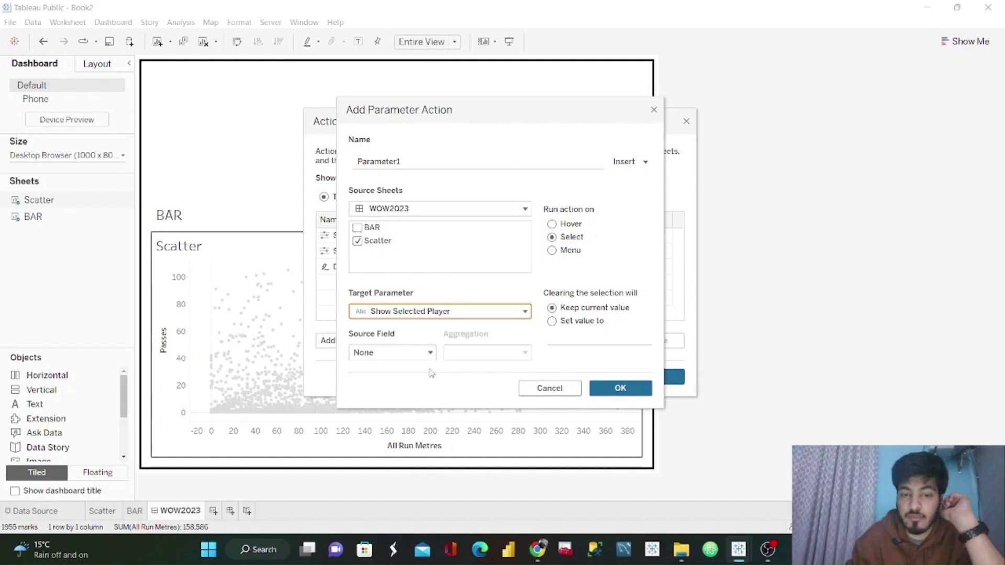
left_click(451, 313)
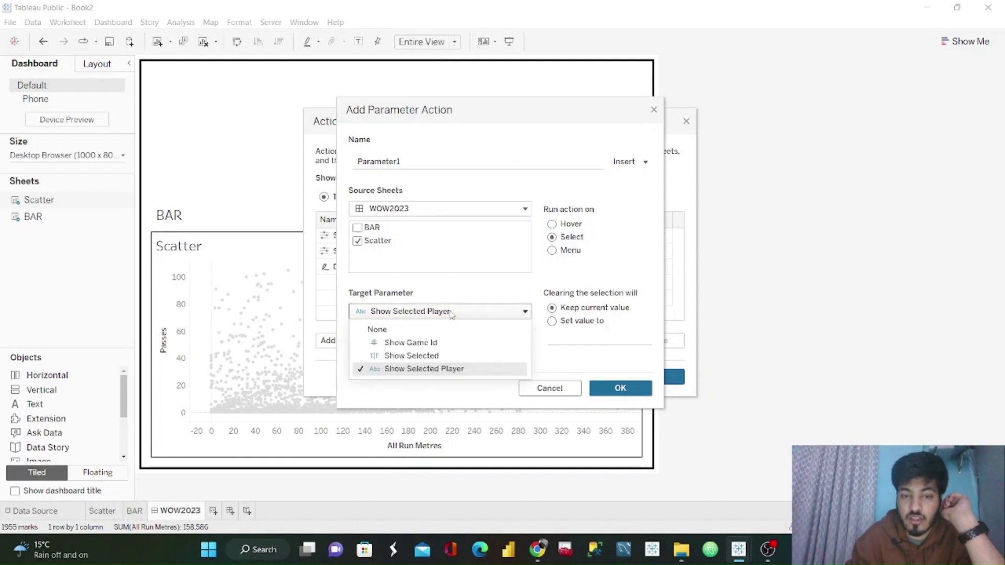
left_click(435, 358)
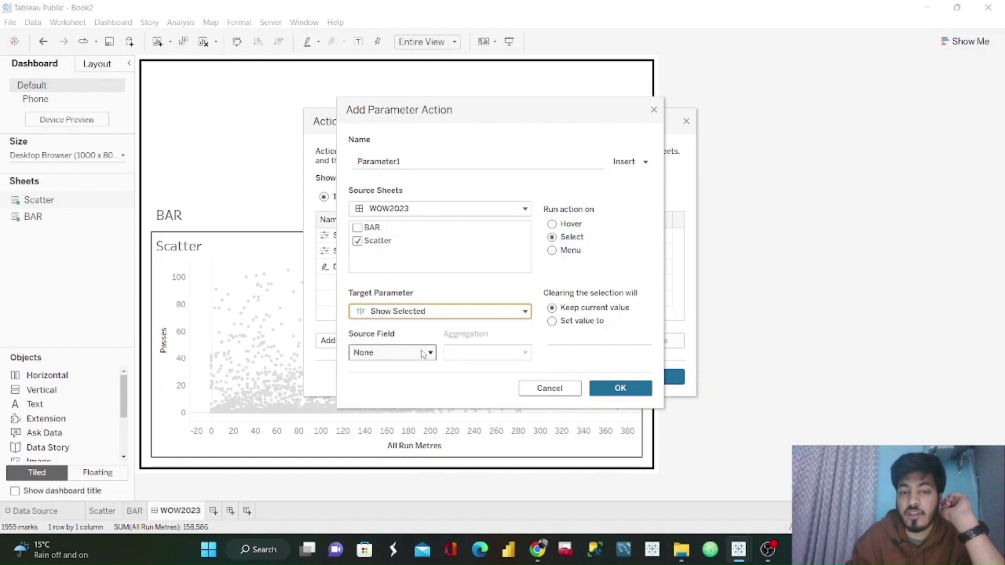
left_click(424, 353)
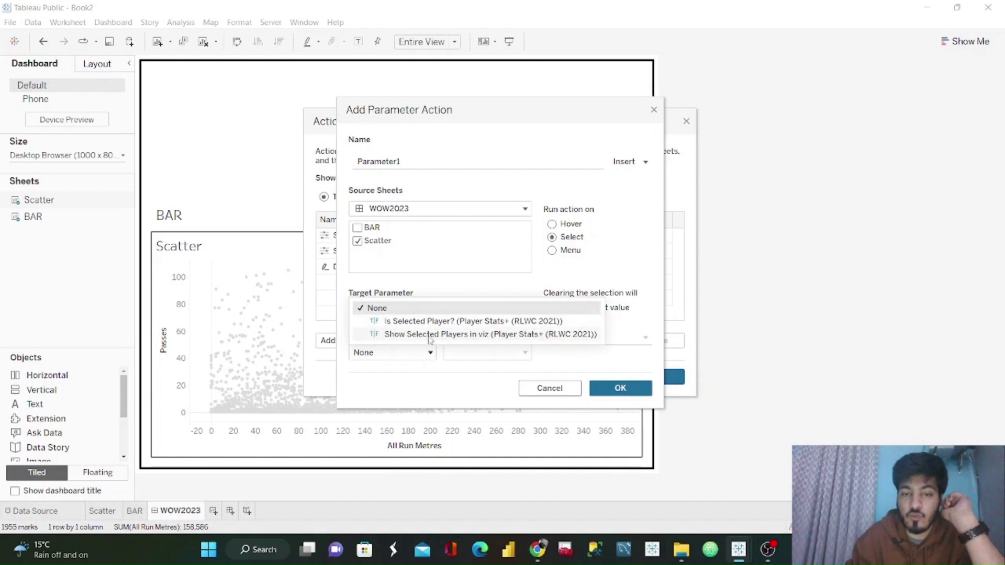
left_click(429, 335)
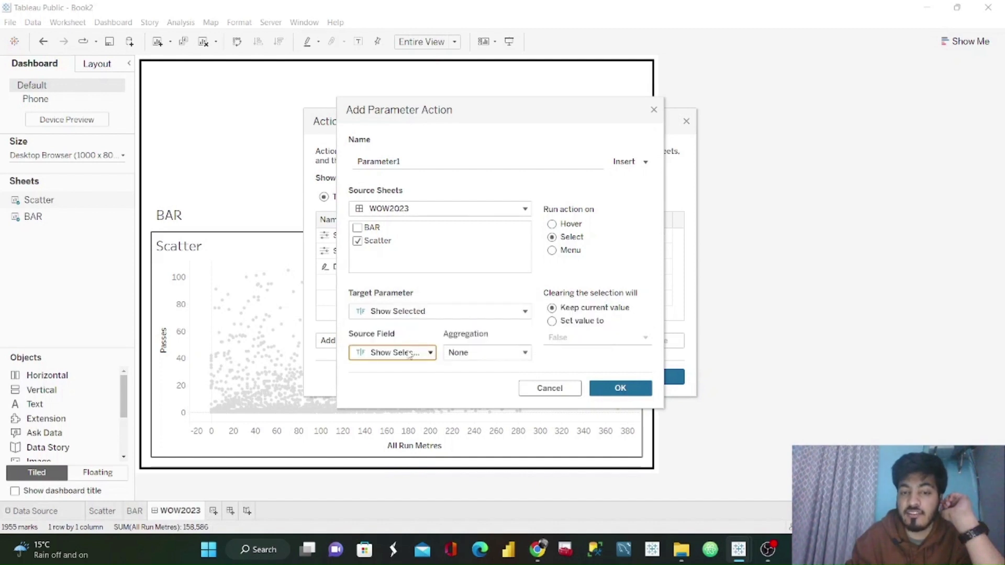
left_click(552, 322)
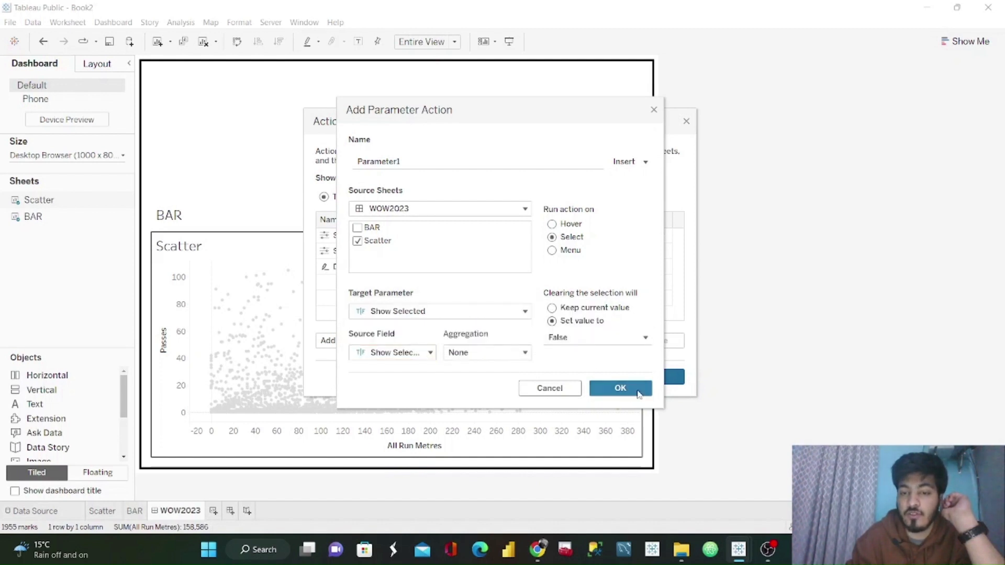
left_click(639, 389)
left_click(652, 377)
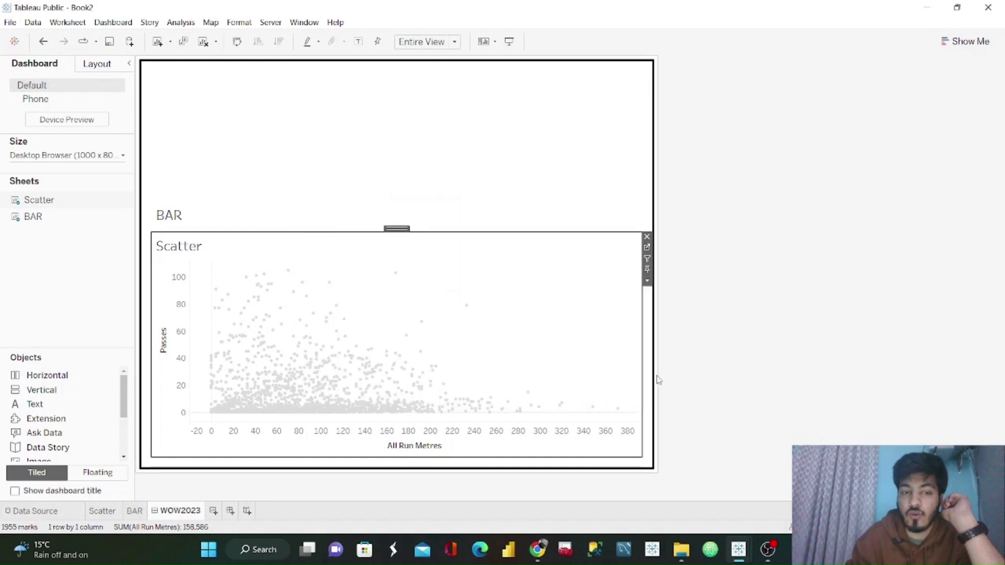
Step: Test the parameter action by selecting the scatter mark with the most passes and deselecting it
left_click(287, 271)
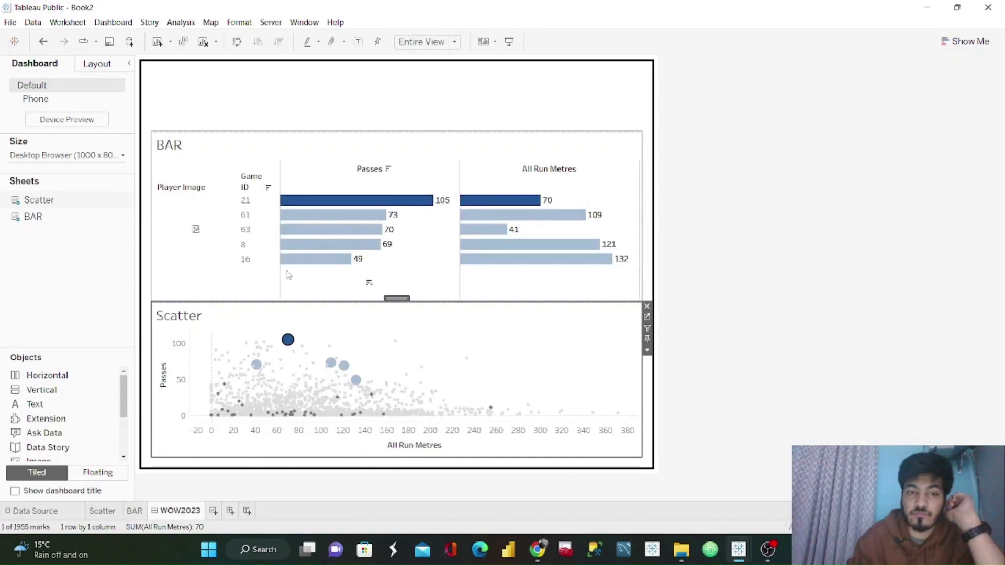
left_click(289, 341)
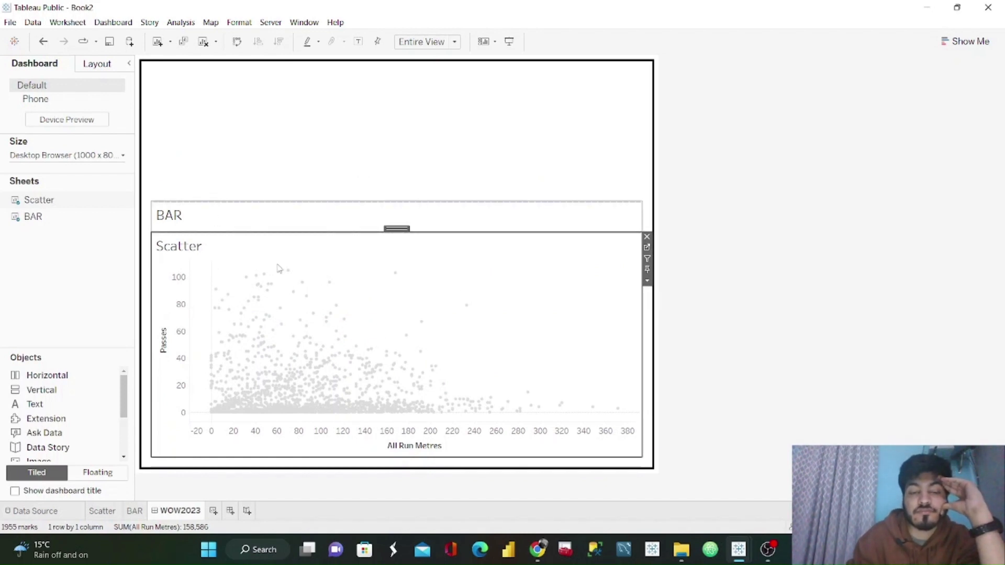
Step: Try to blank out the BAR sheet's title on the dashboard
double_click(186, 224)
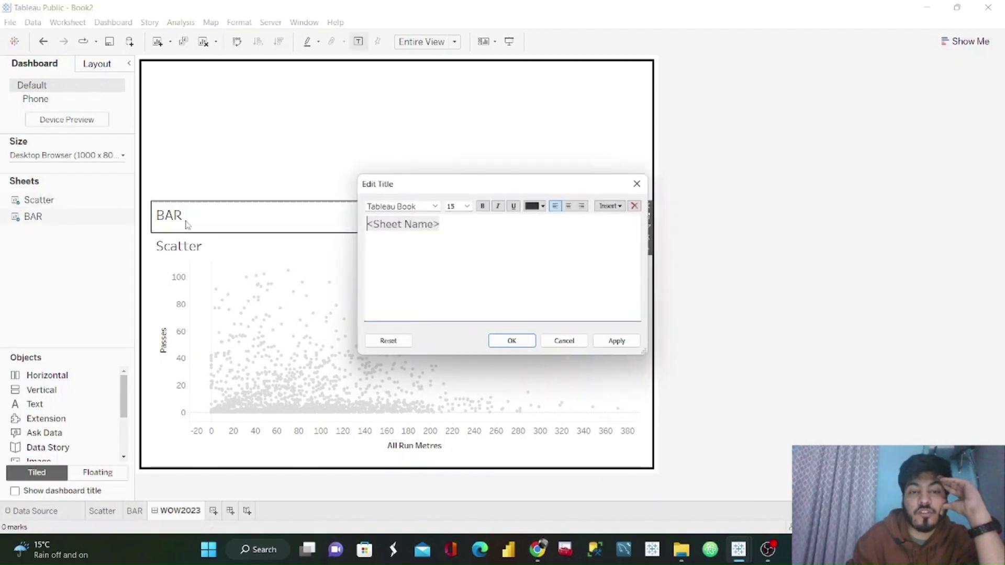
left_click(637, 184)
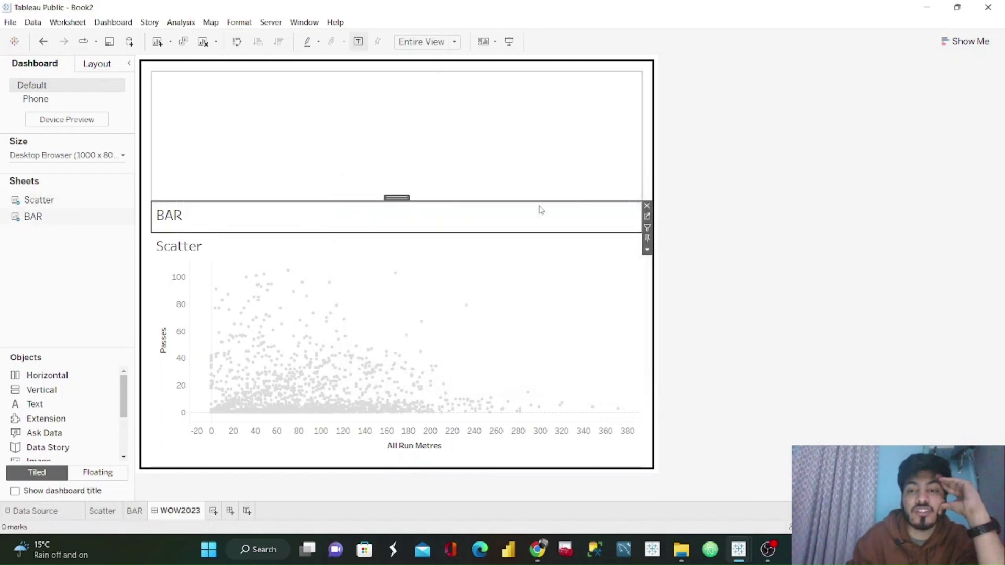
double_click(215, 224)
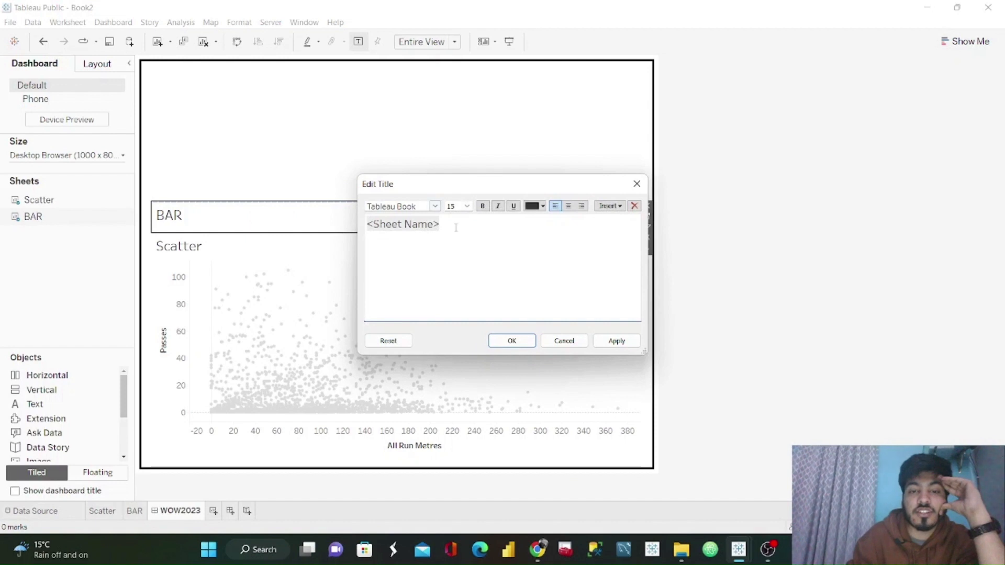
left_click_drag(456, 228, 332, 221)
key("BackSpace")
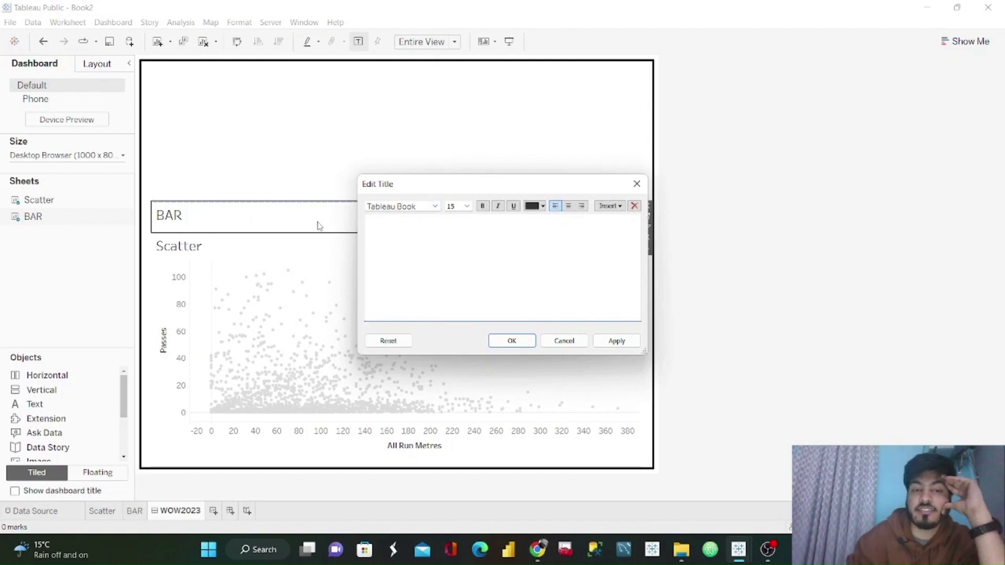
left_click(607, 340)
left_click(512, 340)
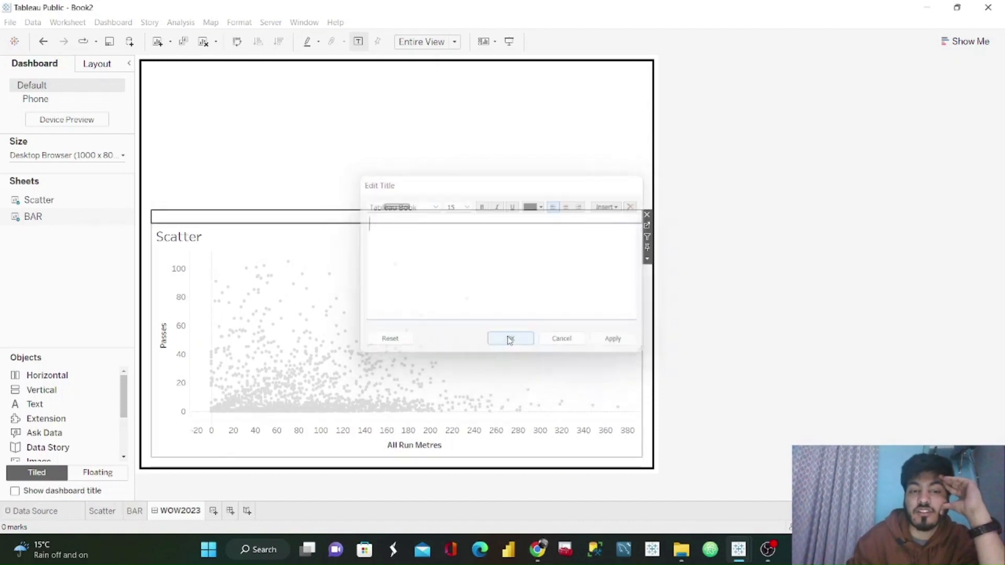
left_click(507, 220)
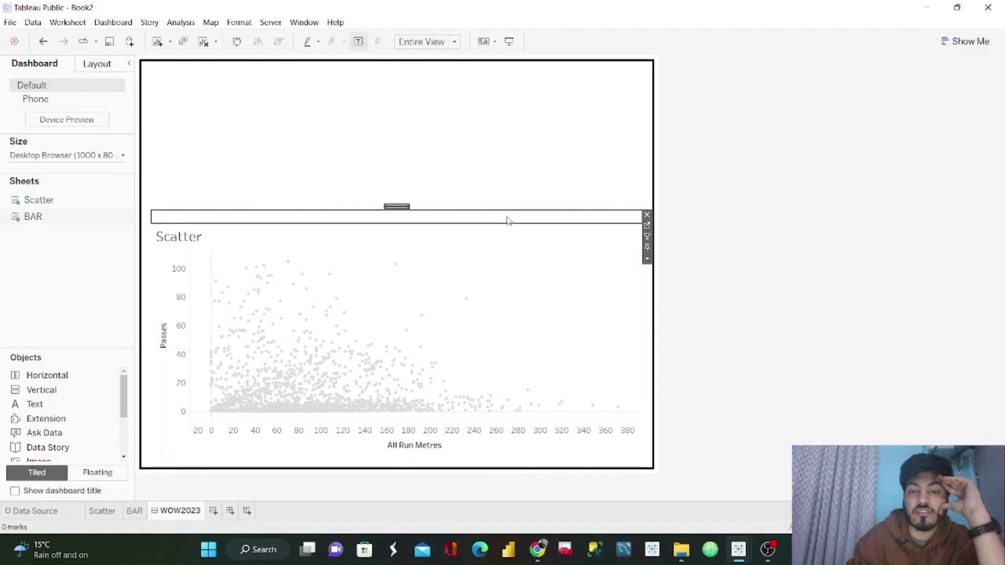
left_click(508, 244)
left_click(499, 220)
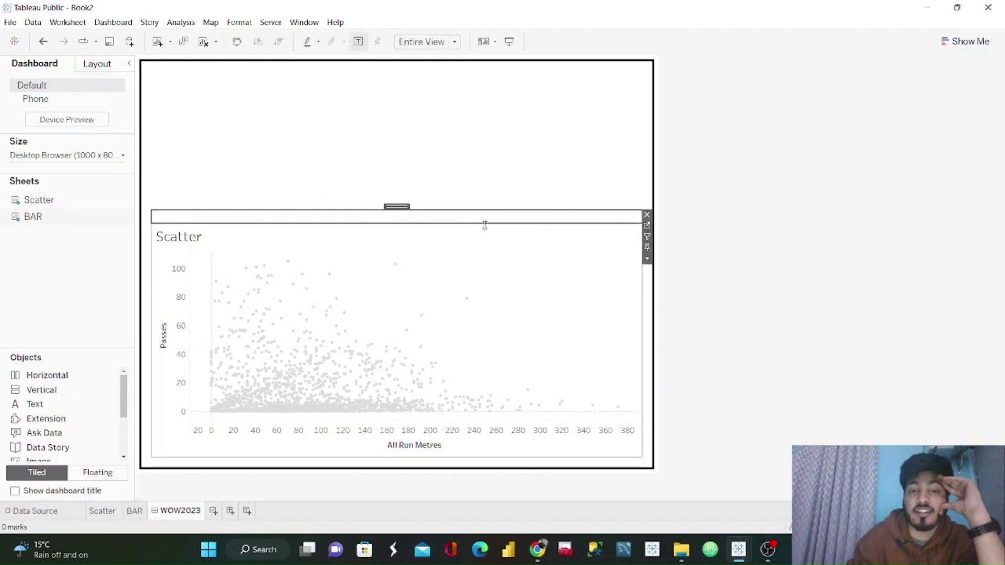
left_click_drag(482, 225, 480, 231)
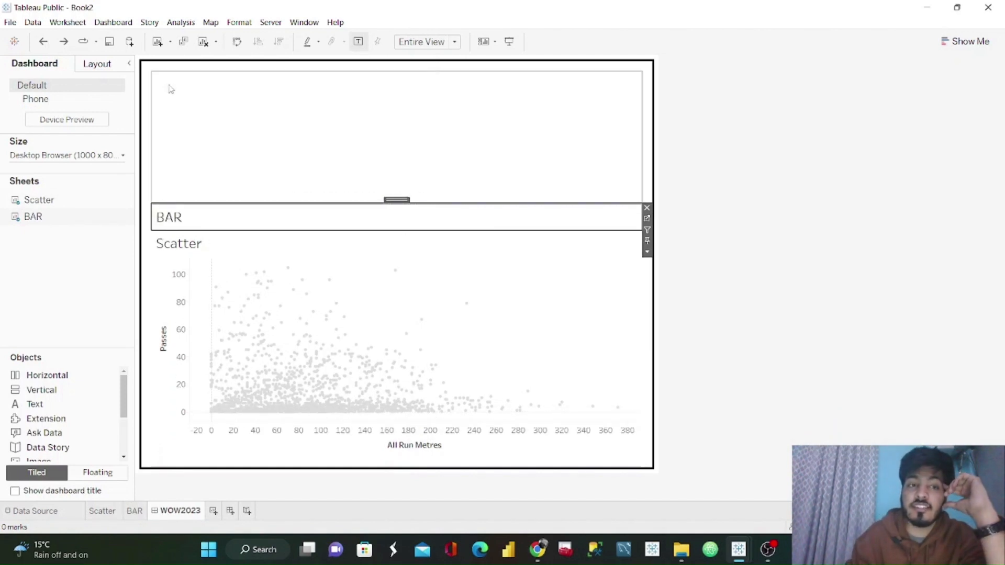
Step: Control the visibility of the BAR sheet on the dashboard with the Show Selected parameter
left_click(108, 69)
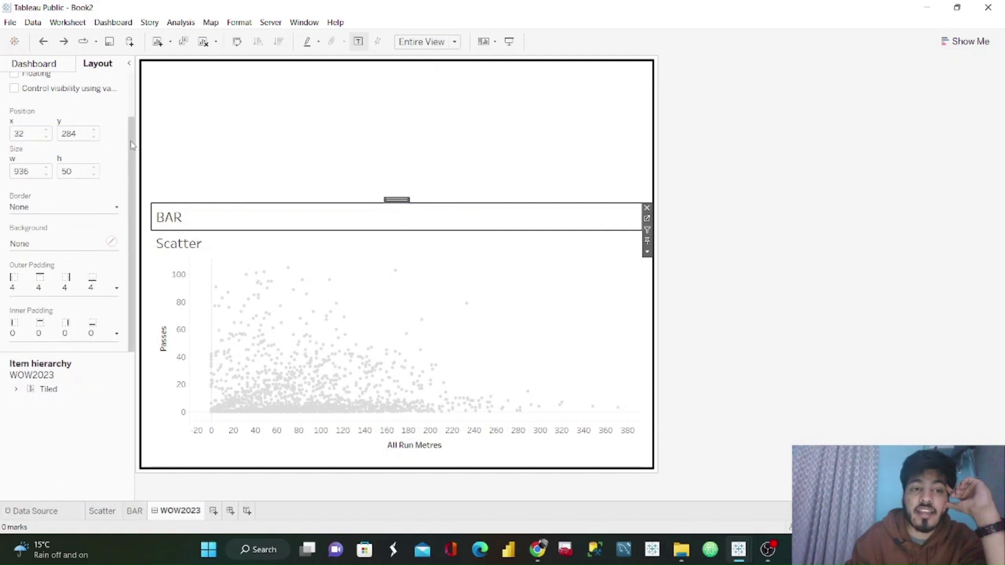
scroll(123, 135, "up", 2)
left_click(21, 141)
left_click(58, 156)
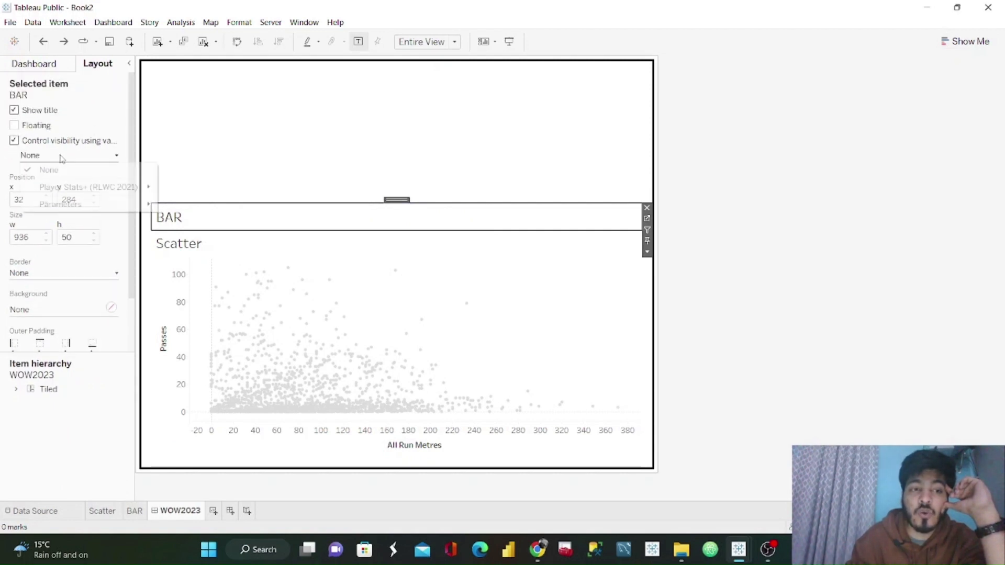
mouse_move(101, 208)
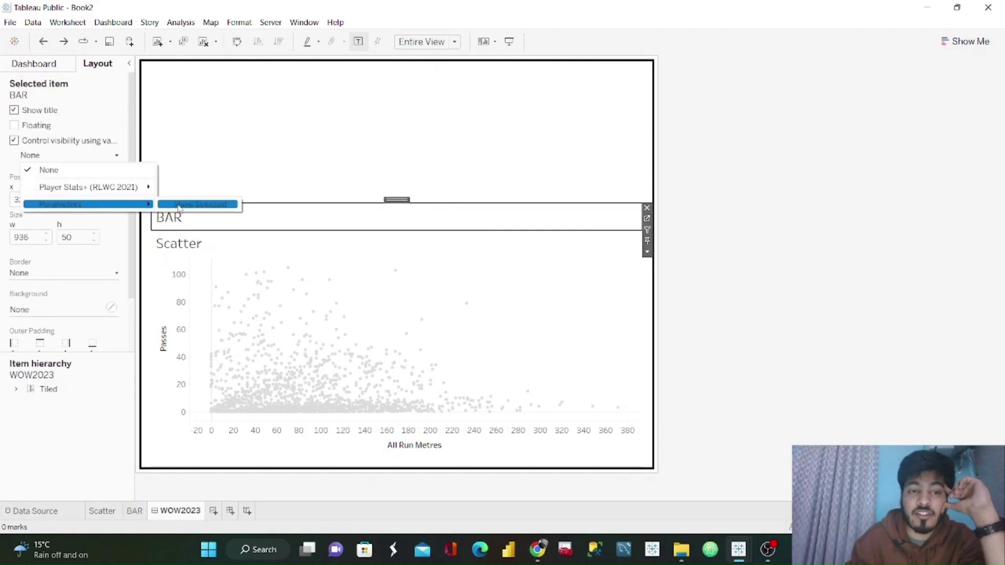
left_click(199, 204)
left_click(751, 215)
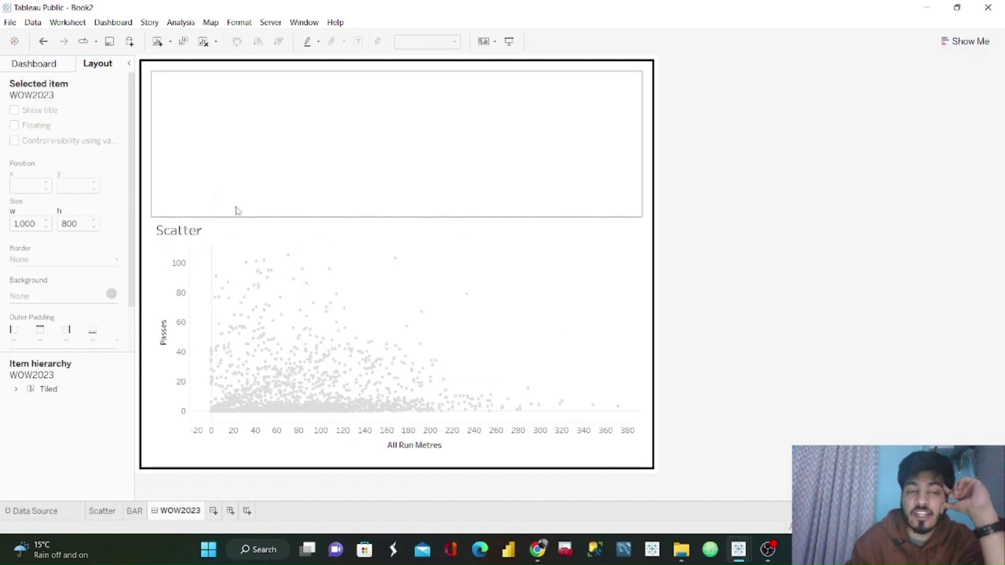
Step: Test the BAR sheet's visibility by selecting and deselecting a scatter mark, and inspect the bars for another selected mark
left_click(289, 259)
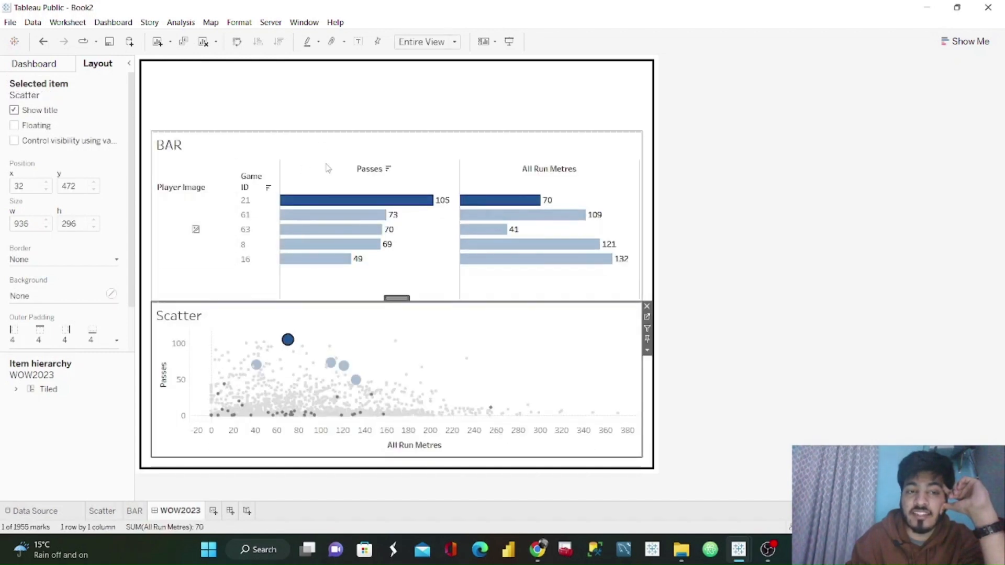
left_click(289, 342)
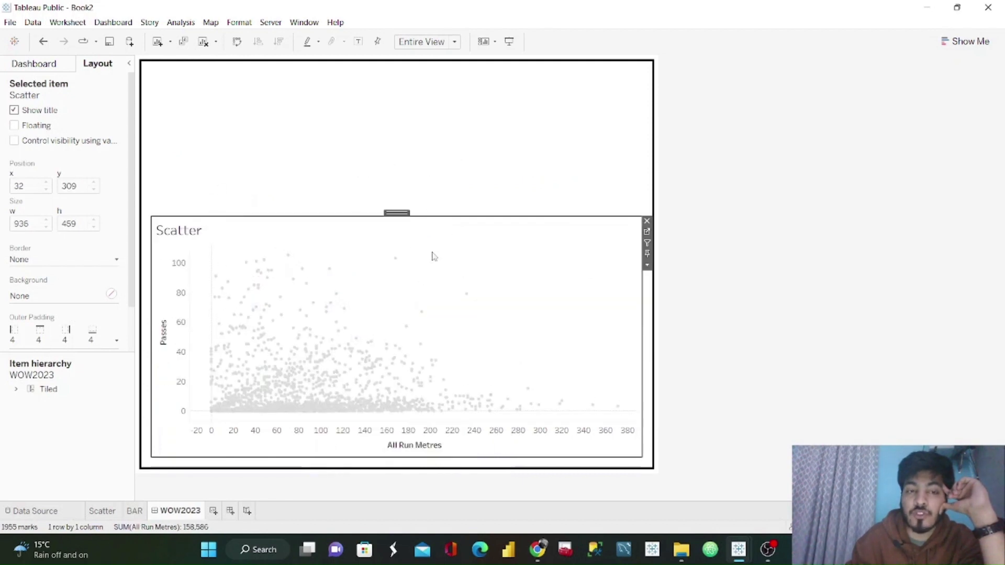
left_click(47, 67)
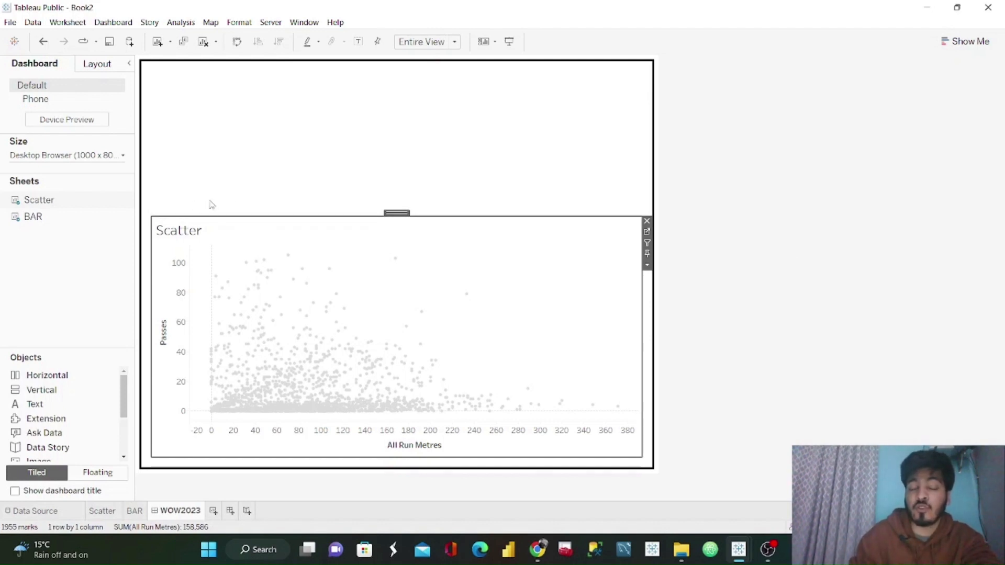
left_click(302, 270)
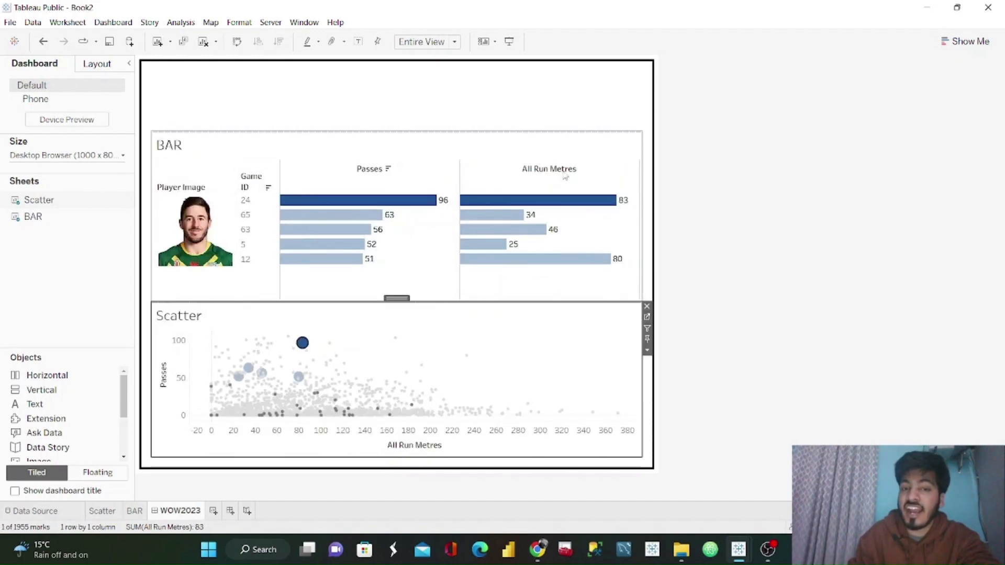
mouse_move(488, 203)
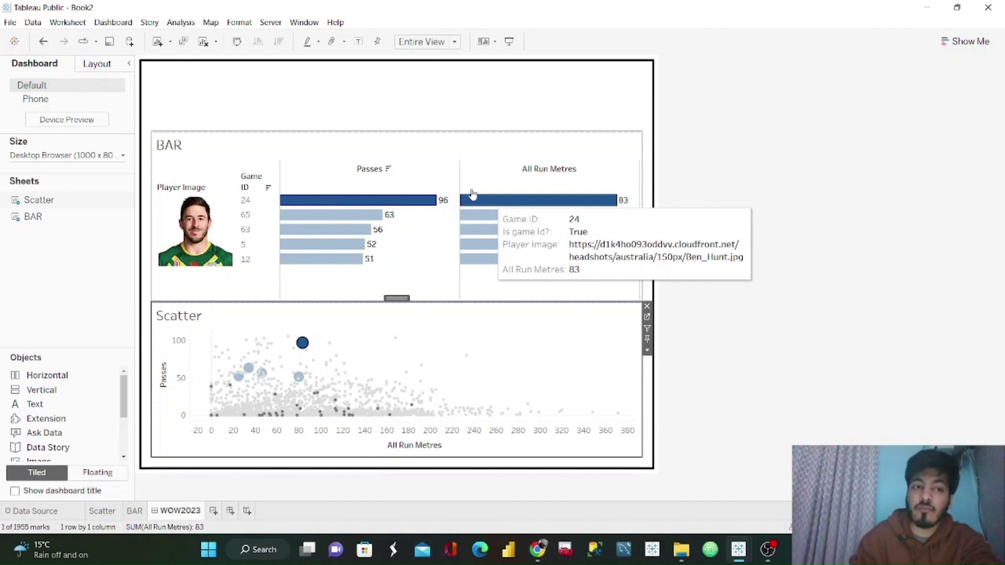
Step: Recheck that the BAR sheet's visibility is controlled by the Show Selected parameter
left_click(95, 64)
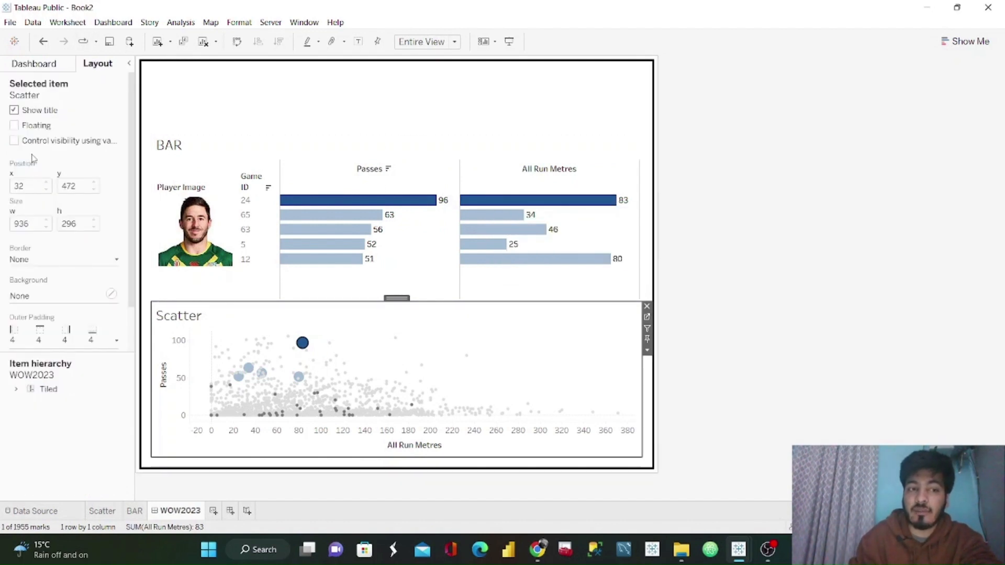
left_click(184, 131)
left_click(68, 155)
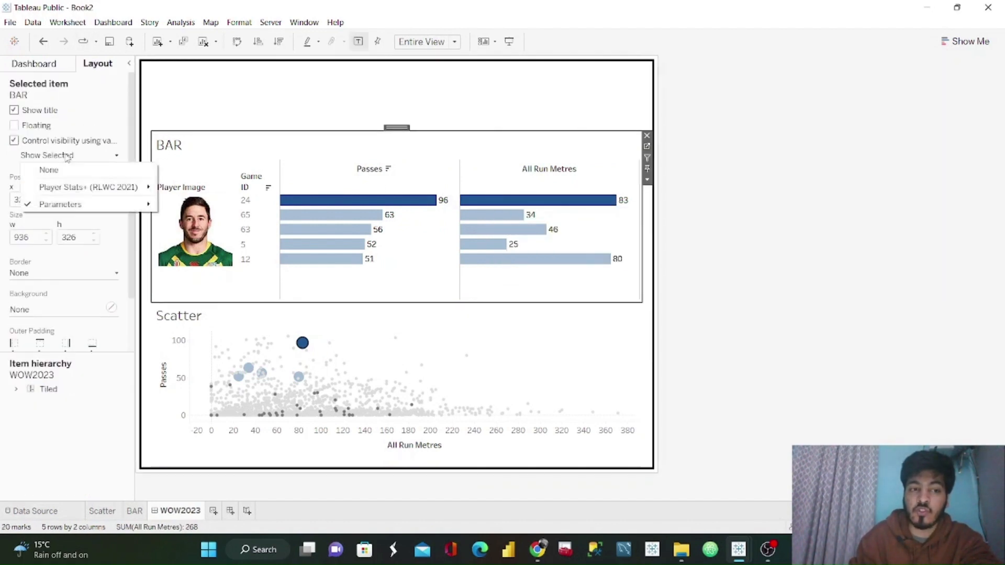
mouse_move(86, 205)
left_click(188, 205)
left_click(34, 63)
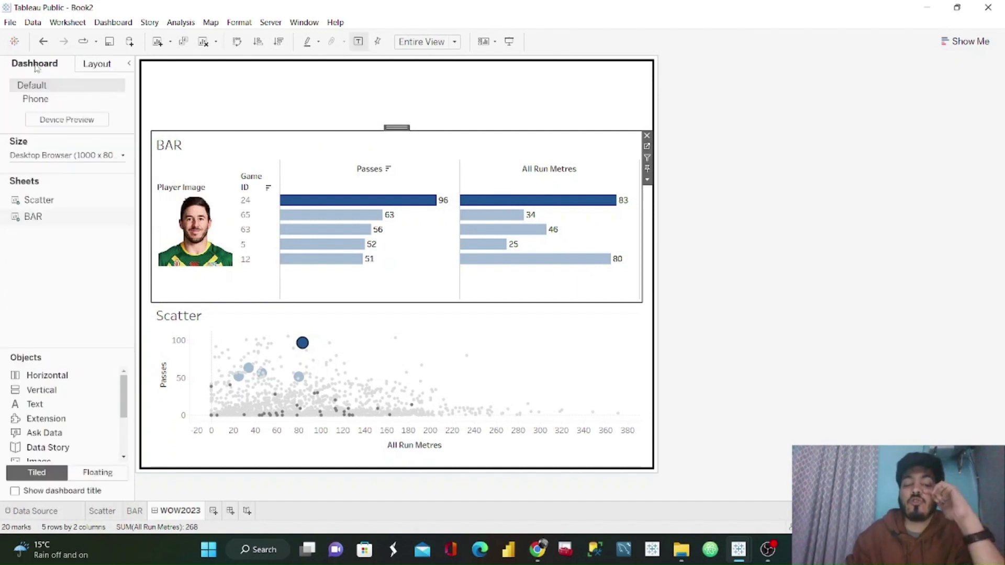
left_click(804, 244)
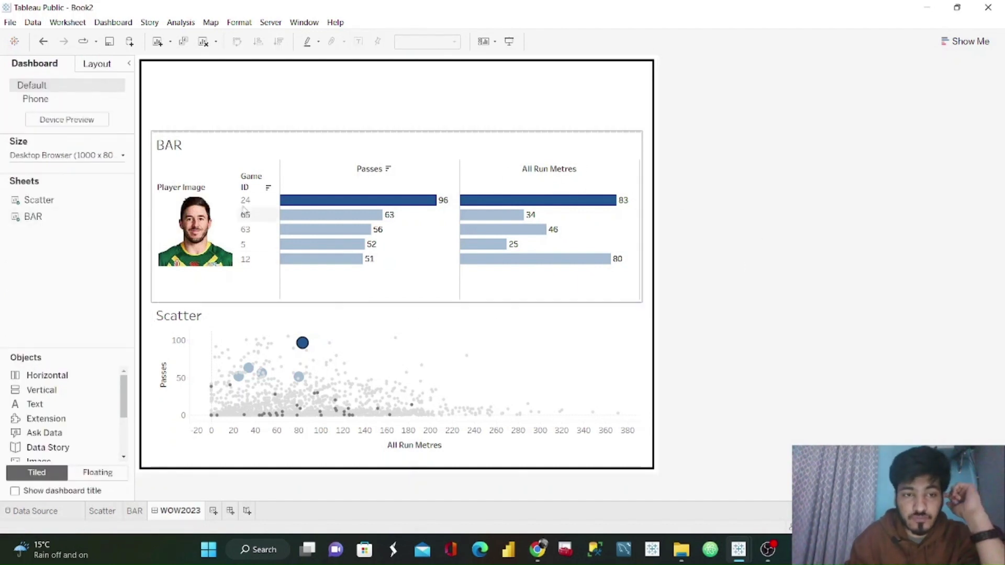
Step: Replace the BAR worksheet's title with the Show Selected Player parameter
left_click(461, 153)
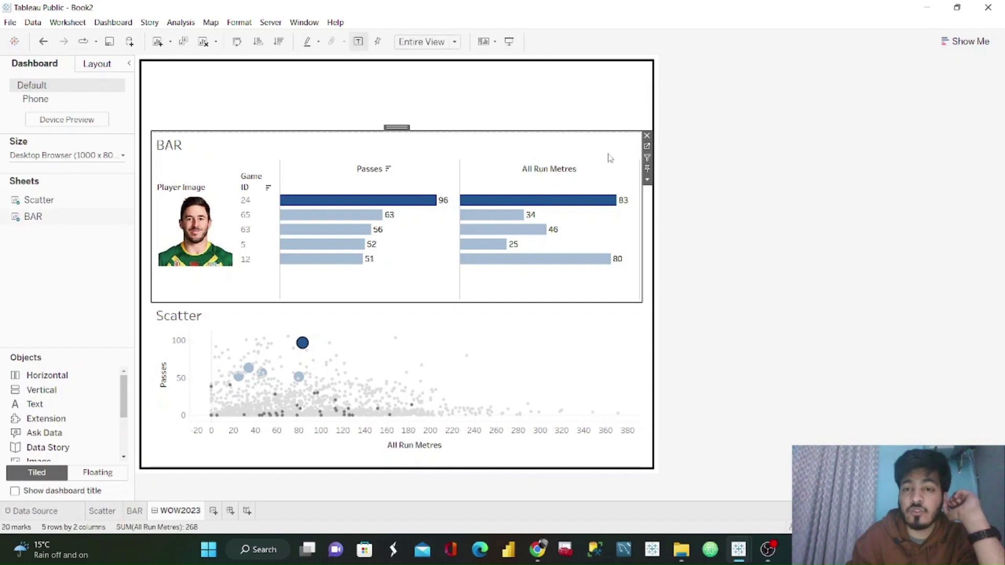
left_click(648, 148)
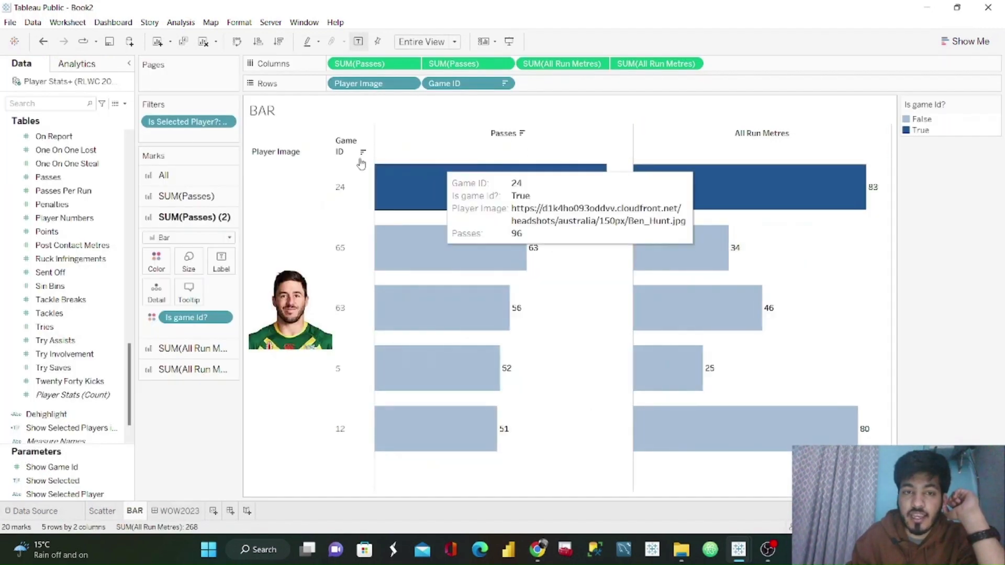
double_click(261, 110)
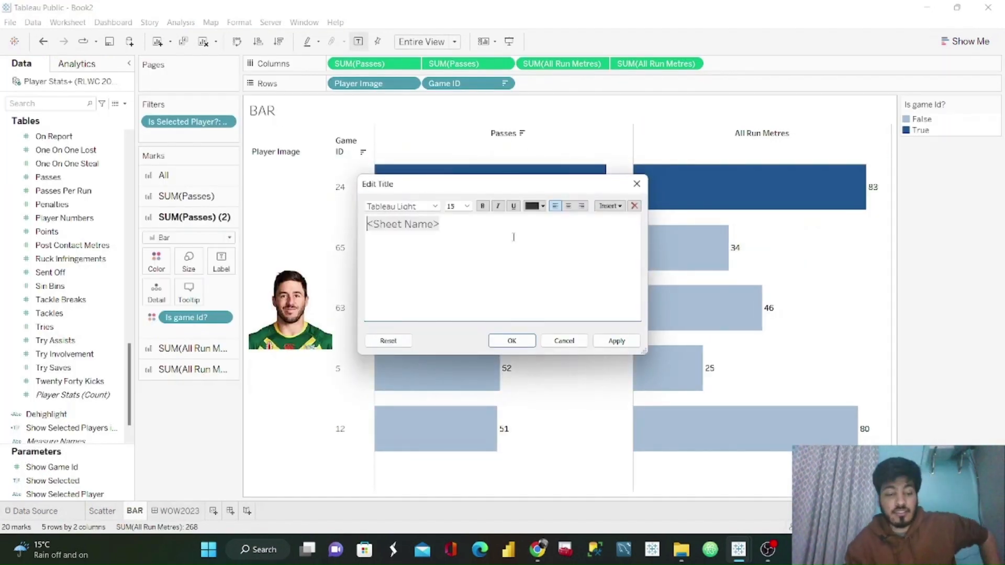
key("ctrl+a")
key("BackSpace")
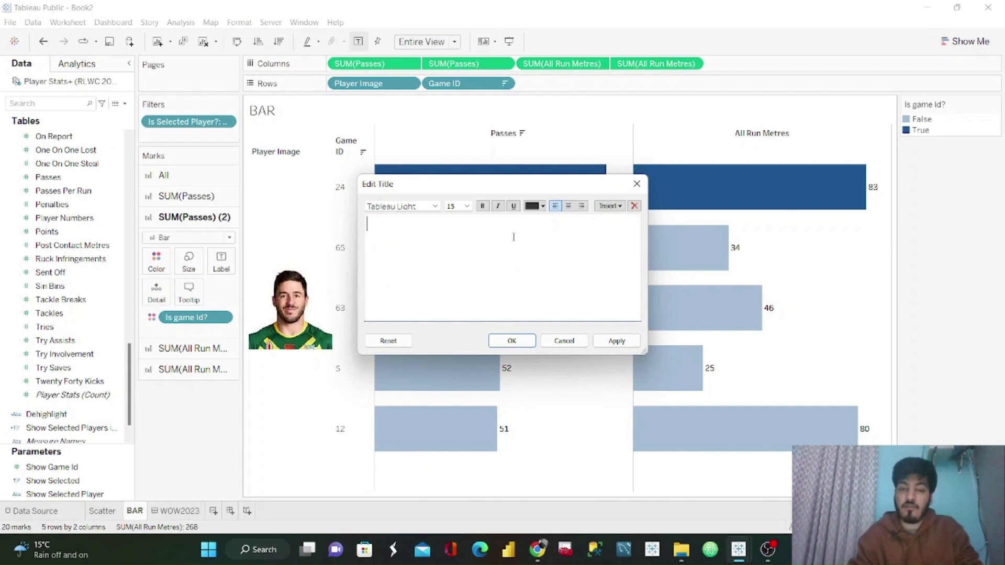
left_click(603, 207)
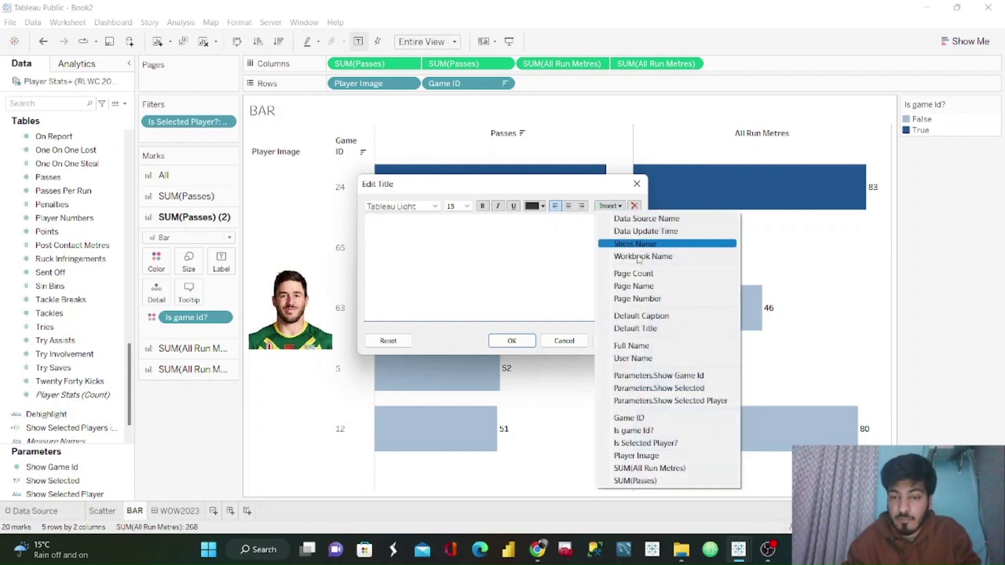
left_click(684, 402)
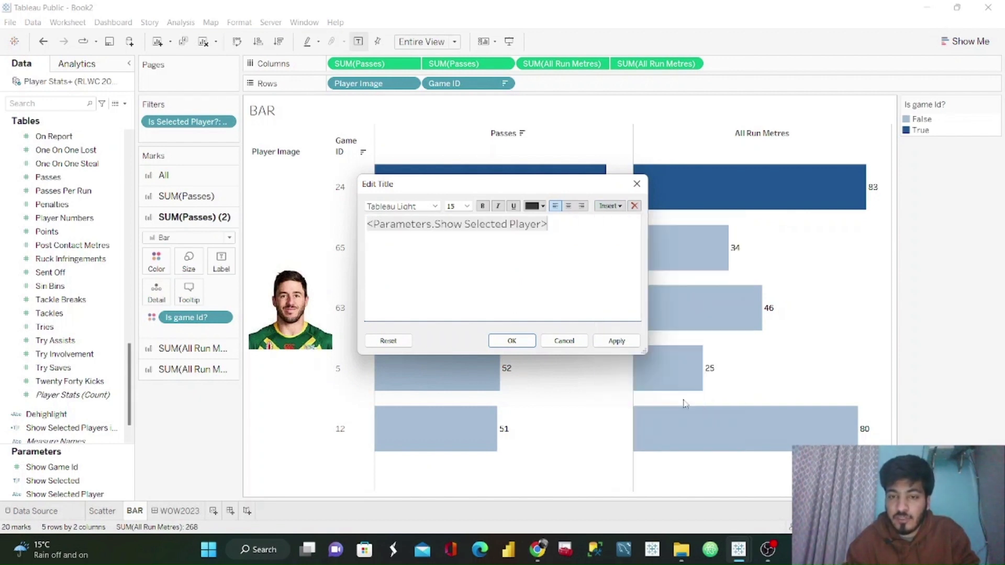
Step: Centre the BAR title and set its font to Tableau Semibold
key("ctrl+a")
left_click(568, 206)
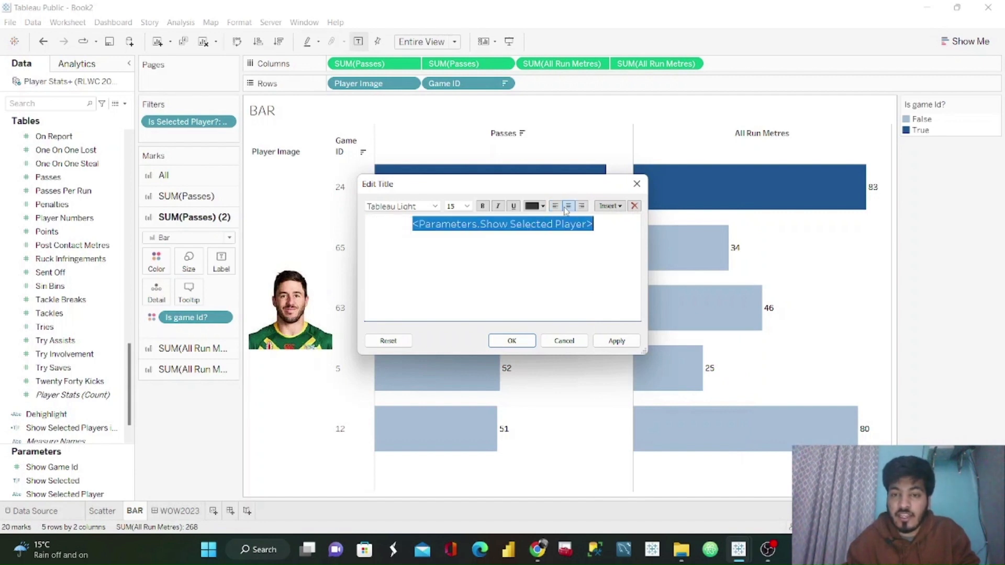
left_click(435, 206)
left_click(400, 245)
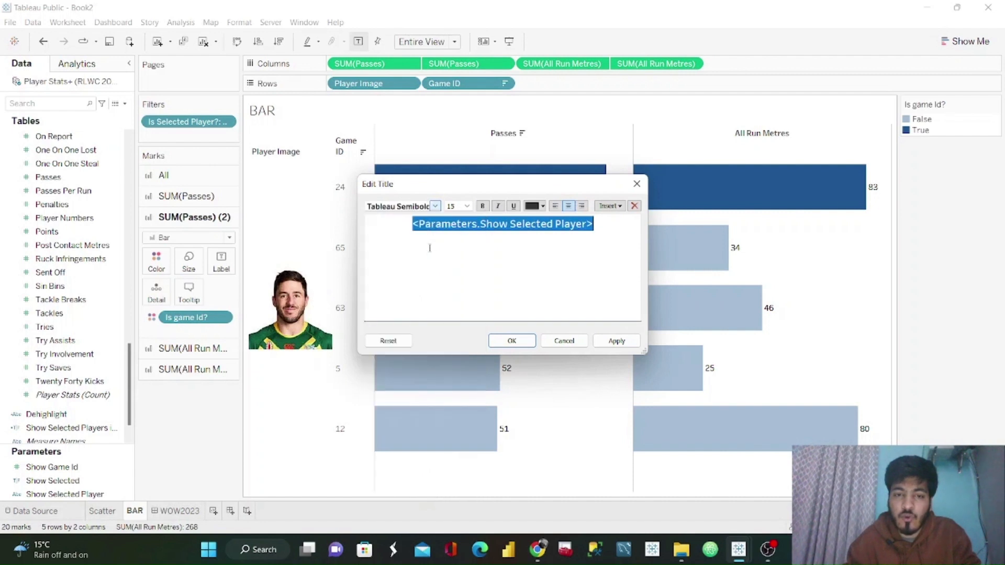
left_click(616, 341)
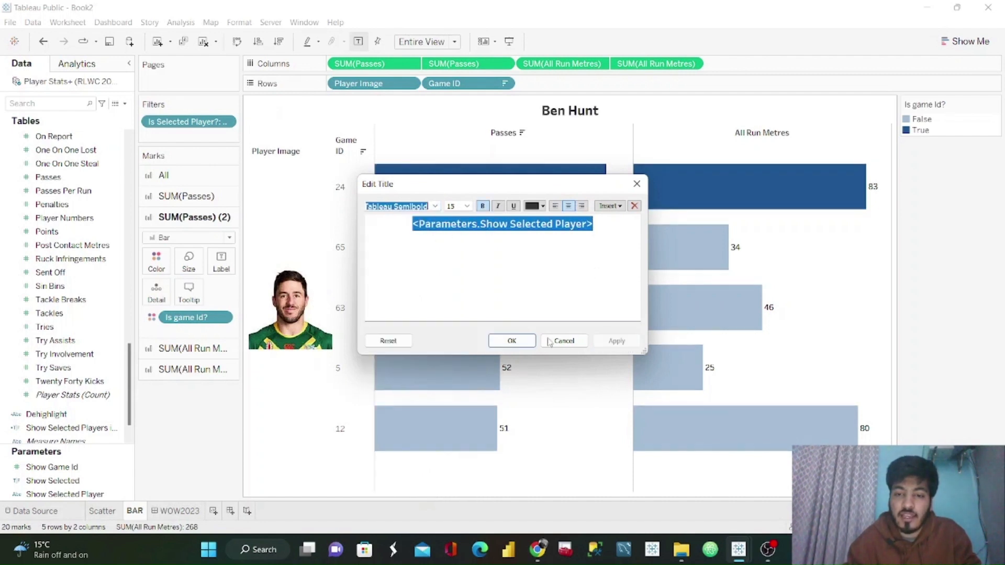
left_click(511, 341)
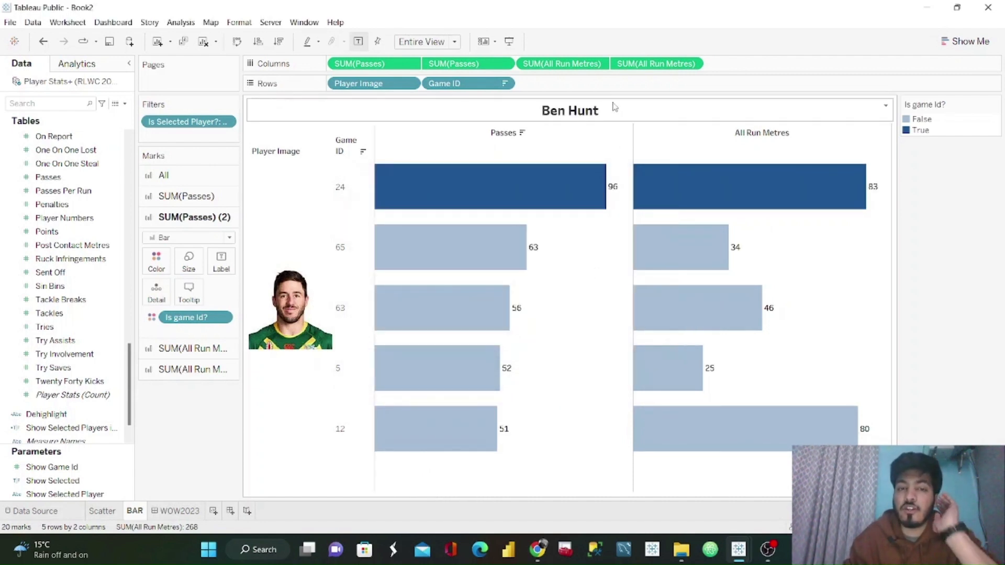
double_click(615, 107)
key("ctrl+a")
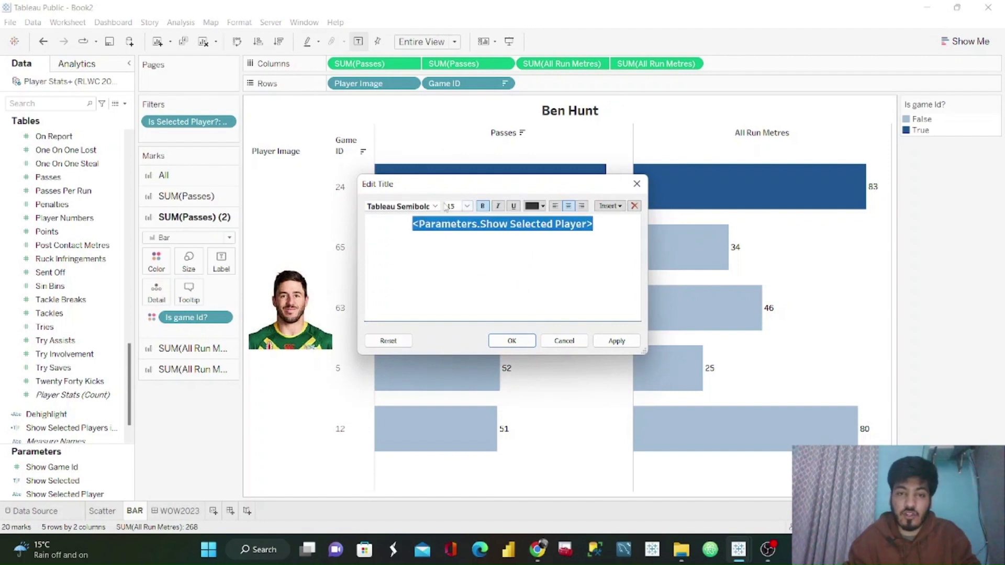
left_click(511, 341)
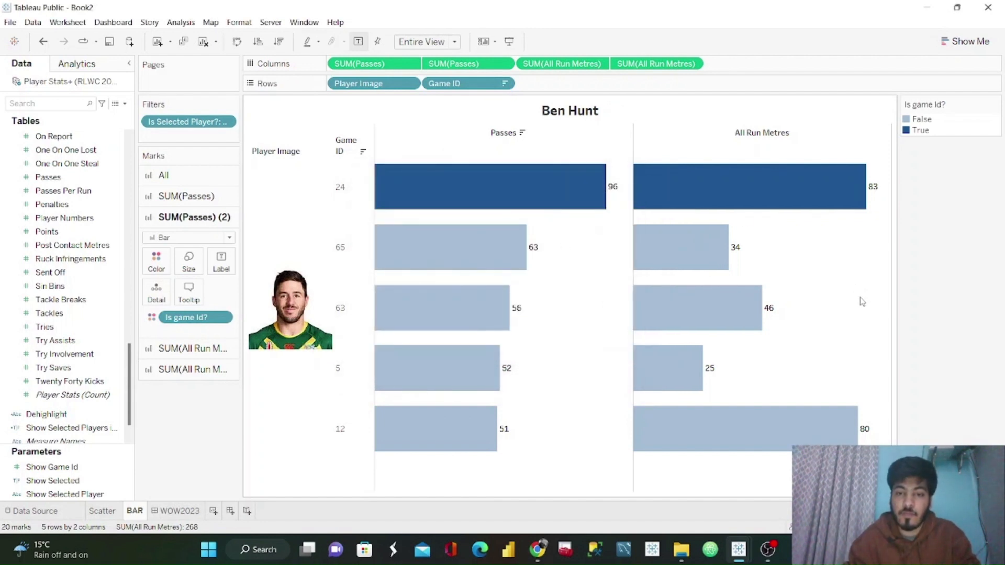
Step: Blank out the Scatter sheet's title on the WOW2023 dashboard
left_click(174, 510)
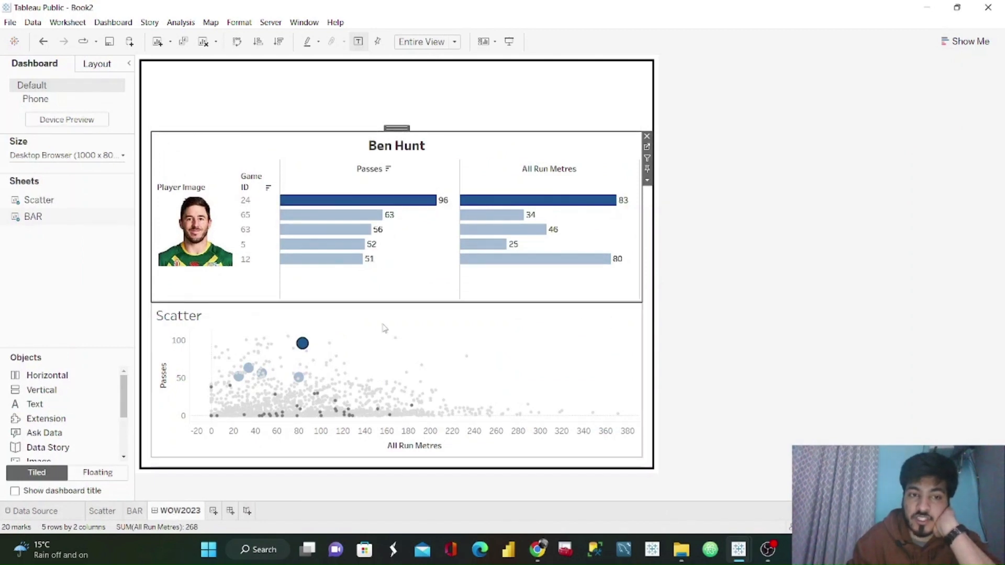
double_click(187, 319)
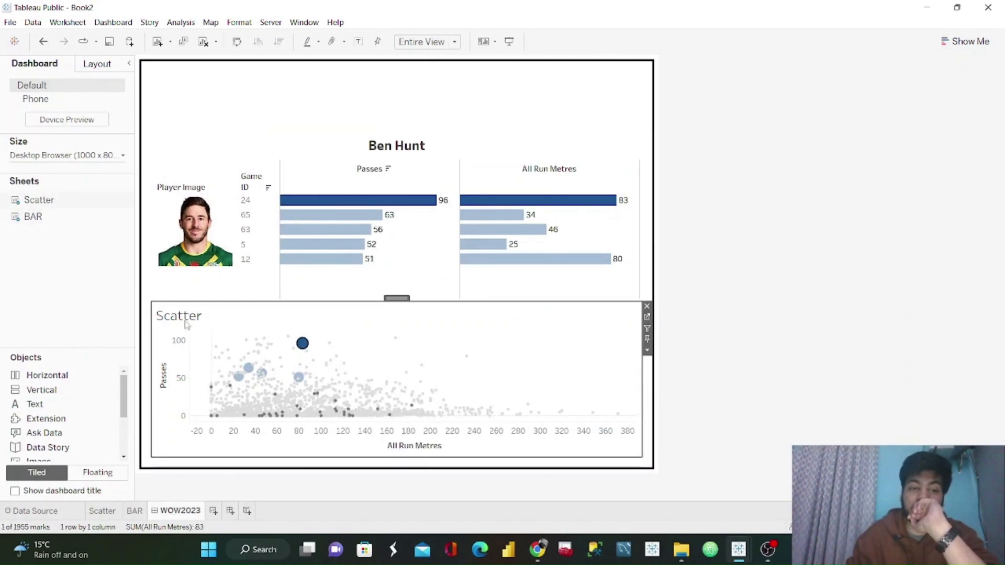
key("ctrl+a")
key("BackSpace")
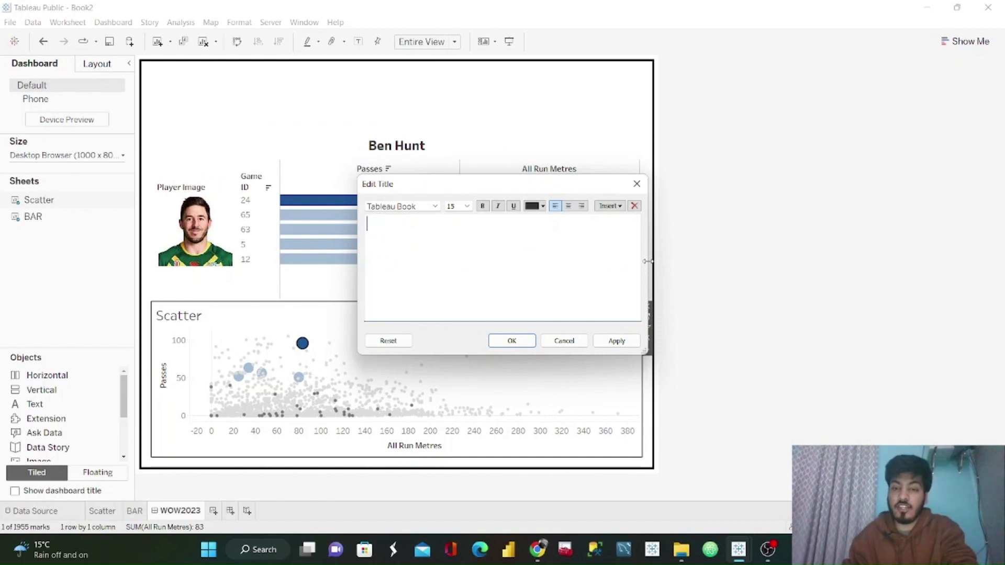
left_click(616, 341)
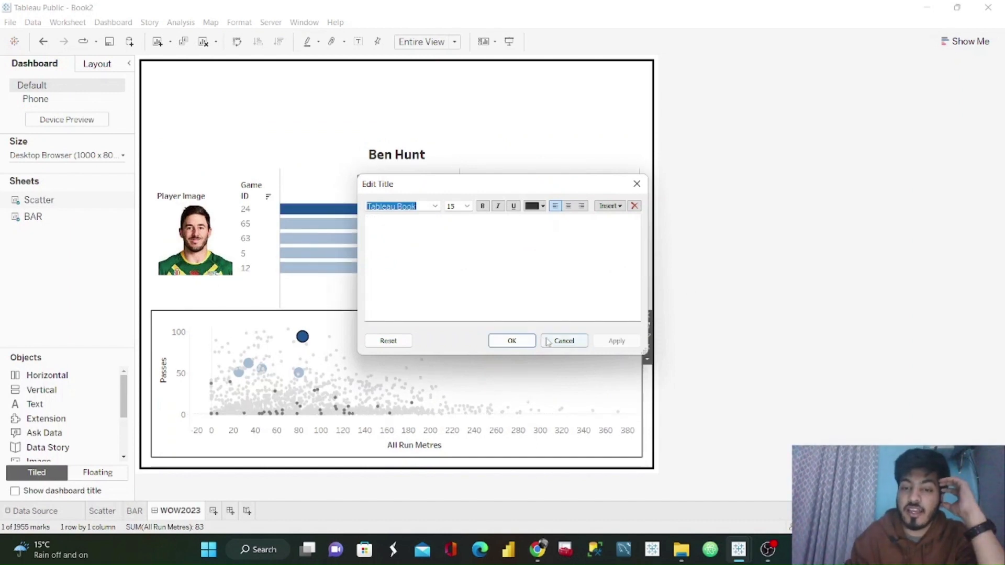
left_click(510, 341)
Step: Deselect the highlighted scatter mark on the dashboard to test the BAR sheet's visibility
left_click(302, 335)
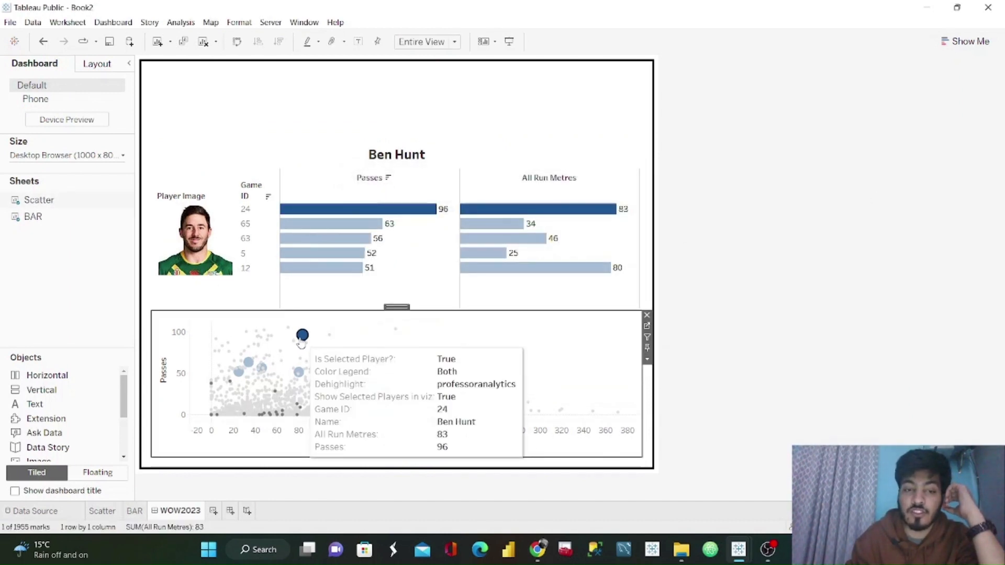
left_click(302, 336)
left_click(496, 182)
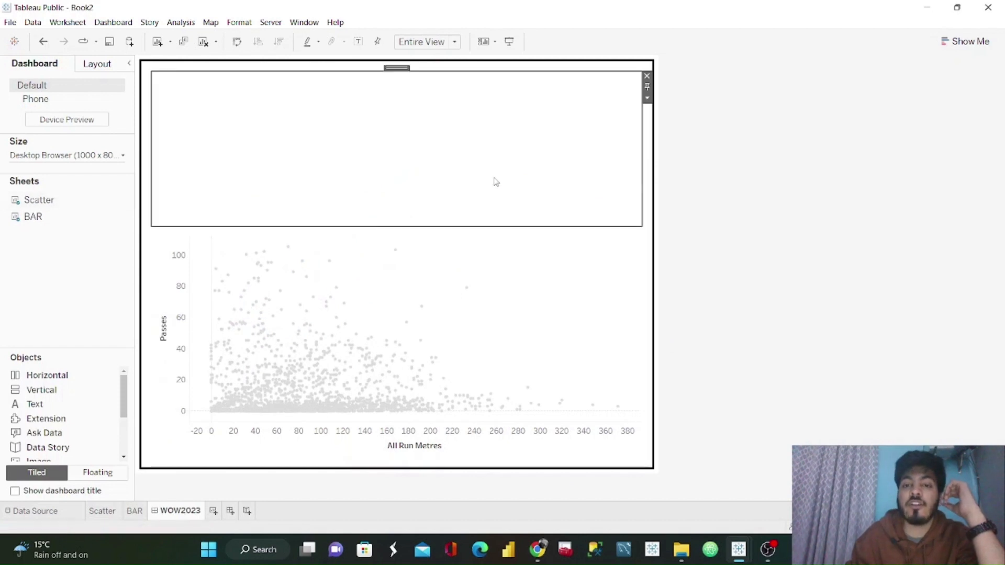
left_click(796, 188)
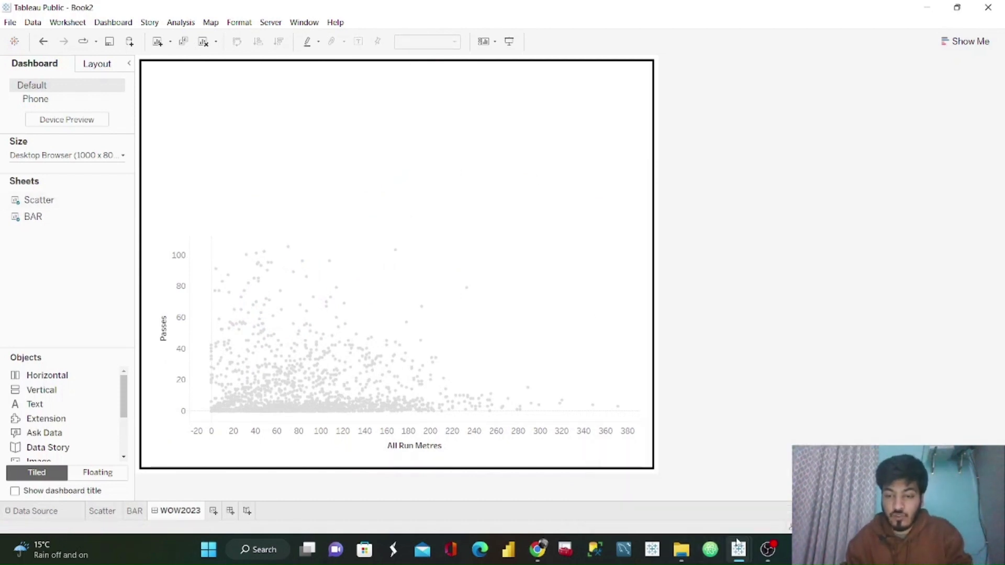
Step: Copy the heading text from the dashboard in the "Image Role and Dynamic zone visibility" workbook and return to Book2
left_click(677, 489)
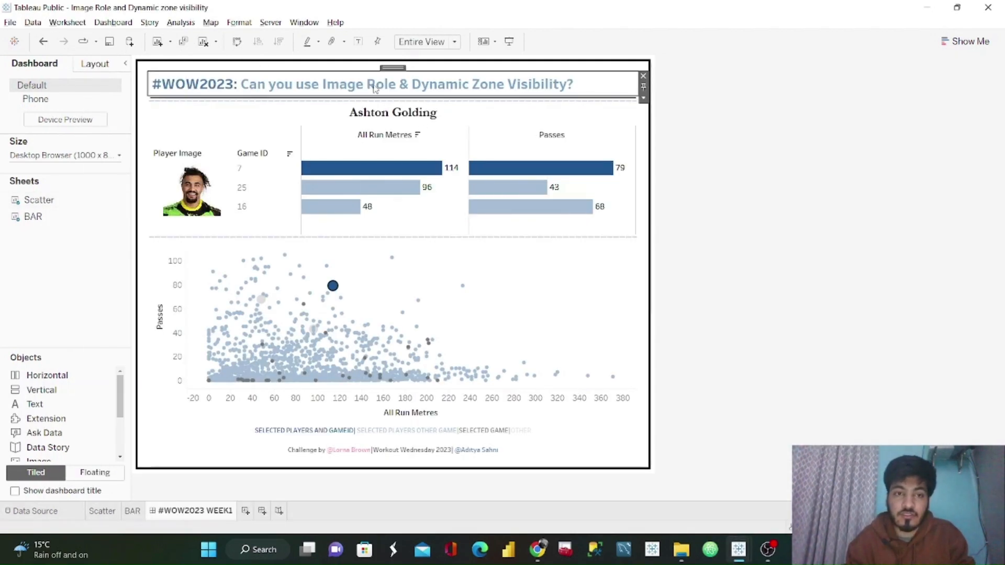
double_click(375, 88)
key("ctrl+a")
key("ctrl+c")
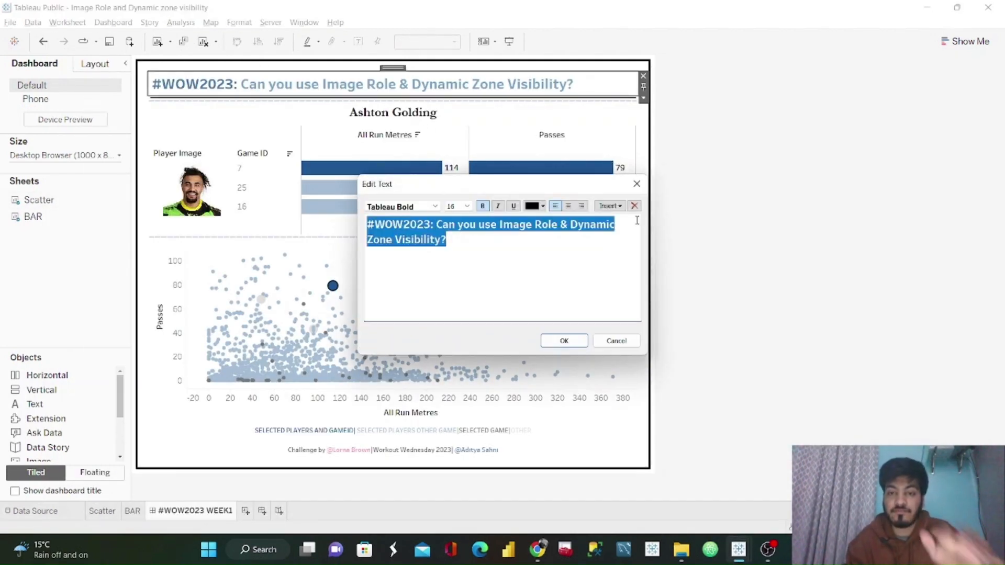
left_click(630, 188)
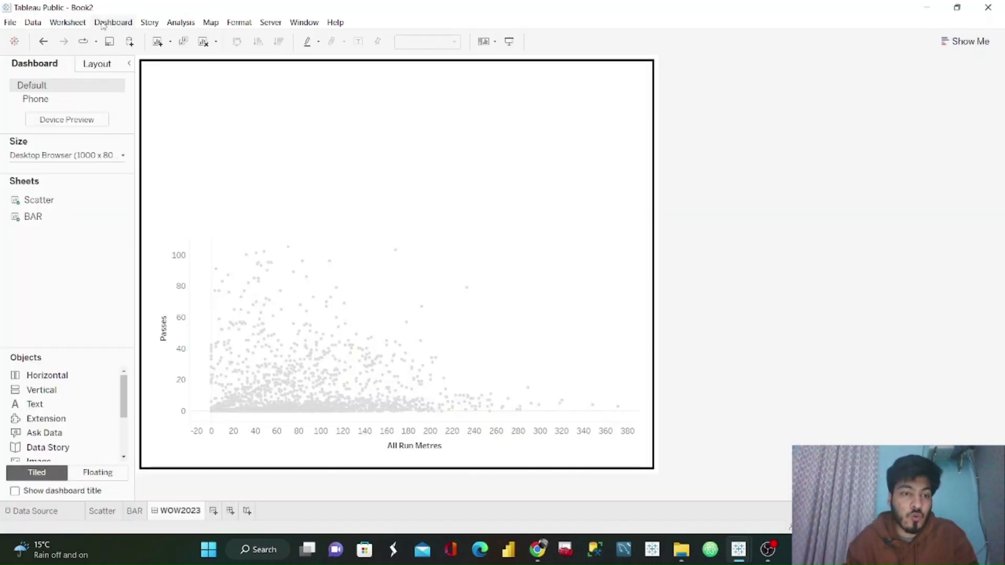
Step: Try showing the built-in title of the WOW2023 dashboard and undo it
left_click(104, 22)
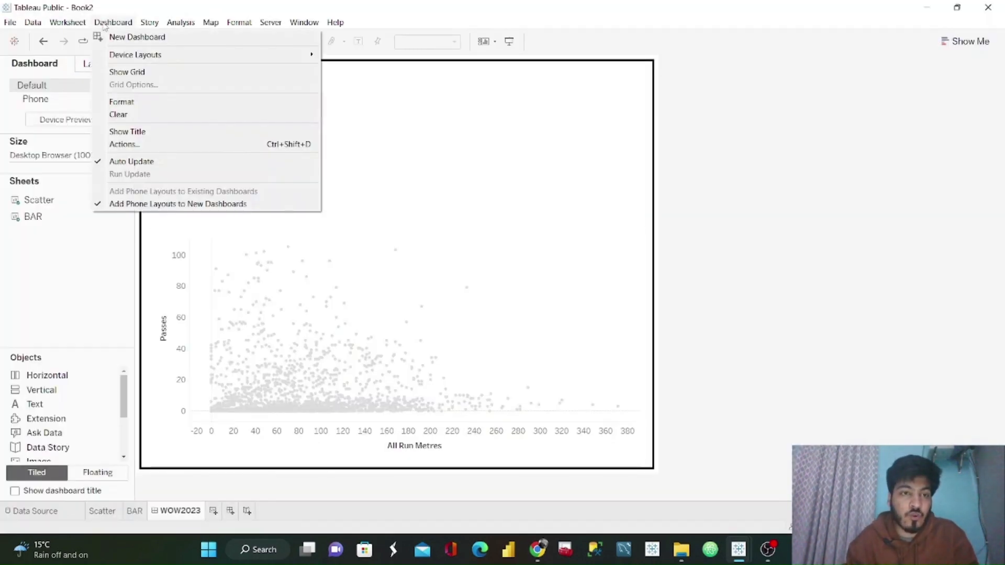
left_click(134, 131)
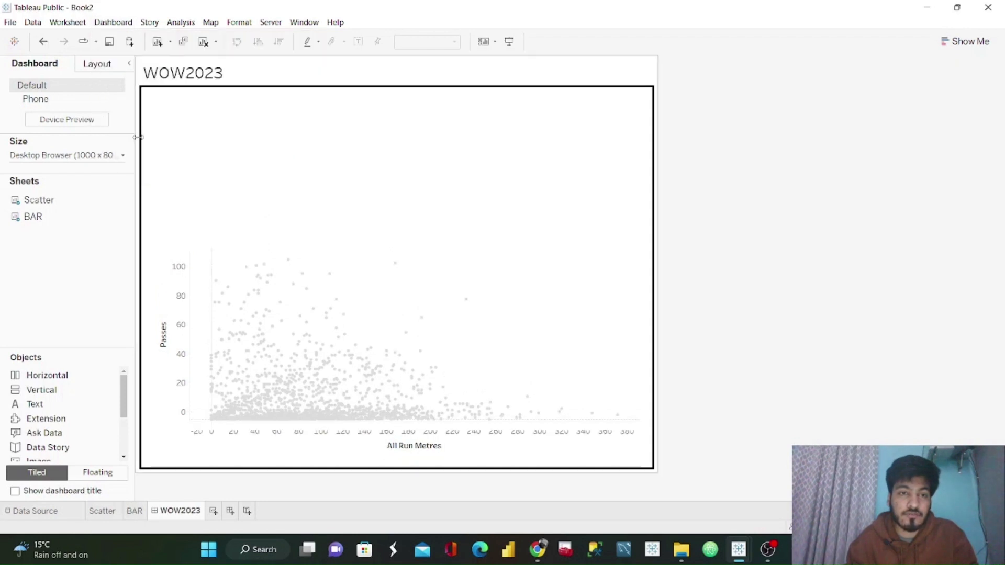
key("ctrl+z")
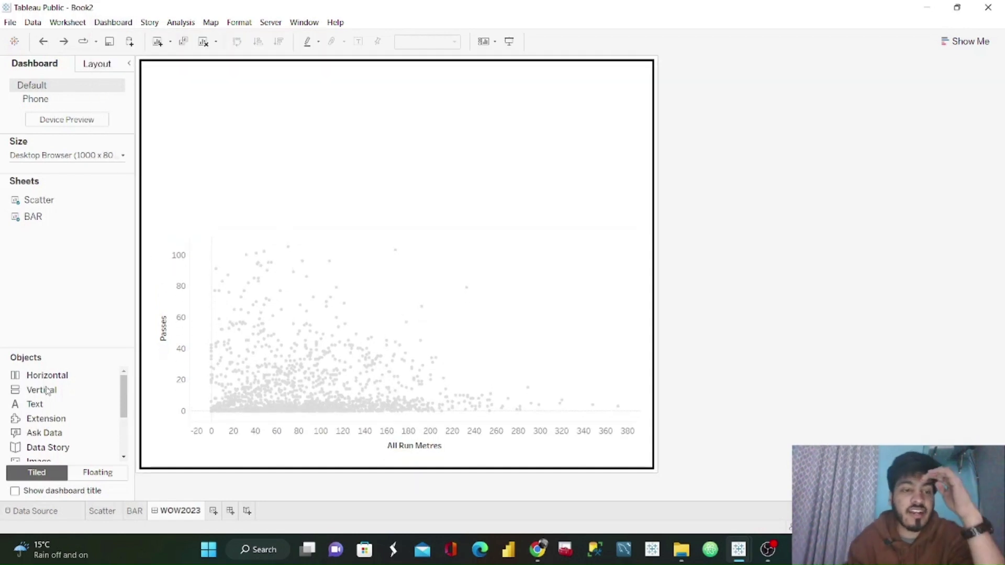
Step: Add a text object above the BAR area with the copied heading "#WOW2023: Can you use Image Role & Dynamic Zone Visibility?"
left_click_drag(41, 390, 320, 112)
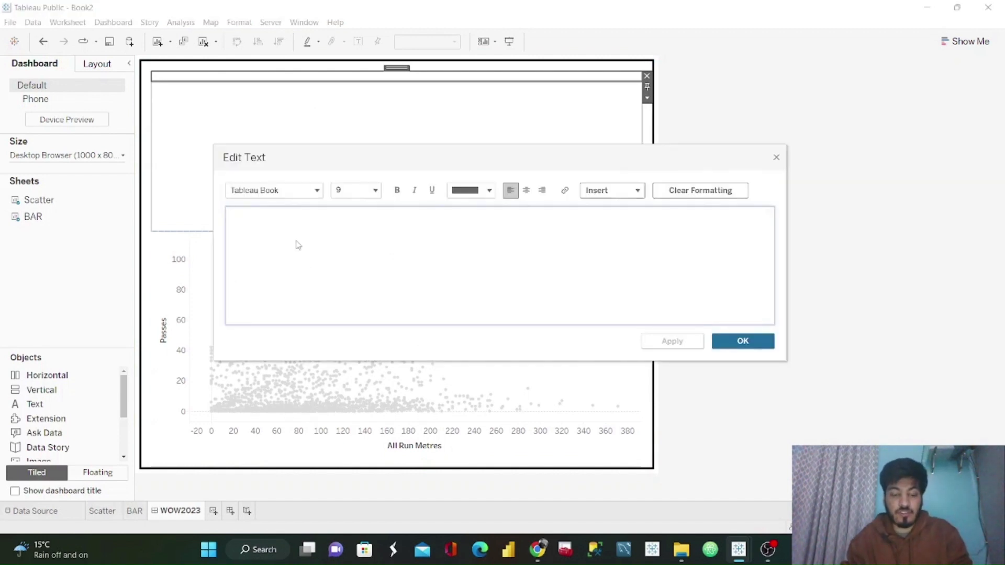
key("ctrl+v")
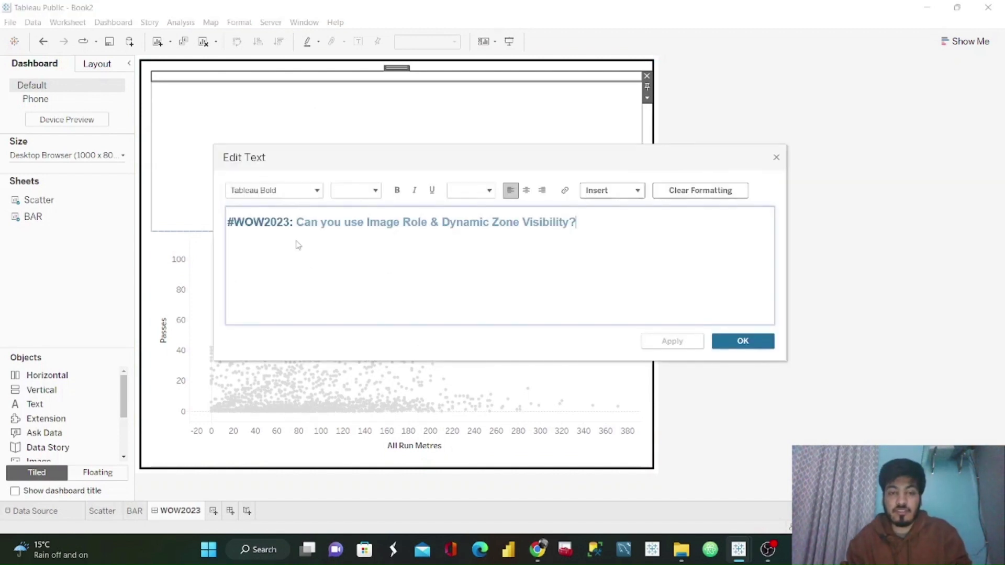
left_click(742, 341)
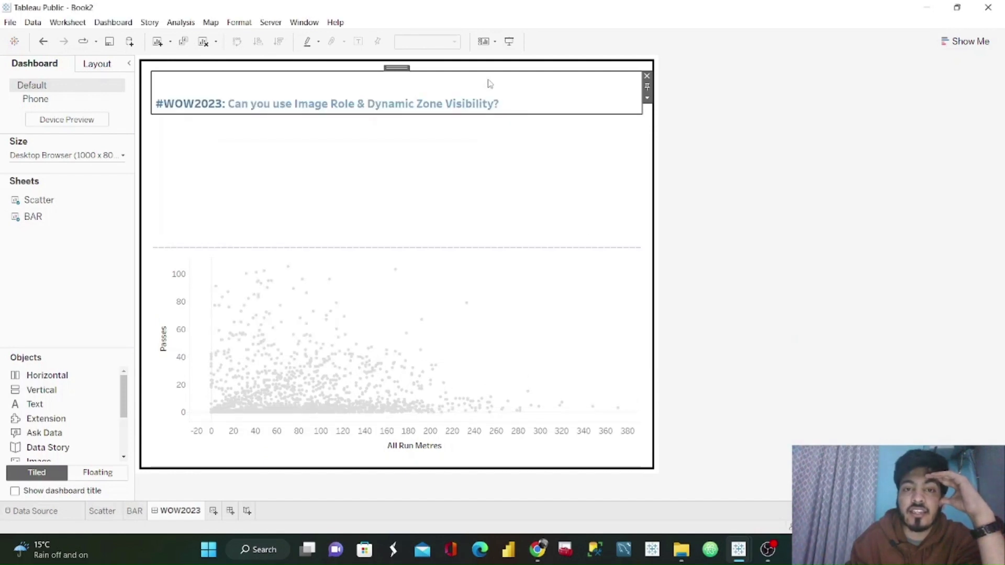
Step: Add a Blank object directly below the dashboard heading and give it a dark blue background
left_click(537, 147)
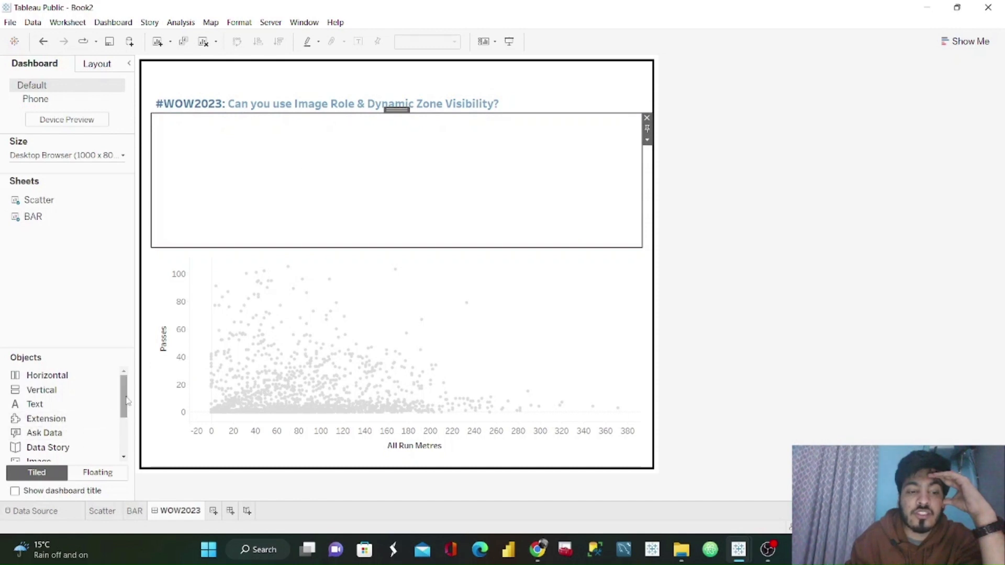
scroll(125, 421, "down", 2)
scroll(125, 424, "down", 1)
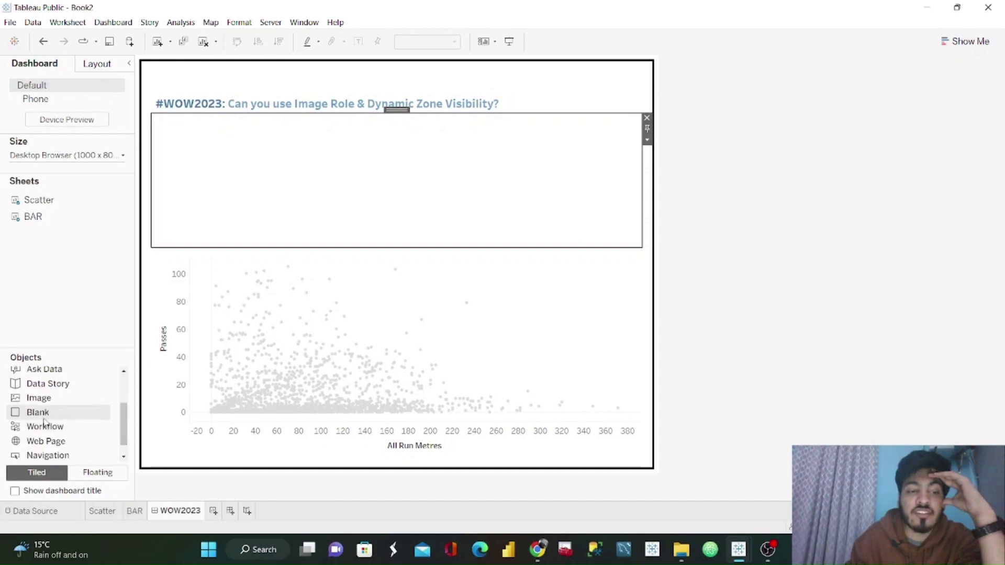
left_click_drag(42, 413, 375, 173)
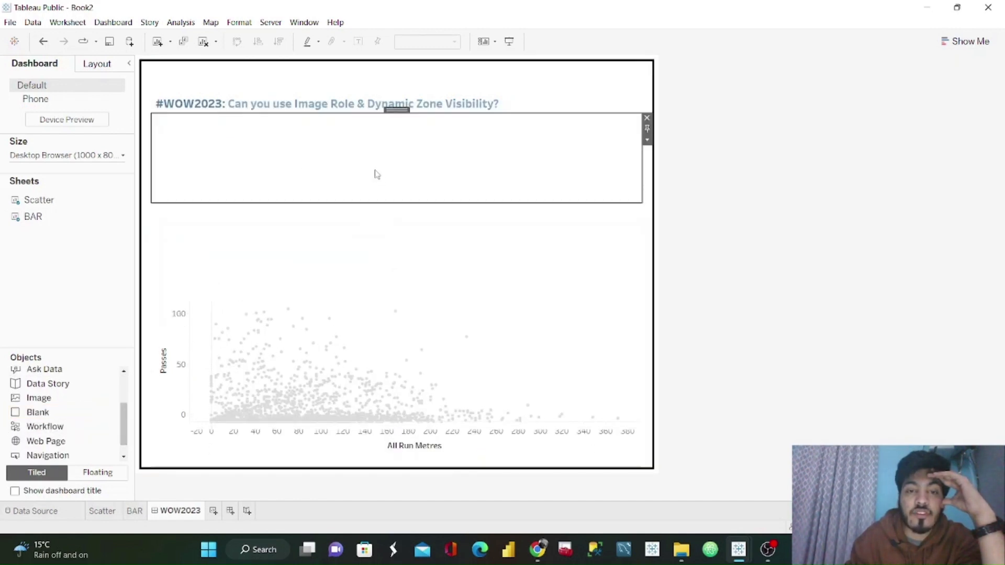
left_click(99, 66)
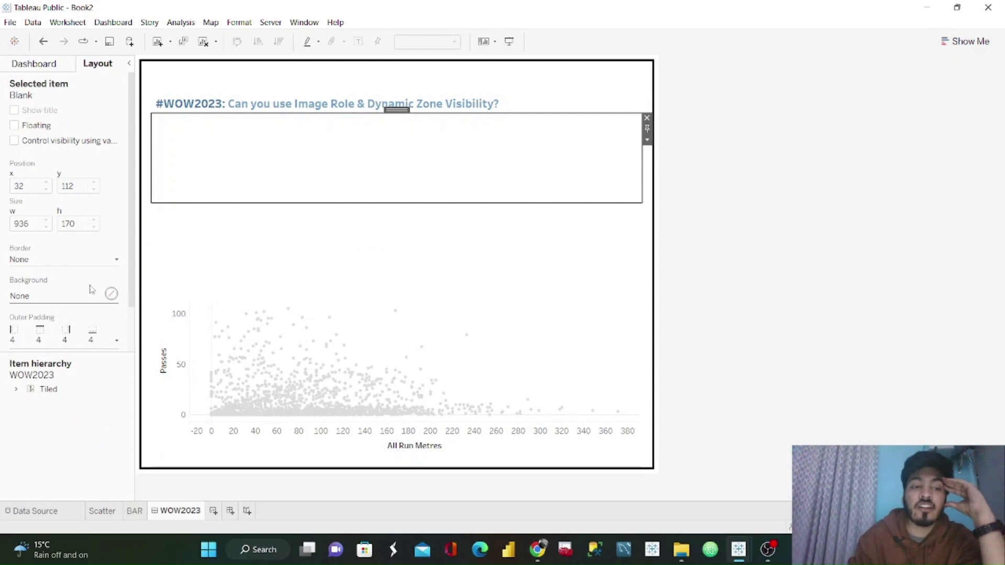
left_click(111, 294)
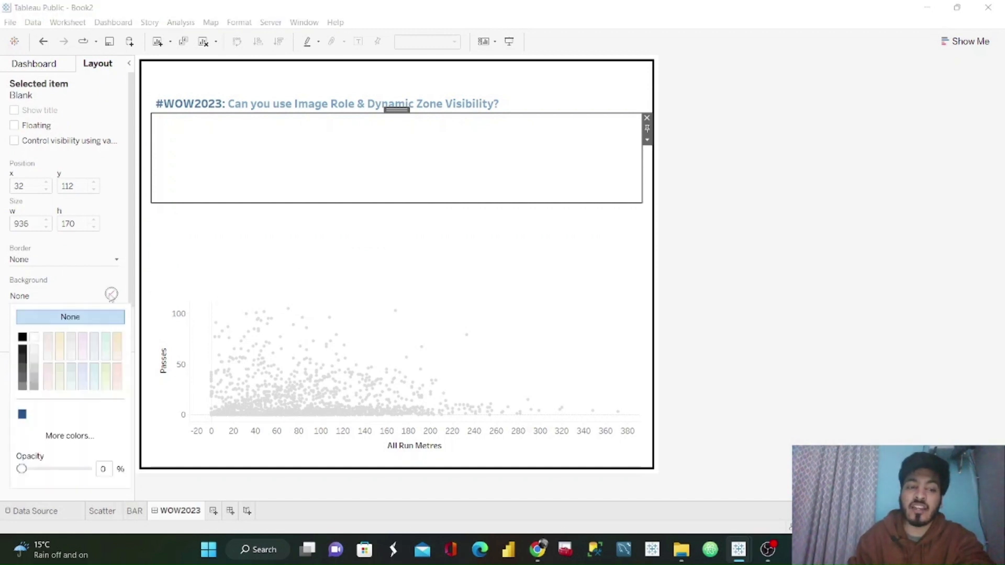
left_click(22, 414)
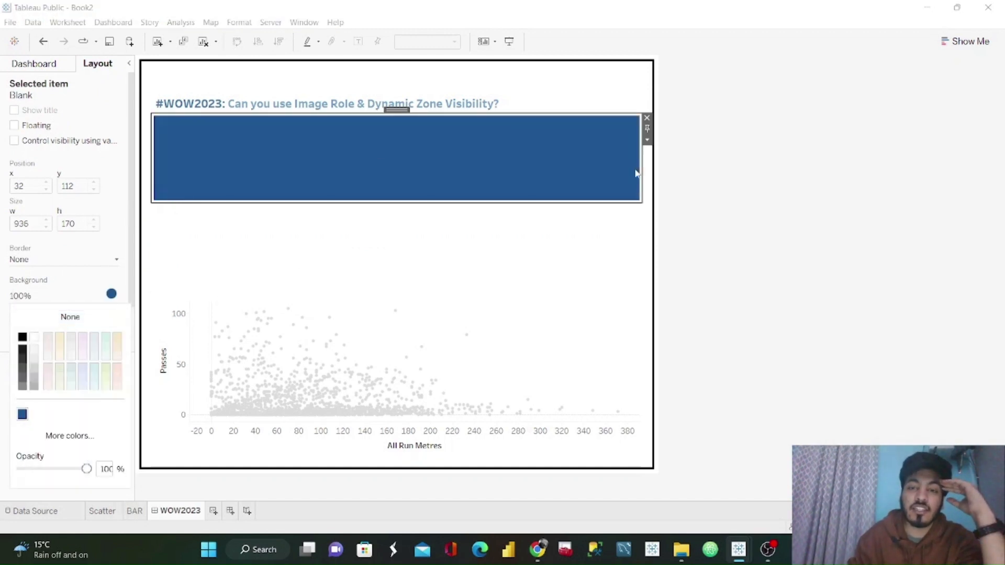
Step: Set the blue Blank divider's height to 10 pixels and remove the empty Blank object between it and the scatter plot
left_click(647, 140)
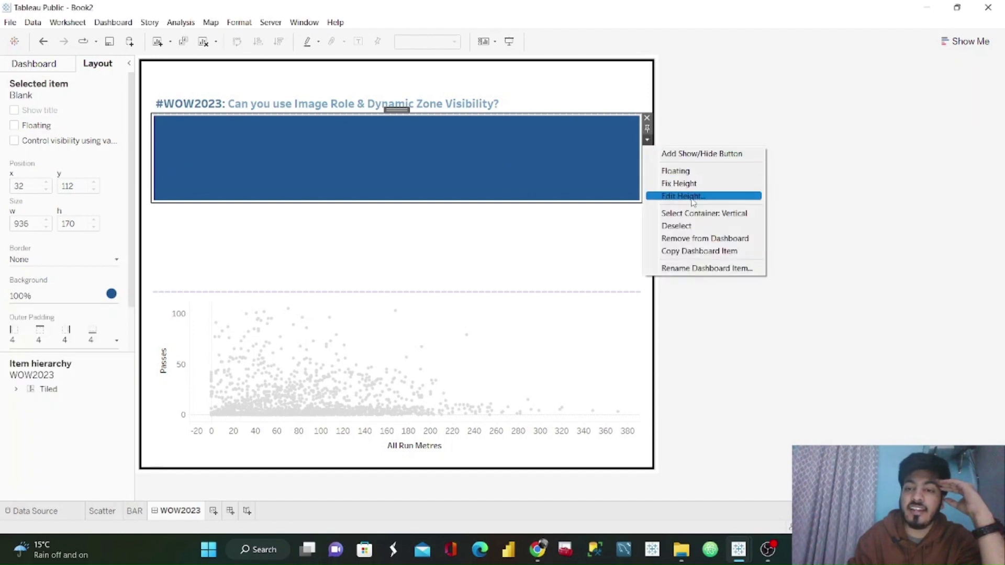
left_click(692, 196)
type("10")
key("Return")
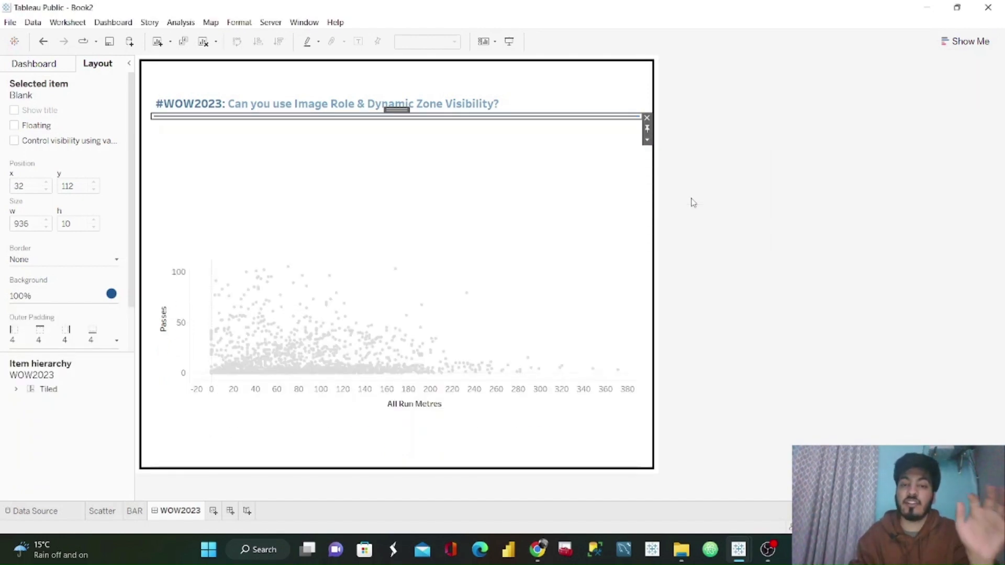
left_click(717, 189)
left_click(352, 175)
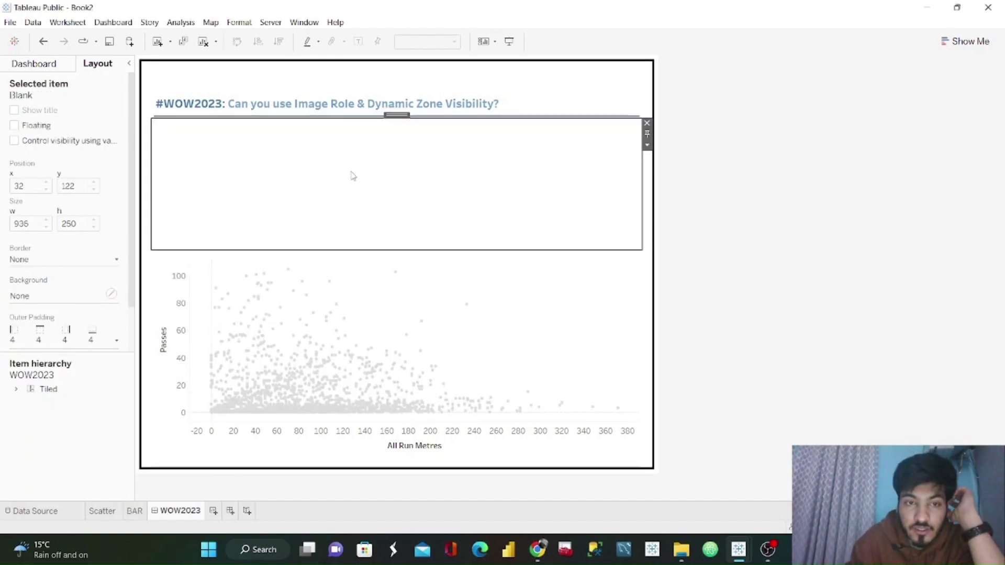
left_click(647, 123)
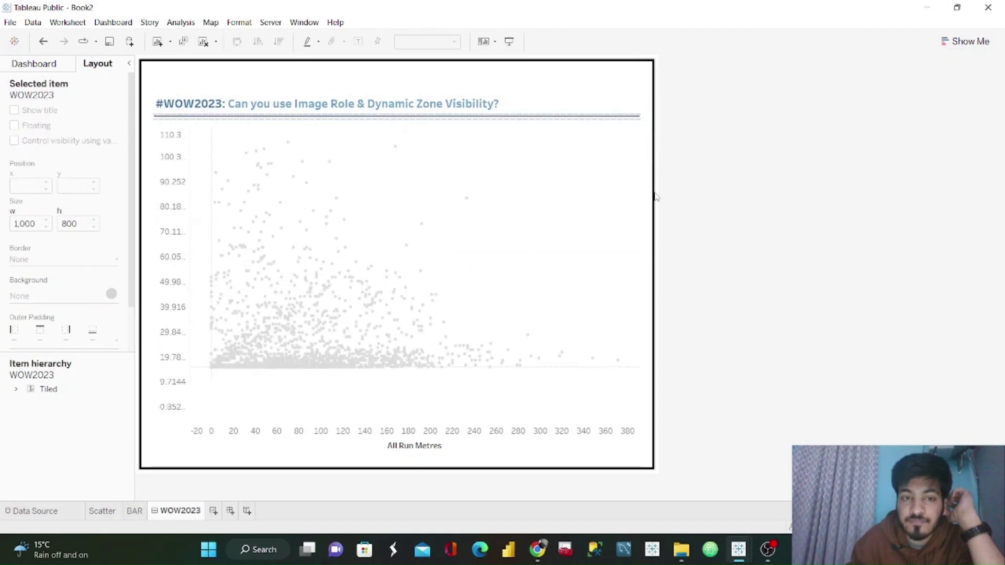
Step: Try to shrink the heading text object by moving its lower edge up, and undo the resize
left_click(411, 85)
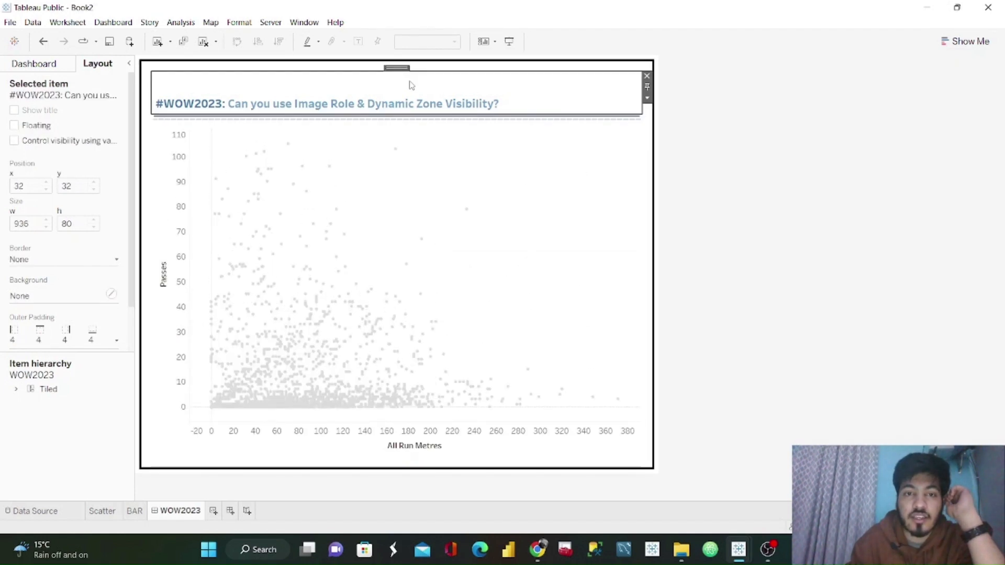
left_click_drag(557, 116, 560, 100)
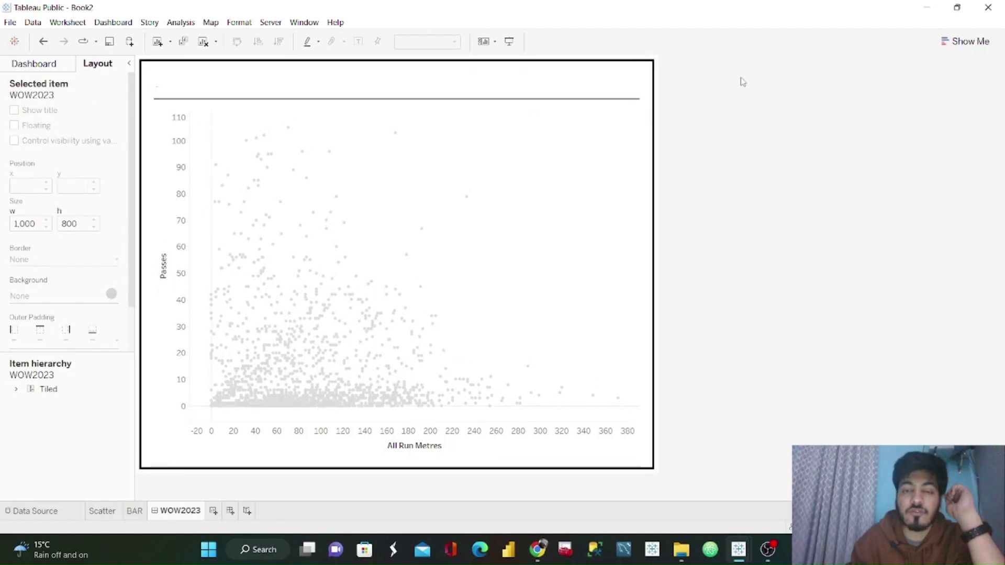
key("ctrl+z")
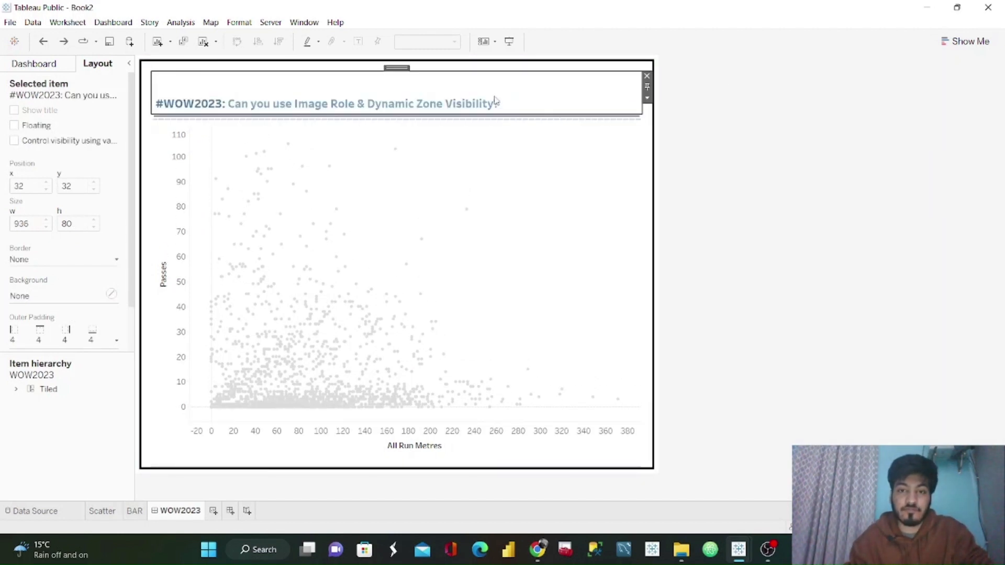
Step: Set the height of the heading text object to 40 pixels
left_click(488, 78)
left_click(550, 85)
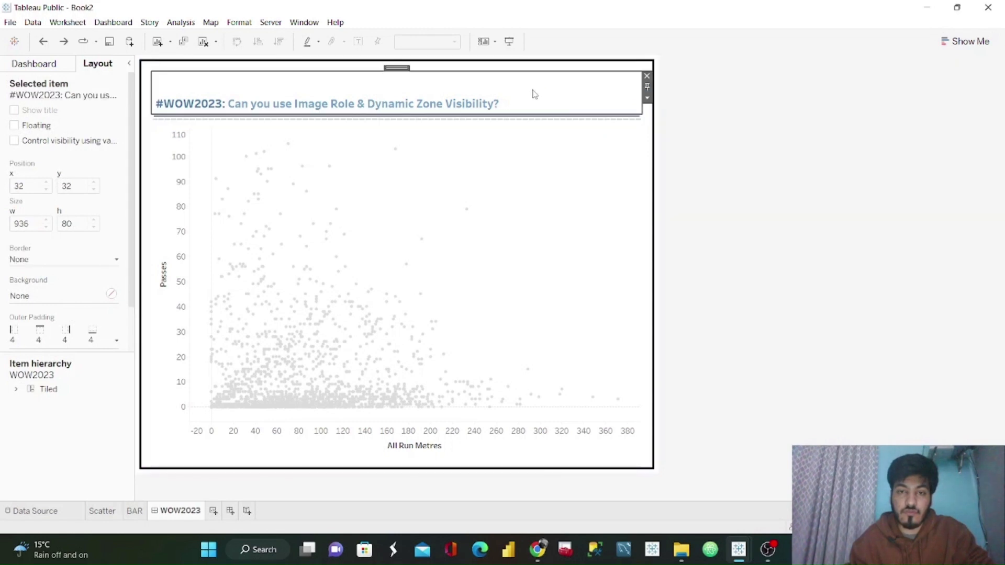
left_click(648, 98)
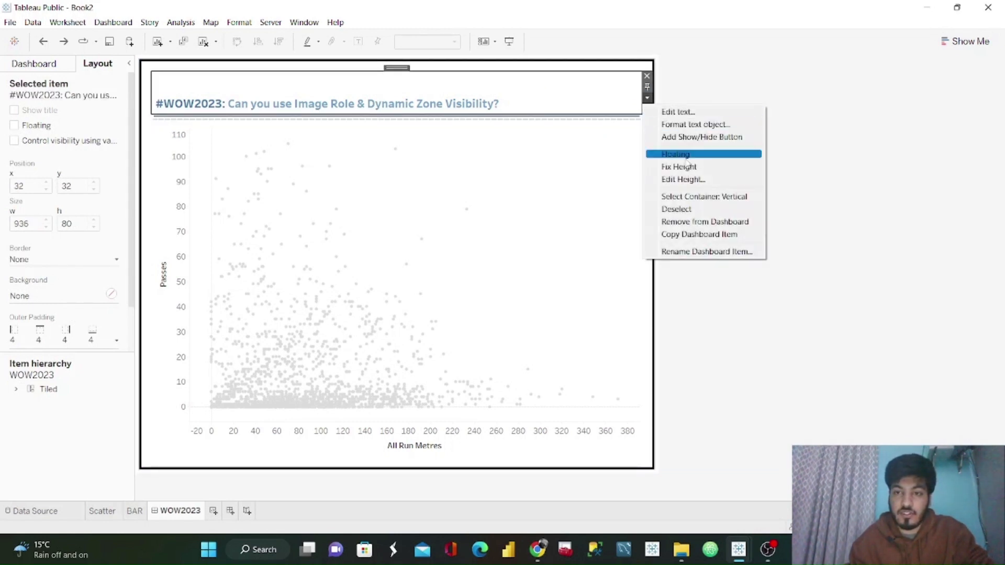
left_click(685, 181)
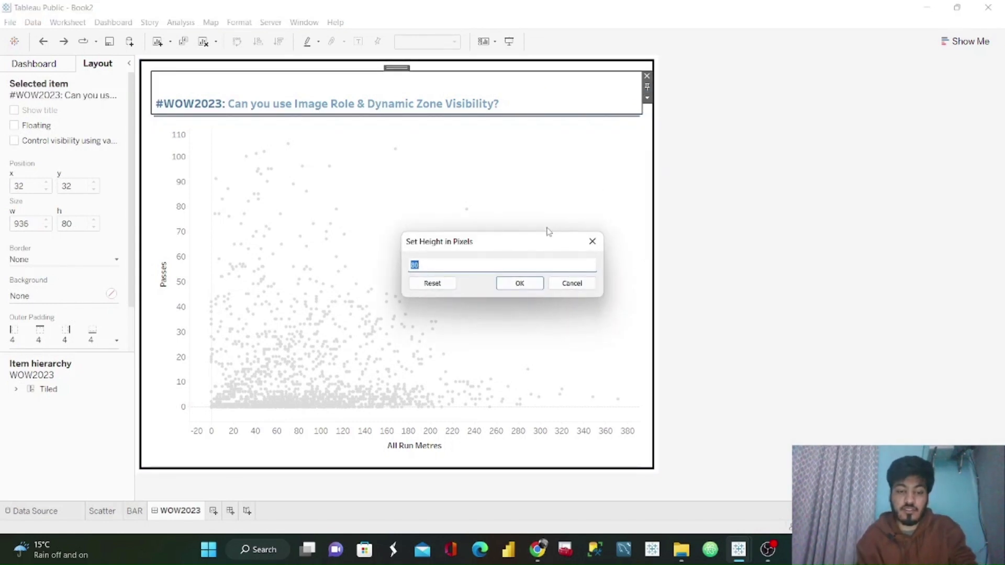
key("Return")
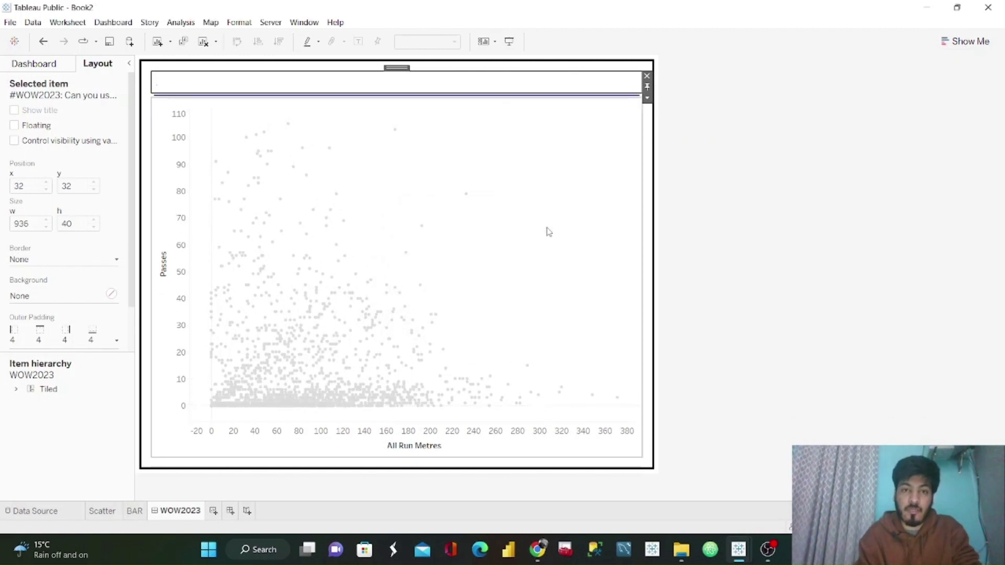
Step: Remove the empty line above the "#WOW2023: Can you use Image Role & Dynamic Zone Visibility?" heading text
double_click(420, 92)
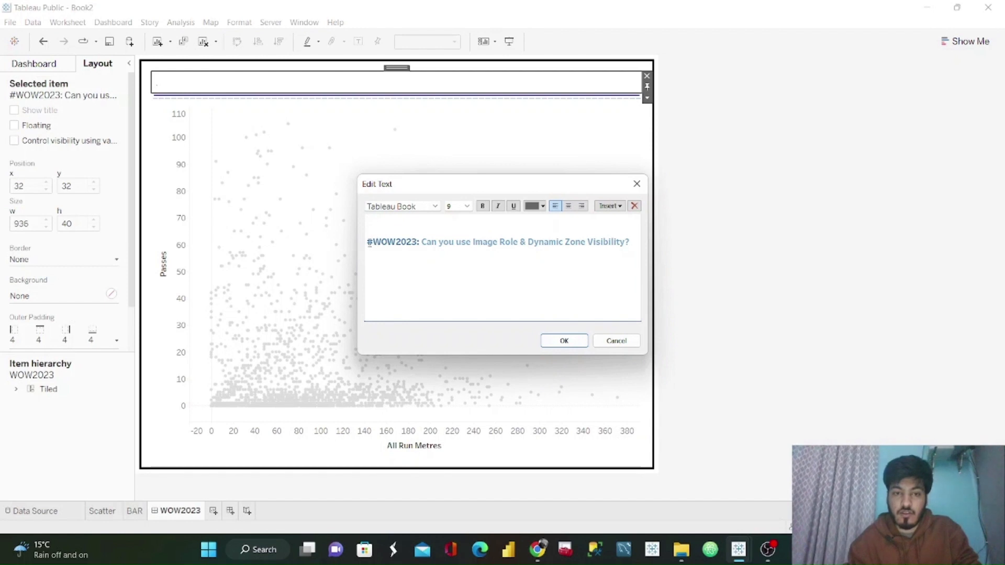
left_click(368, 242)
key("BackSpace")
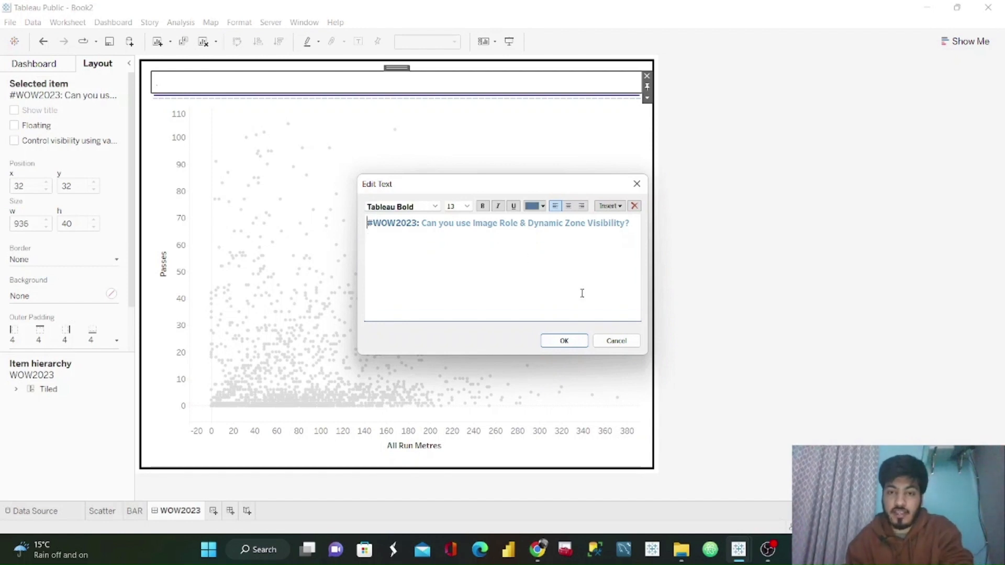
left_click(565, 341)
left_click(682, 280)
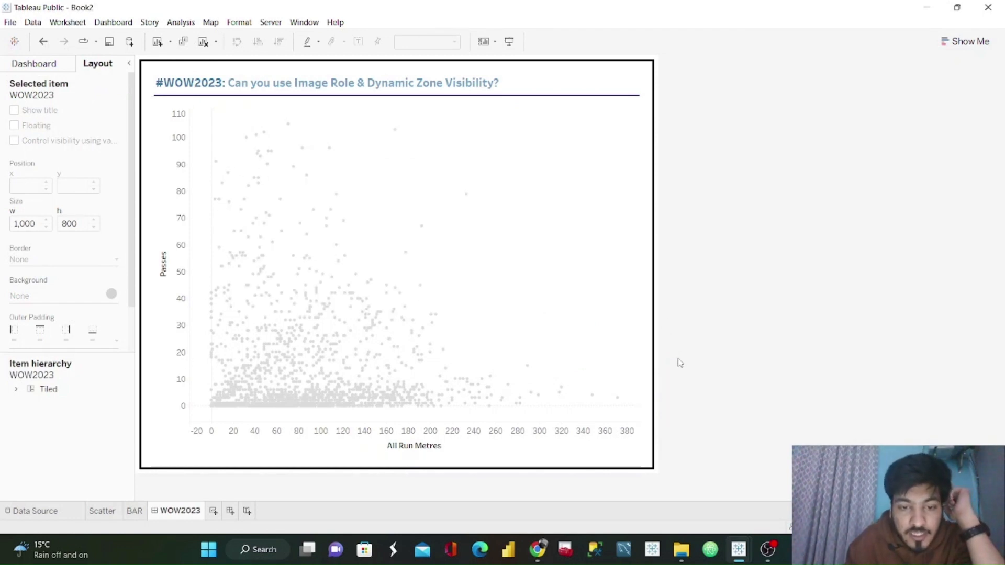
Step: Copy the footer text from the dashboard in the "Image Role and Dynamic zone visibility" workbook and return to Book2
mouse_move(735, 544)
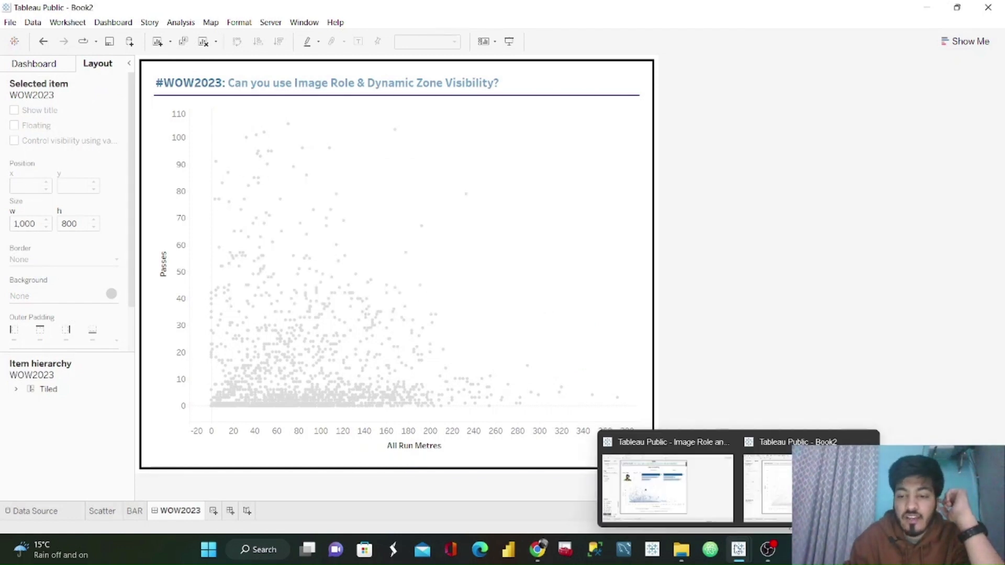
left_click(697, 514)
double_click(413, 439)
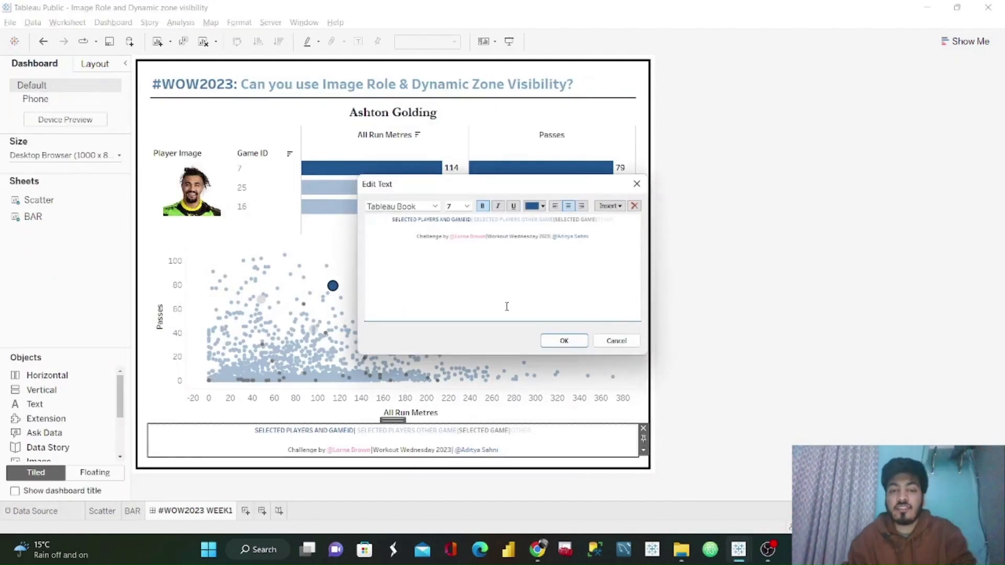
key("ctrl+a")
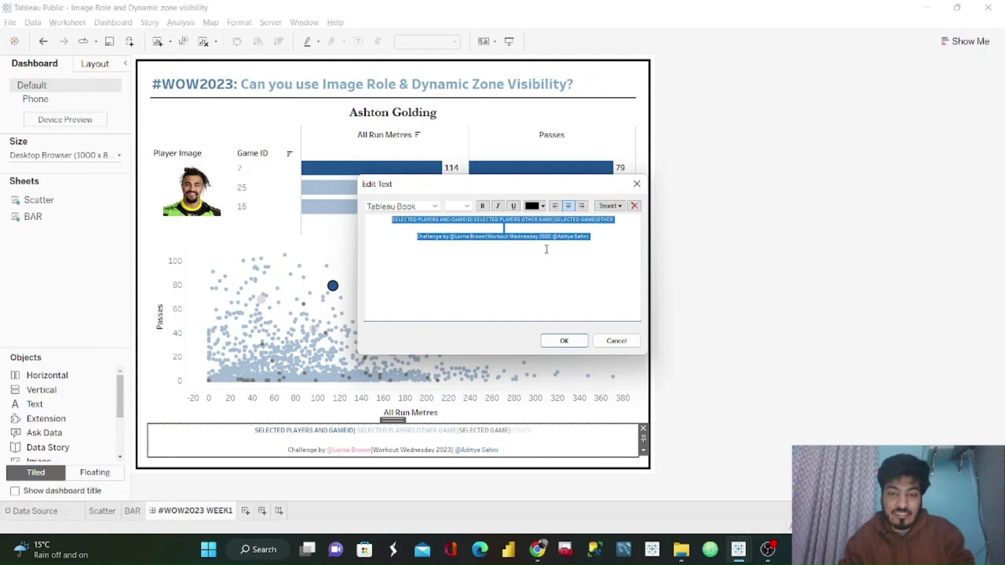
left_click(637, 183)
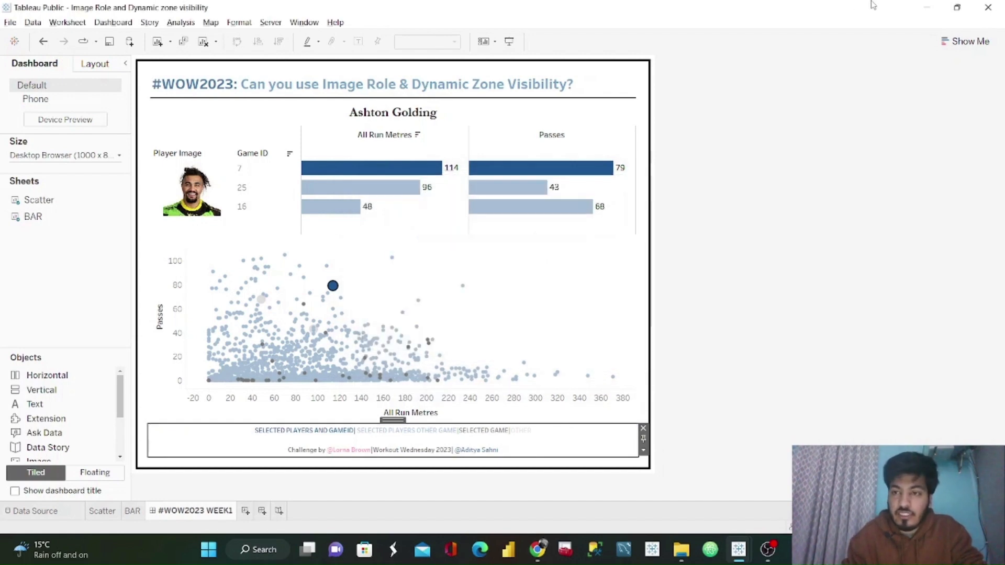
left_click(930, 7)
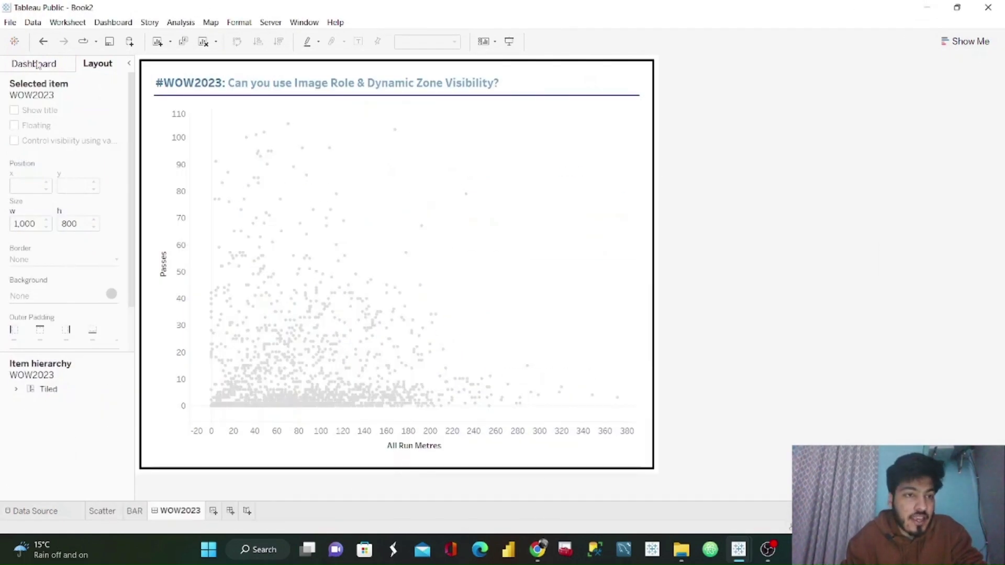
Step: Add a text object below the scatter plot with the copied color legend and challenge credit lines, and center the text
left_click(35, 63)
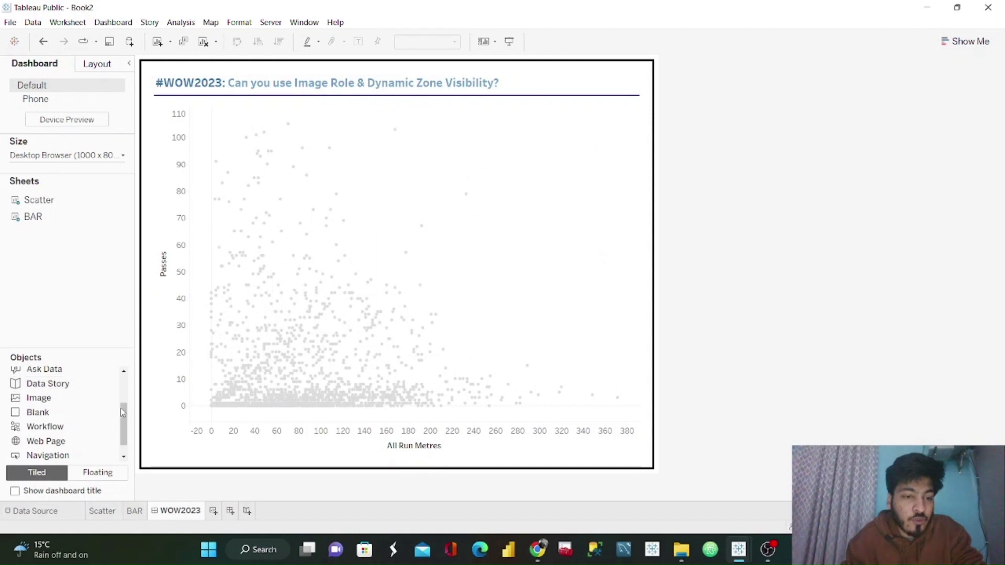
scroll(121, 404, "up", 1)
scroll(126, 392, "up", 3)
left_click_drag(85, 406, 372, 449)
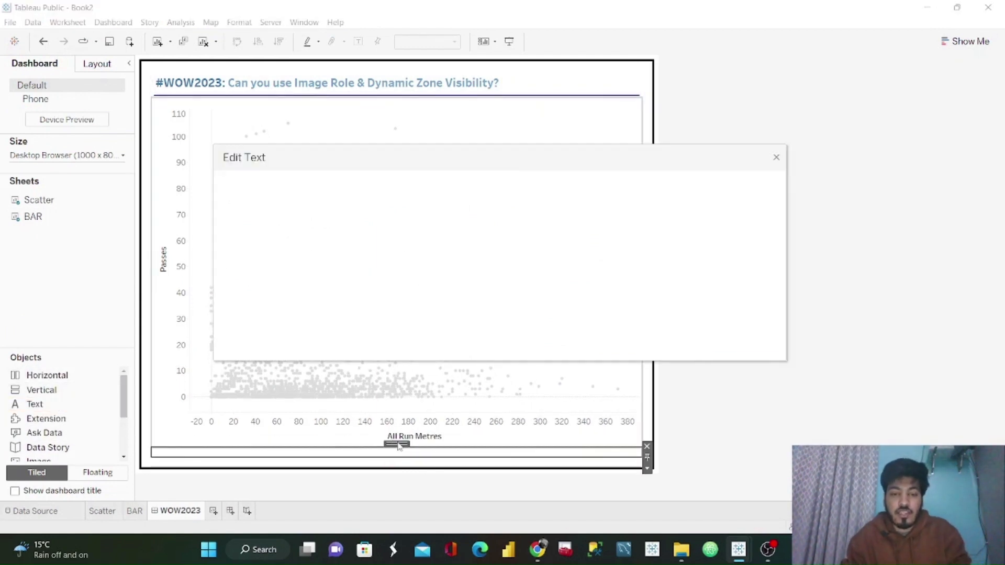
type("SELECTED PLAYERS AND GAME(S)| SELECTED PLAYERS OTHER GAME| SELECTED GAME|OTHER   Challenge by @Lorna Brown|Workout Wednesday 2023| @Aditya Sahni")
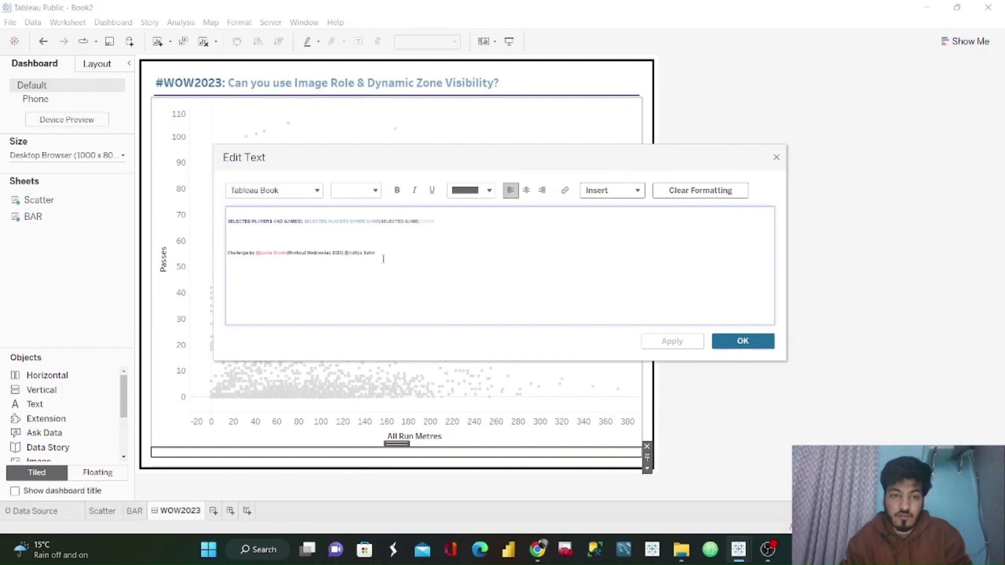
left_click_drag(383, 259, 215, 215)
left_click(526, 190)
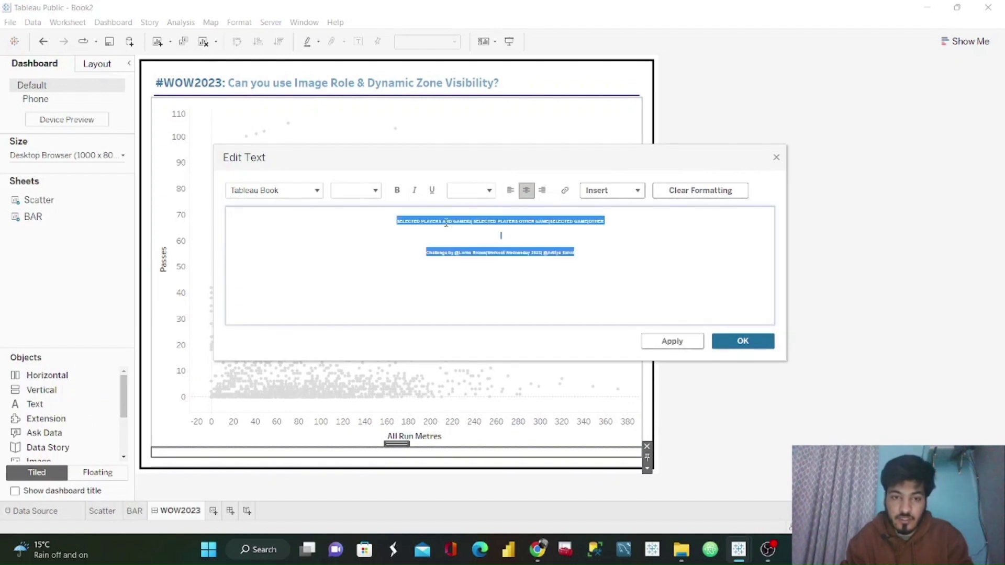
Step: Remove the extra blank line between the color legend line and the challenge credit line in the footer text
left_click(445, 249)
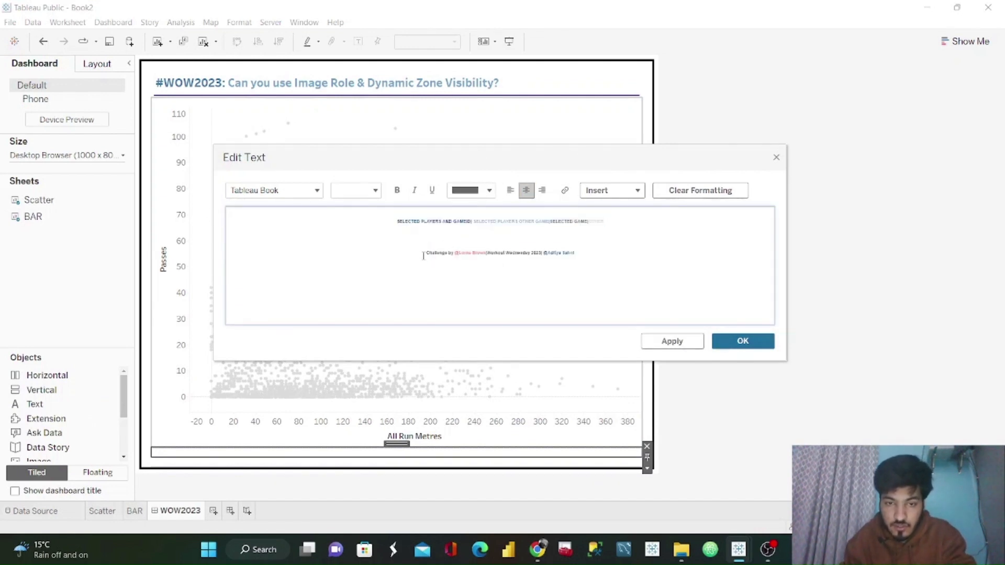
key("BackSpace")
key("BackSpace")
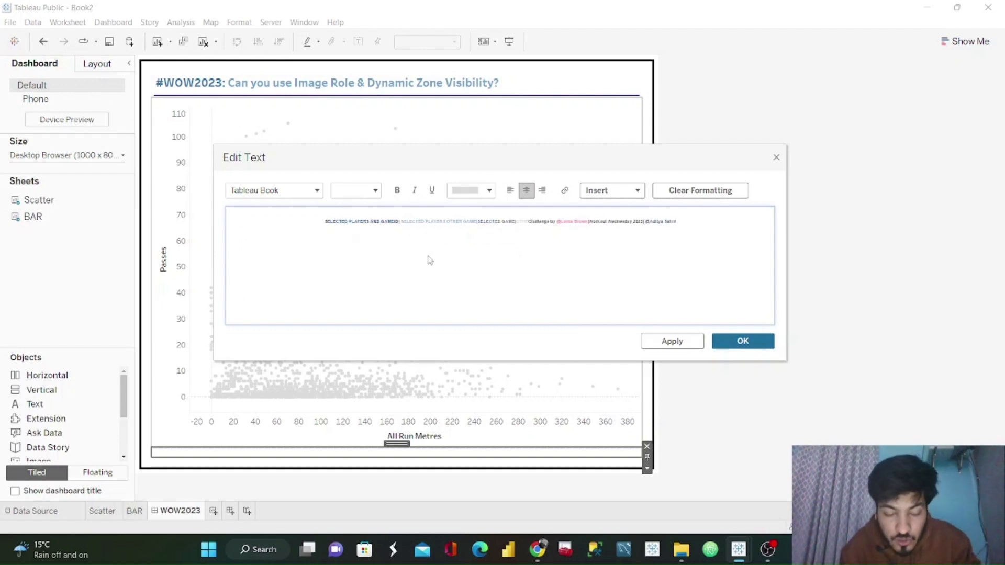
key("Return")
key("Return")
key("BackSpace")
key("BackSpace")
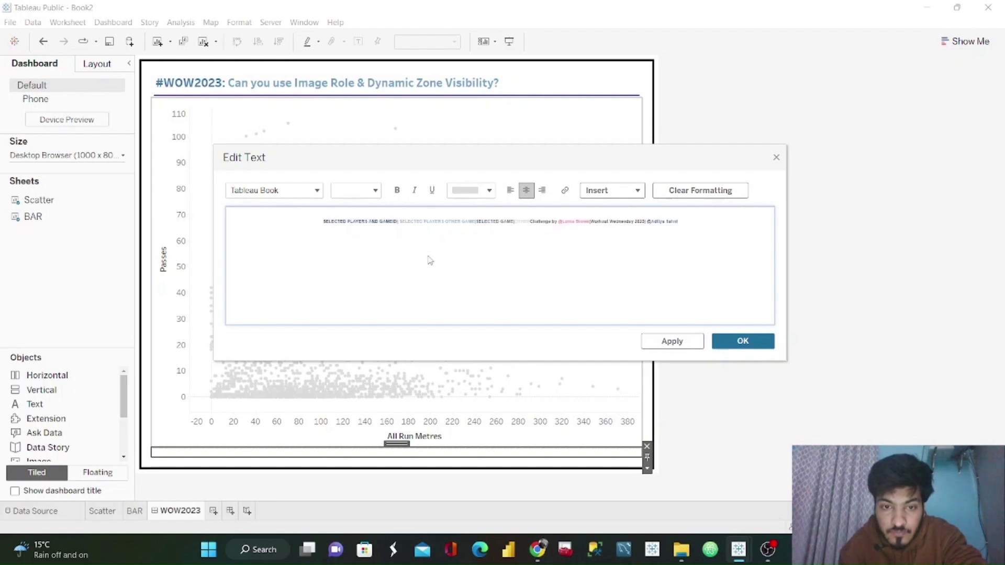
key("Return")
key("Return")
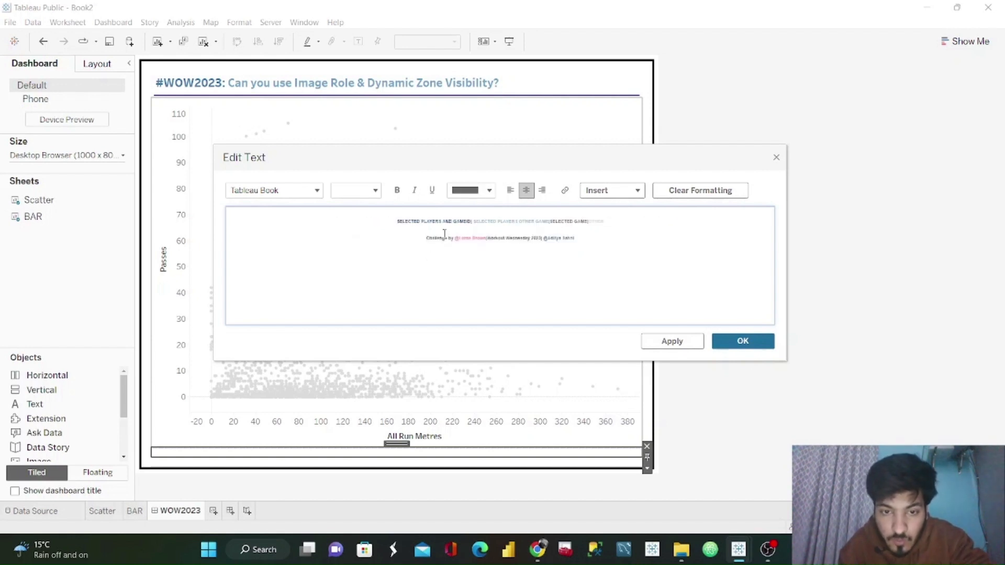
key("BackSpace")
key("BackSpace")
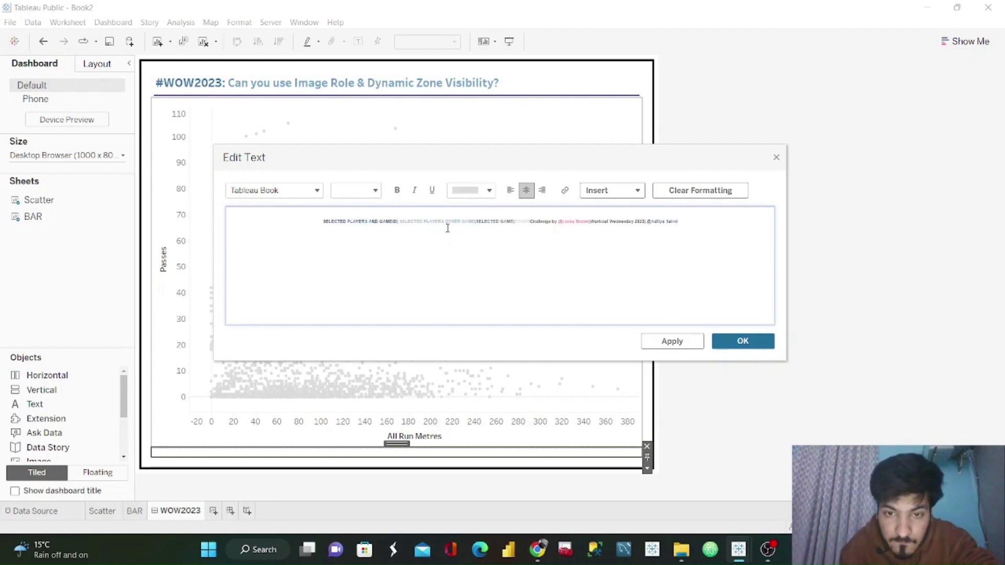
key("Return")
key("Return")
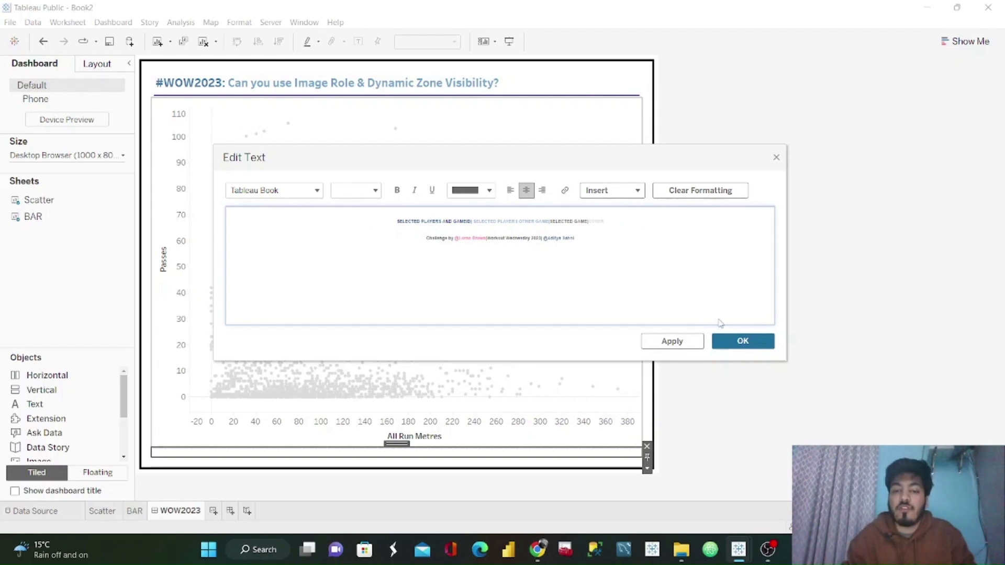
Step: Apply bold to the entire footer text and save the text object
key("ctrl+a")
key("ctrl+b")
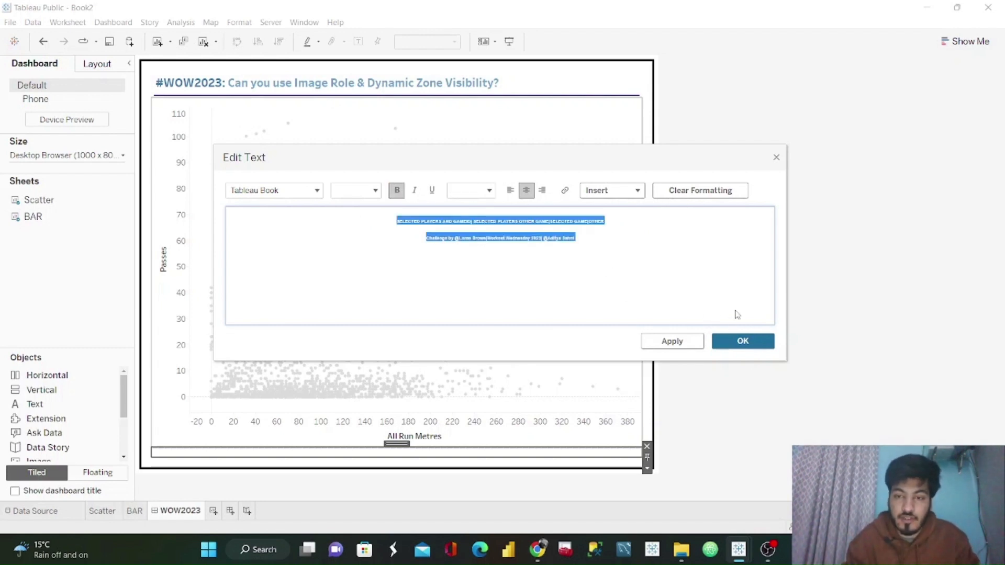
left_click(752, 341)
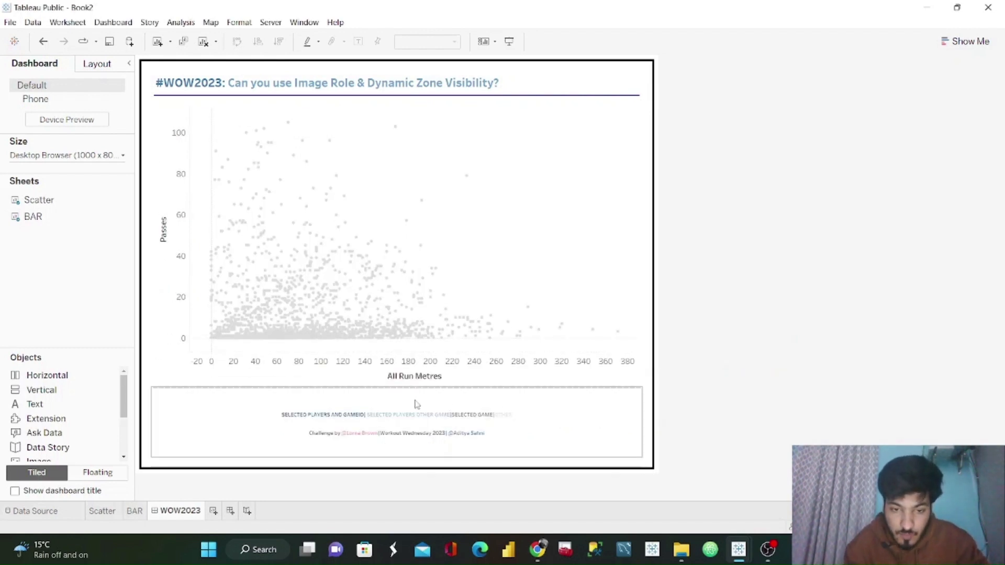
Step: Try to shrink the footer text object by moving its upper edge down, and undo the resize
left_click_drag(464, 387, 488, 440)
left_click(471, 425)
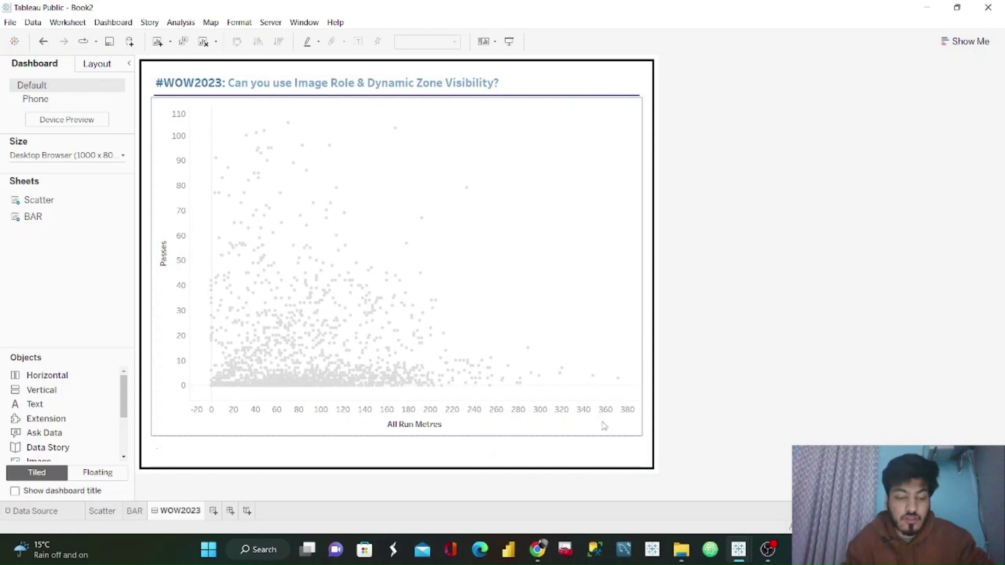
key("ctrl+z")
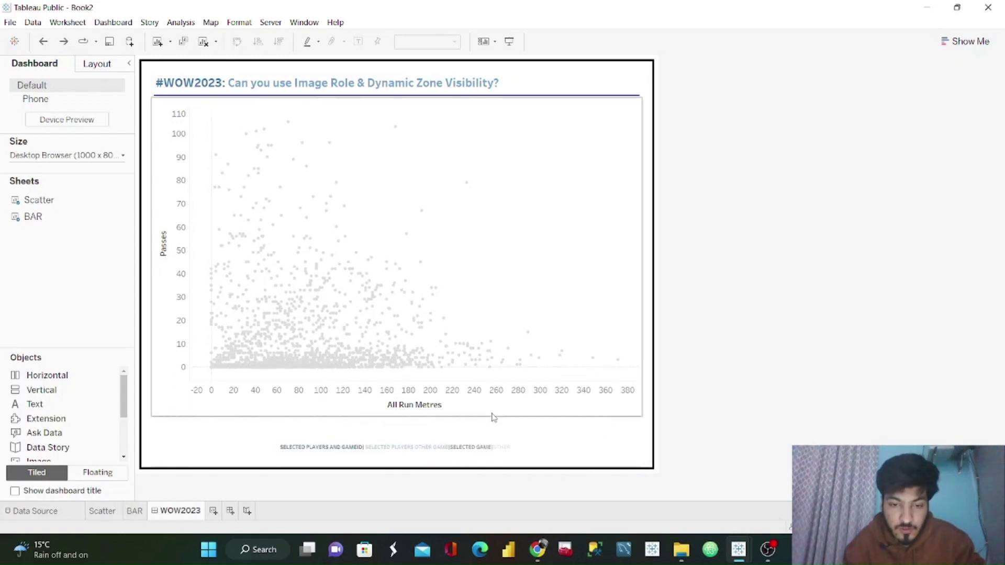
Step: Remove the blank lines above the color legend line in the dashboard's footer text and save it
left_click(546, 408)
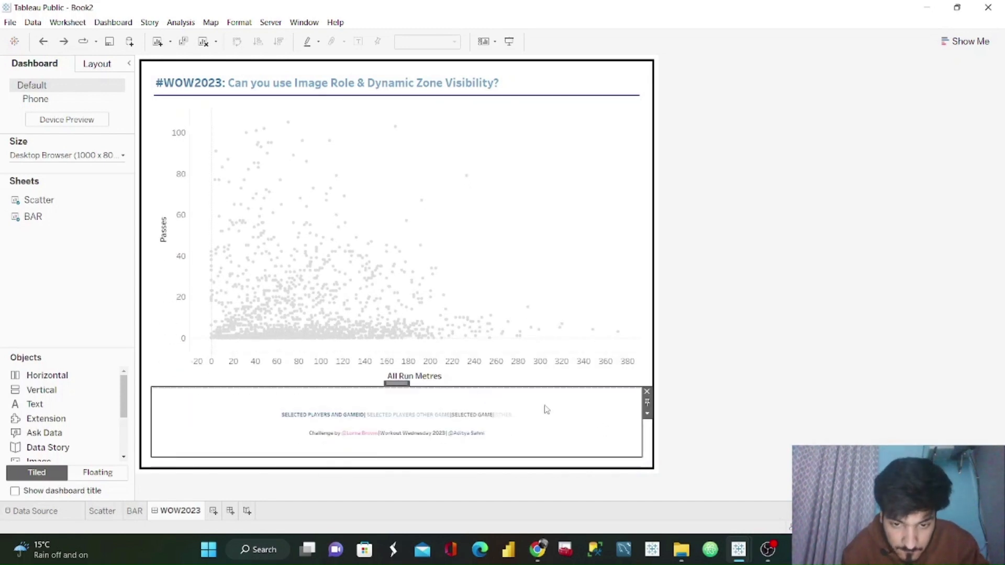
left_click(647, 414)
left_click(675, 418)
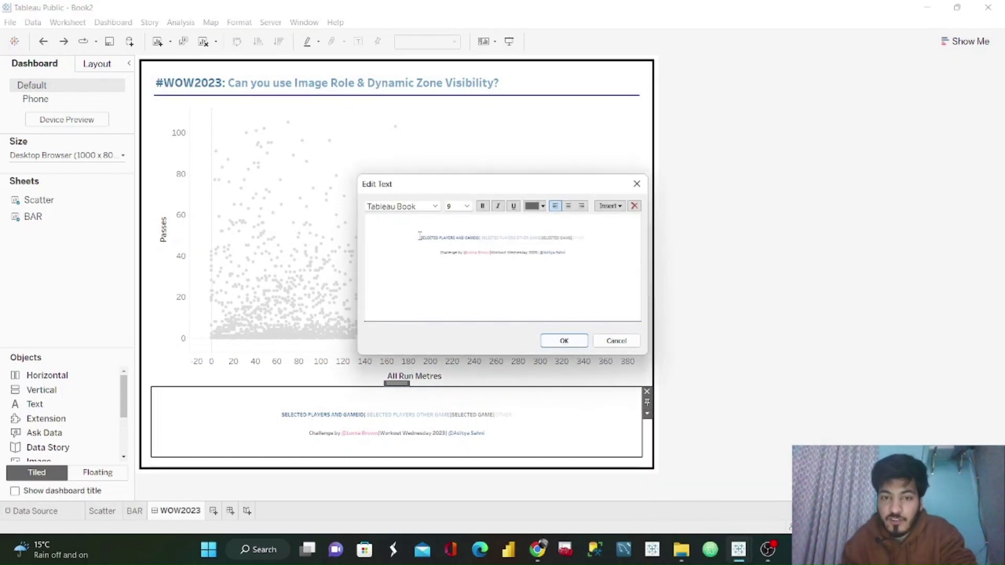
left_click(421, 237)
key("BackSpace")
key("BackSpace")
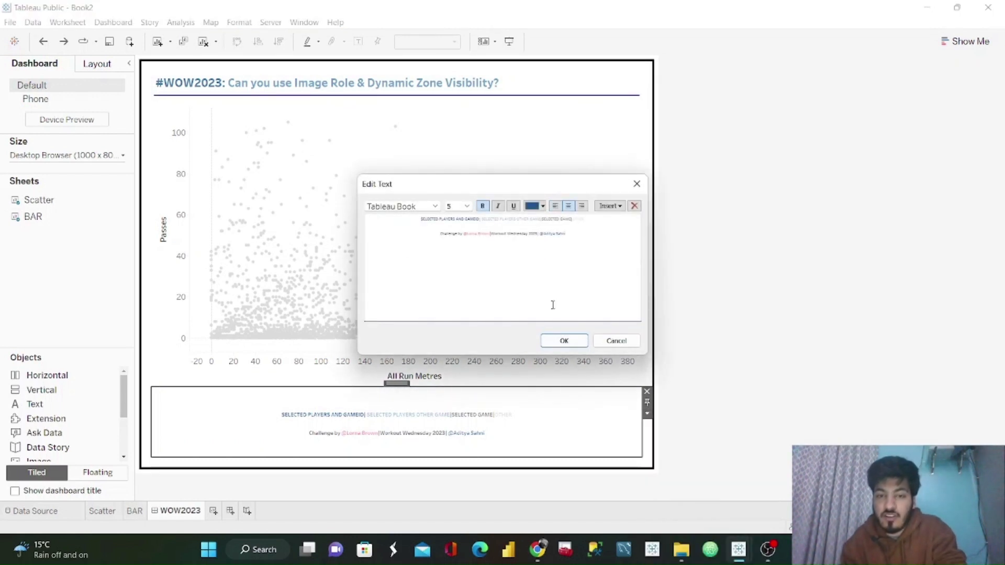
left_click(564, 340)
Step: Shrink the footer text object by moving its upper edge down, giving the scatter plot more height
left_click(543, 404)
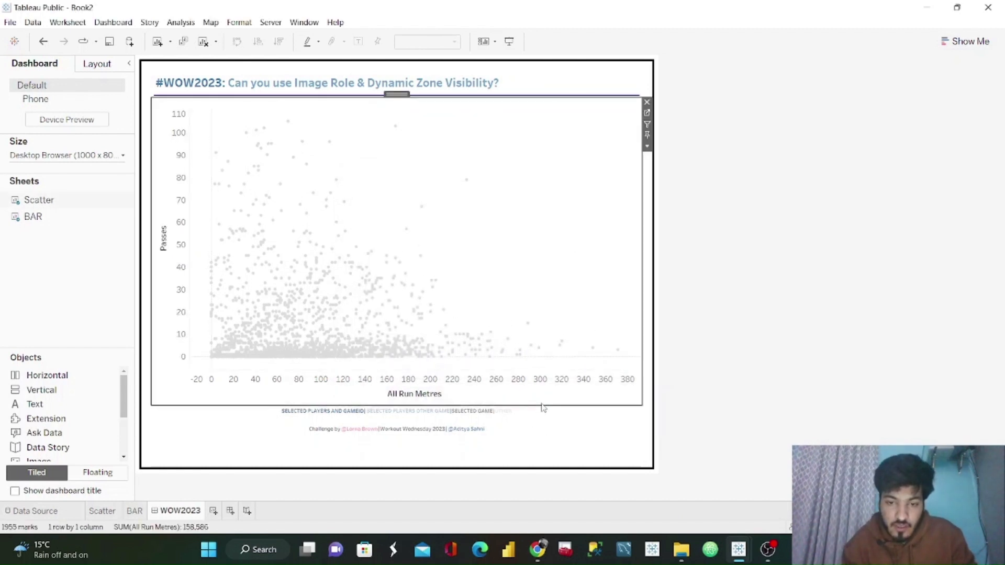
left_click(538, 411)
left_click_drag(545, 404, 547, 431)
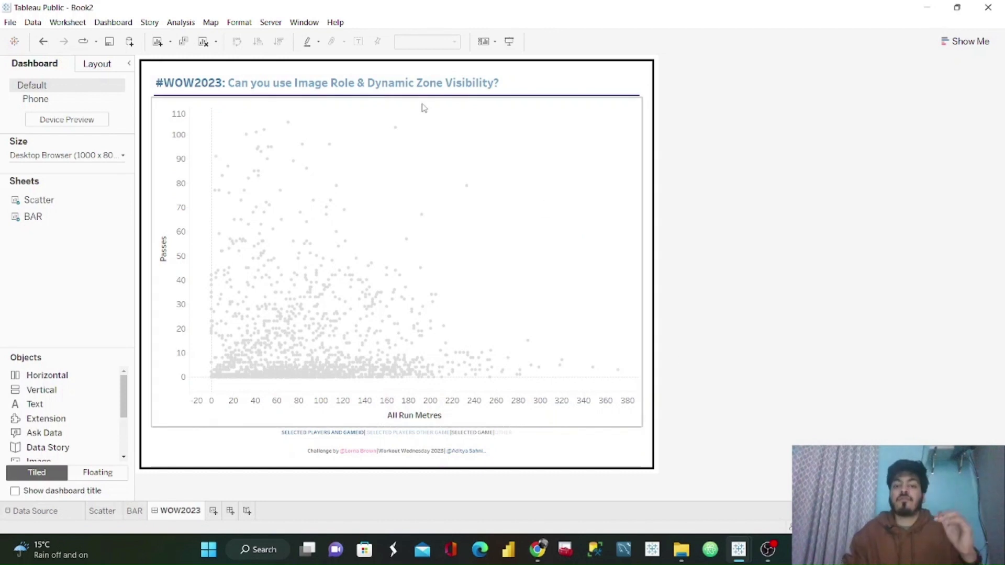
Step: Preview the dashboard in presentation mode, select two different players' marks in the scatter plot to check the bar chart, and exit the preview
left_click(508, 42)
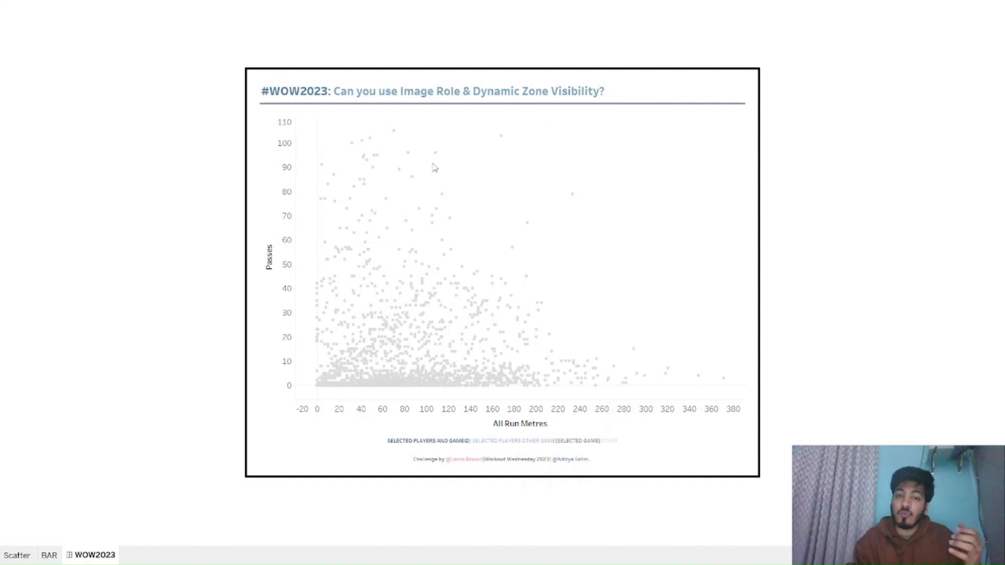
mouse_move(436, 159)
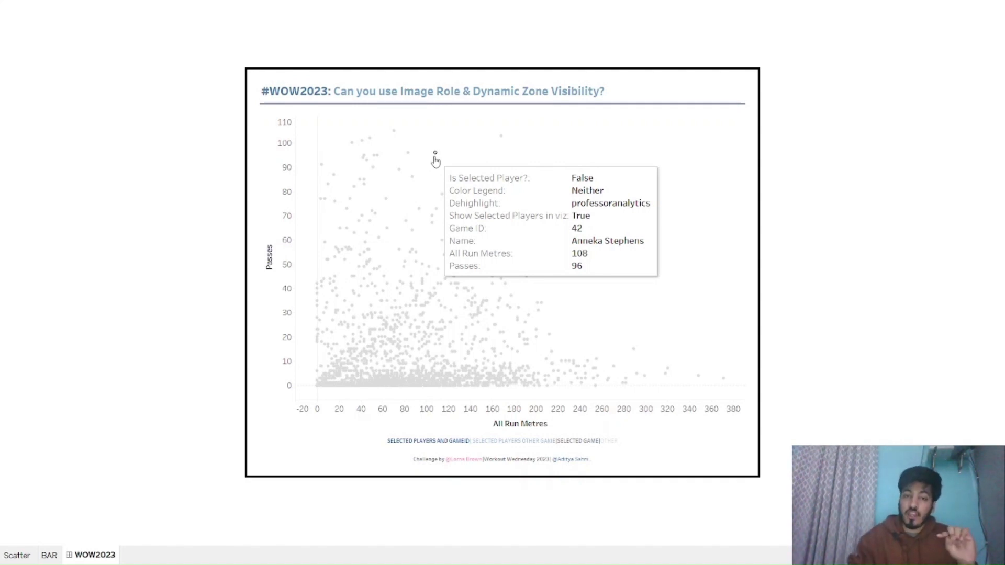
left_click(437, 160)
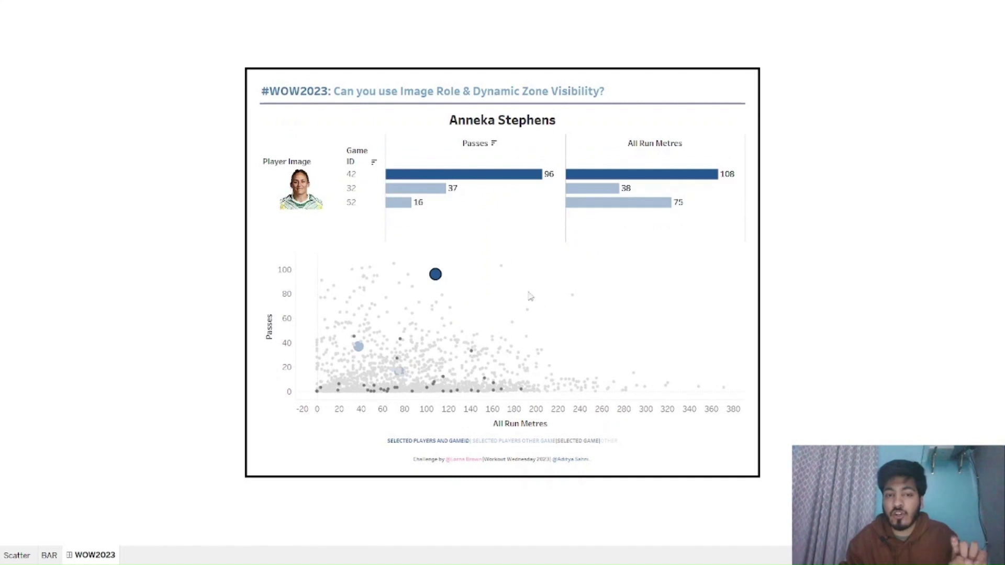
mouse_move(430, 288)
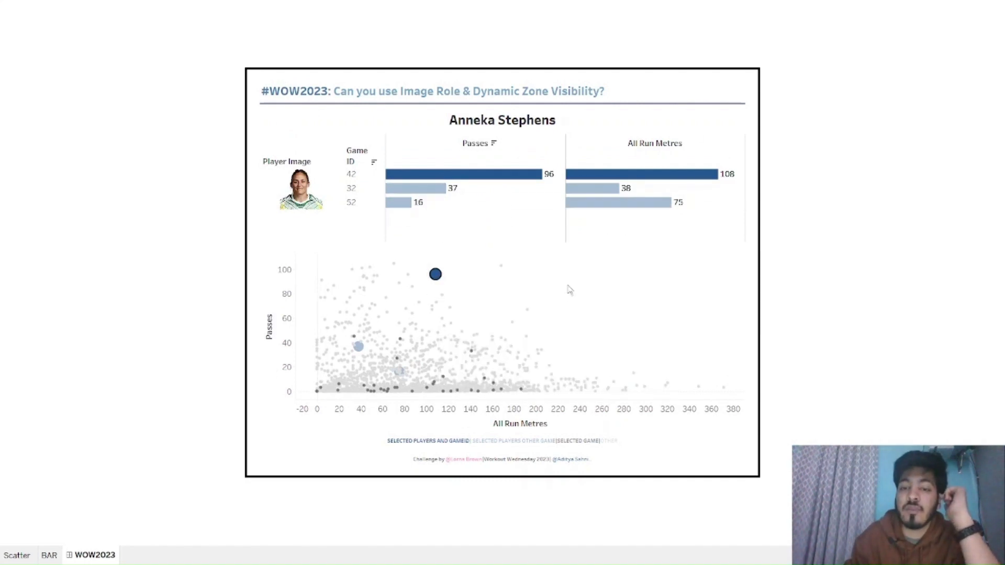
left_click(530, 313)
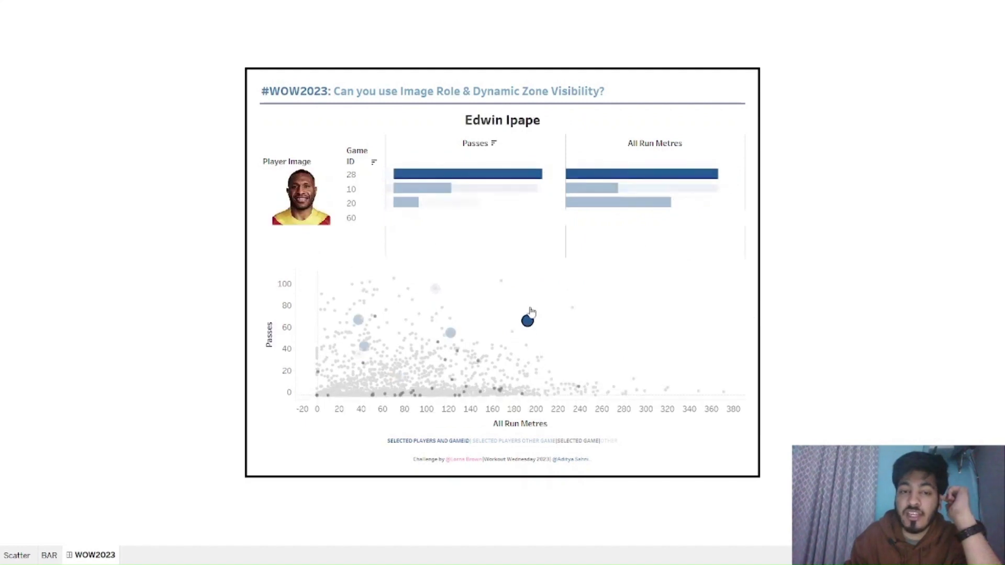
key("Escape")
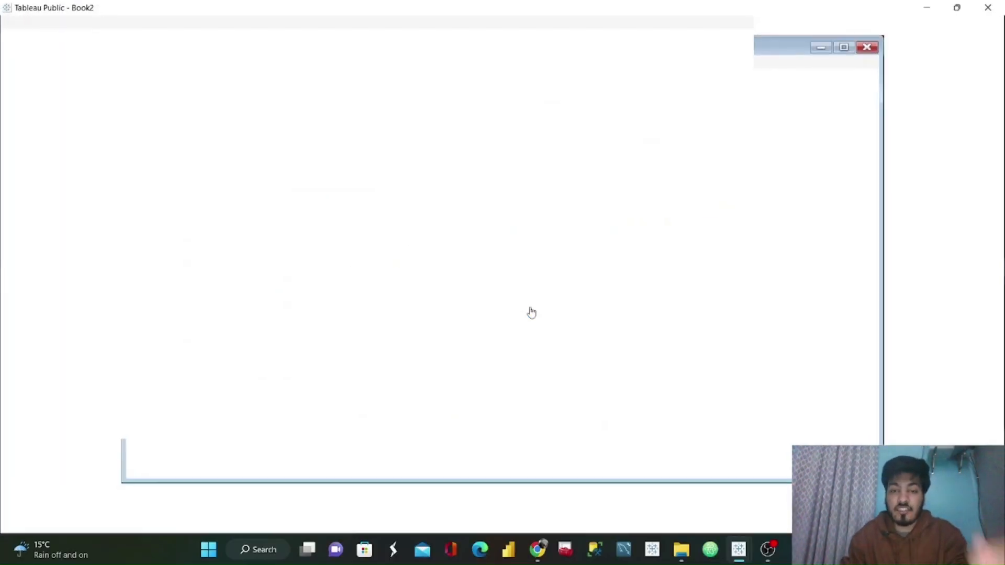
Step: In the Scatter sheet's tooltip, delete the Is Selected Player?, Color Legend, Dehighlight and Show Selected Players in viz lines plus the Game ID label
left_click(647, 269)
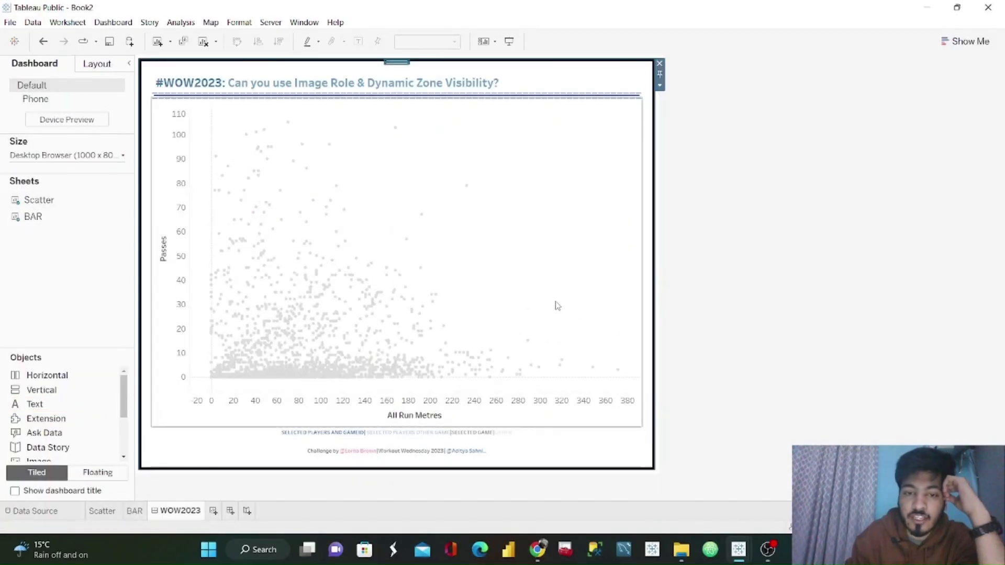
left_click(538, 207)
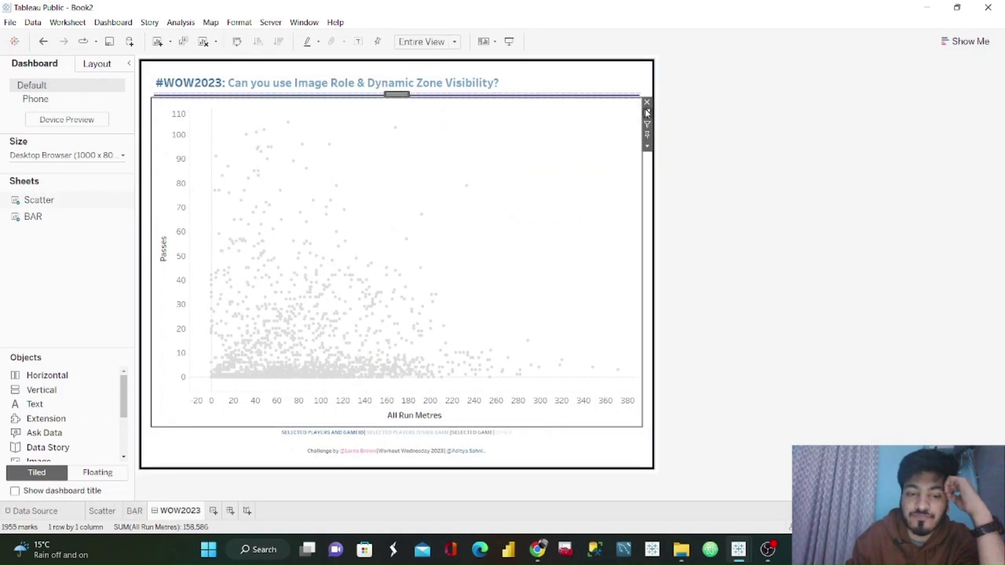
left_click(647, 112)
left_click(189, 230)
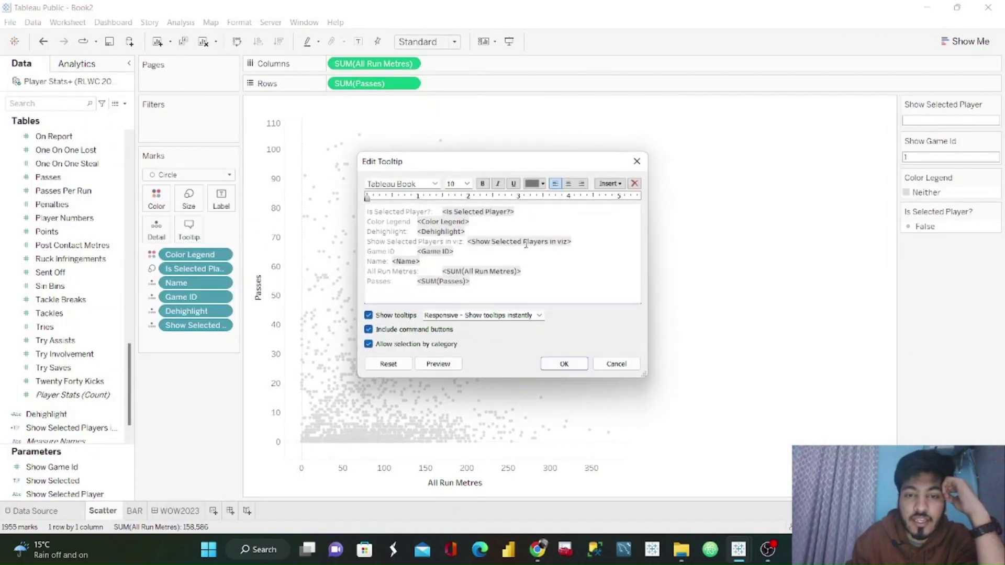
left_click_drag(400, 251, 366, 212)
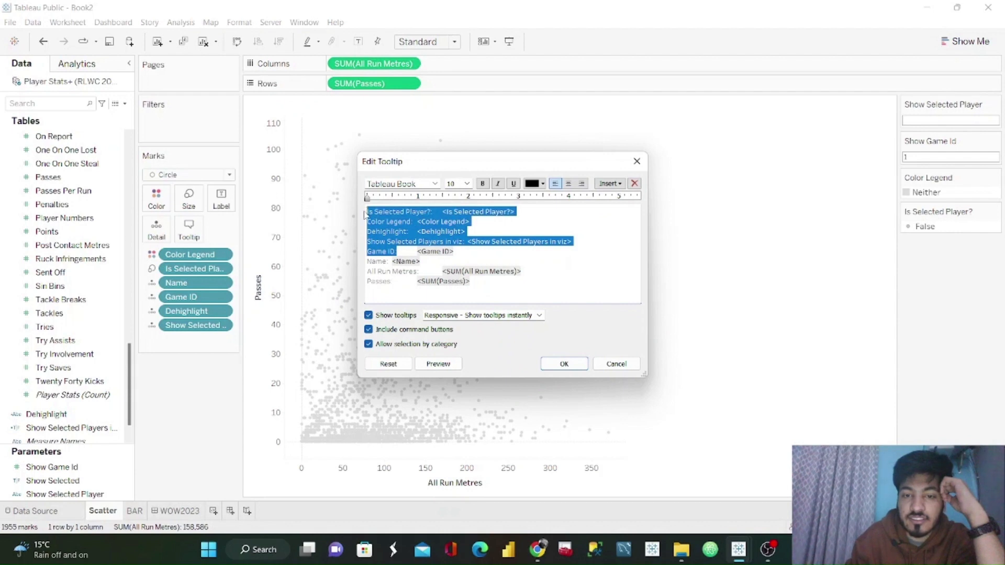
key("BackSpace")
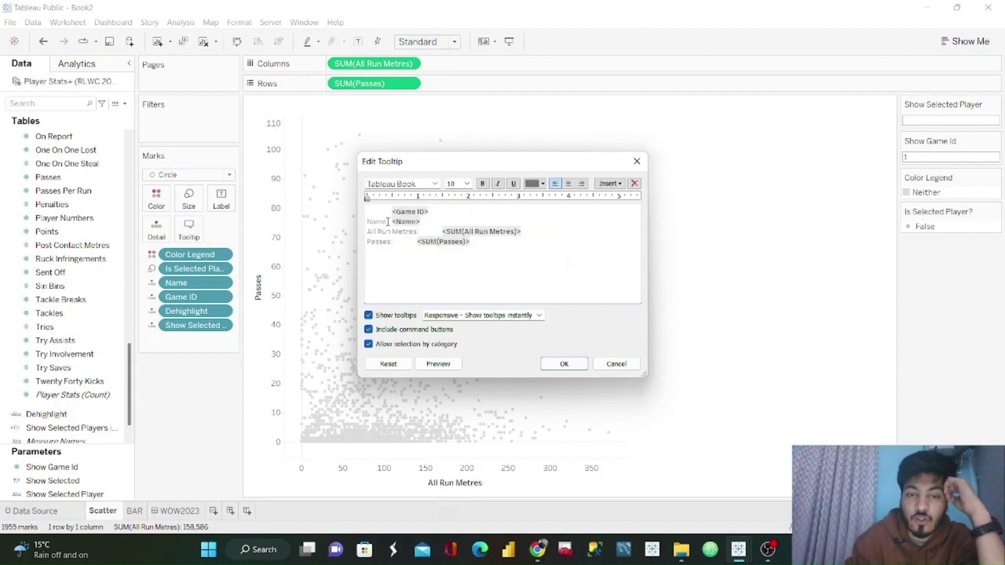
Step: Combine the Game ID and Name fields on the tooltip's first line without labels or extra spacing, separated by a vertical bar
left_click(388, 222, "shift")
left_click(392, 223)
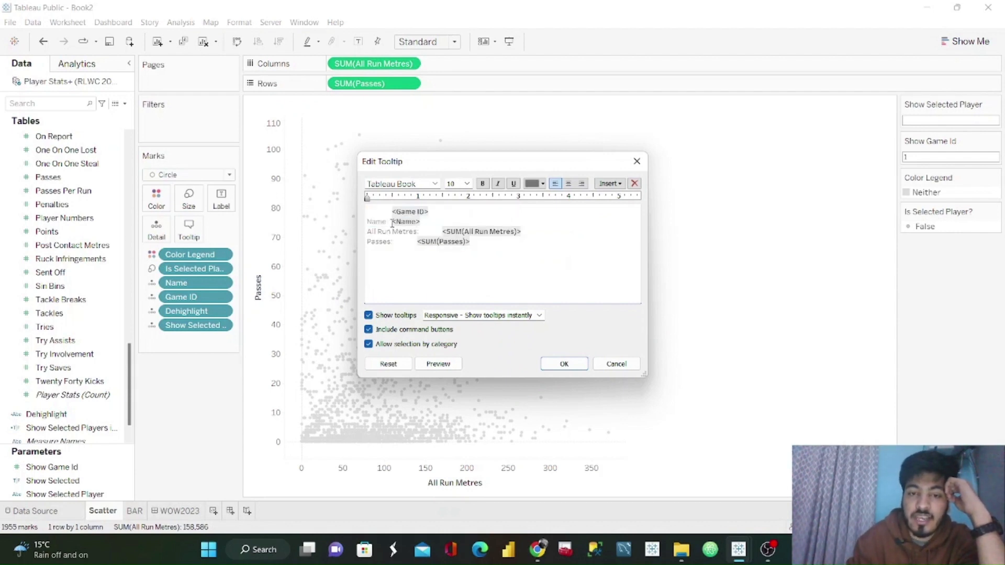
key("BackSpace")
key("BackSpace")
key("BackSpace")
key("BackSpace")
key("BackSpace")
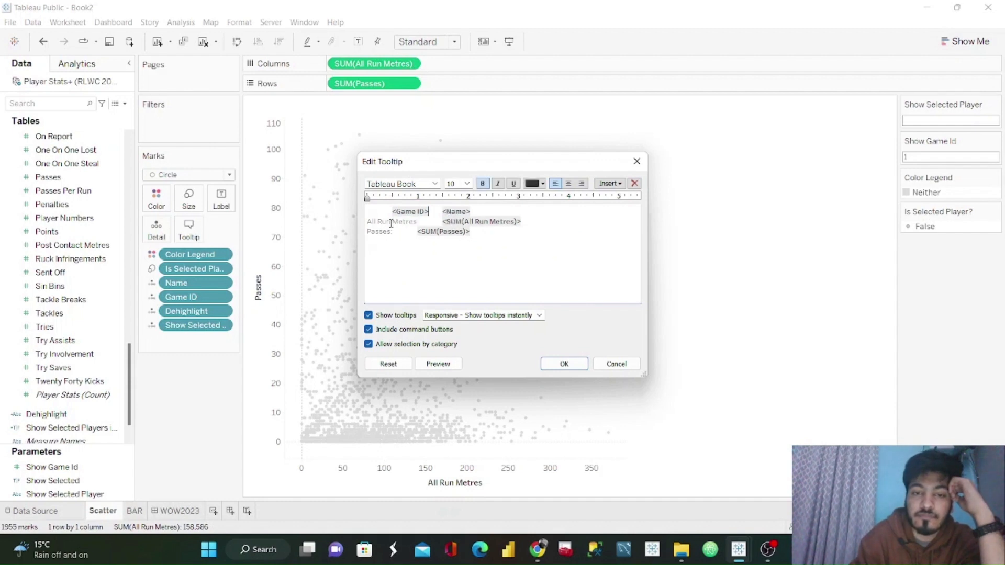
left_click(392, 213)
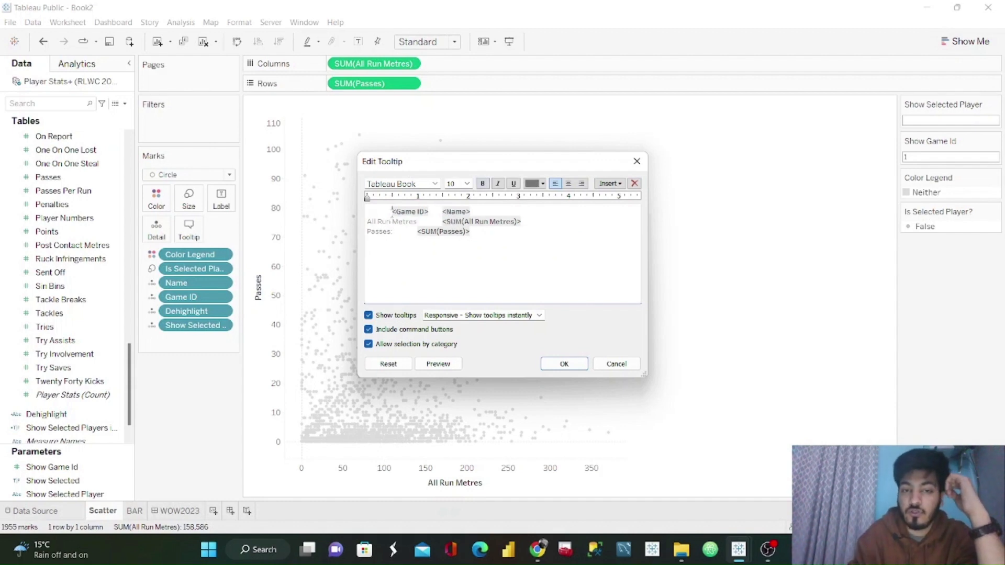
key("BackSpace")
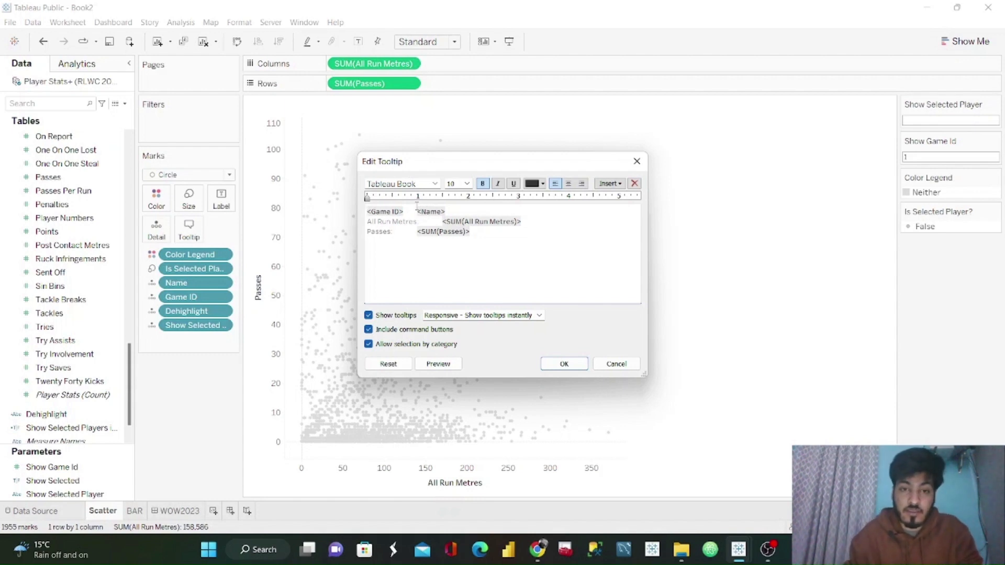
left_click(417, 211)
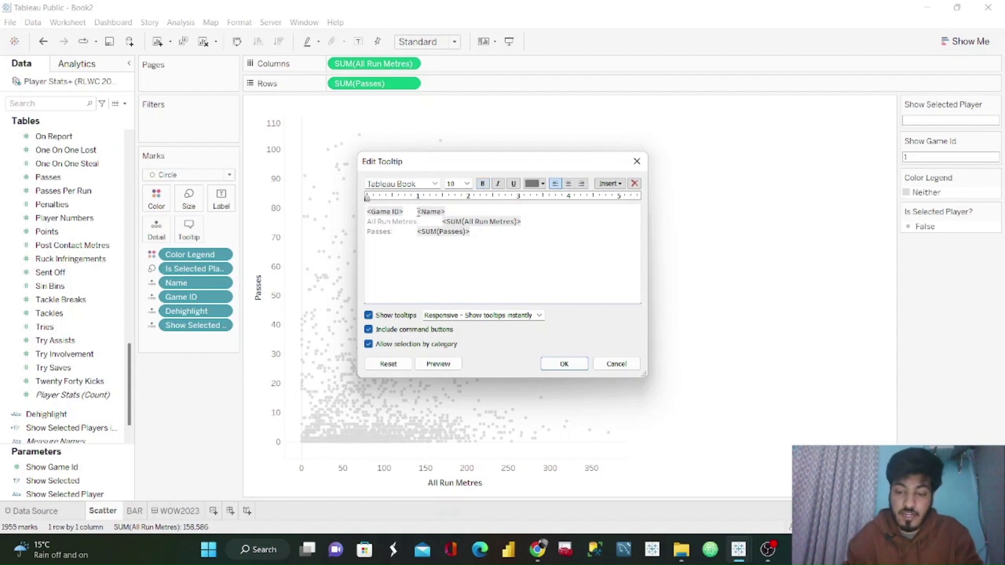
key("BackSpace")
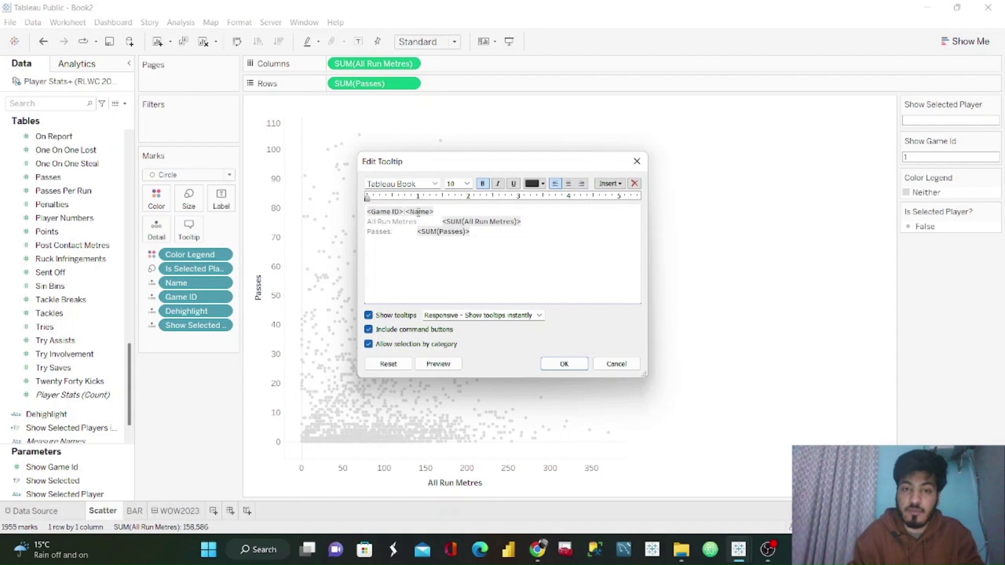
Step: Remove the extra spacing between the labels and values of the All Run Metres and Passes lines in the tooltip
left_click(442, 221)
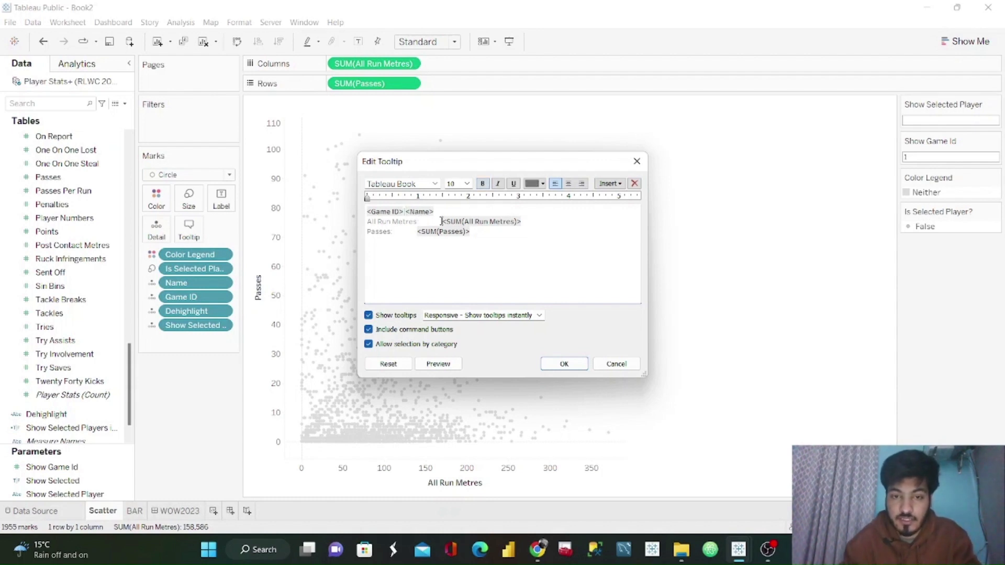
key("BackSpace")
key("BackSpace")
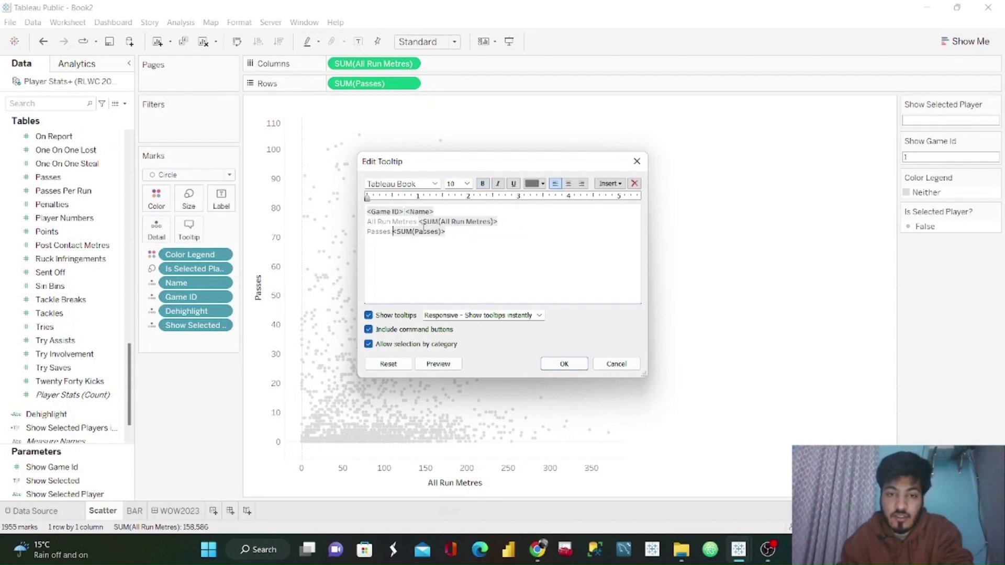
Step: Set the font of the entire tooltip text to Tableau Semibold
key("ctrl+a")
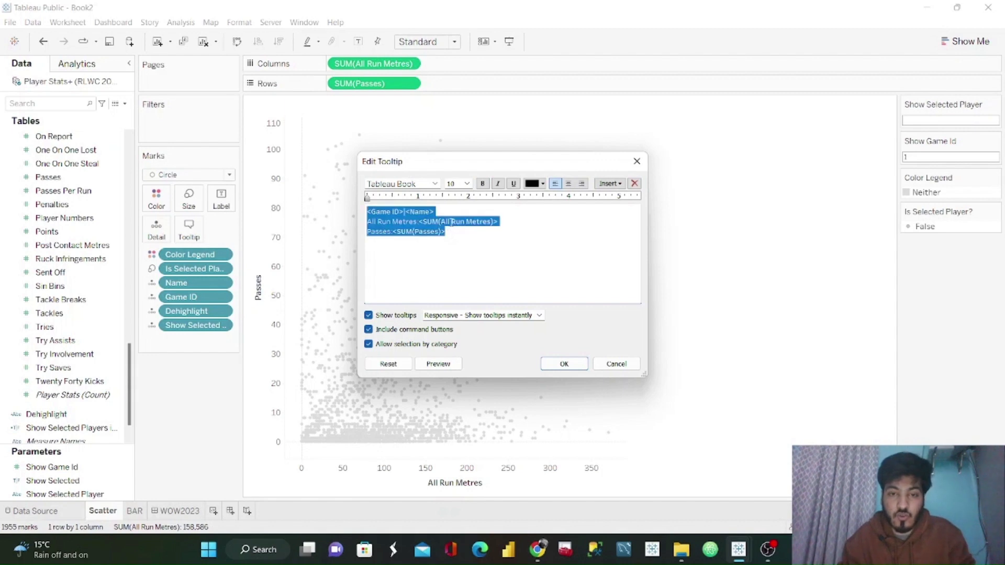
left_click(435, 183)
left_click(413, 231)
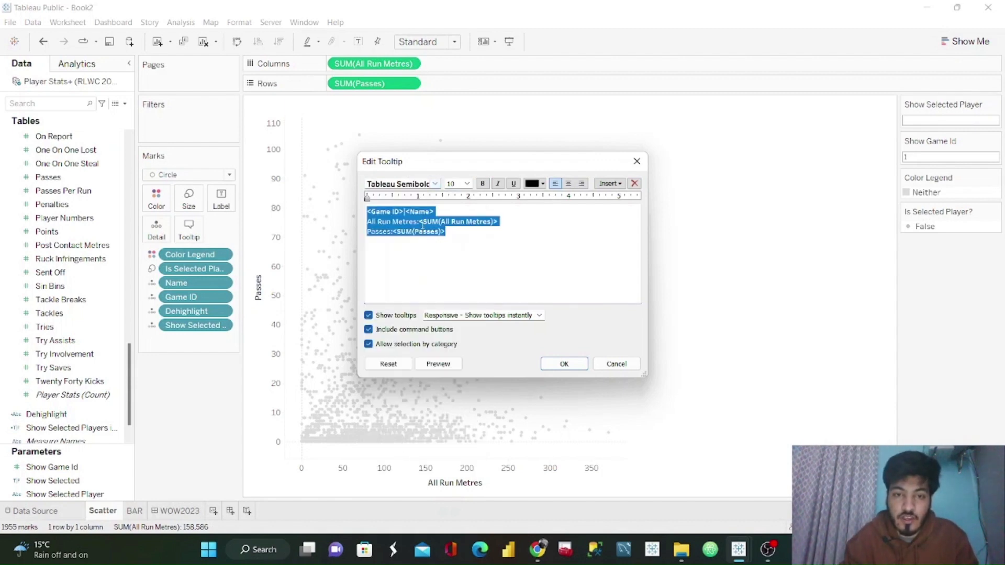
Step: Format the tooltip's Game ID and Name line at size 16 in blue
left_click(449, 208)
left_click_drag(444, 208, 367, 211)
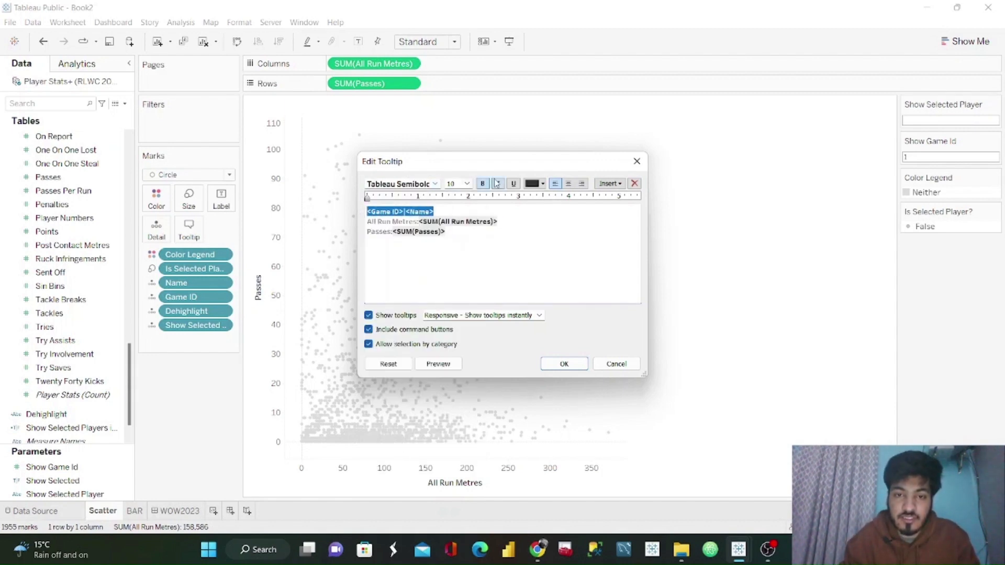
left_click(466, 183)
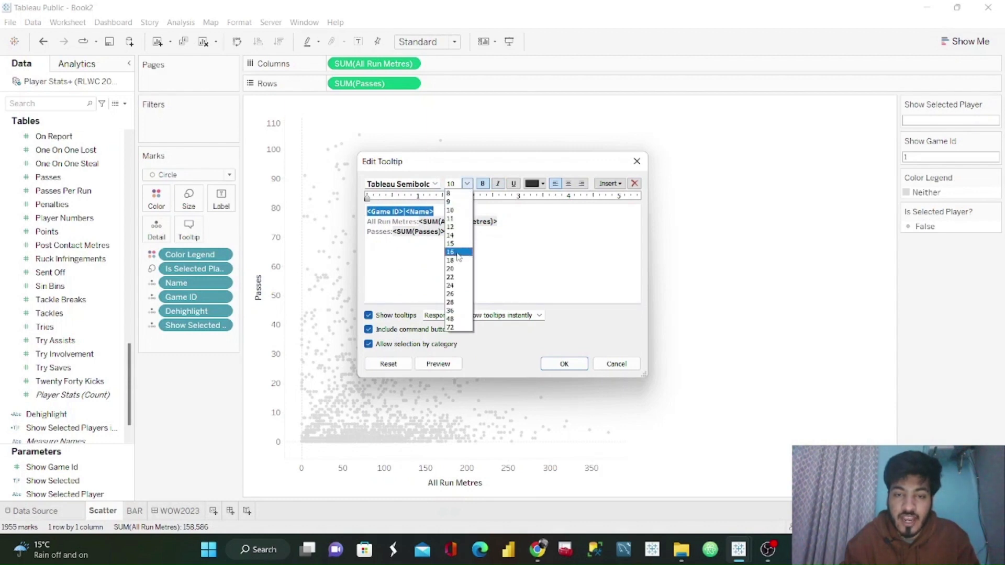
left_click(458, 256)
left_click(435, 183)
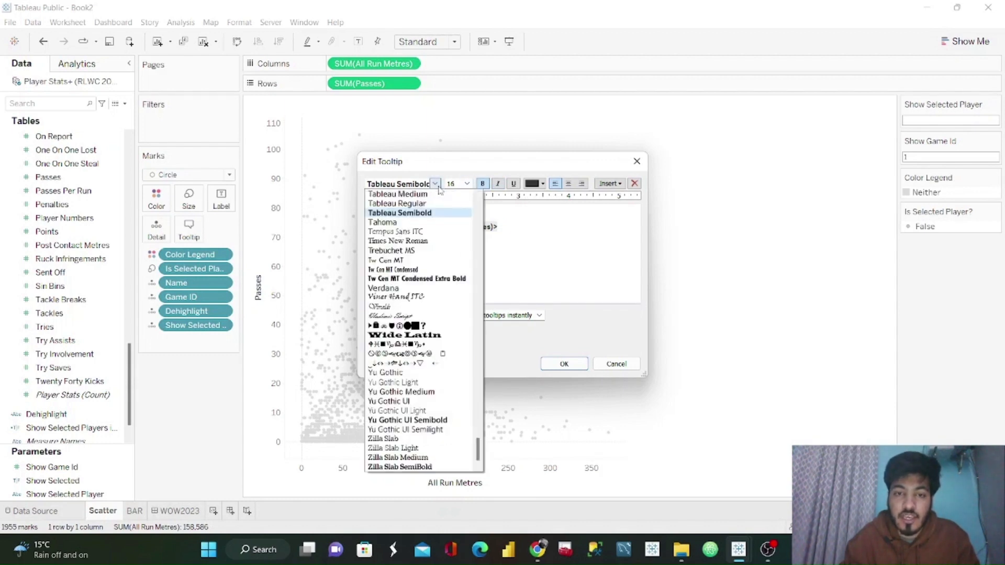
left_click(534, 184)
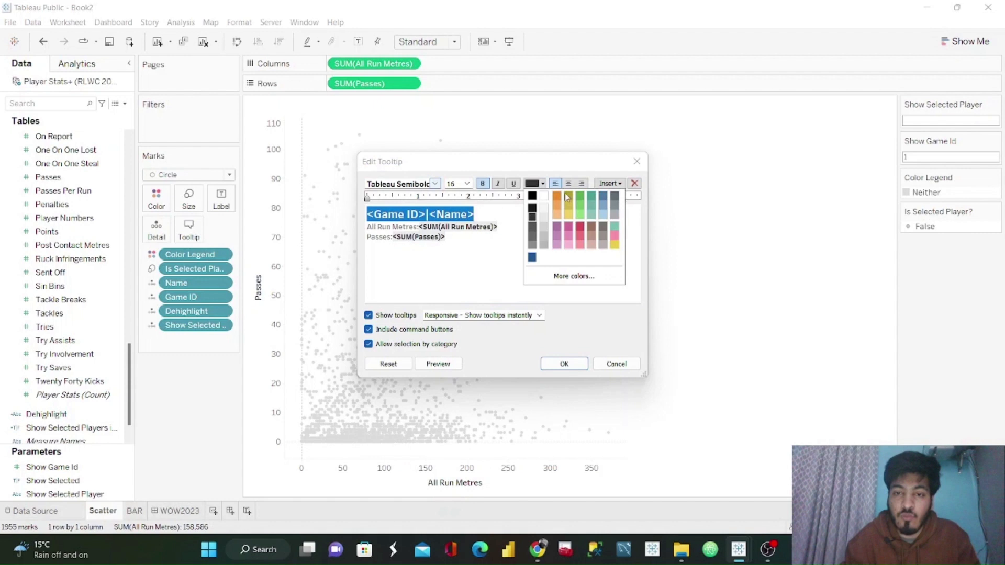
left_click(603, 197)
Step: Color the All Run Metres and Passes tooltip lines a lighter blue, save the tooltip, and check it on a scatter mark
left_click_drag(454, 243, 366, 227)
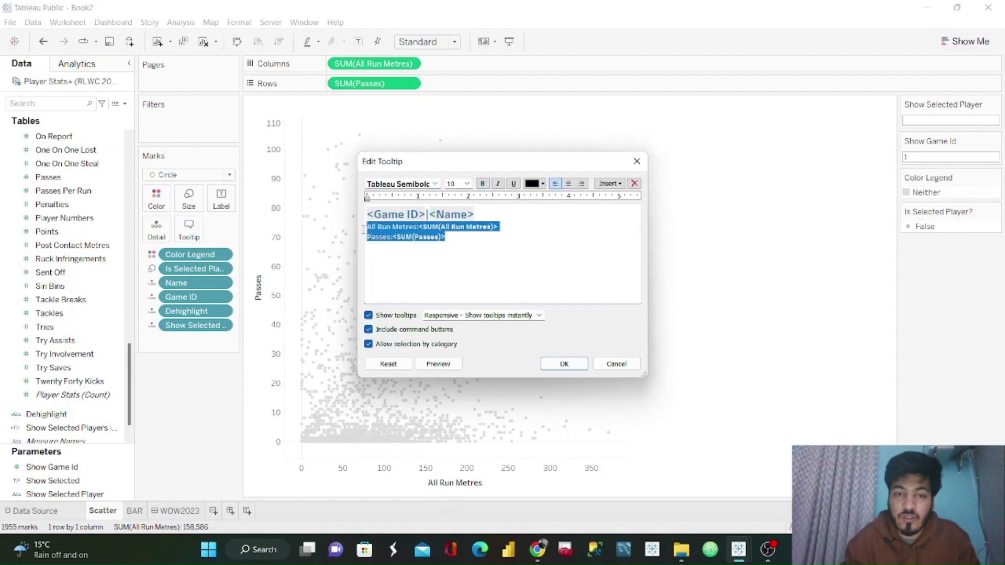
left_click(542, 184)
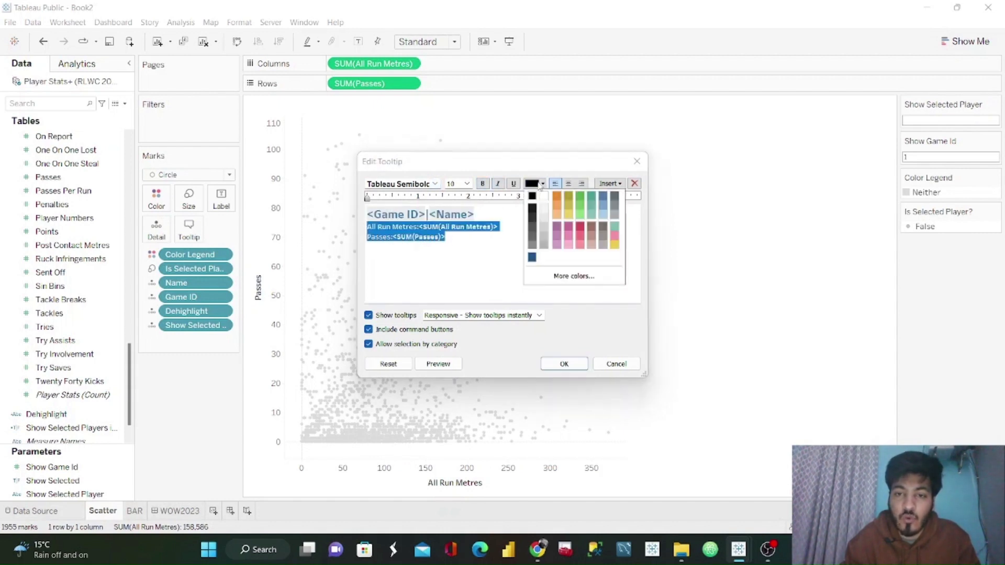
left_click(603, 209)
left_click(572, 364)
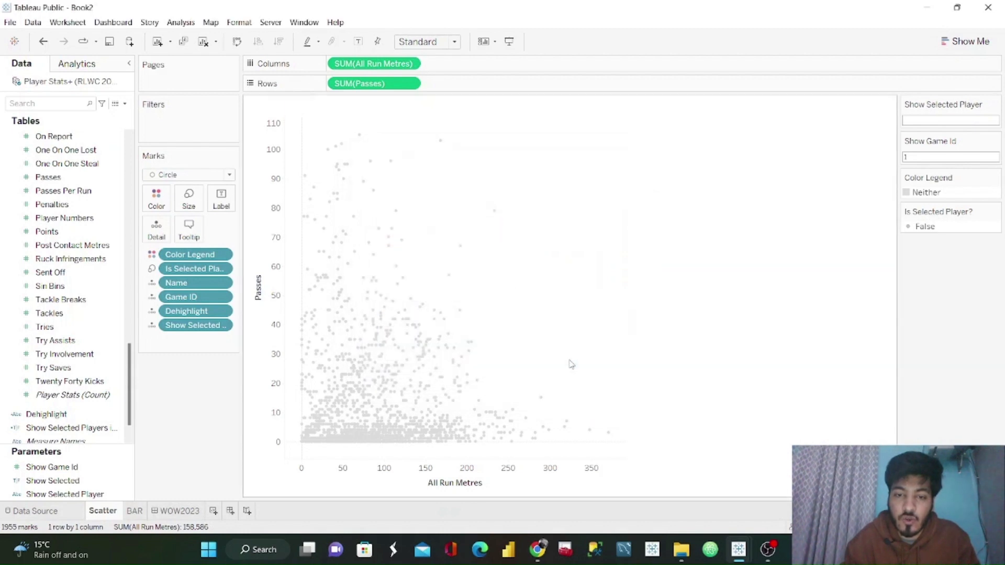
mouse_move(442, 145)
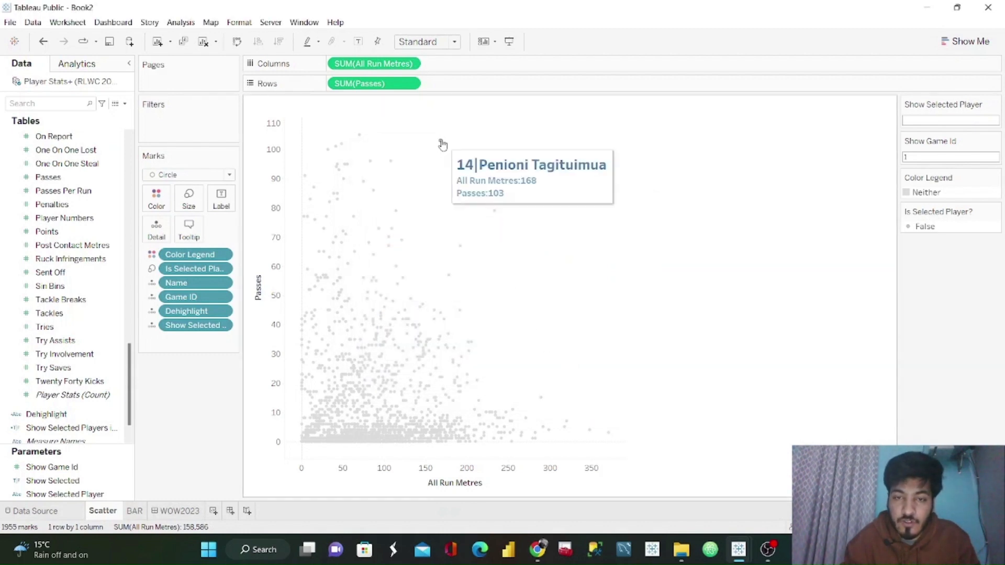
Step: In the BAR sheet's tooltip for all marks, insert the Game ID, SUM(All Run Metres) and SUM(Passes) fields on separate lines
left_click(135, 511)
left_click(186, 175)
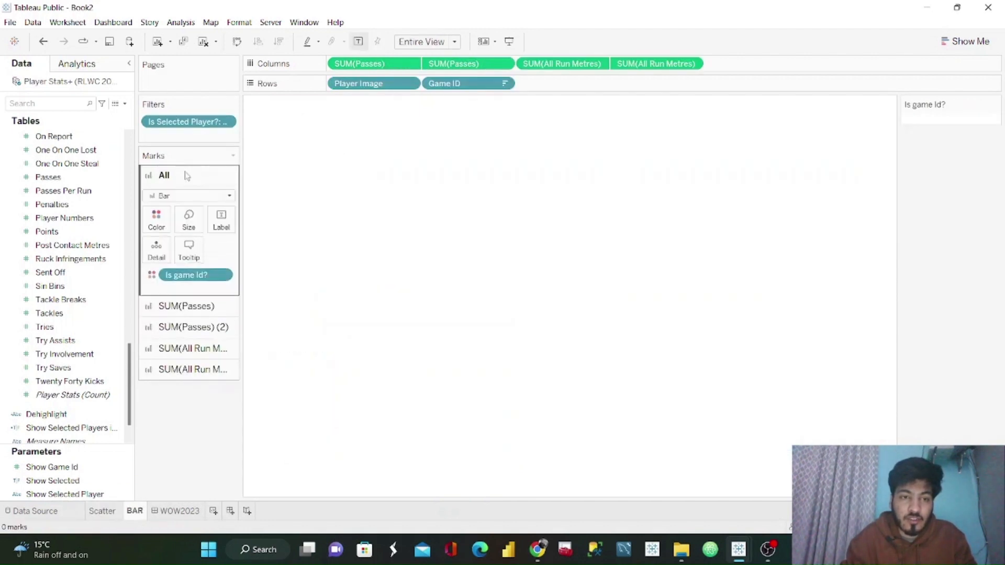
left_click(189, 251)
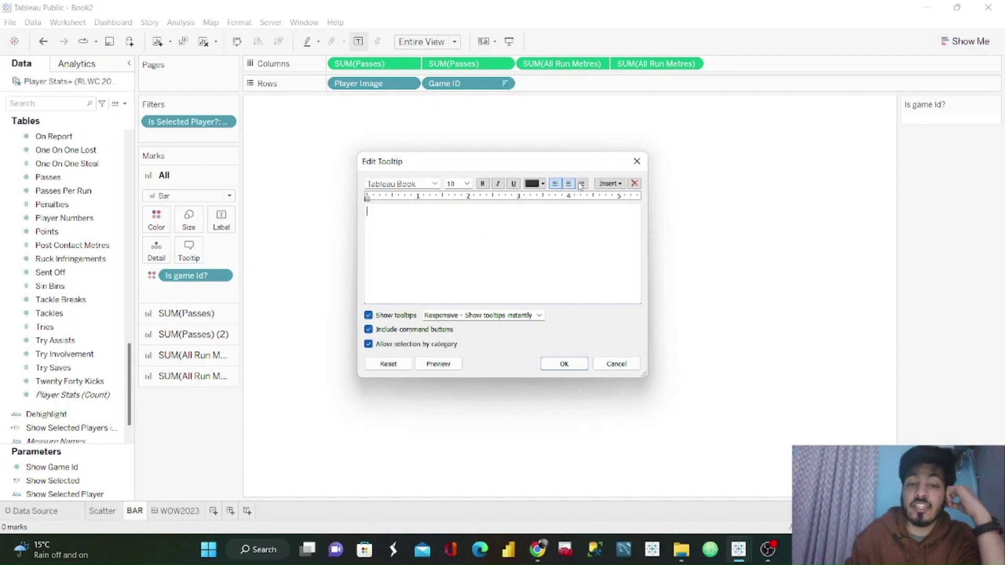
left_click(610, 183)
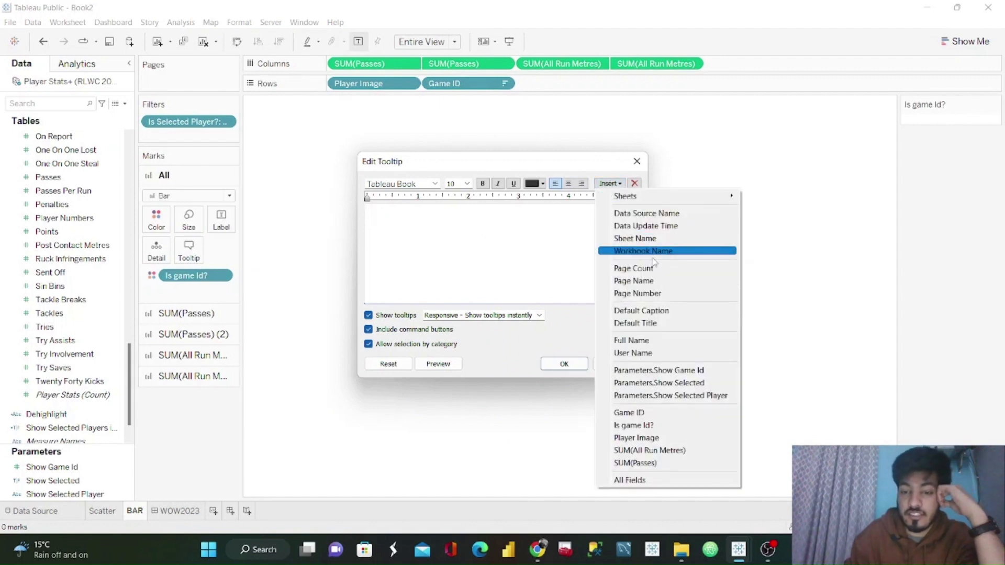
left_click(650, 412)
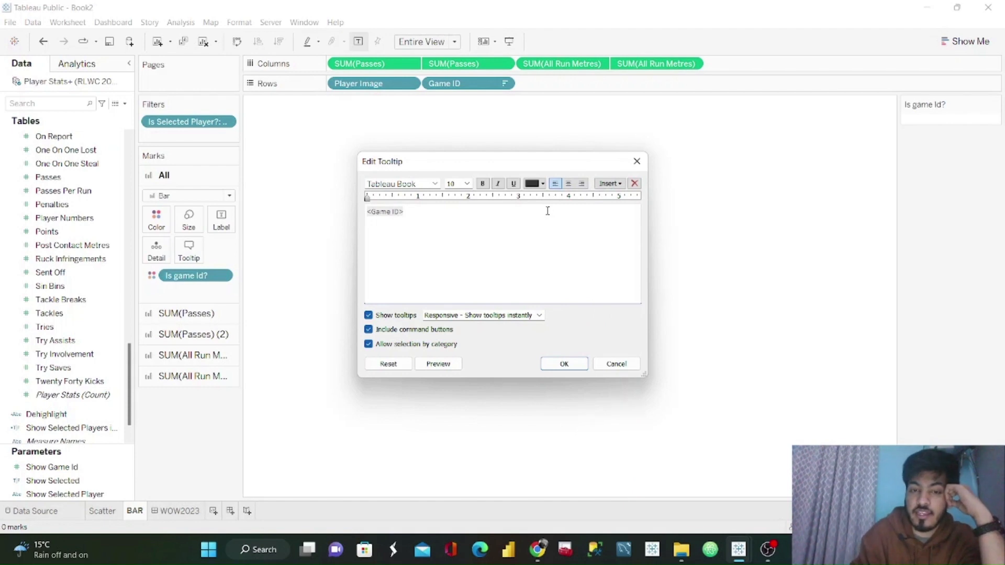
left_click(618, 185)
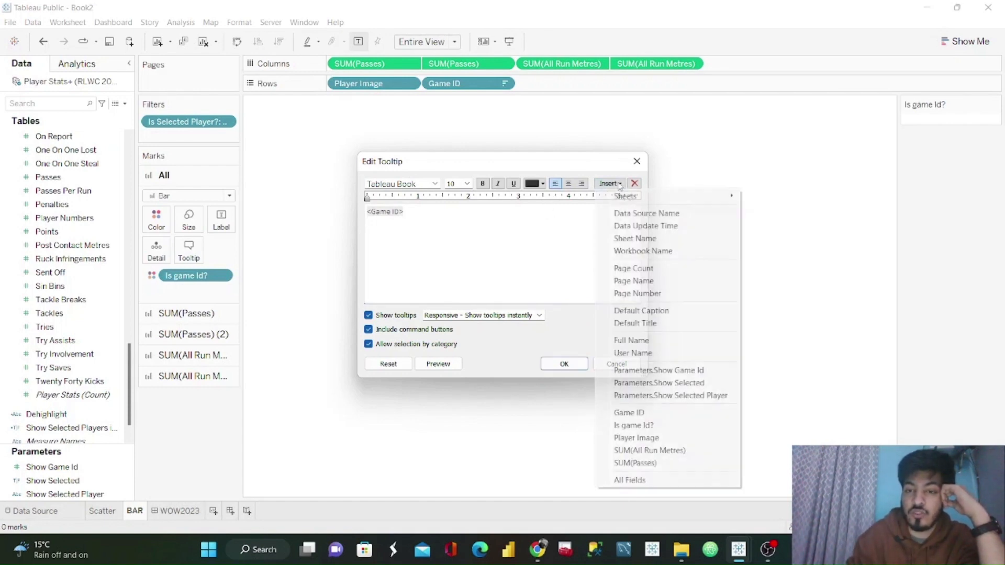
left_click(664, 451)
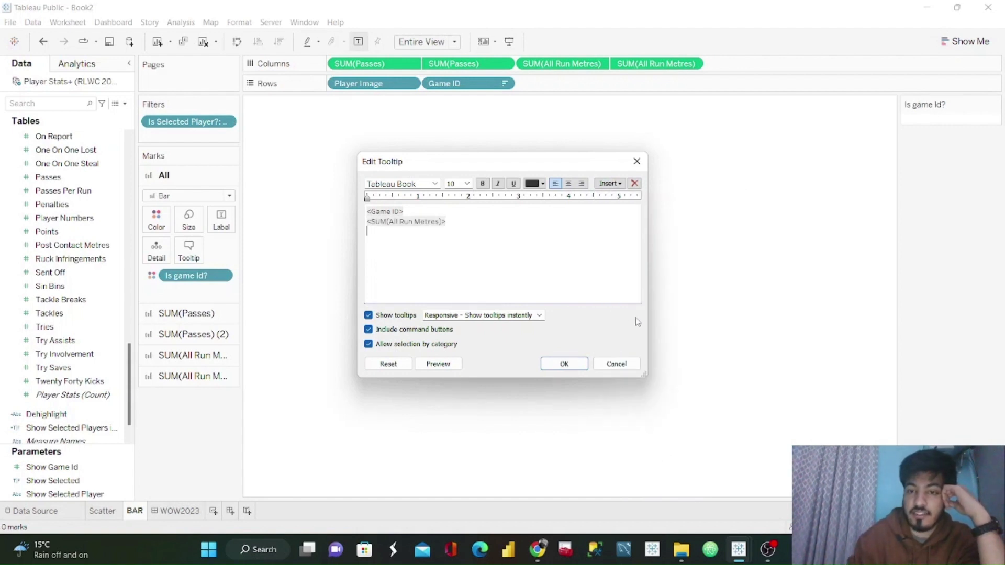
left_click(617, 184)
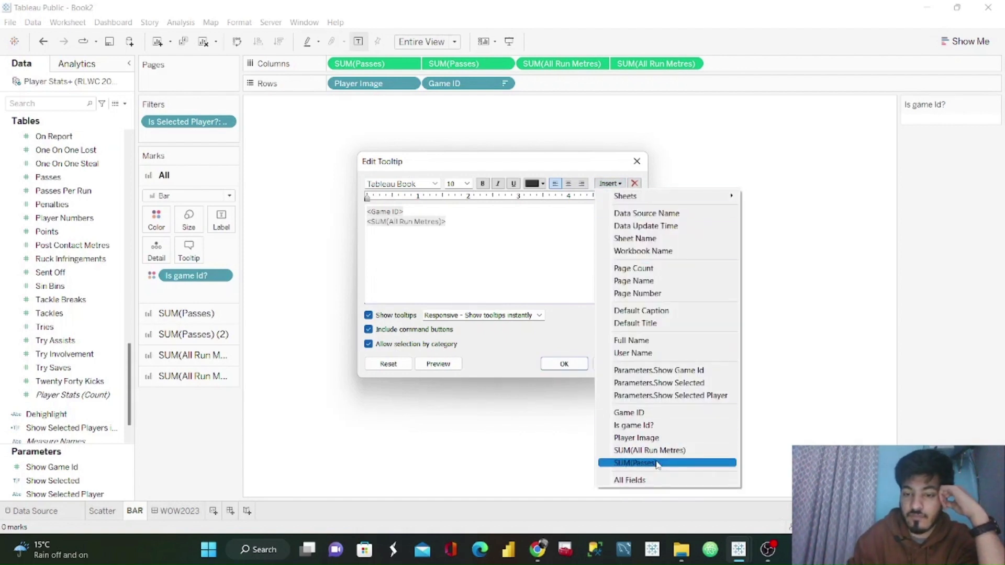
left_click(616, 461)
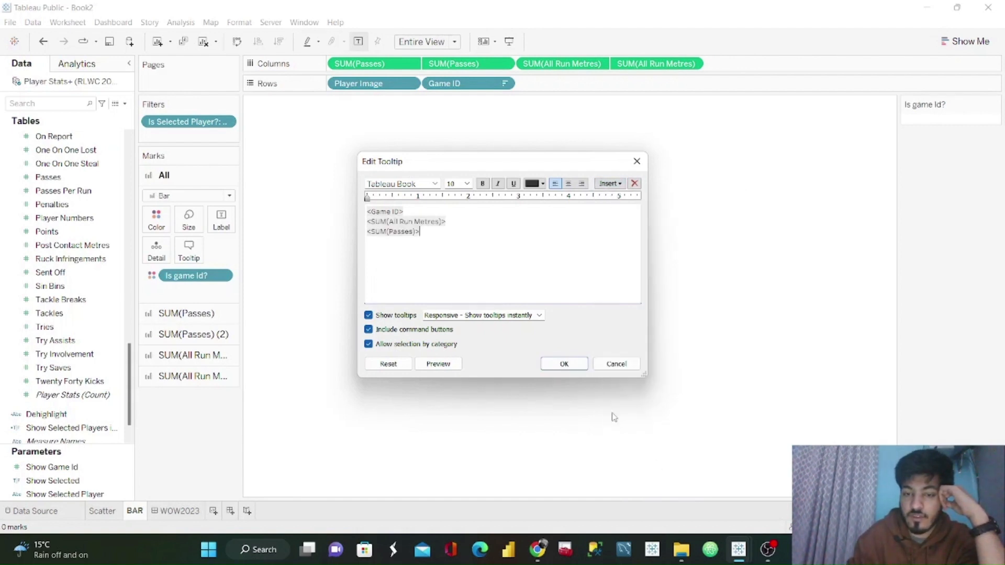
Step: Label the tooltip's second and third lines "Run metres:" and "Passes:" in front of their field values
left_click(372, 221)
type("Run metre")
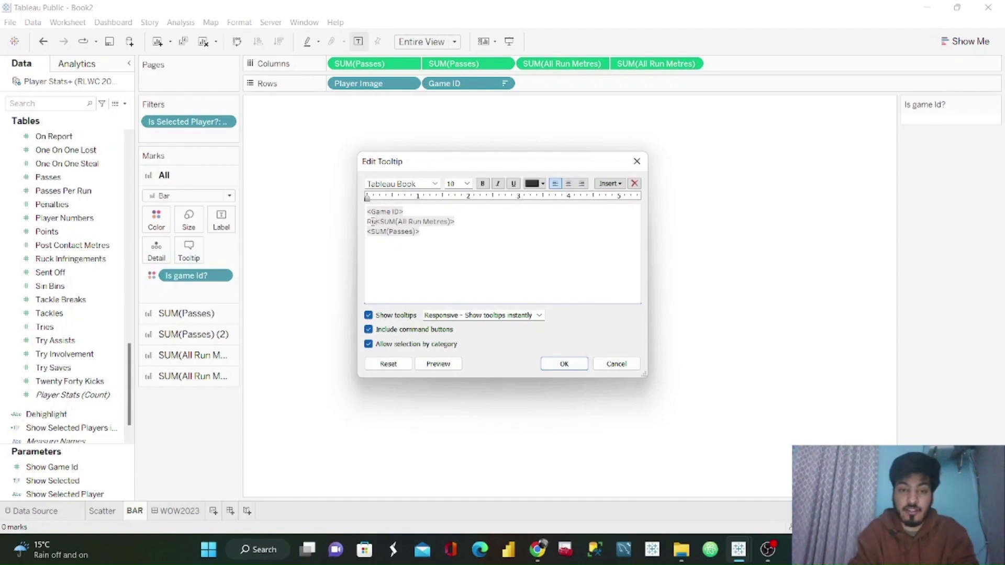
type("s")
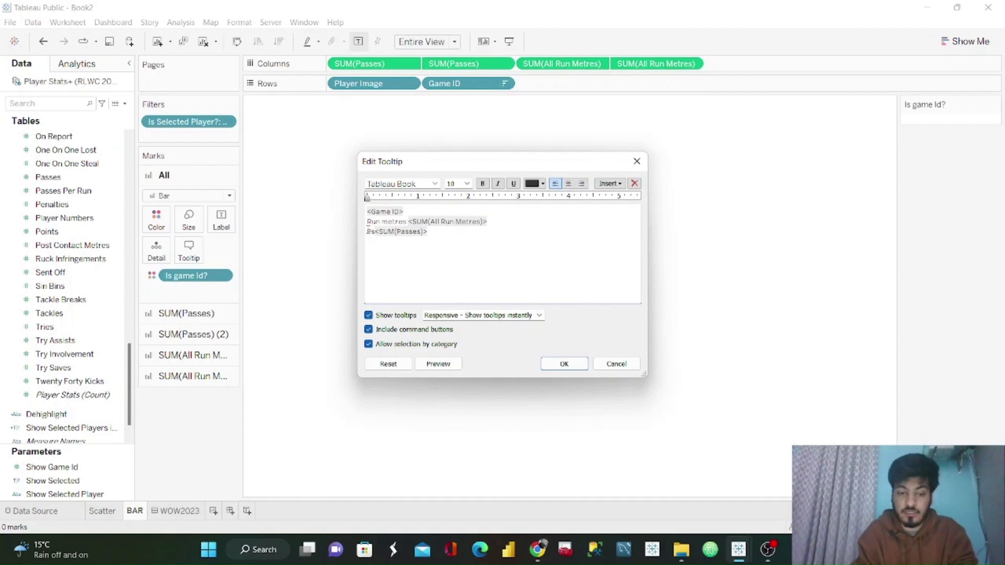
key("BackSpace")
key("Return")
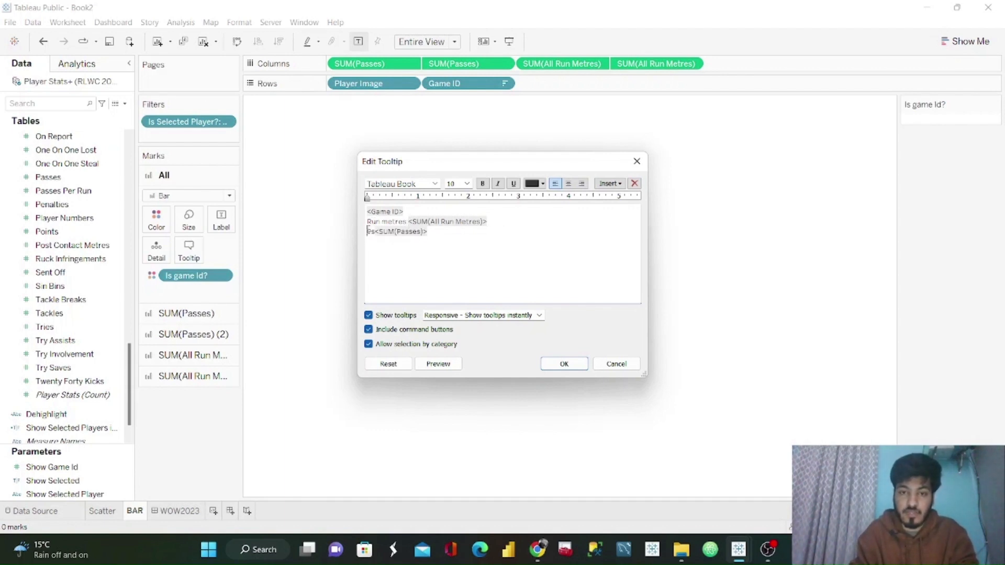
type("asses:")
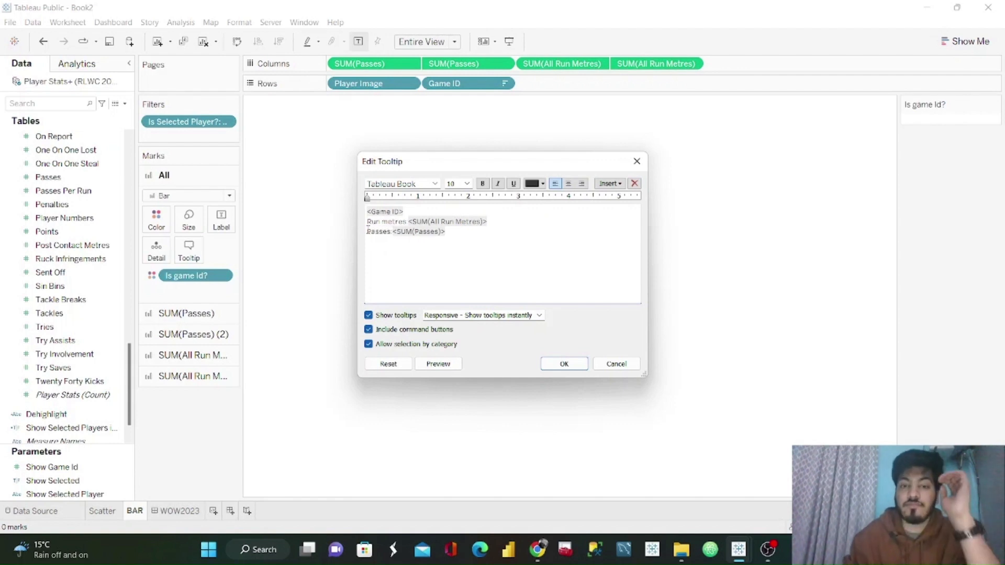
Step: Set the font of all the BAR tooltip text to Tableau Semibold
left_click_drag(448, 231, 354, 204)
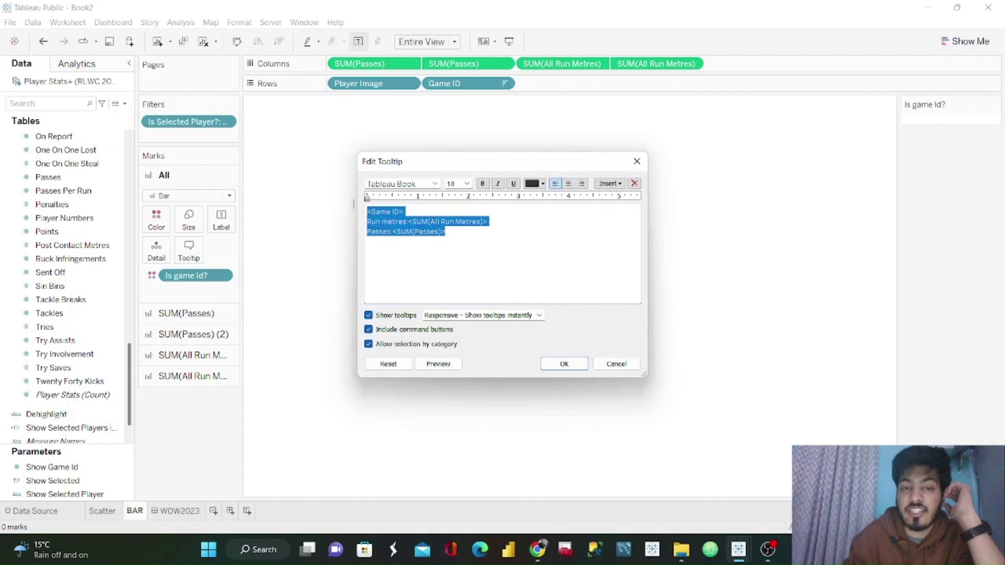
left_click(435, 183)
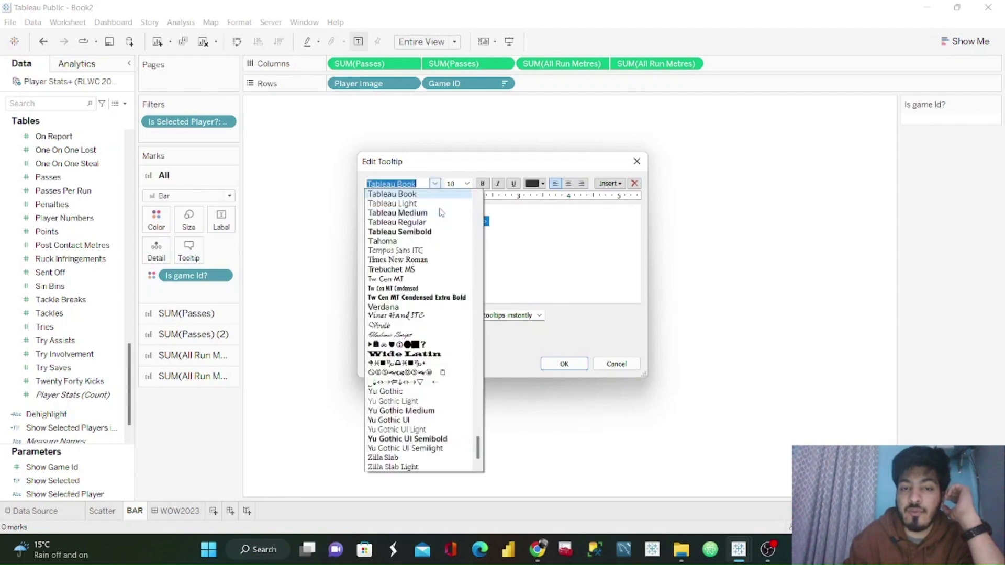
left_click(424, 231)
Step: Format the Game ID line of the BAR tooltip at size 16 in blue
left_click_drag(422, 211, 366, 211)
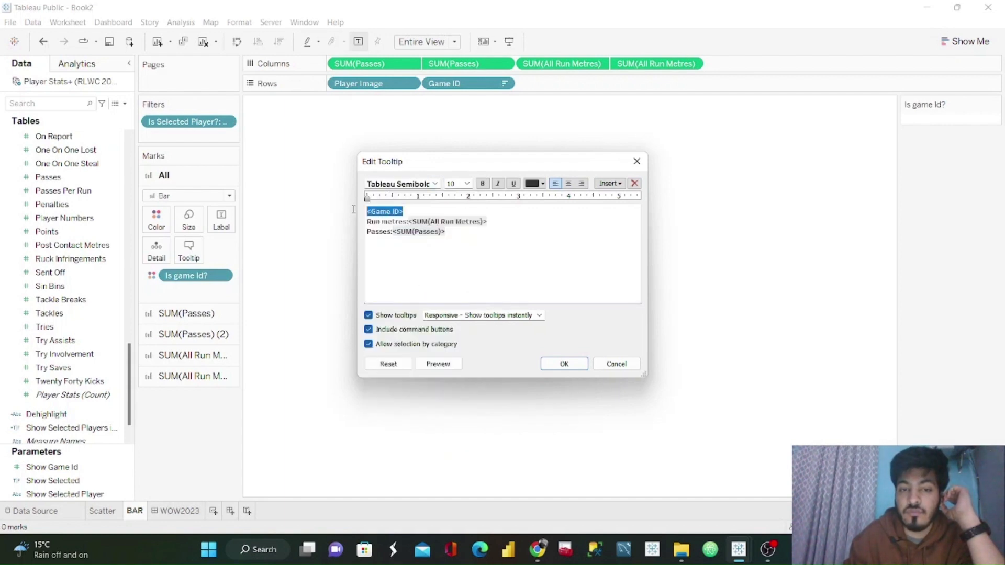
left_click(467, 184)
left_click(455, 253)
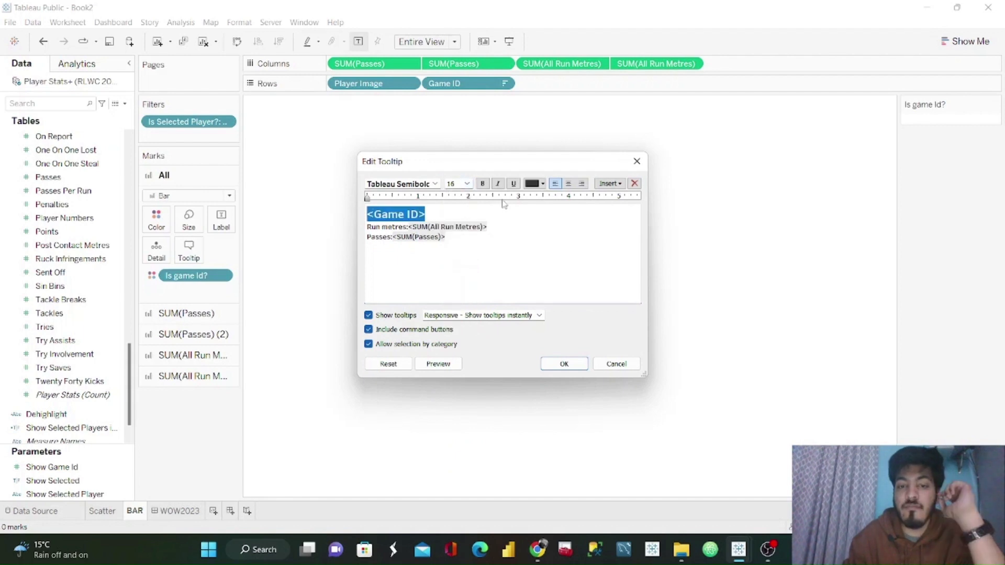
left_click(534, 184)
left_click(598, 196)
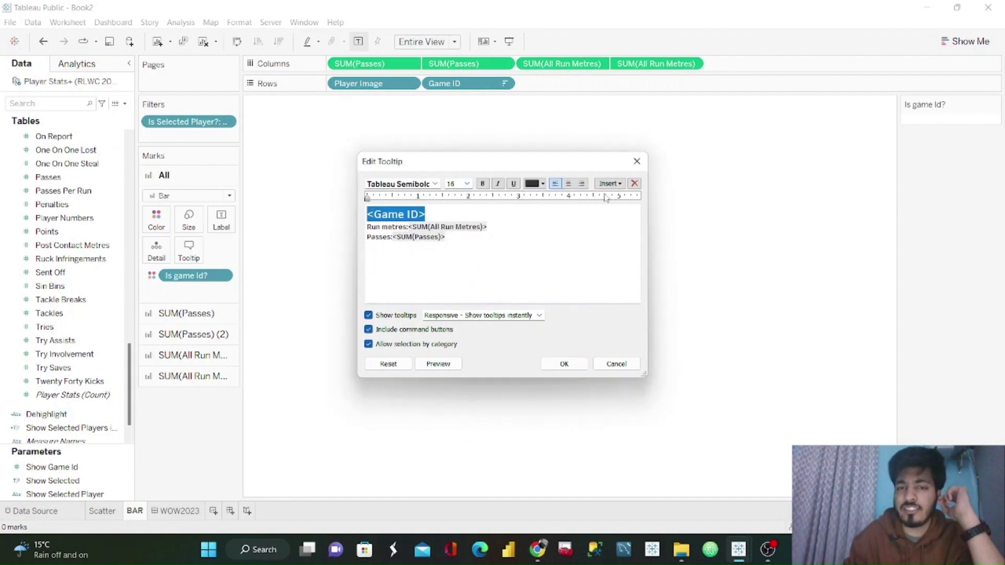
Step: Color the Run metres and Passes lines of the BAR tooltip a lighter blue and save the tooltip
left_click_drag(445, 237, 360, 226)
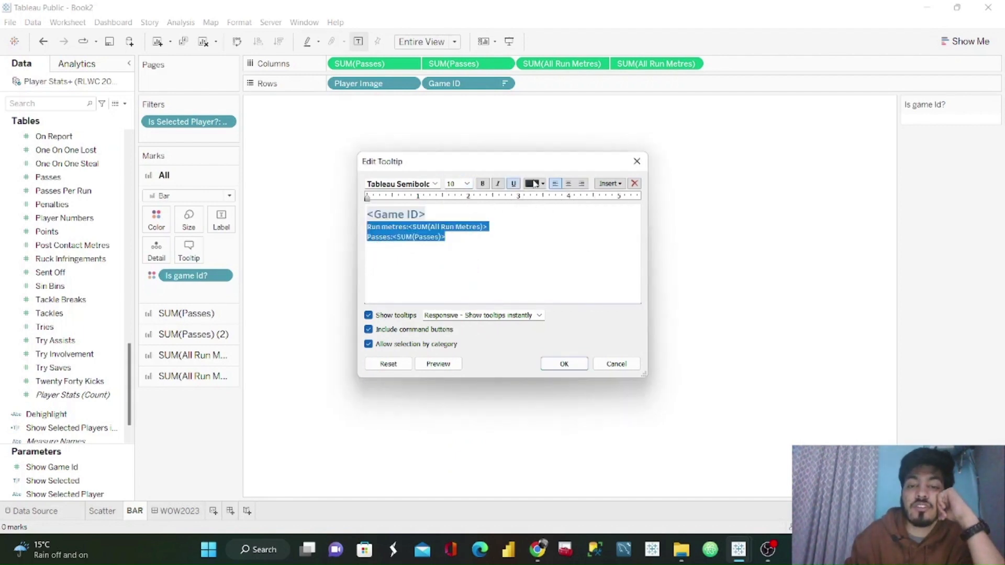
left_click(543, 184)
left_click(604, 206)
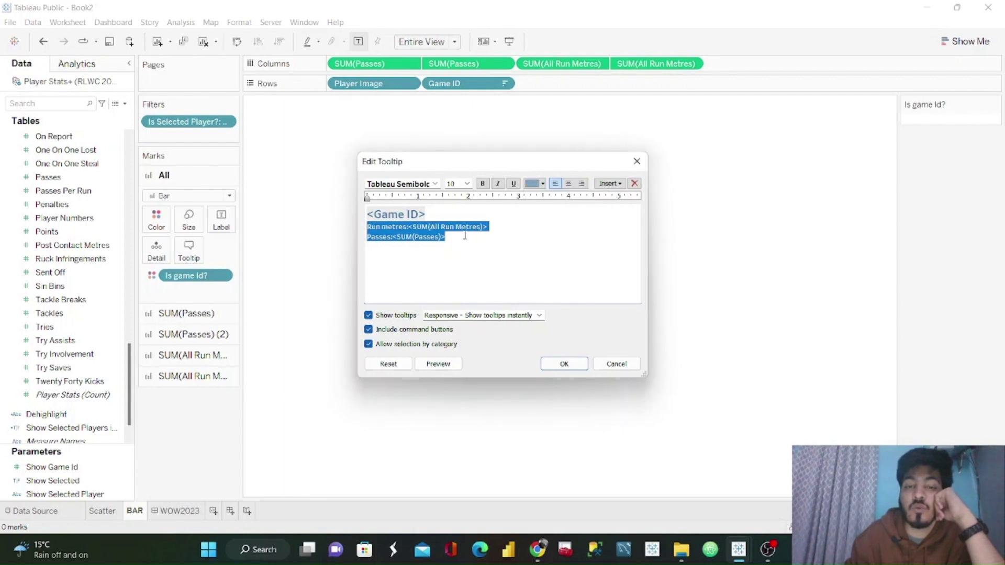
left_click(564, 364)
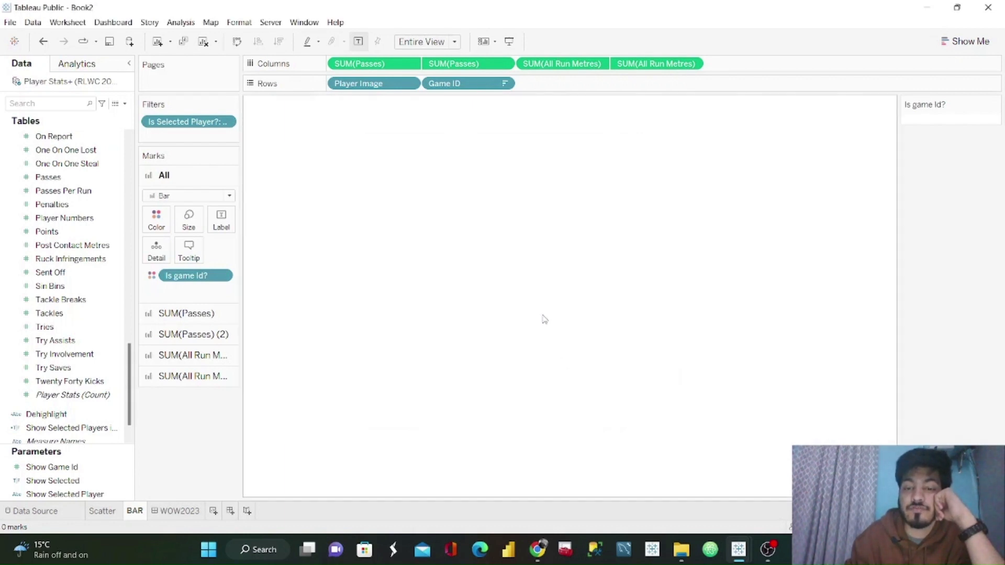
Step: On the WOW2023 dashboard, select a scatter mark and check the tooltips on the player's bars and scatter mark
left_click(189, 511)
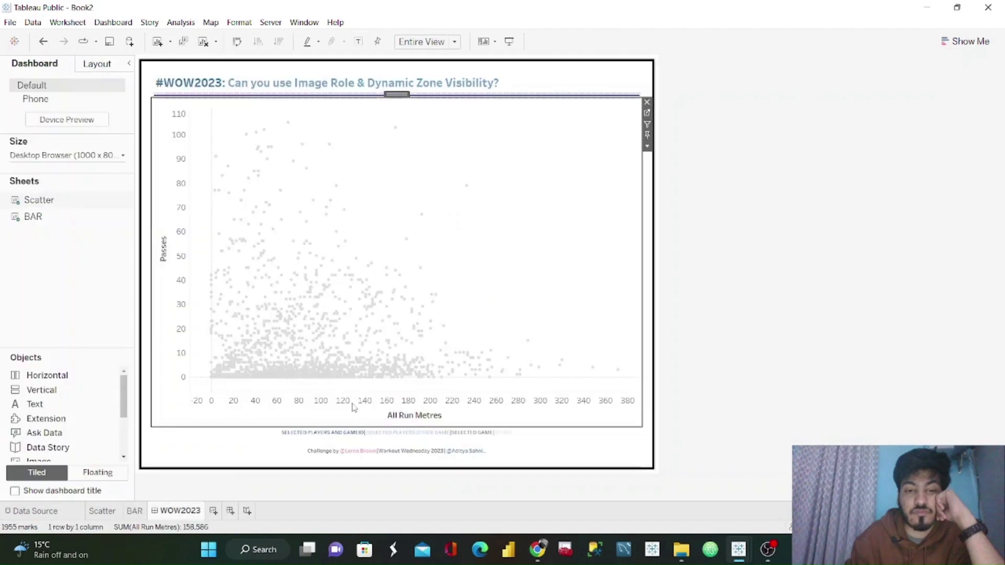
left_click(422, 214)
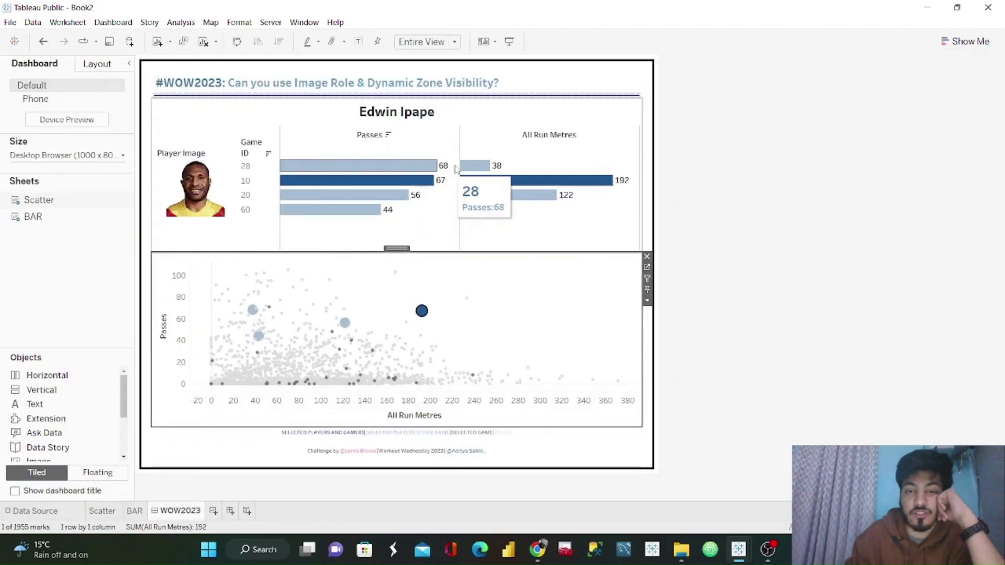
mouse_move(478, 182)
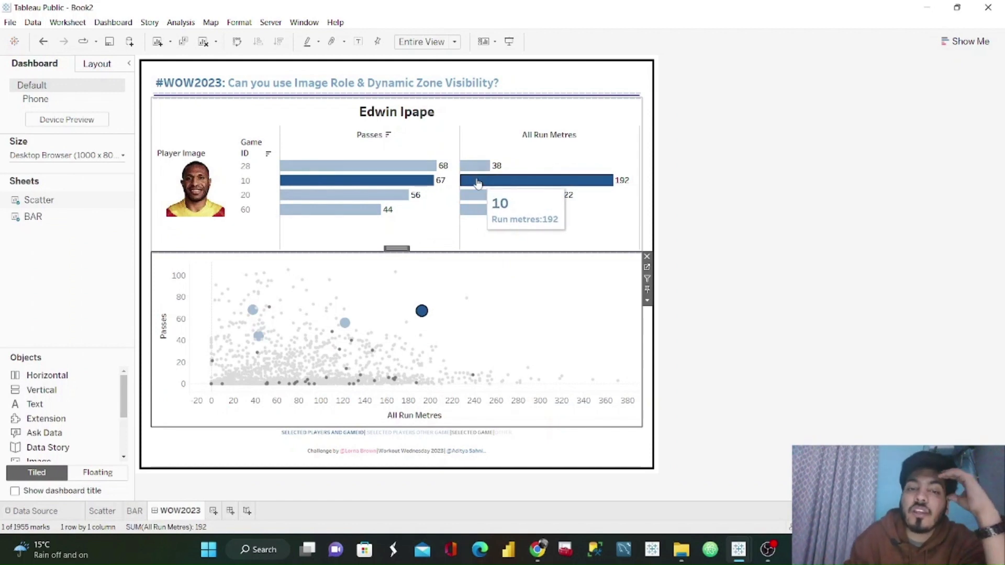
mouse_move(417, 181)
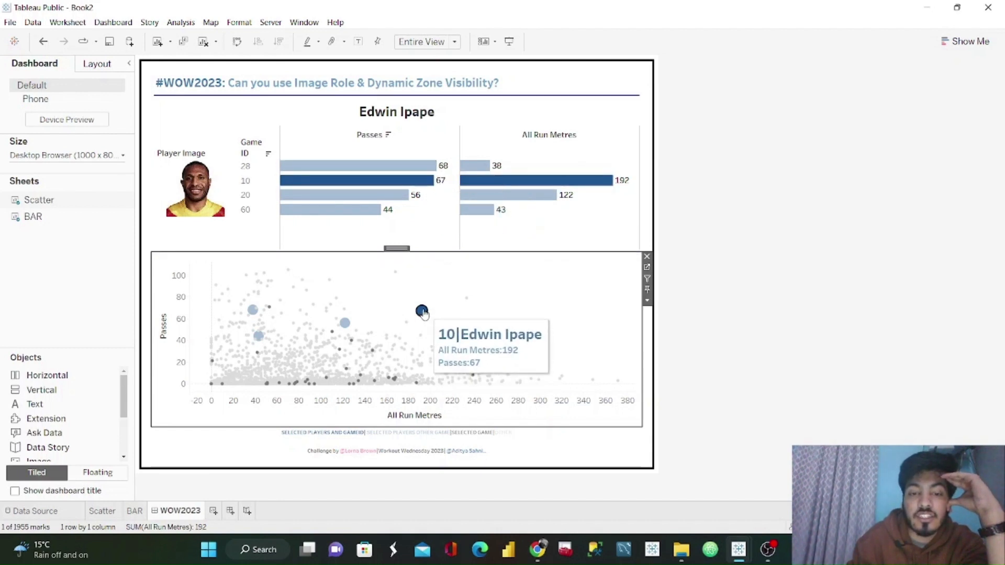
Step: Switch to the "Image Role and Dynamic zone visibility" workbook, check its bar tooltip for comparison, and return to Book2
mouse_move(738, 549)
left_click(668, 483)
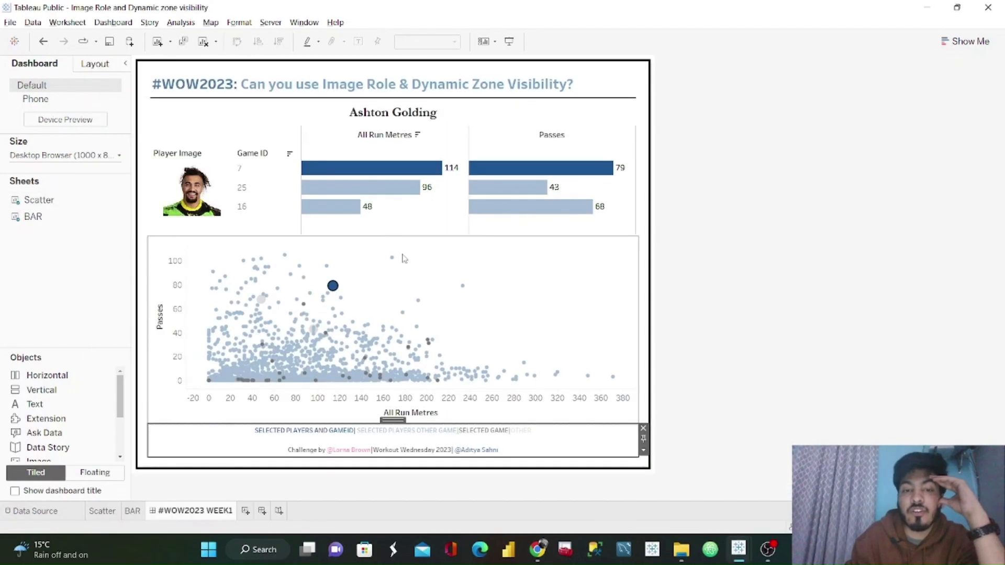
mouse_move(380, 168)
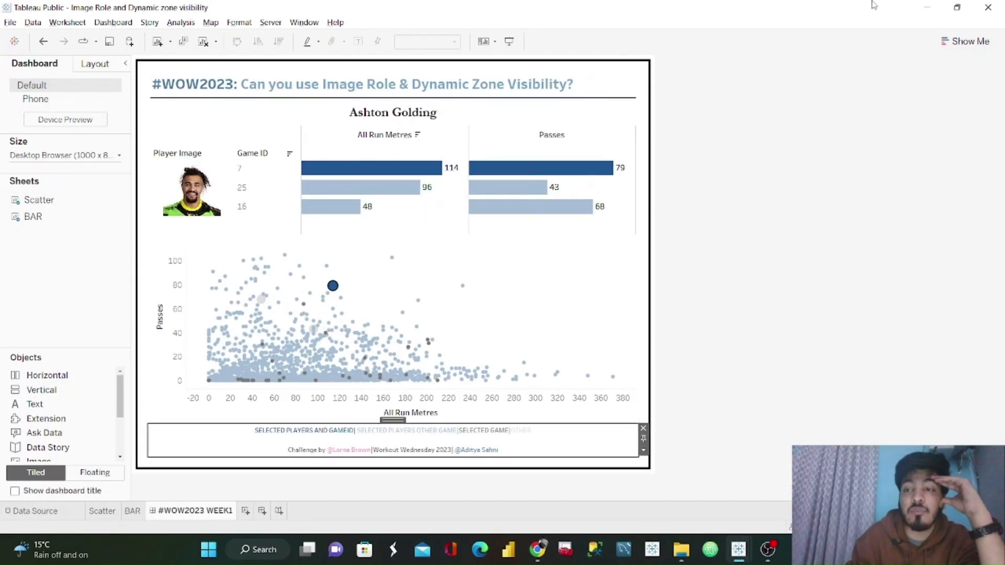
left_click(924, 5)
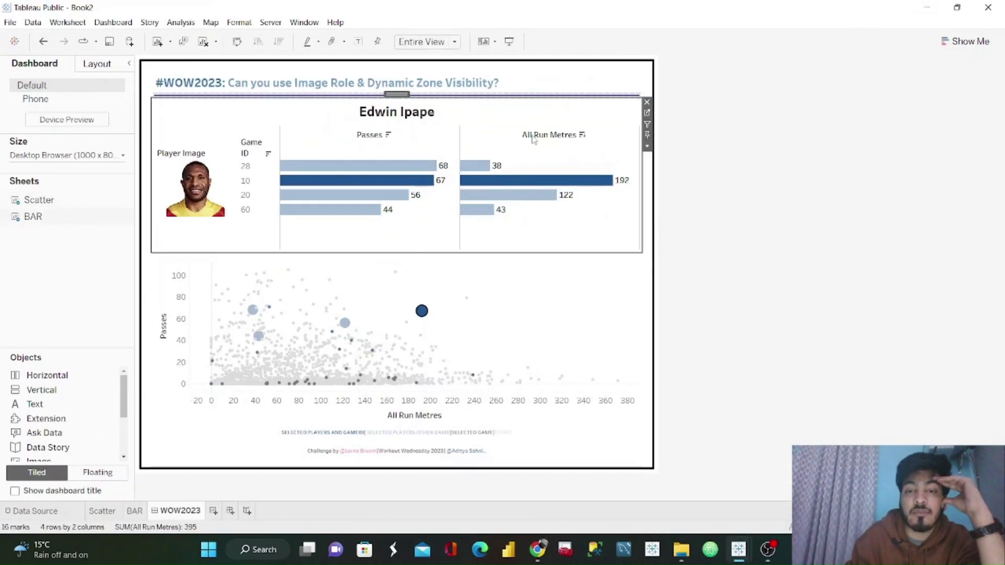
Step: In the BAR sheet's tooltip, add "|" and the Show Selected Player parameter after Game ID, and save the tooltip
left_click(608, 163)
left_click(647, 113)
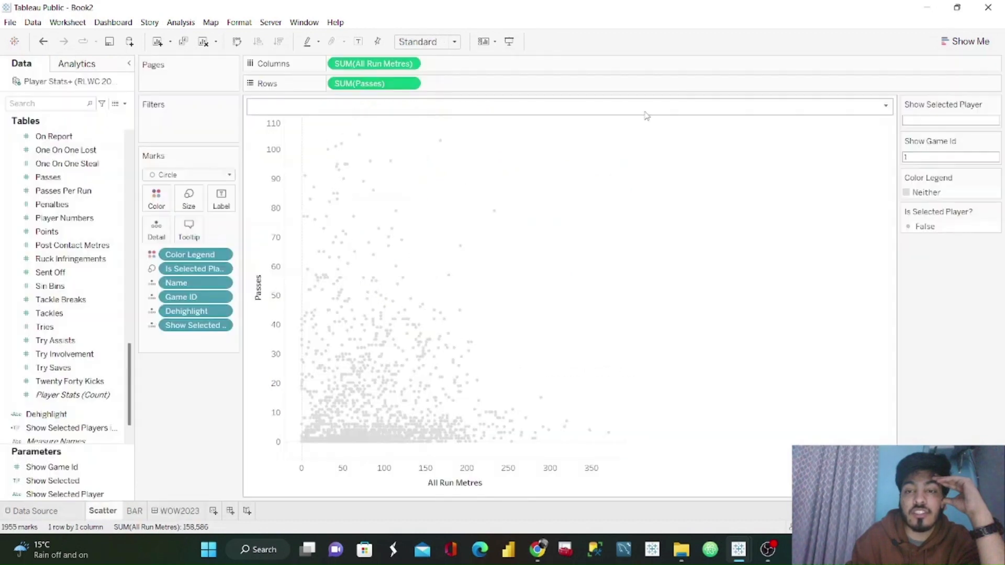
left_click(137, 516)
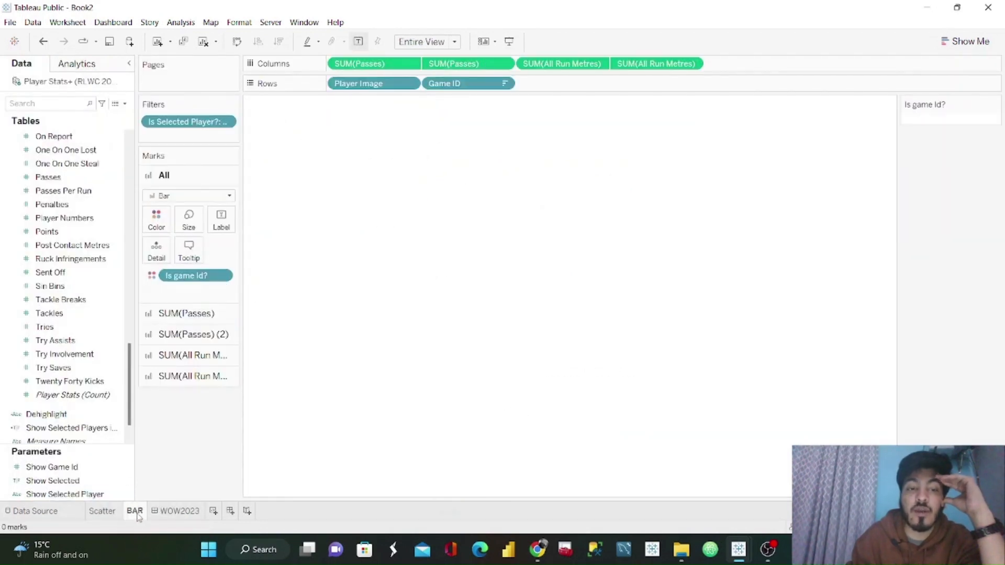
left_click(189, 249)
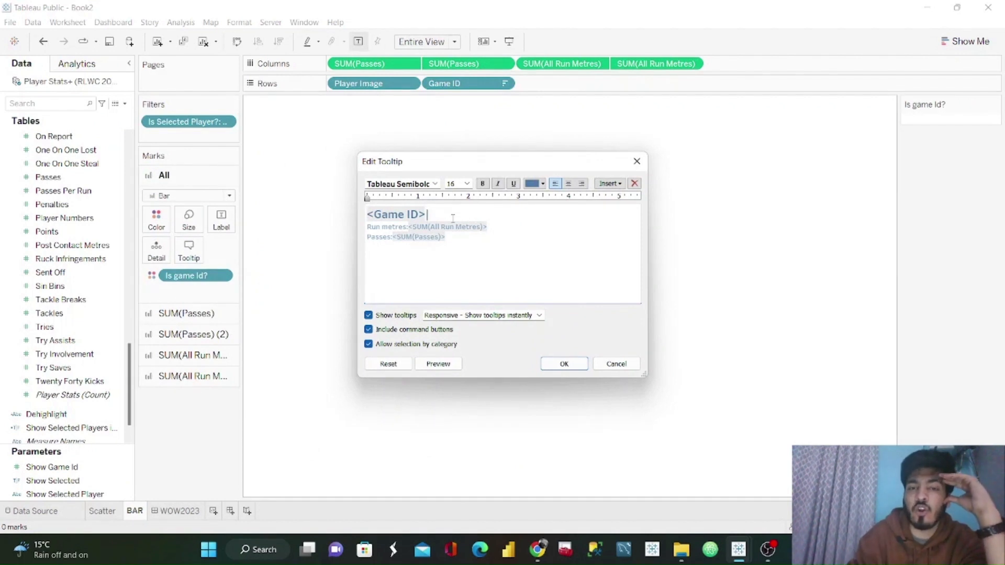
left_click(610, 184)
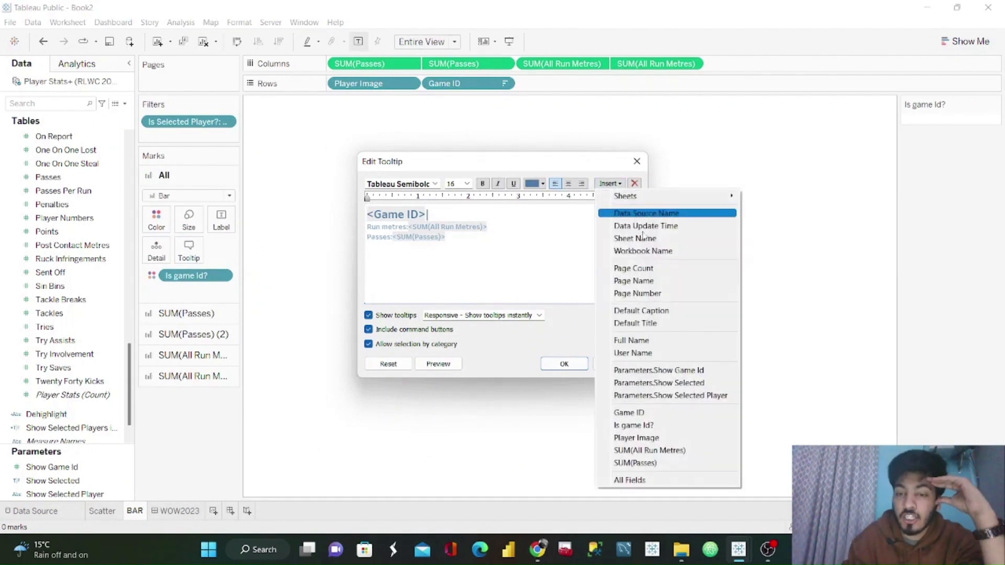
left_click(682, 395)
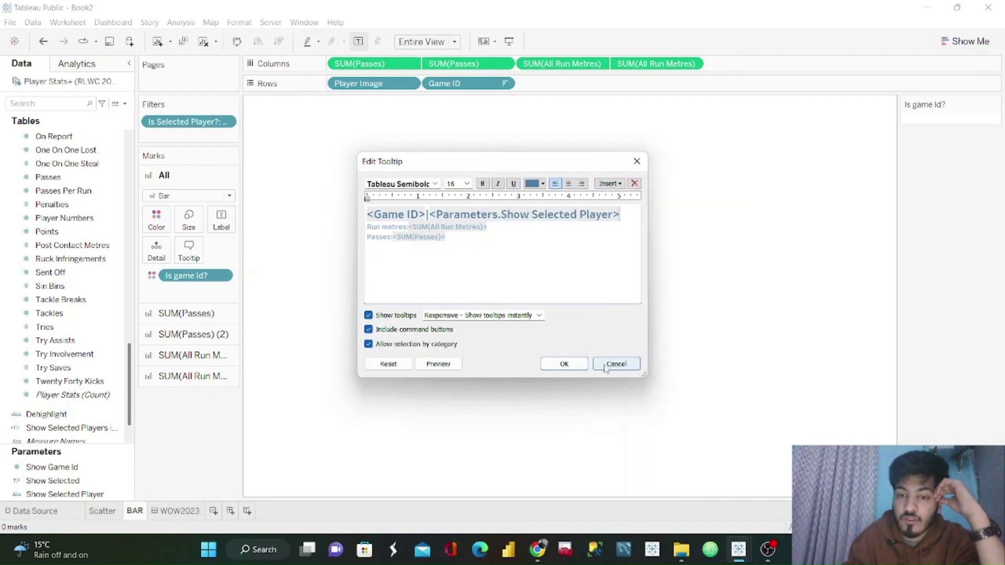
left_click(585, 368)
Step: Return to the WOW2023 dashboard, select a scatter mark and check the revised tooltip on its bars
left_click(179, 511)
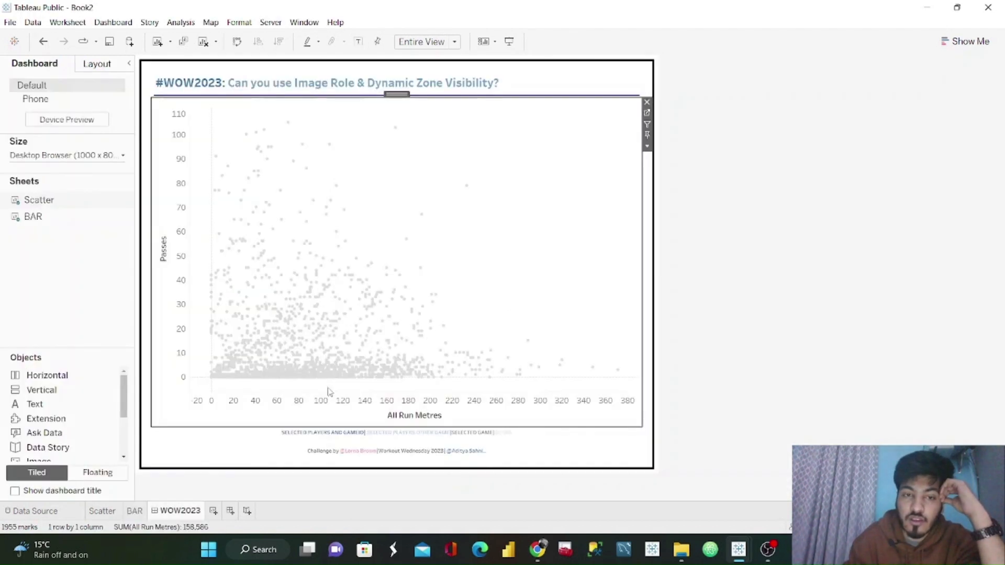
left_click(393, 132)
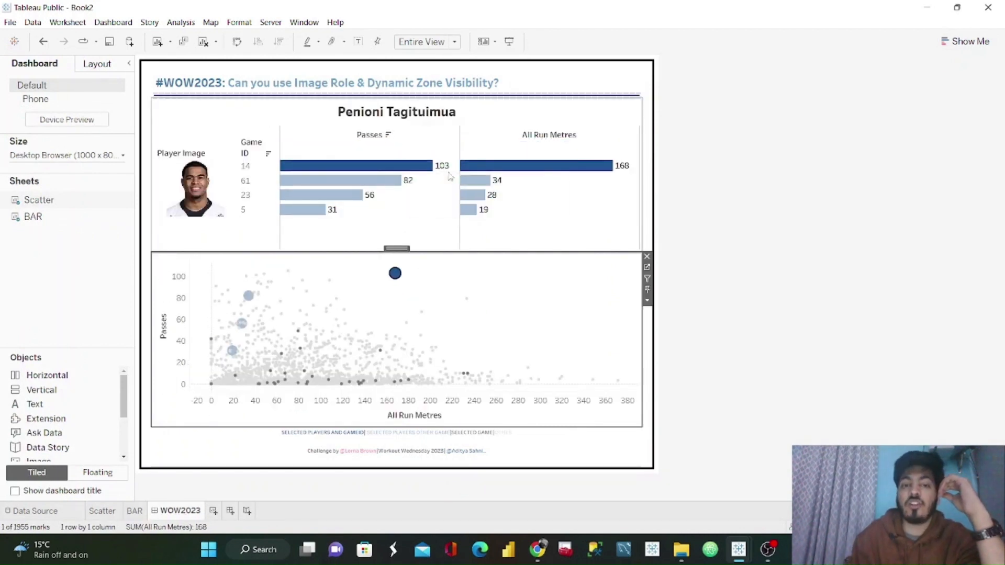
mouse_move(293, 203)
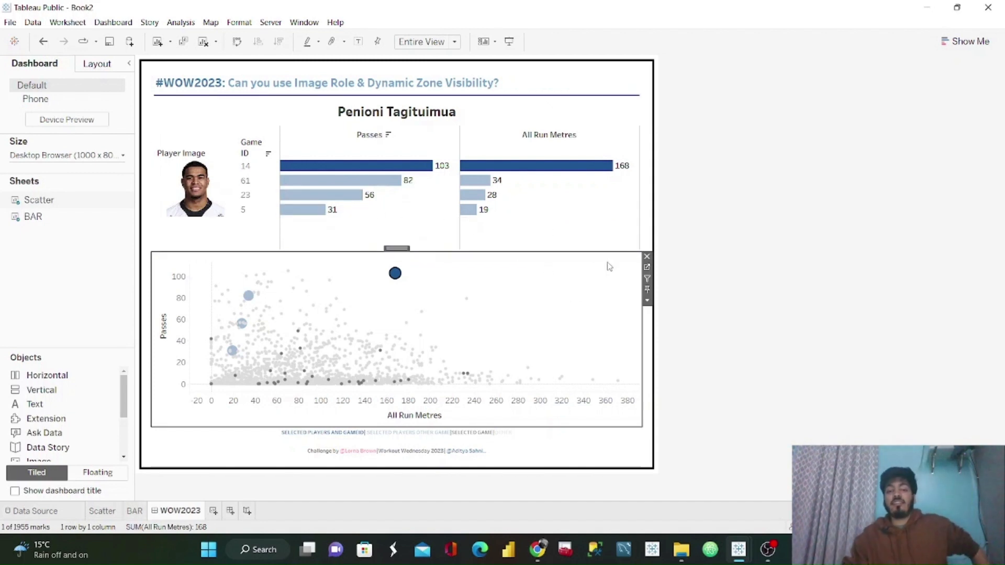
Step: Review the BAR zone's layout settings and select two other scatter marks to test the dashboard's bar charts
left_click(581, 230)
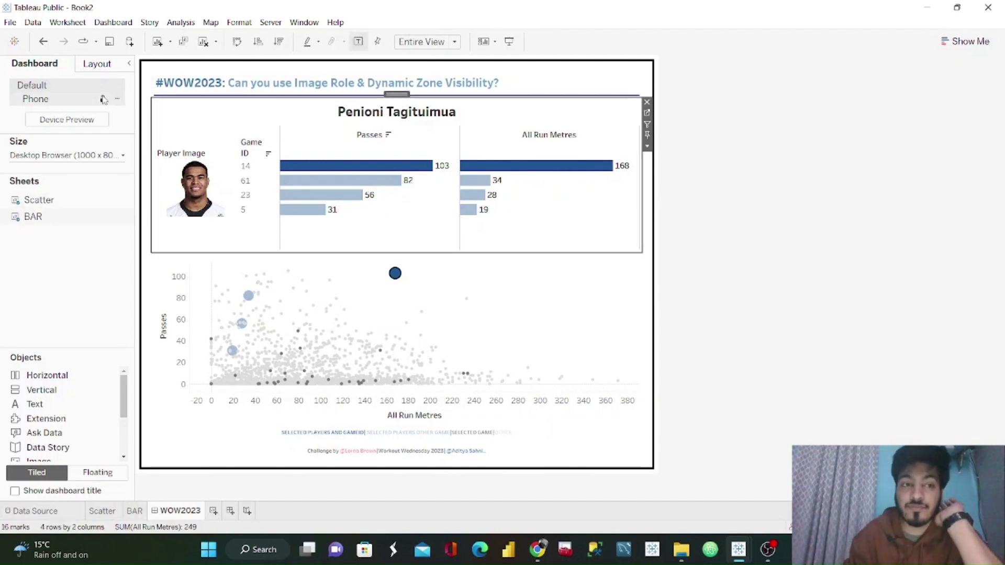
left_click(98, 64)
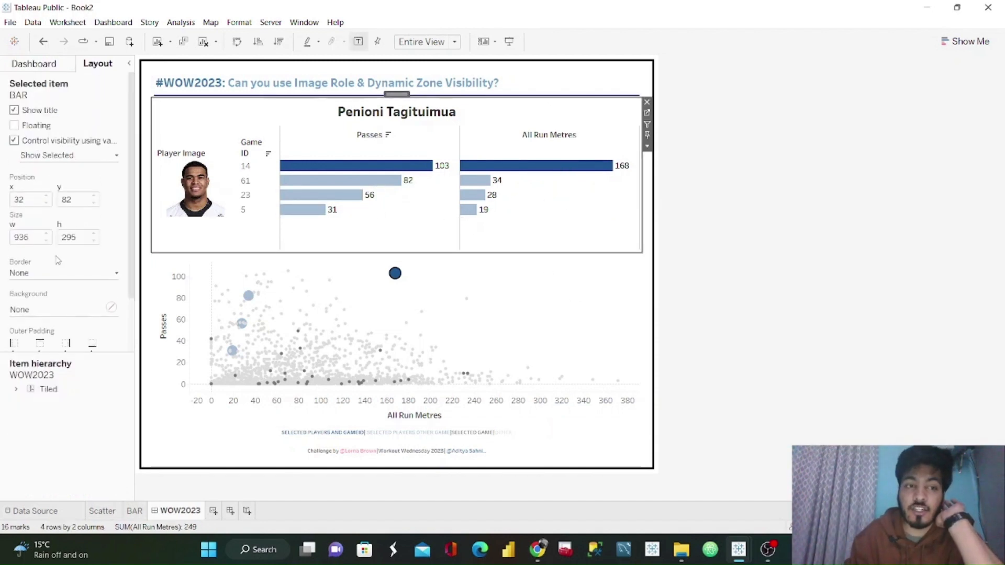
left_click(52, 64)
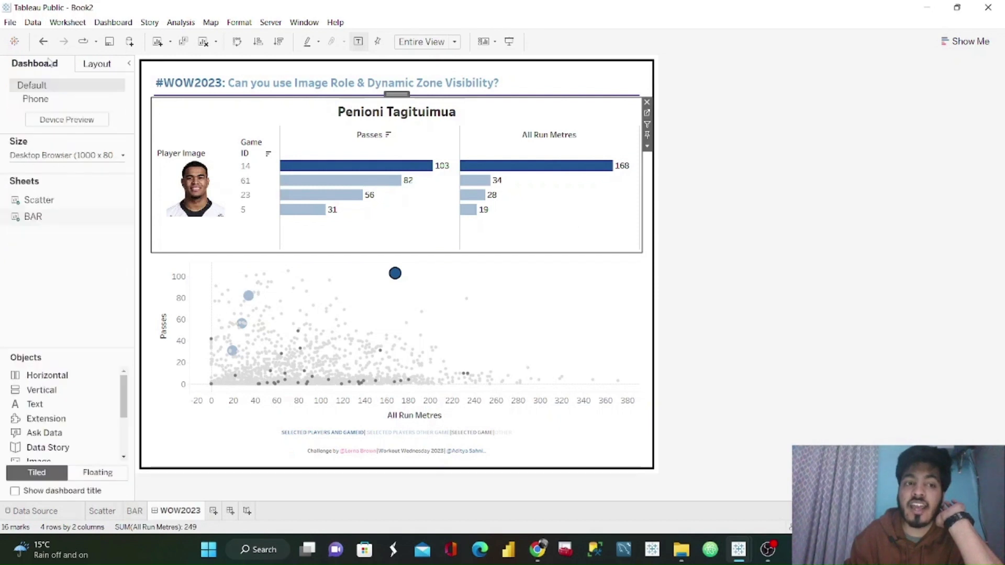
left_click(407, 330)
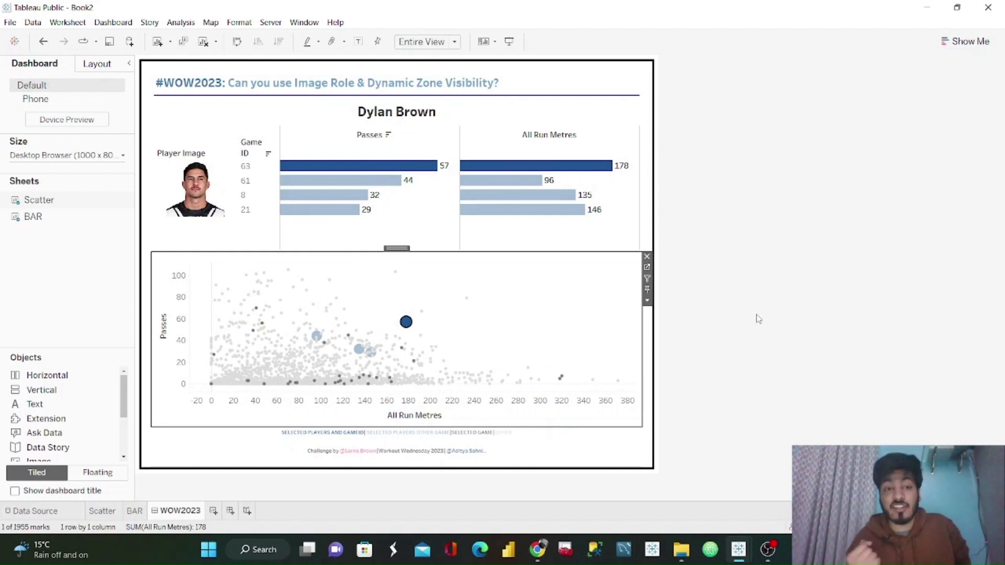
left_click(308, 291)
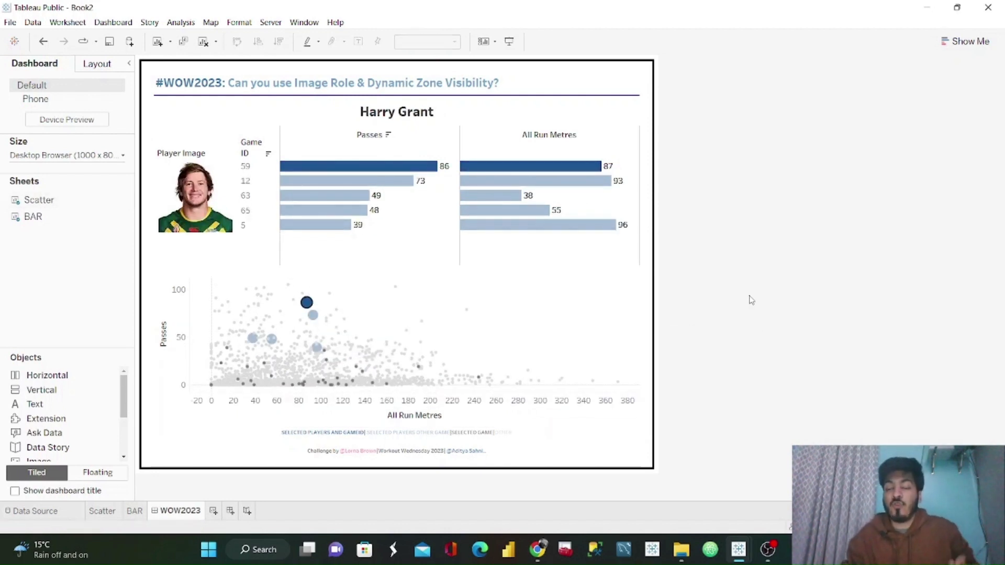